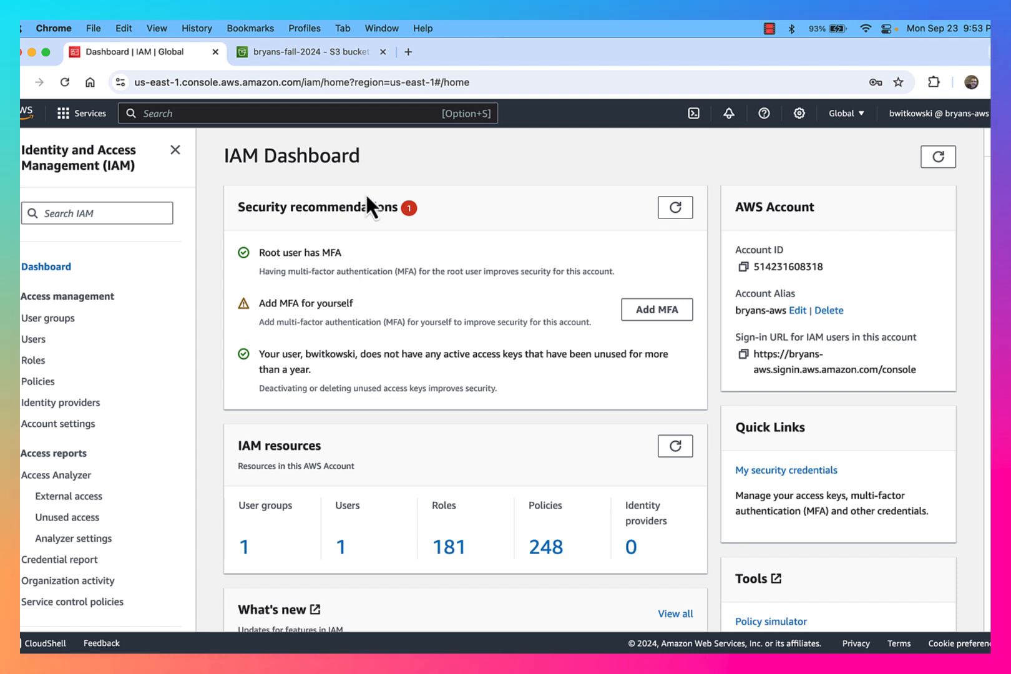
Glance at the S3 bucket's objects, then return to the IAM dashboard
left_click(325, 53)
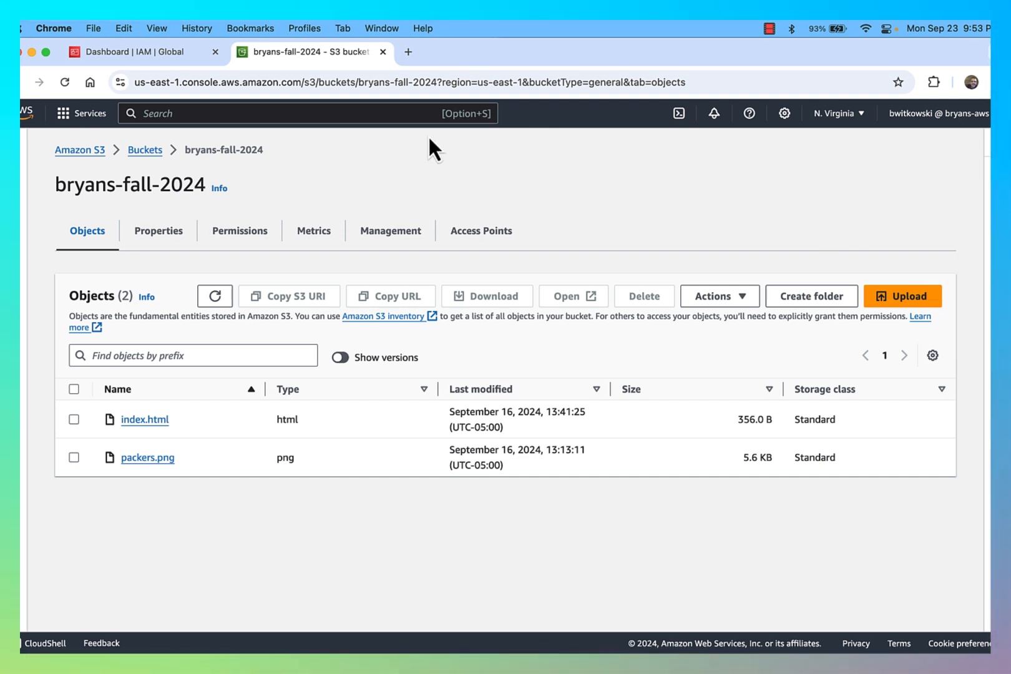
left_click(171, 57)
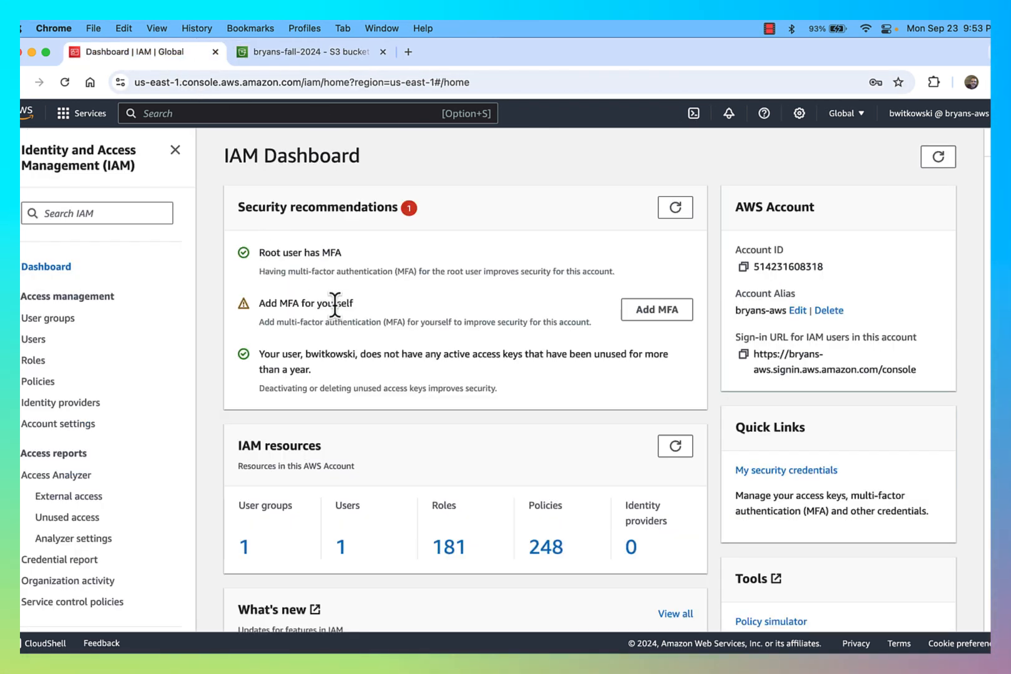
Open the administrators group's permissions, showing only AdministratorAccess
left_click(63, 319)
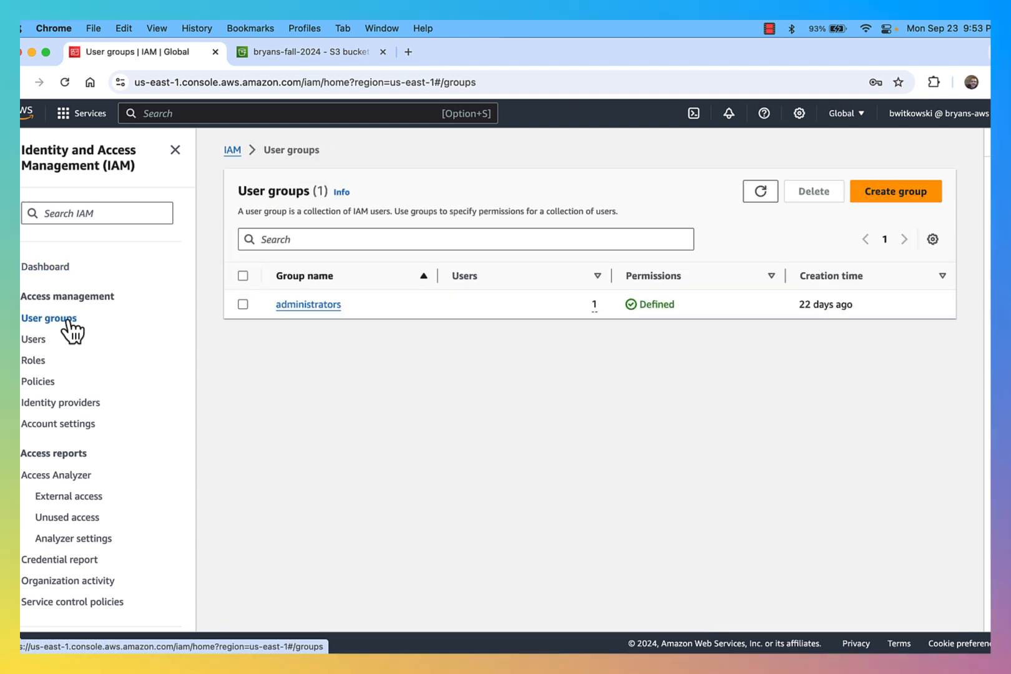
left_click(369, 304)
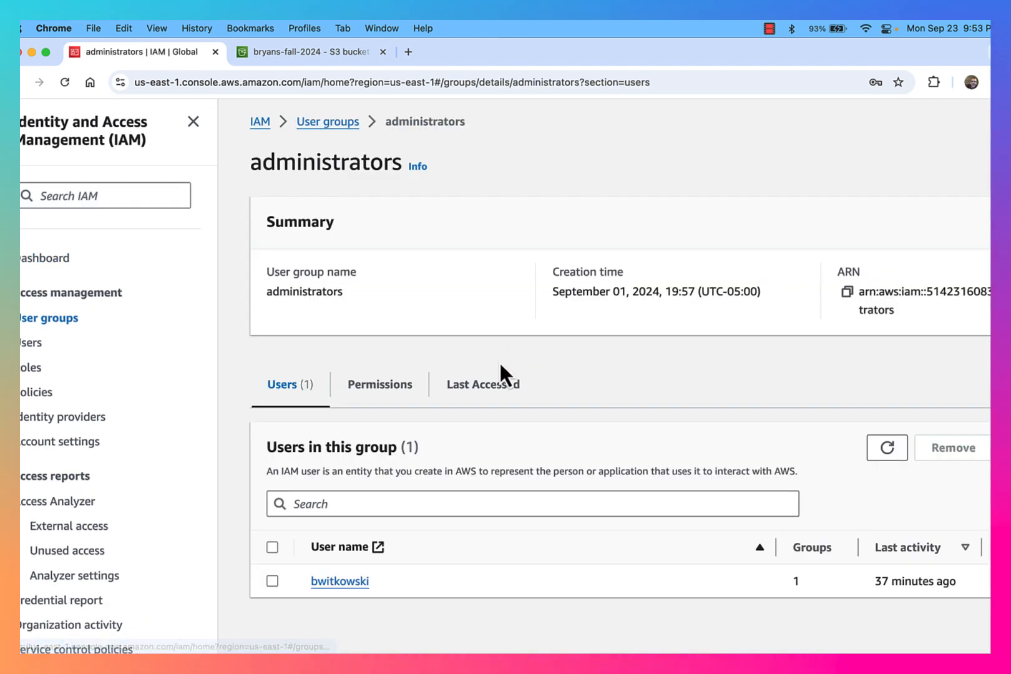
left_click(393, 388)
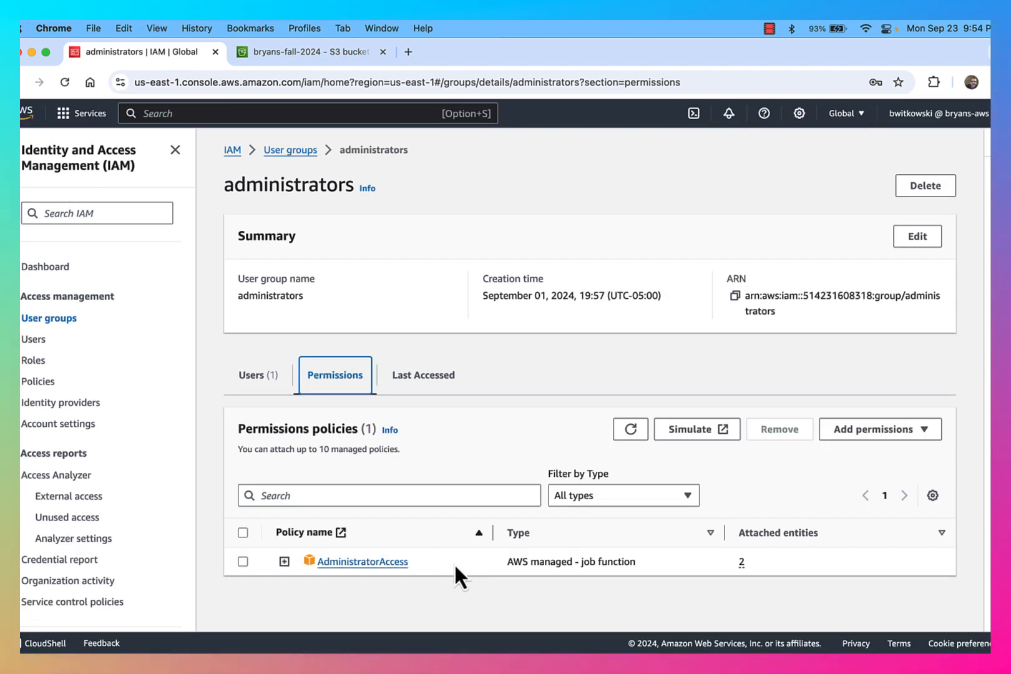
Search attachable policies for S3 and review AmazonS3FullAccess and AmazonS3ReadOnlyAccess
left_click(870, 433)
left_click(864, 453)
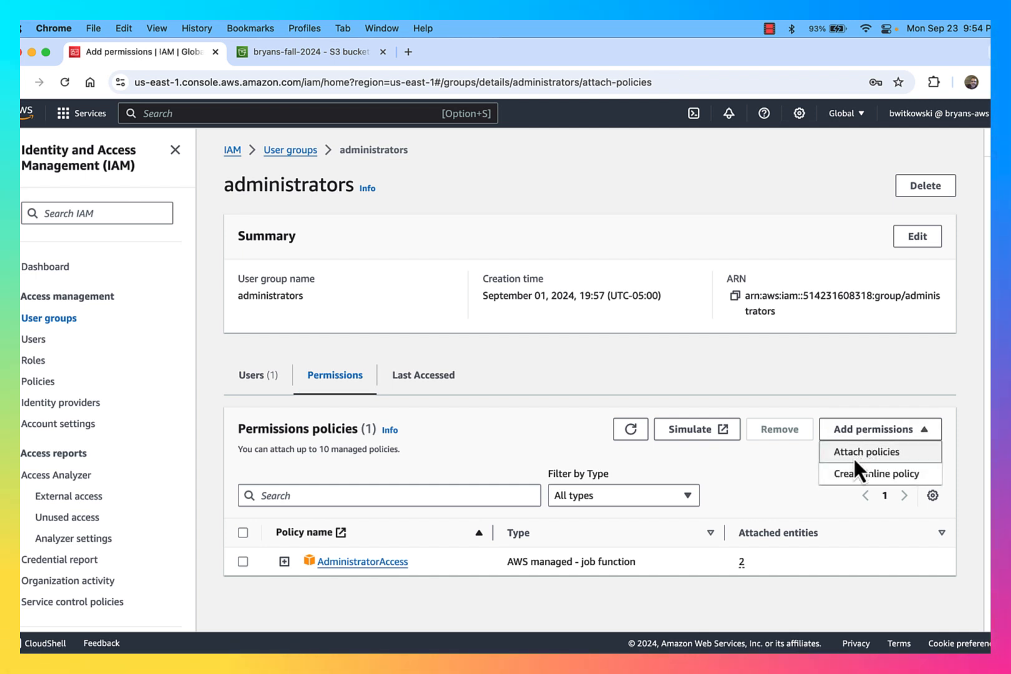
left_click(270, 360)
type("S")
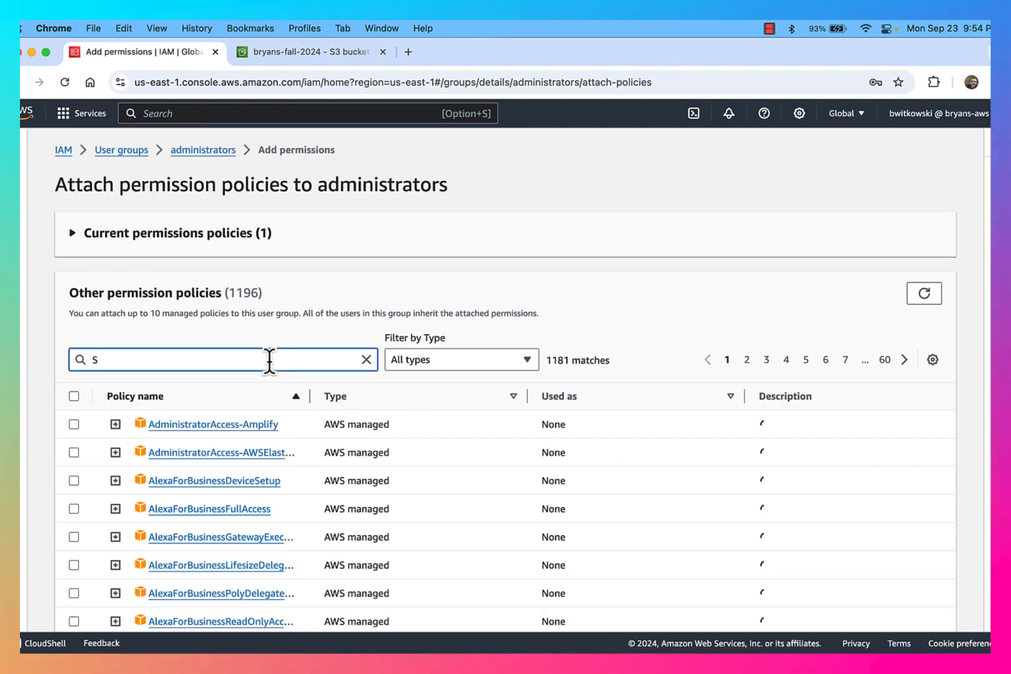
type("3")
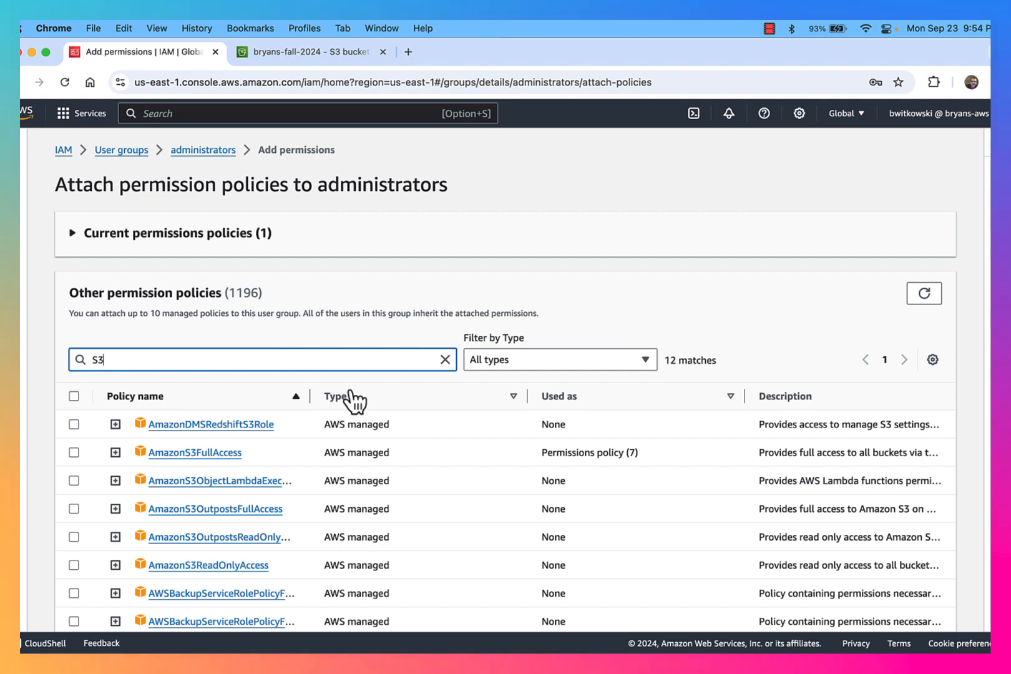
scroll(354, 413, "down", 4)
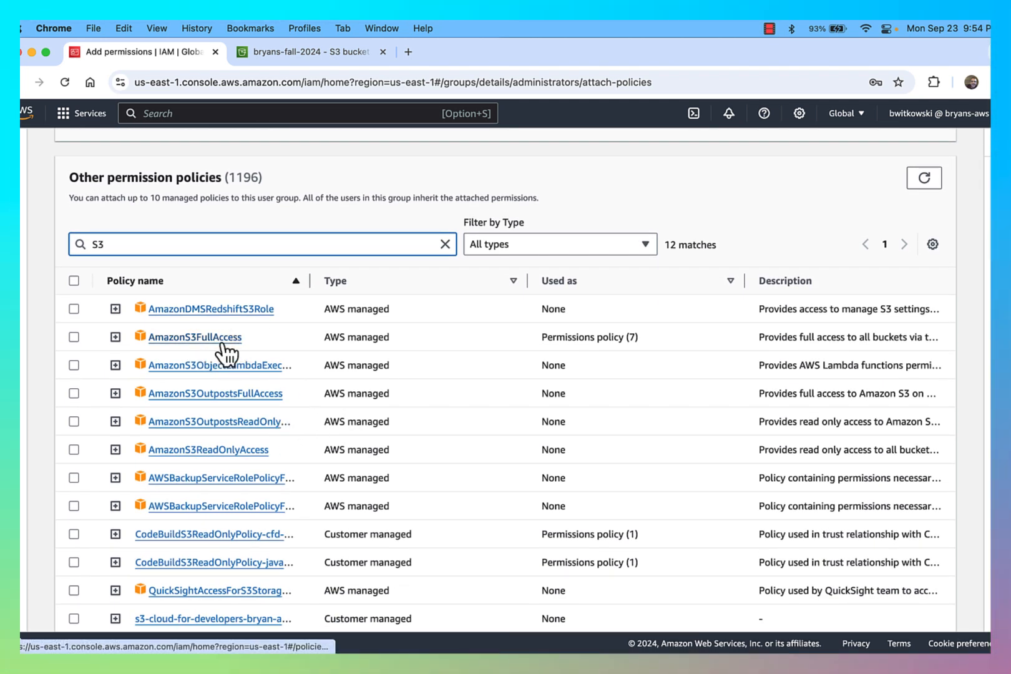
left_click(246, 340)
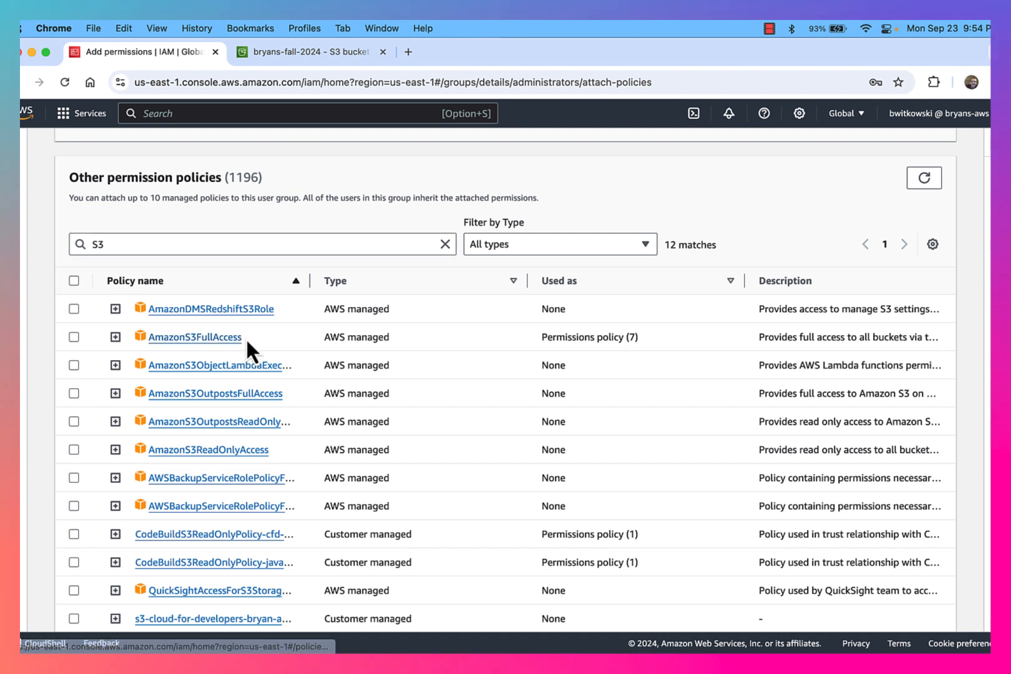
left_click_drag(246, 337, 184, 337)
left_click(271, 450)
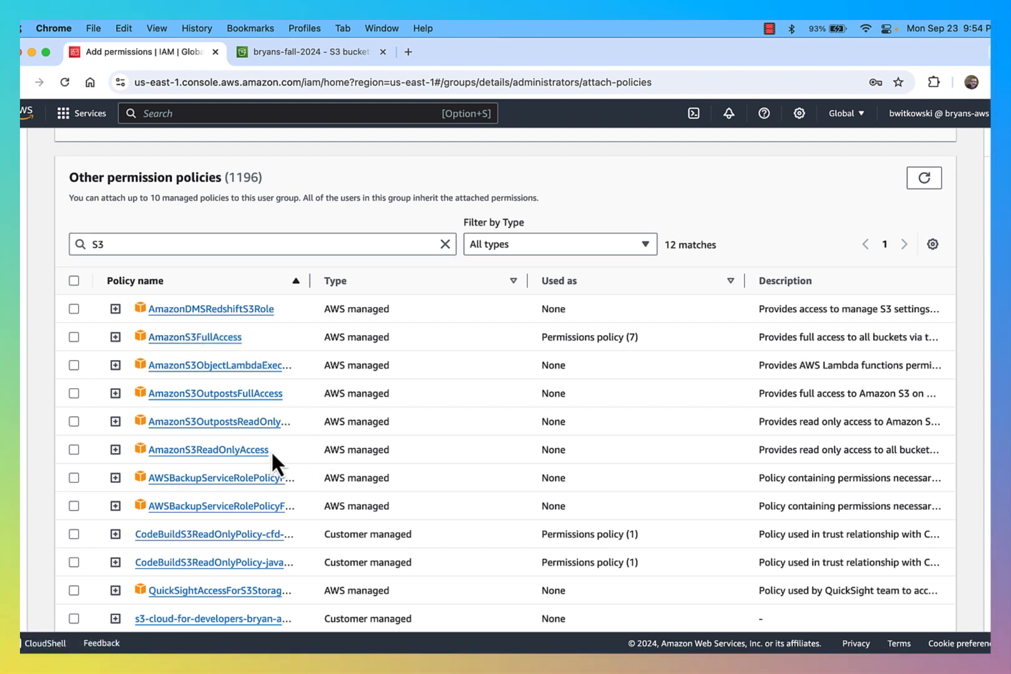
left_click_drag(271, 450, 187, 449)
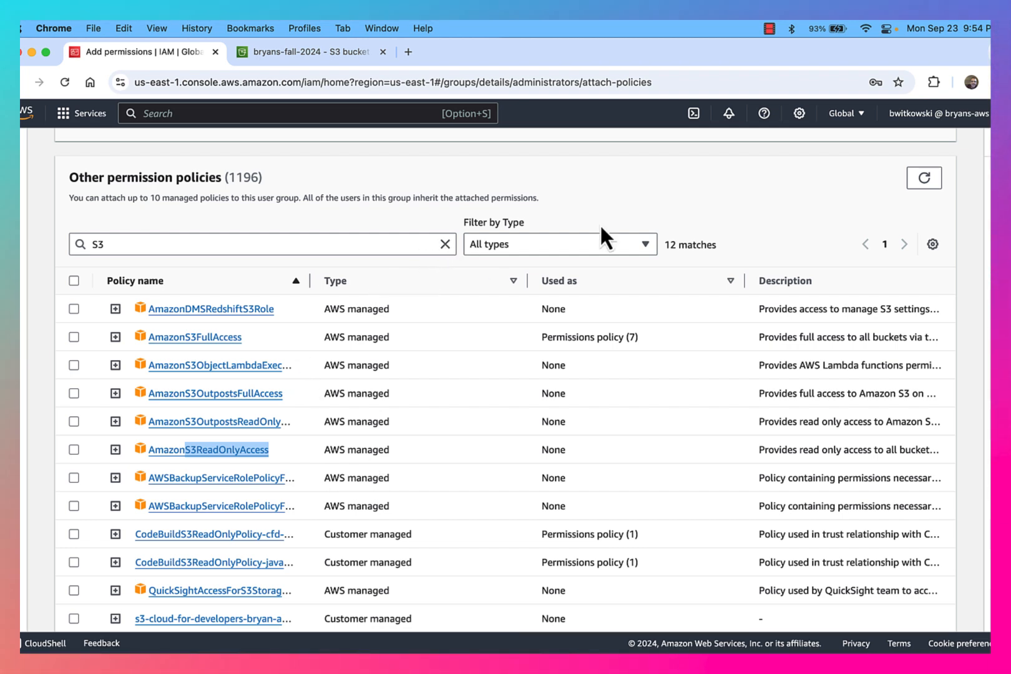
scroll(624, 230, "down", 2)
Cancel attaching policies and end on the S3 bucket's objects list with index.html and packers.png
left_click(816, 606)
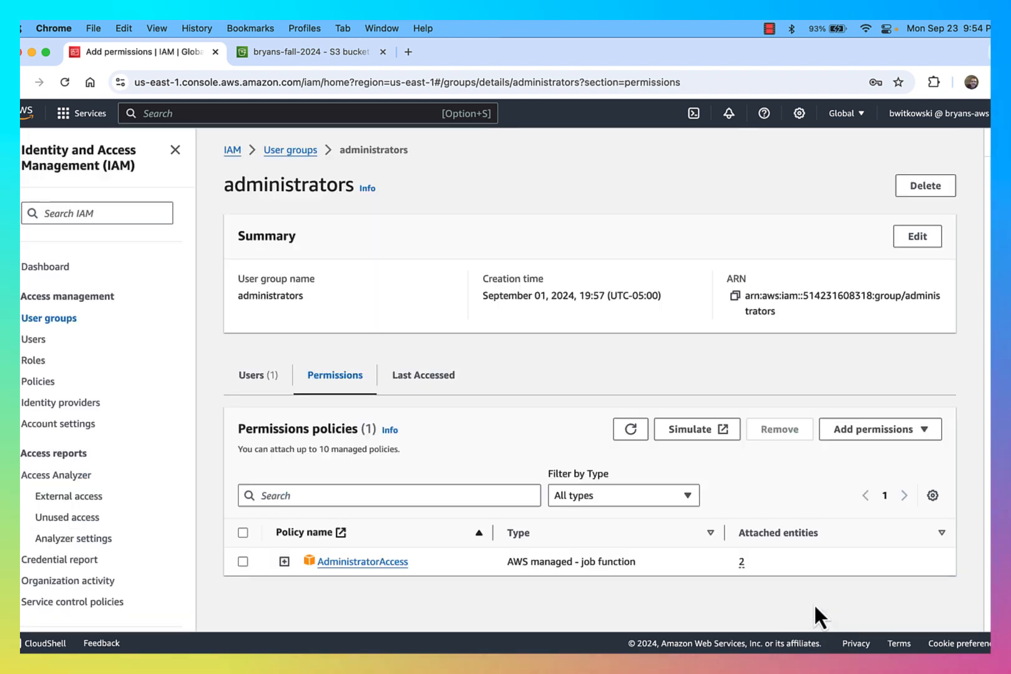
left_click(325, 52)
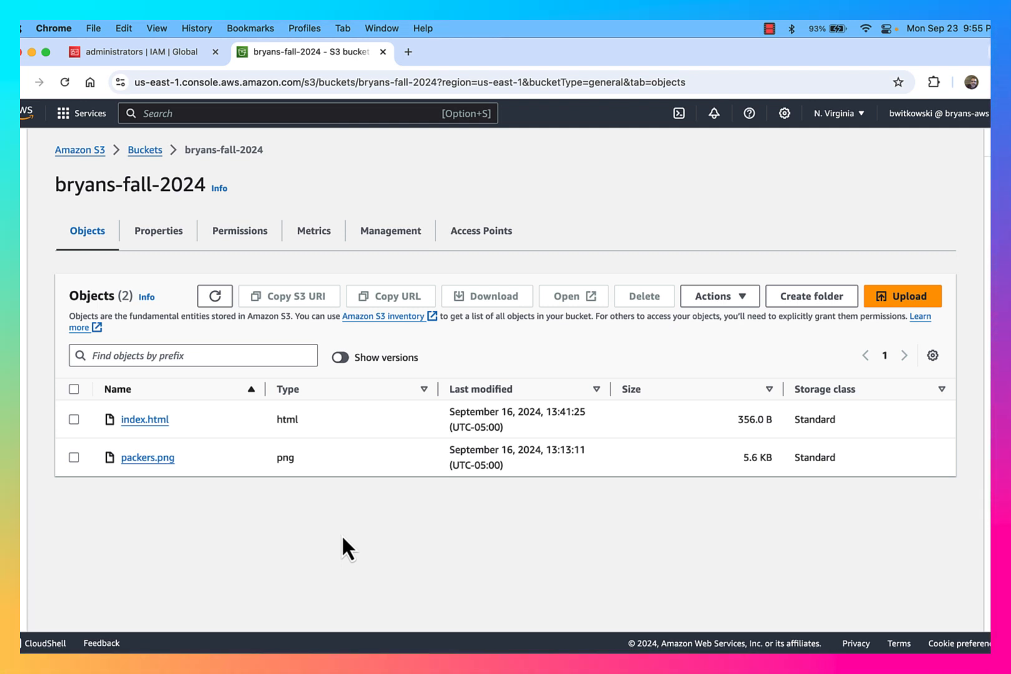
left_click(162, 58)
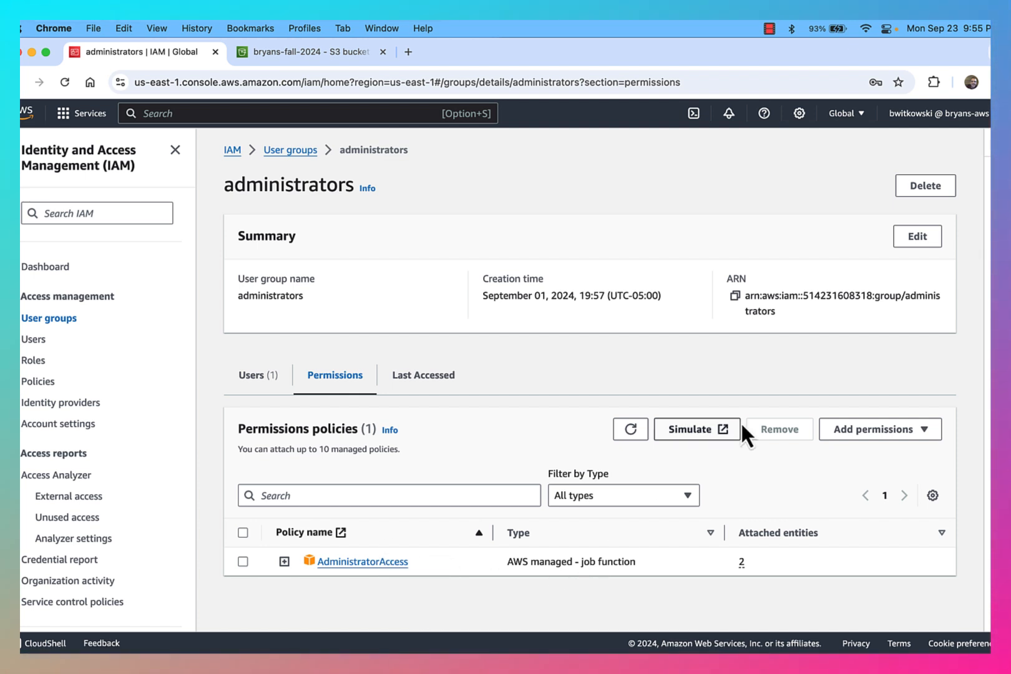
left_click(859, 437)
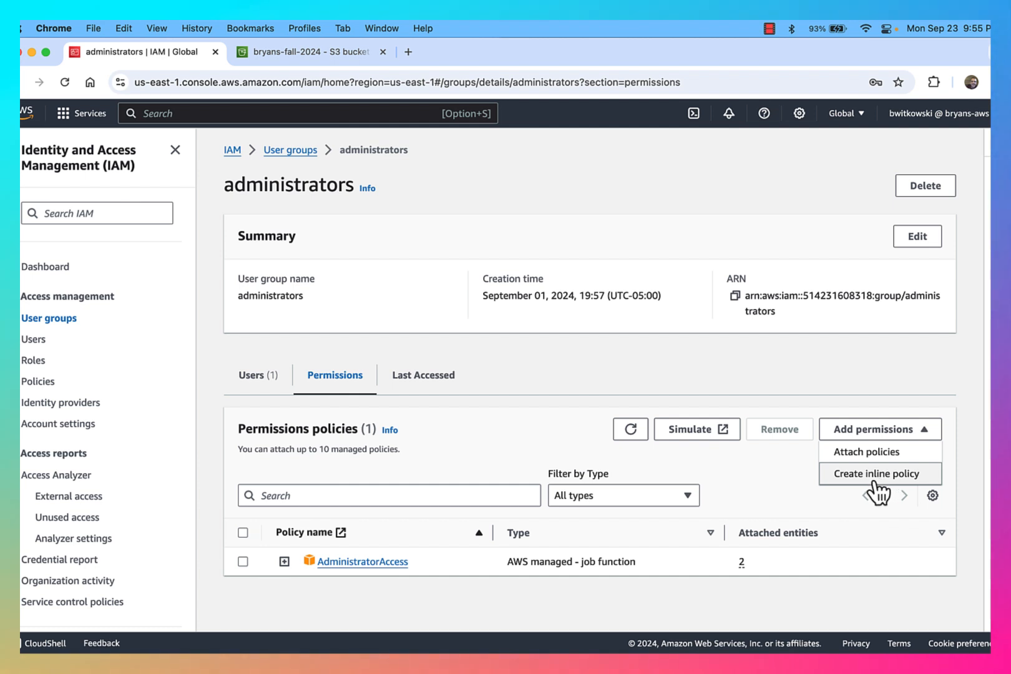
left_click(759, 477)
left_click(328, 59)
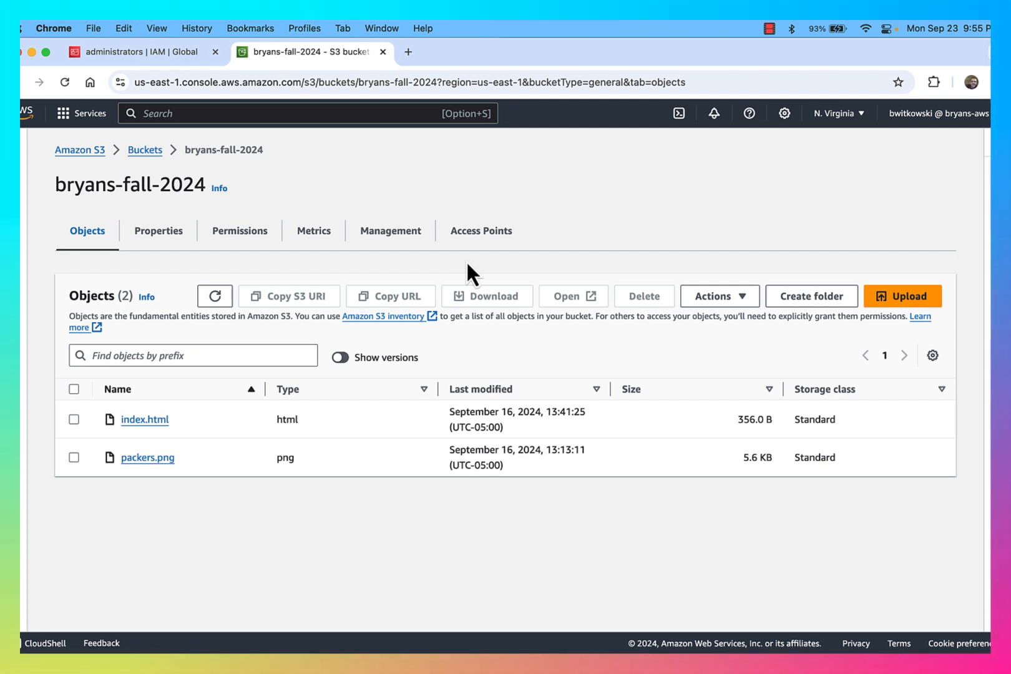
Create a development folder in the bucket
left_click(791, 302)
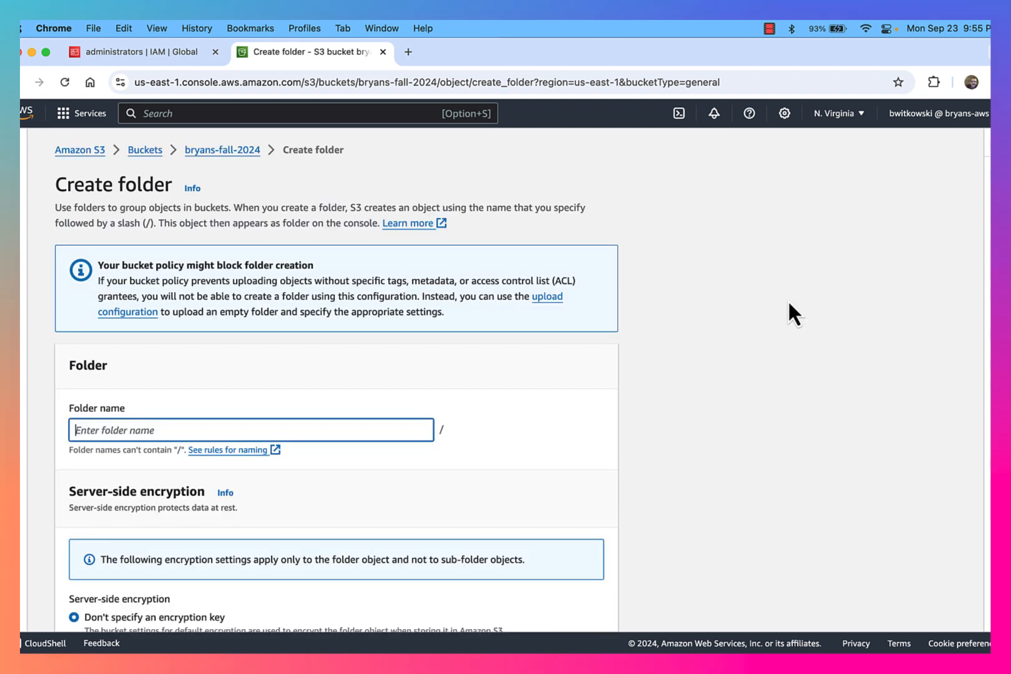
type("devel")
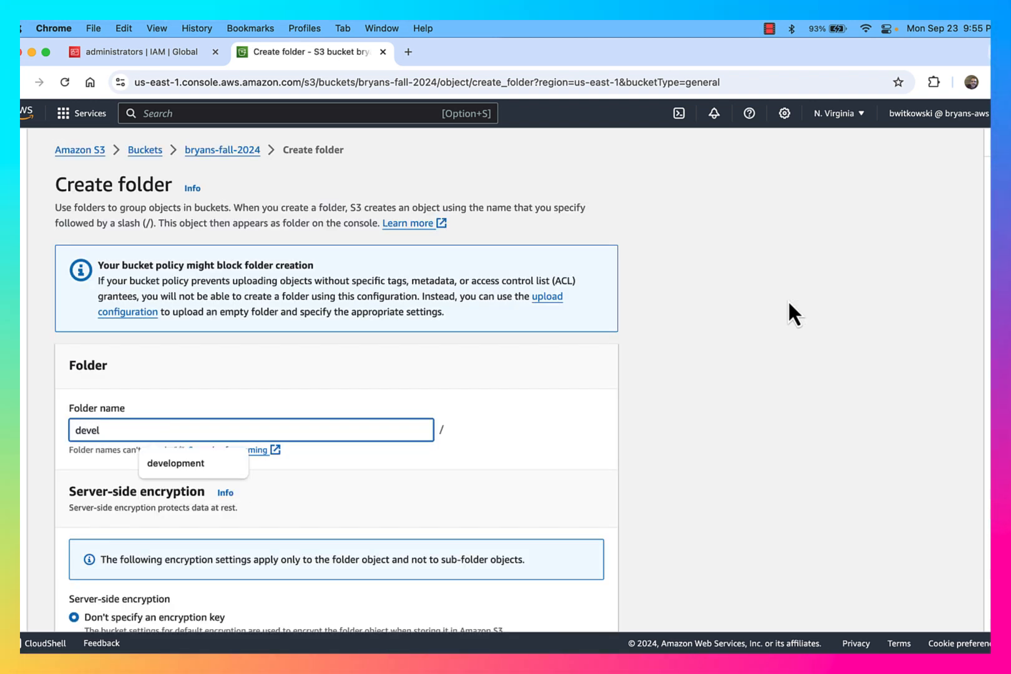
key("Down")
key("Return")
scroll(805, 424, "down", 5)
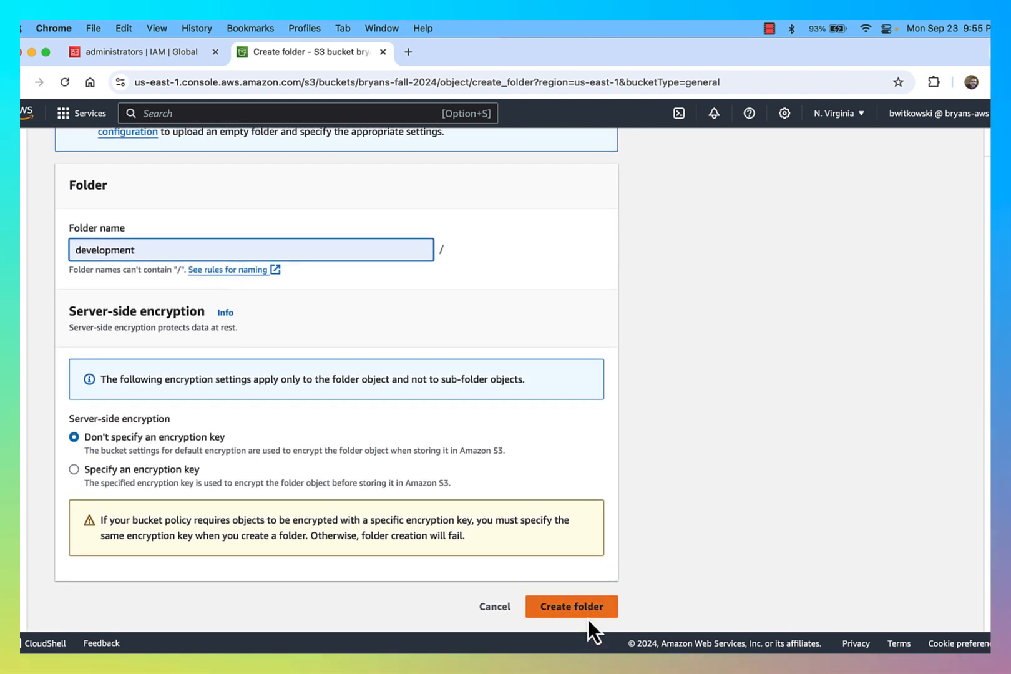
left_click(579, 613)
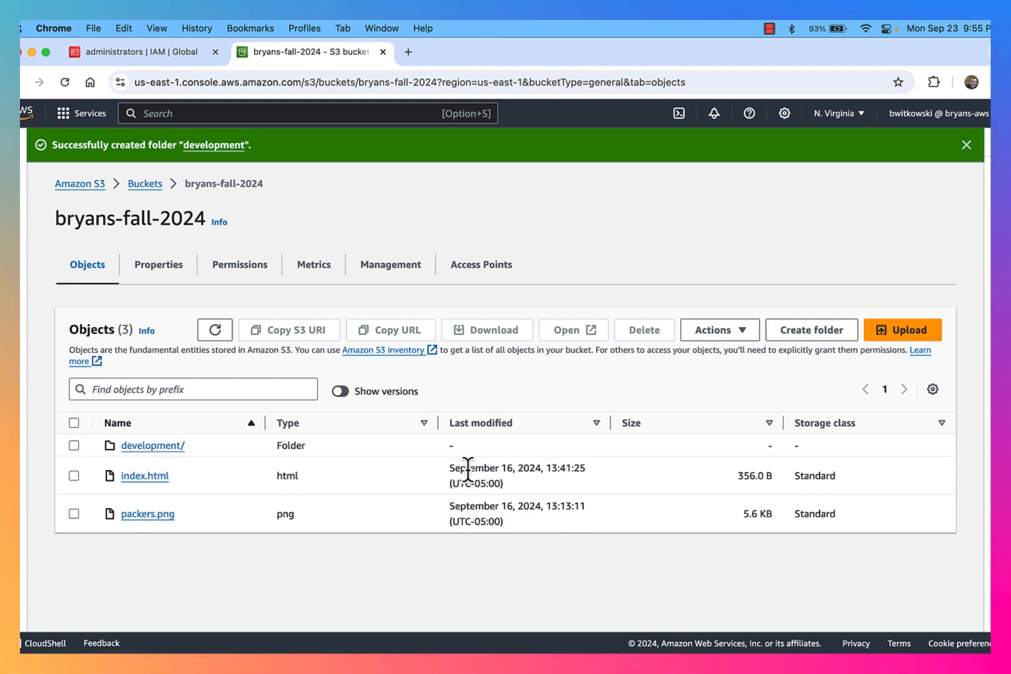
Create a financials folder and check both new folder names in the list
left_click(820, 331)
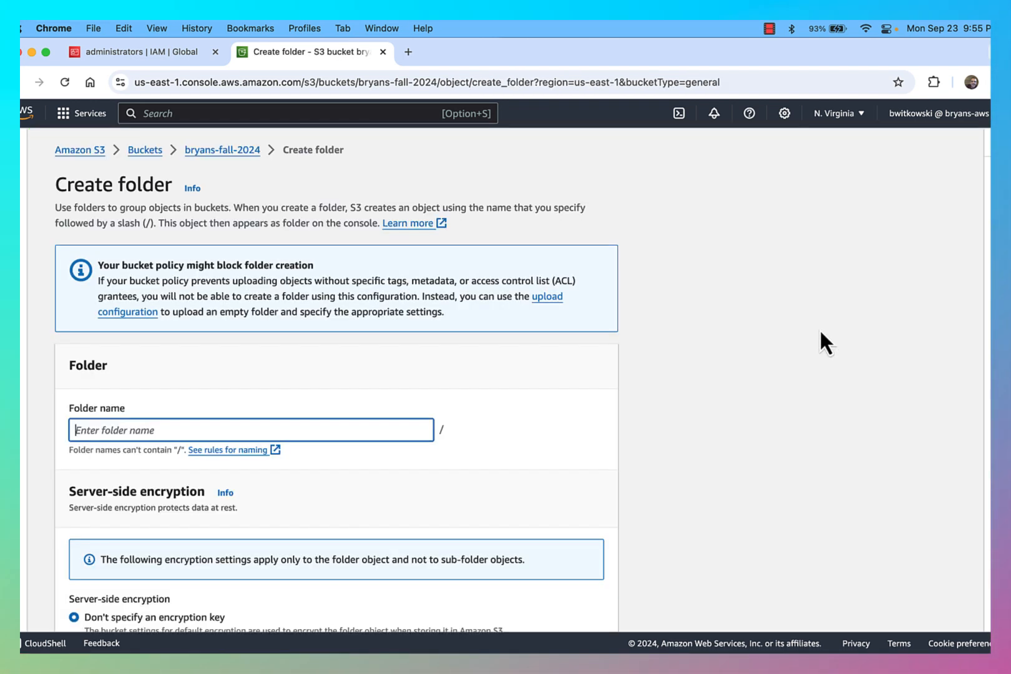
type("fin")
key("Down")
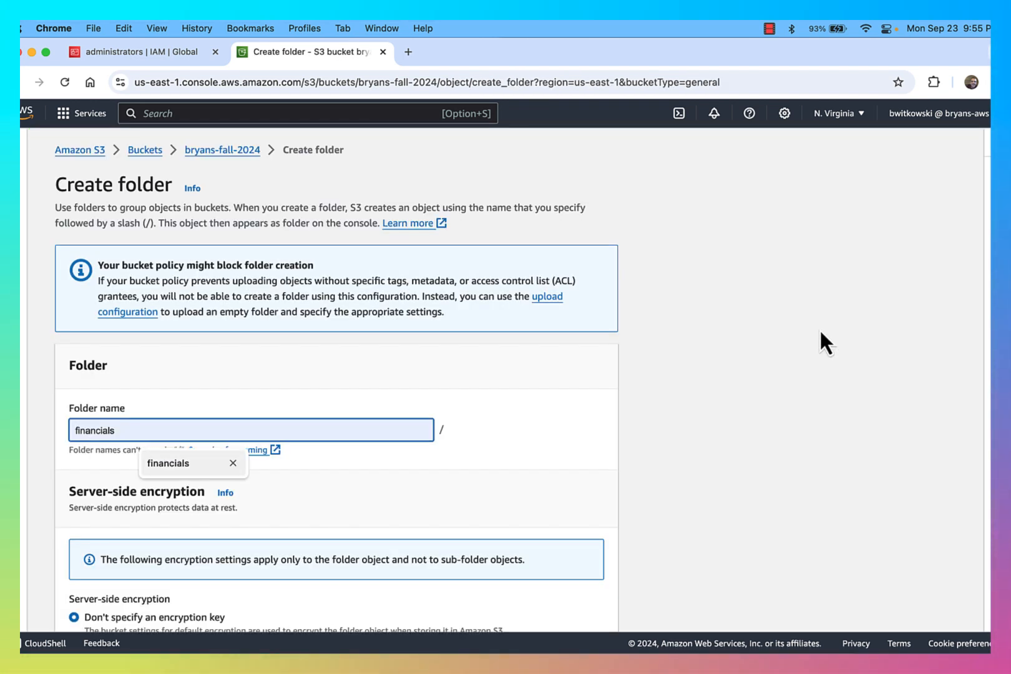
key("Return")
scroll(861, 350, "down", 3)
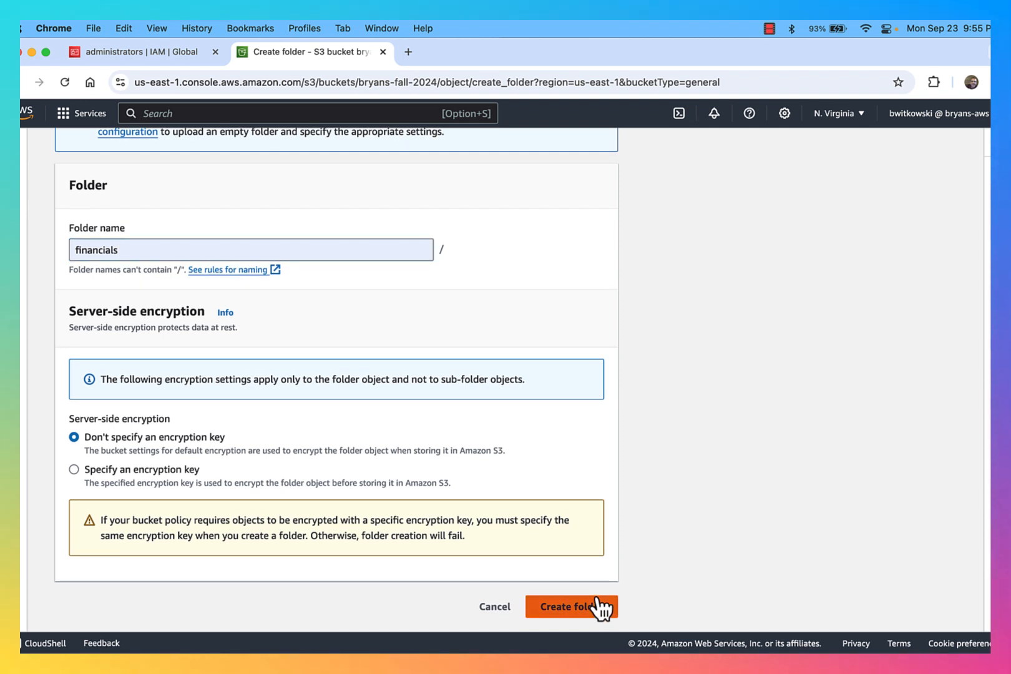
left_click(595, 605)
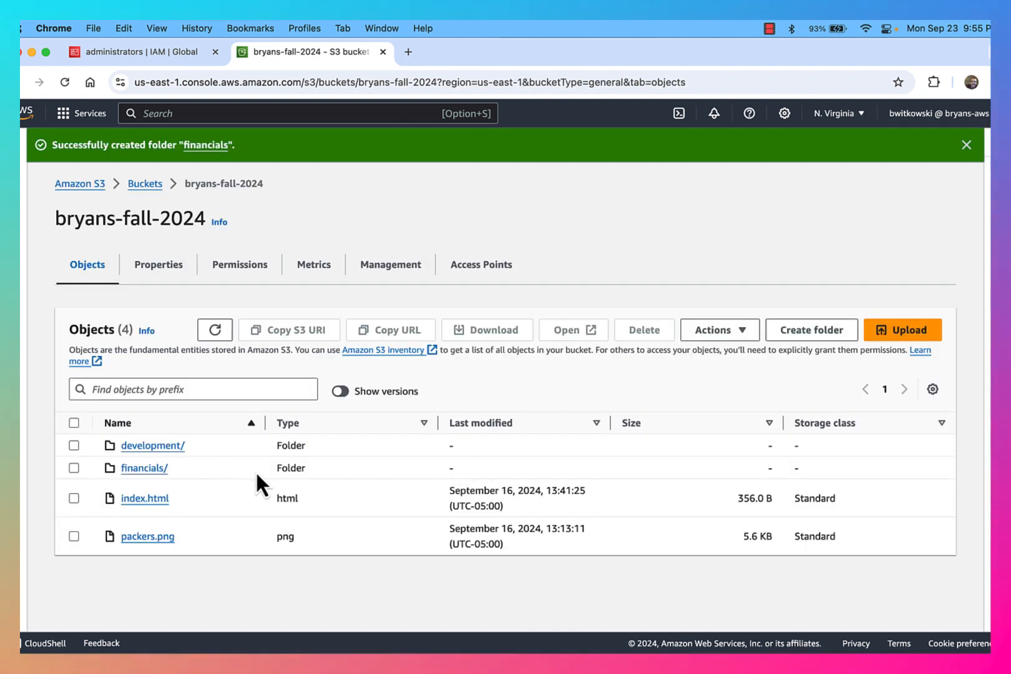
left_click_drag(182, 469, 114, 477)
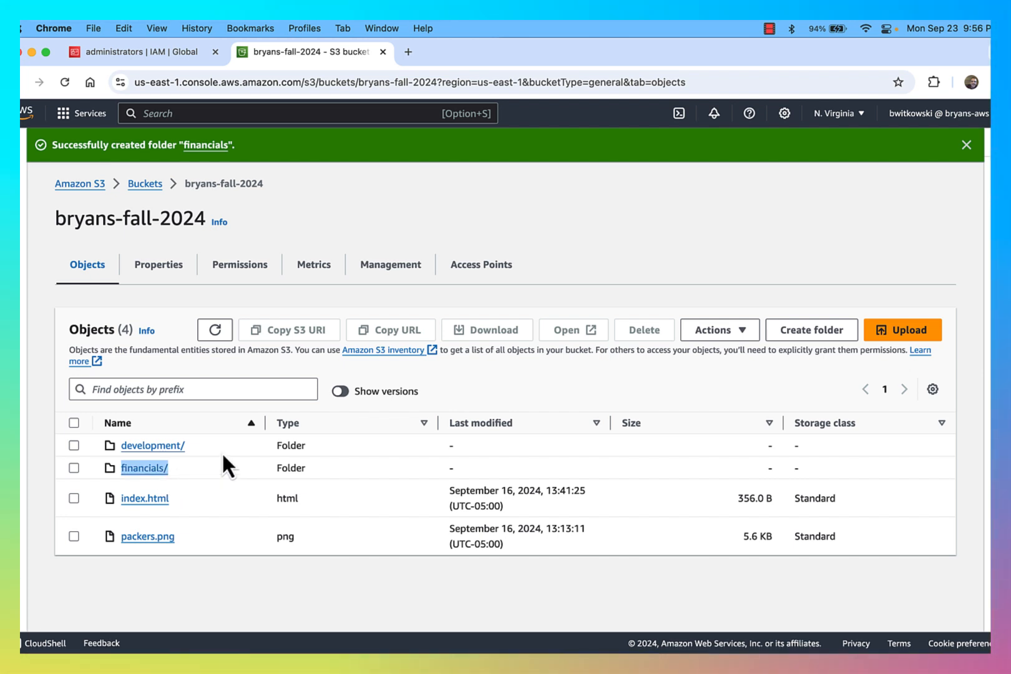
triple_click(194, 445)
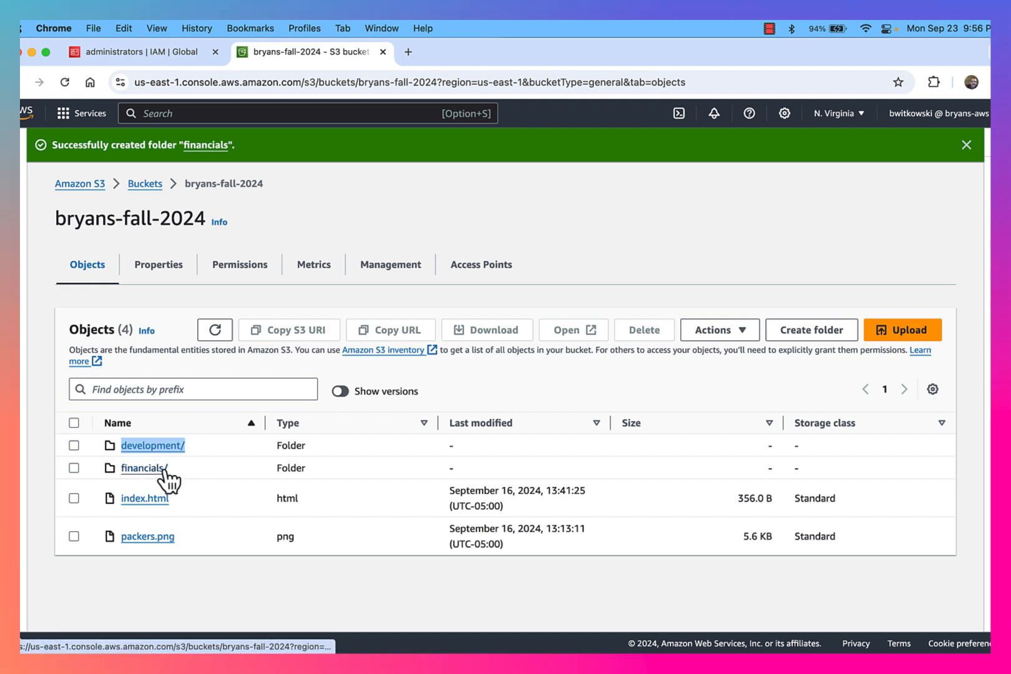
left_click_drag(176, 467, 121, 474)
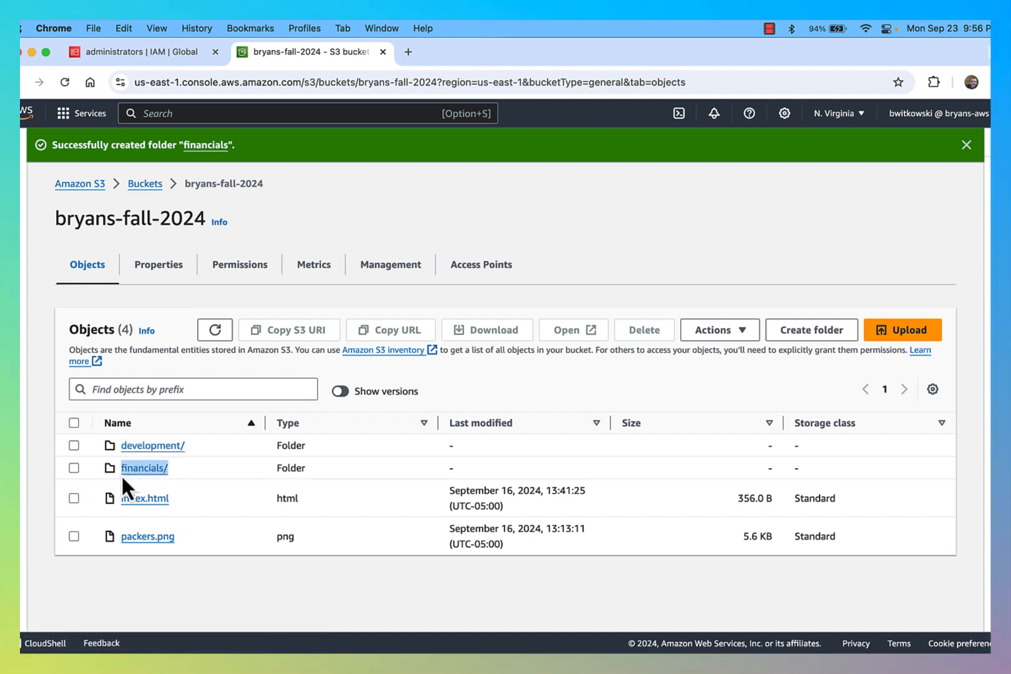
left_click_drag(204, 444, 127, 446)
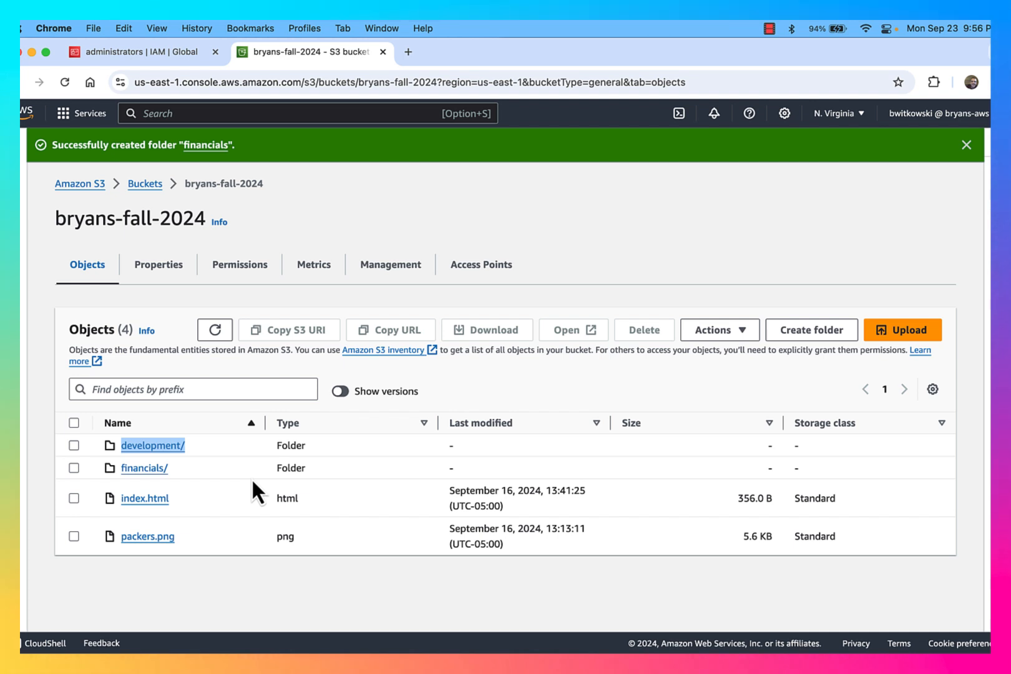
Start creating a new IAM user named accountant1
left_click(169, 56)
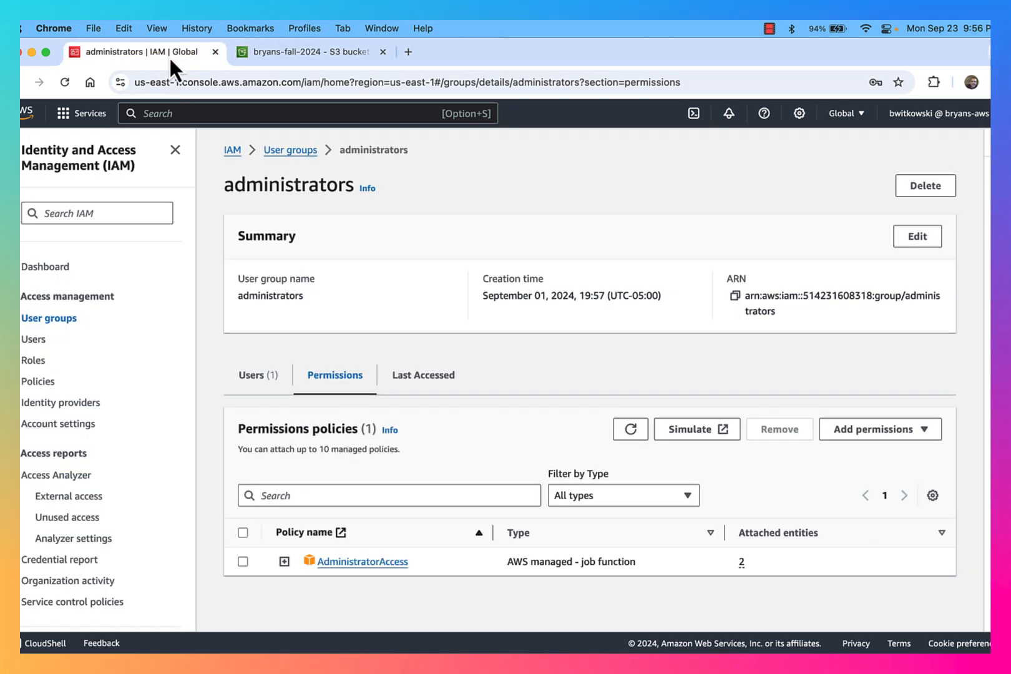
left_click(35, 340)
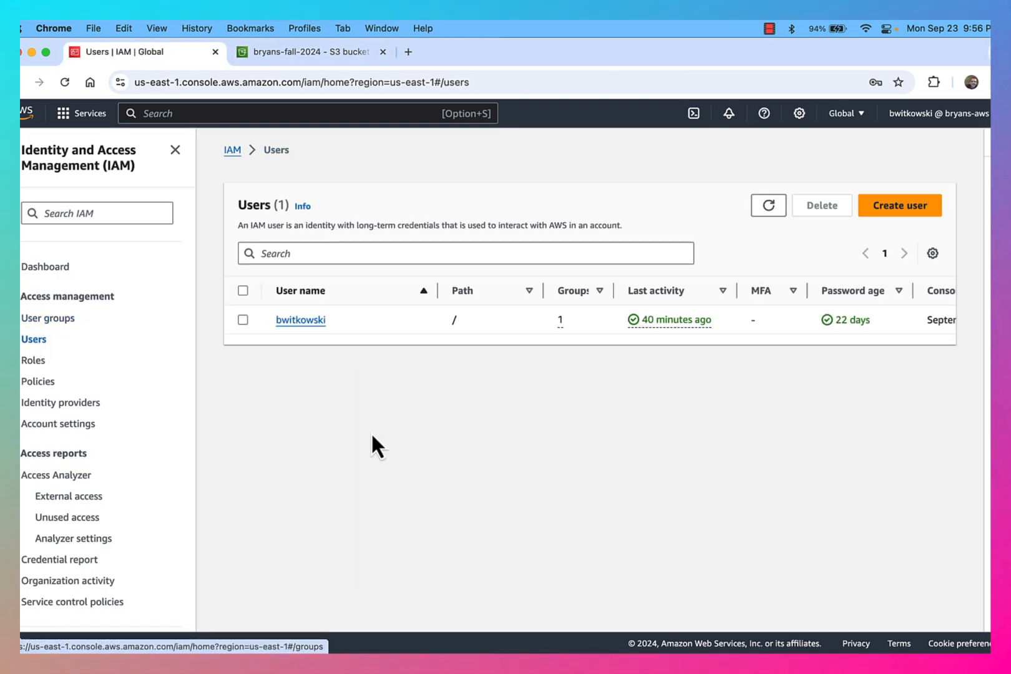
left_click(894, 210)
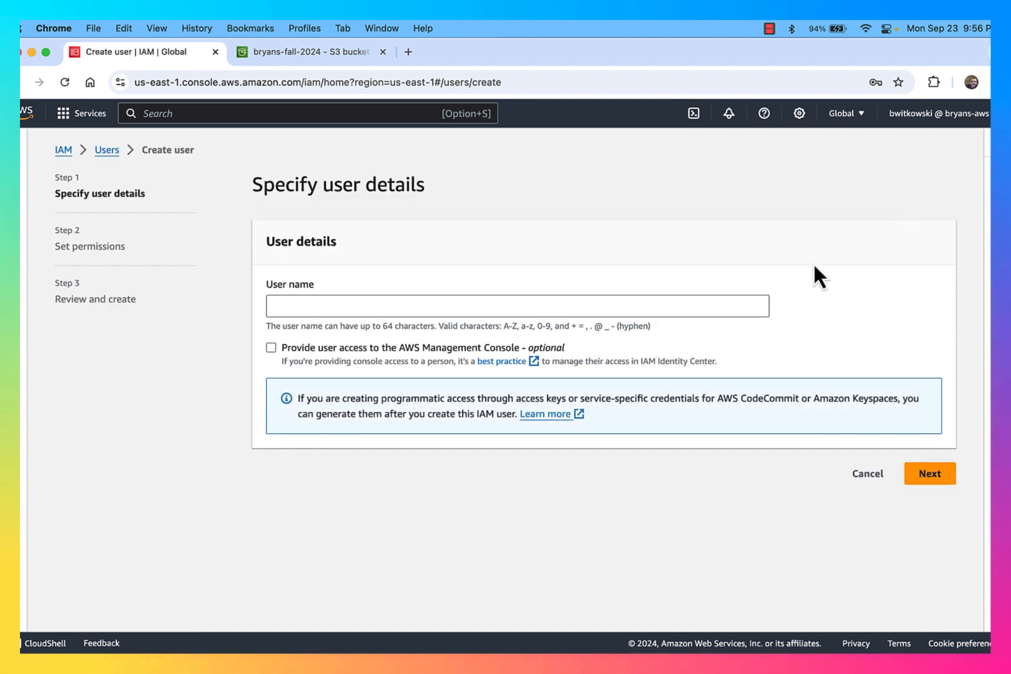
left_click(575, 304)
type("accou")
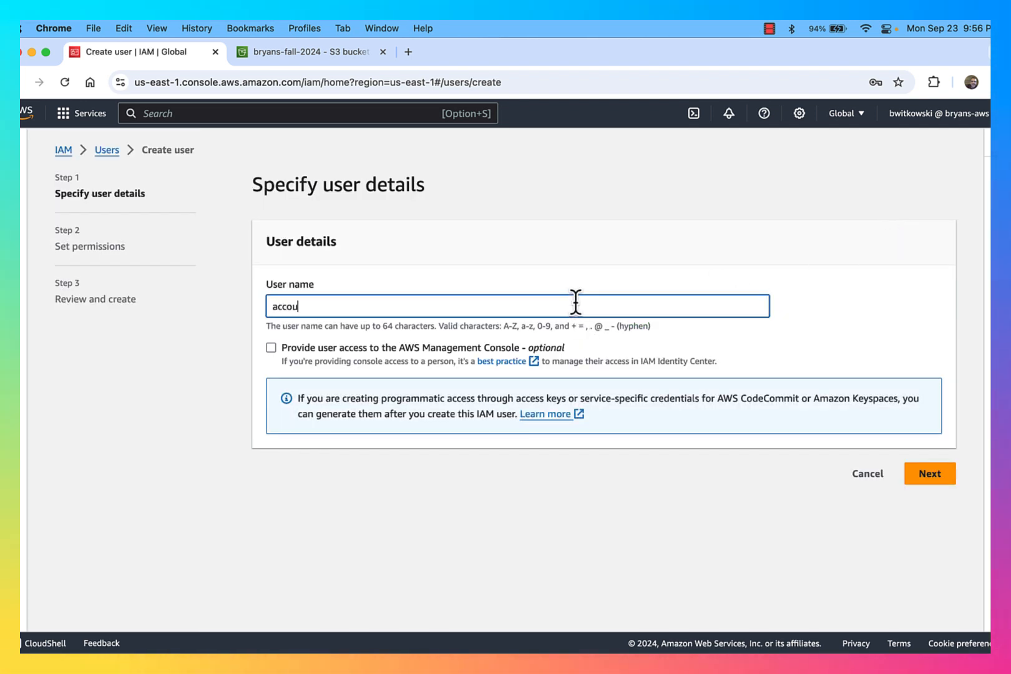
type("ntant1")
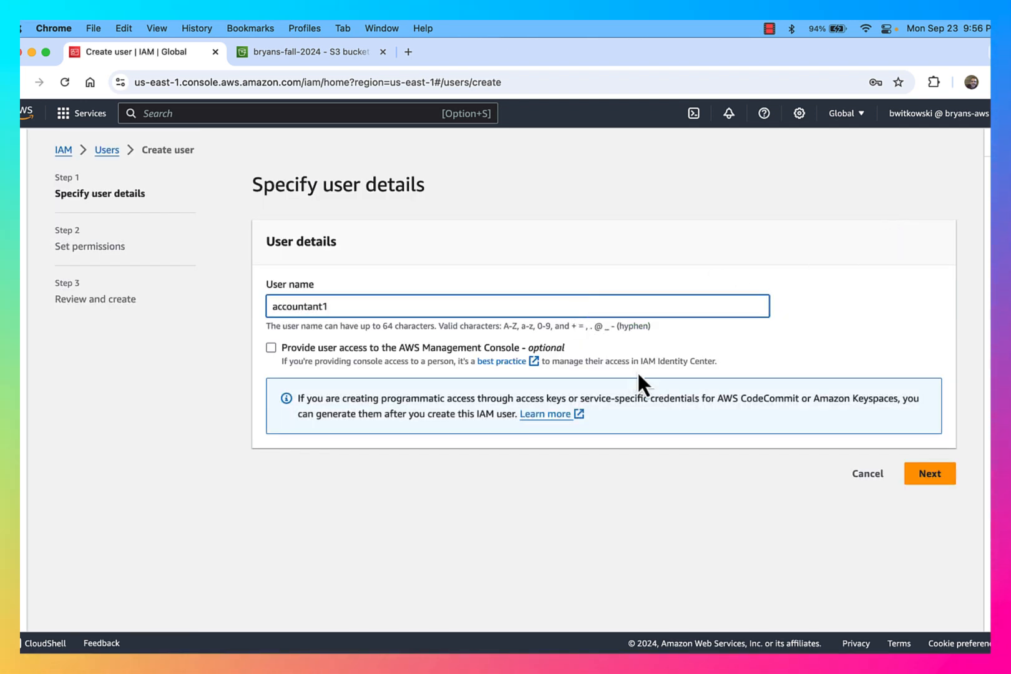
Give accountant1 console access with a custom password and no forced reset
left_click(500, 348)
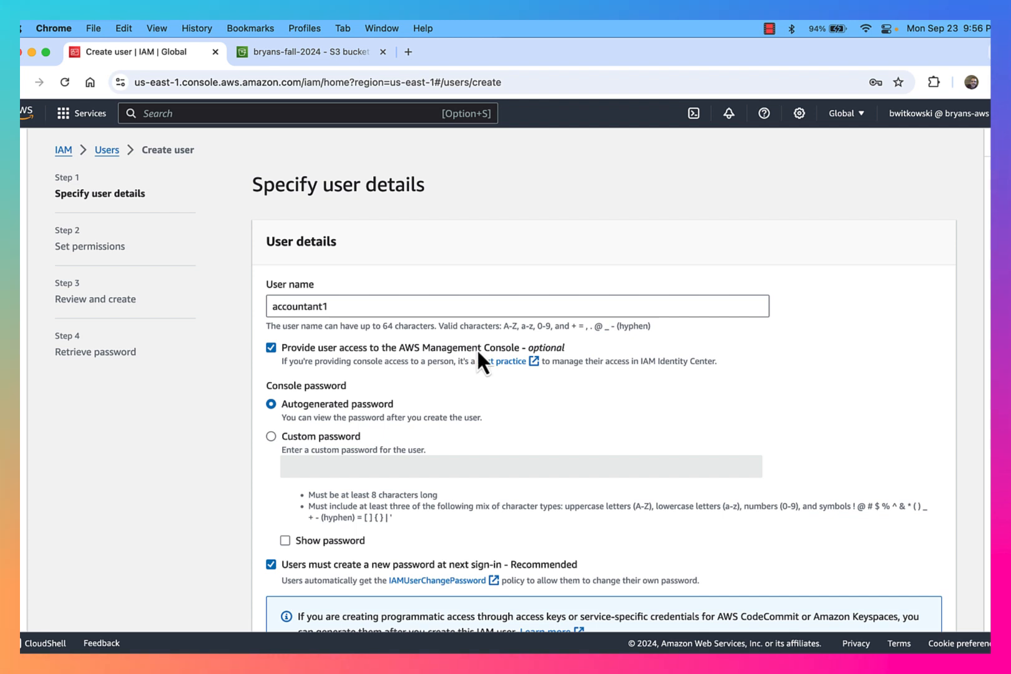
scroll(474, 384, "down", 2)
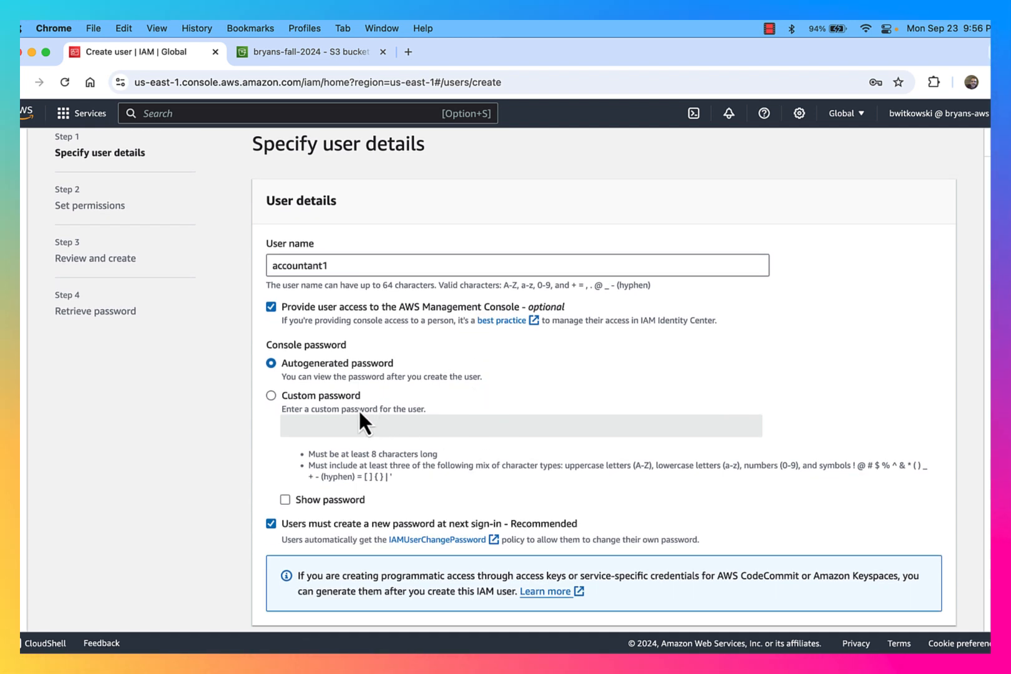
left_click(337, 398)
left_click(351, 426)
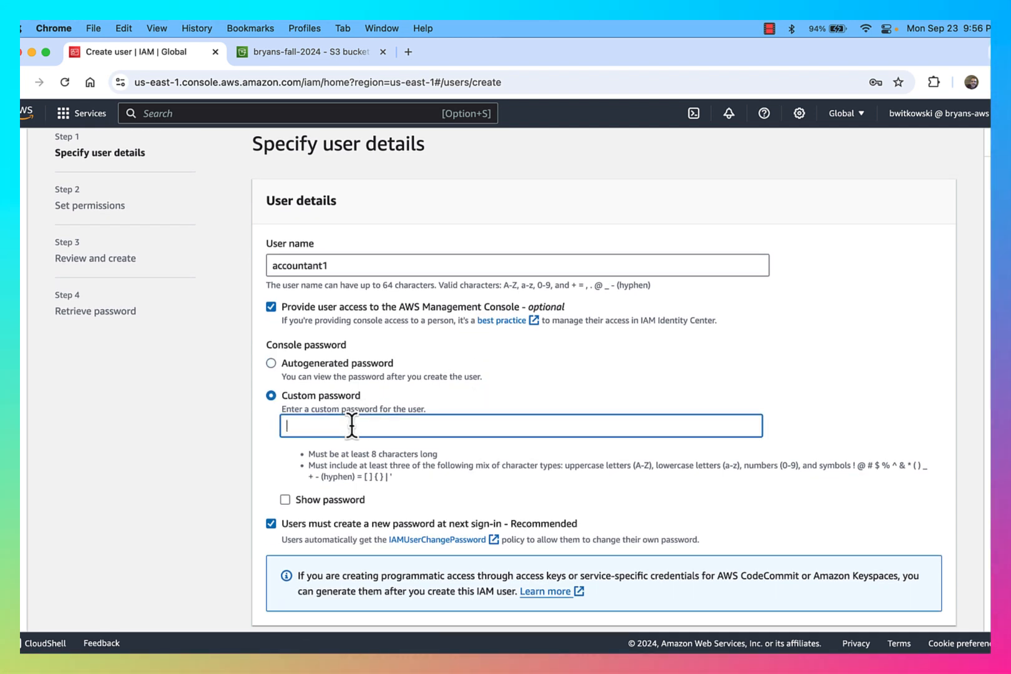
type("P•••••••••")
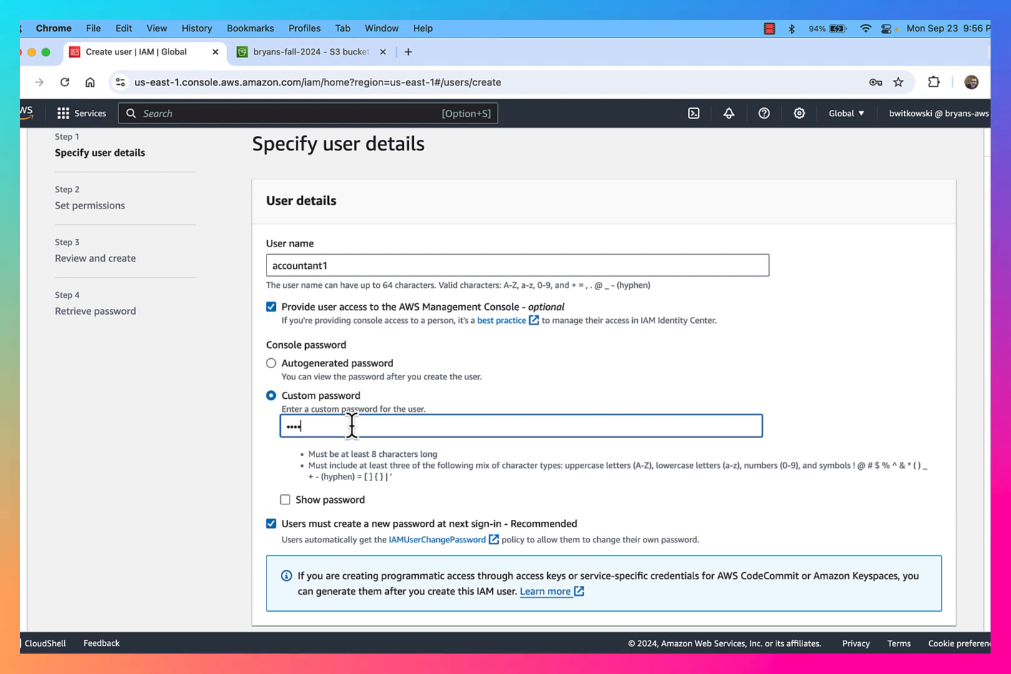
left_click(343, 523)
scroll(456, 499, "down", 2)
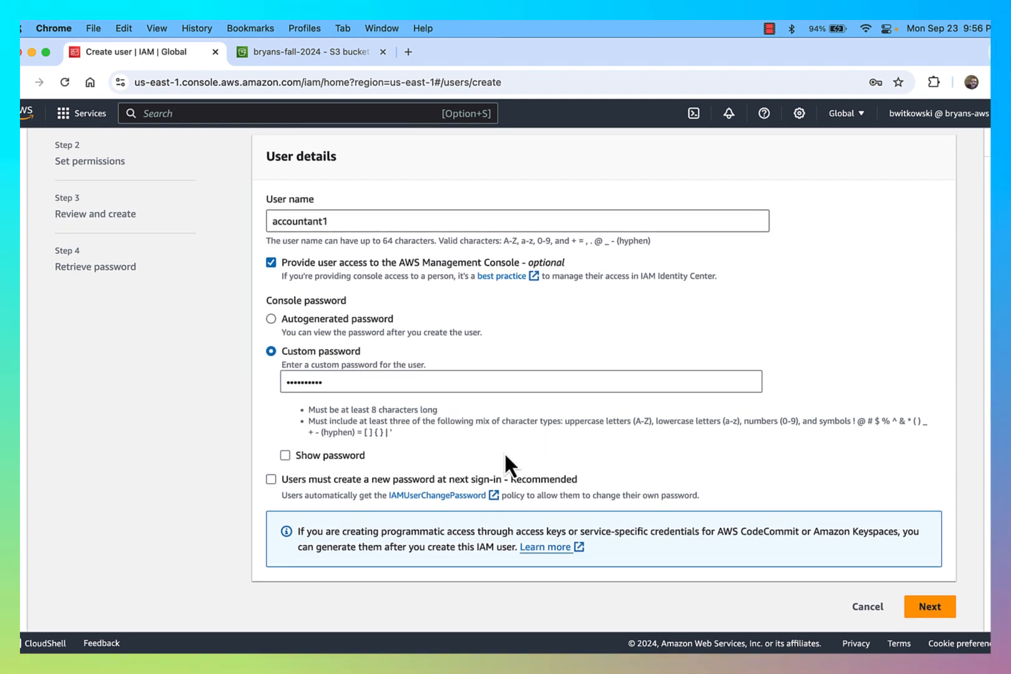
left_click(930, 607)
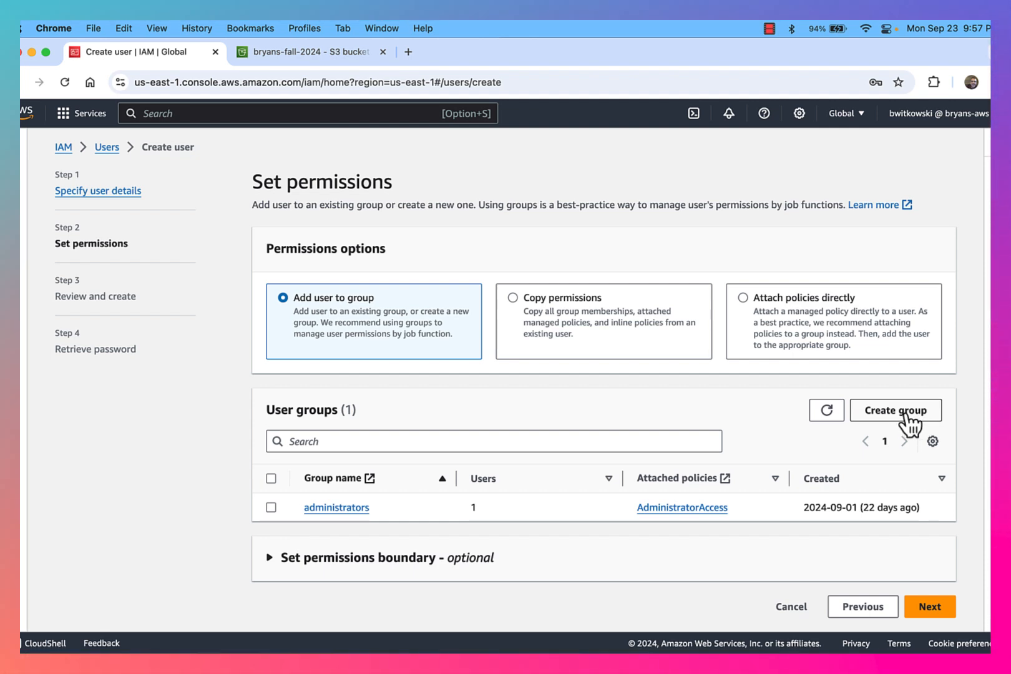
Create the accountants user group
left_click(905, 416)
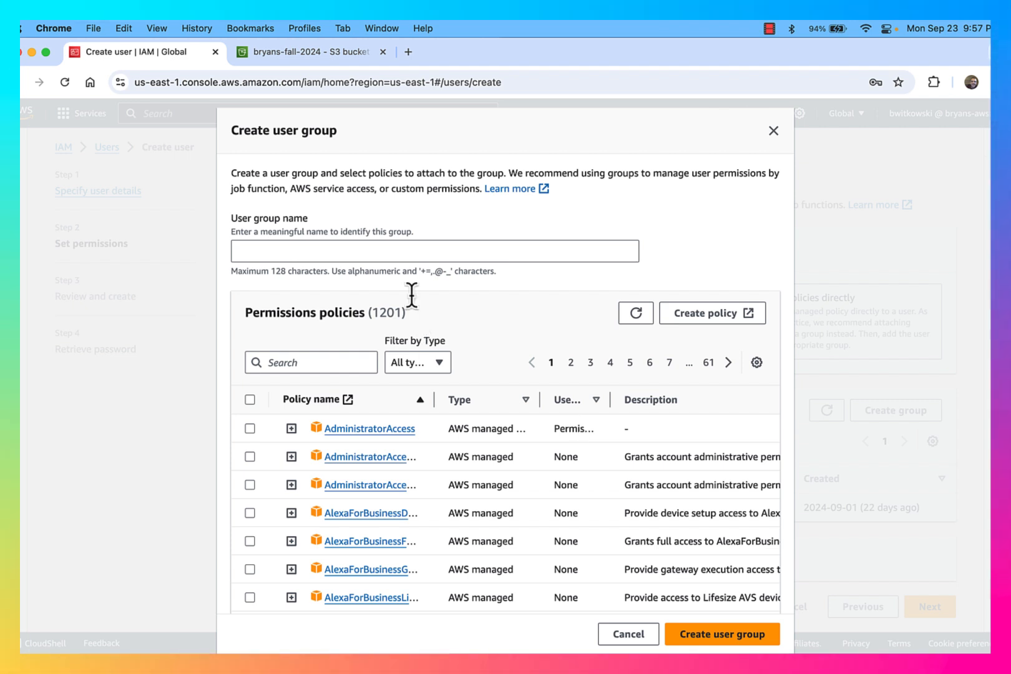
left_click(406, 249)
type("accountants")
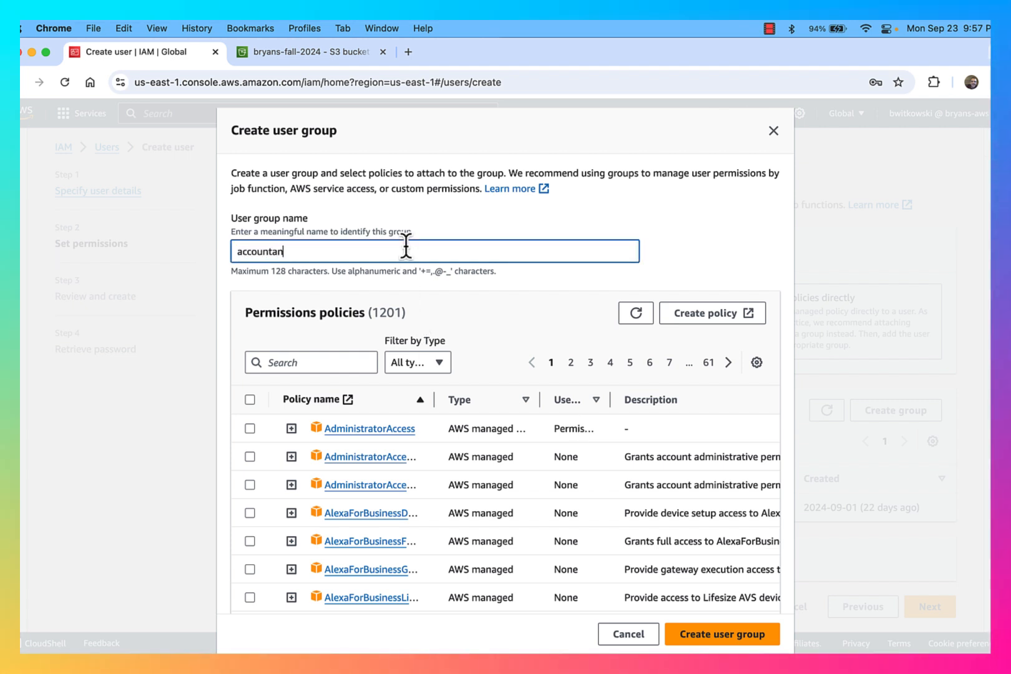
left_click(700, 636)
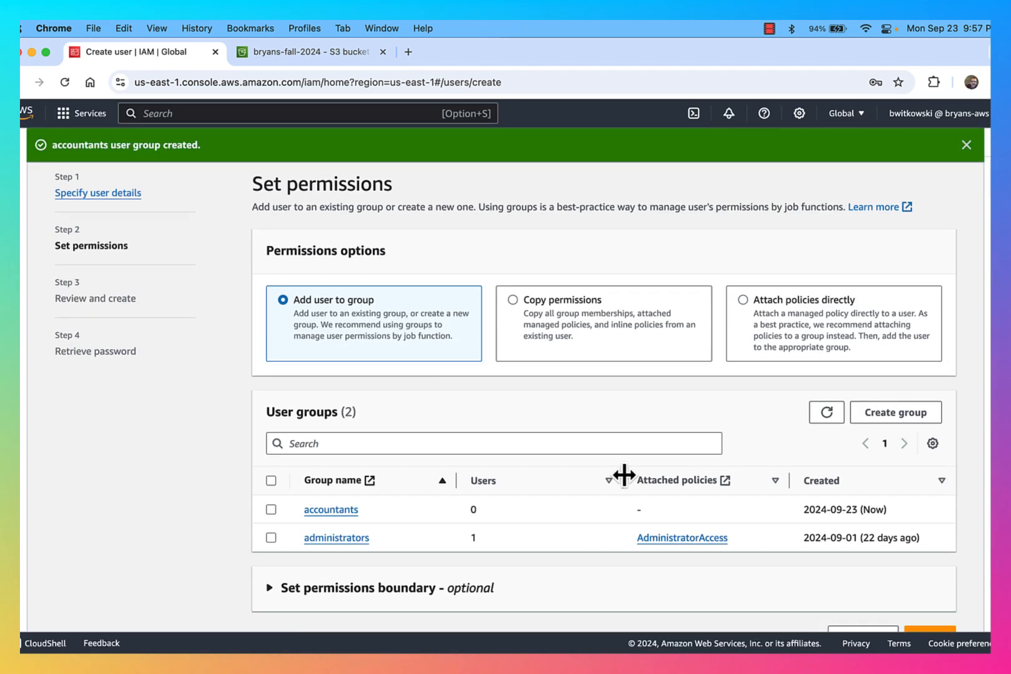
Add accountant1 to accountants and finish creating the user
left_click(271, 509)
scroll(527, 529, "down", 1)
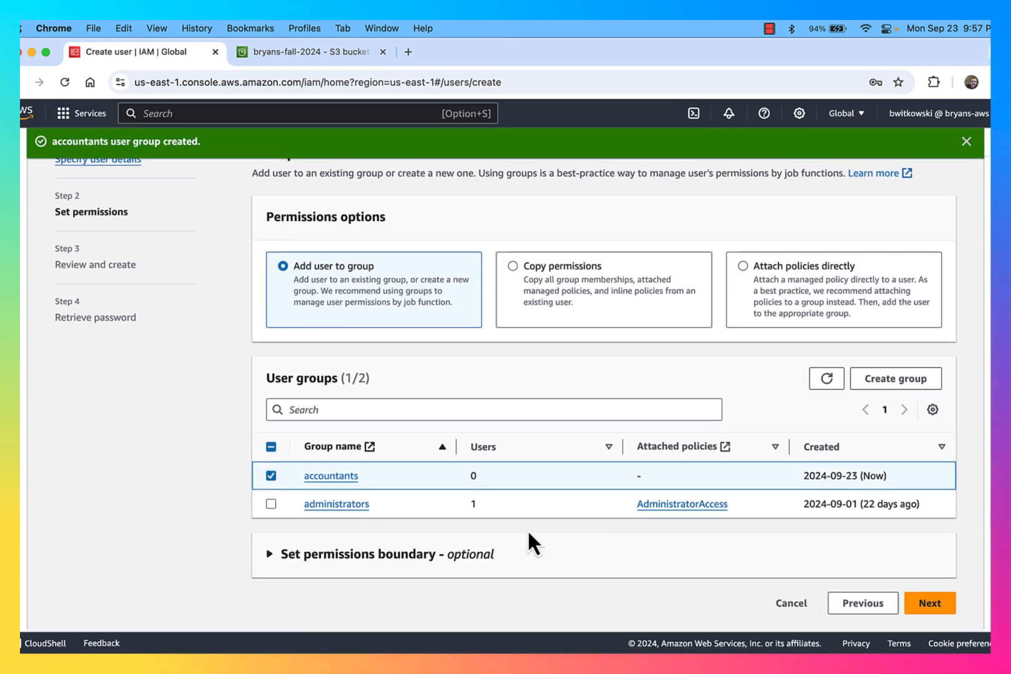
left_click(936, 609)
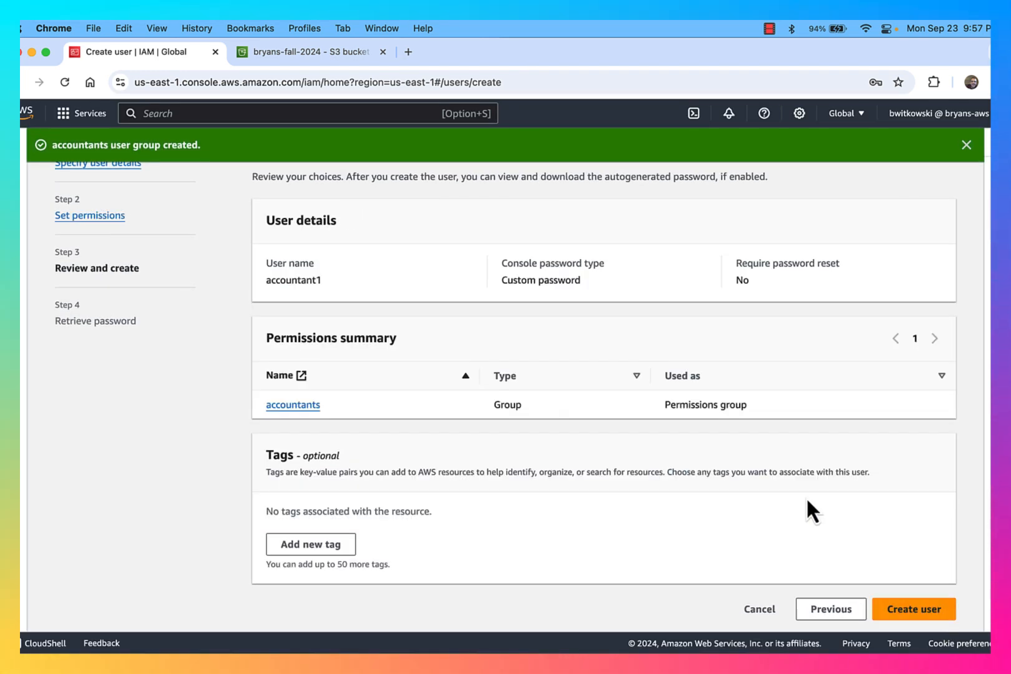
left_click(910, 615)
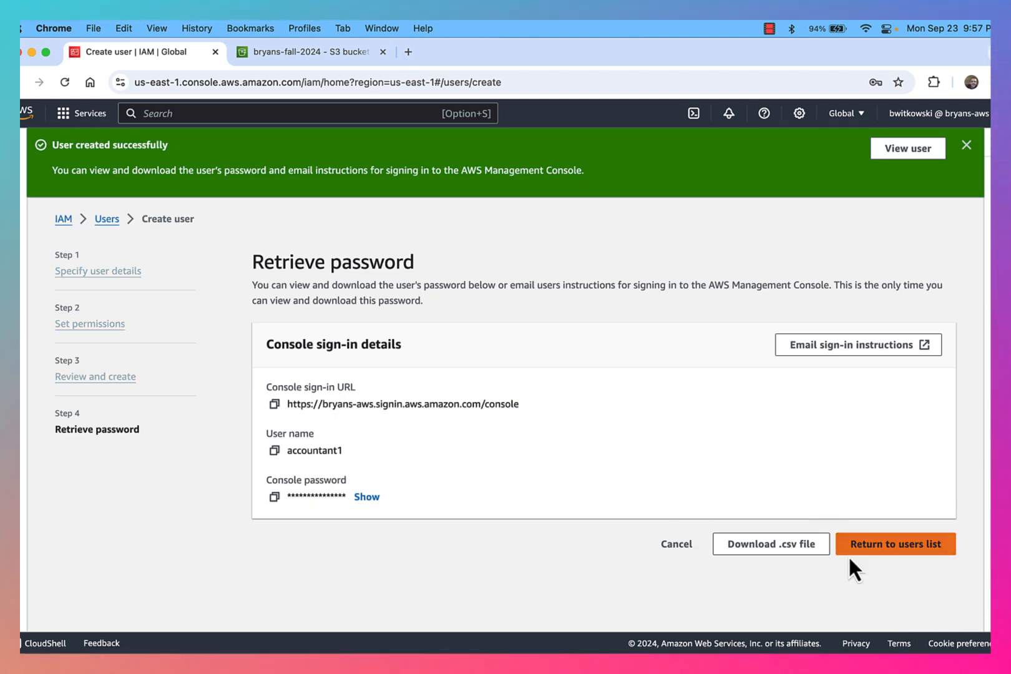
left_click(889, 549)
left_click(646, 475)
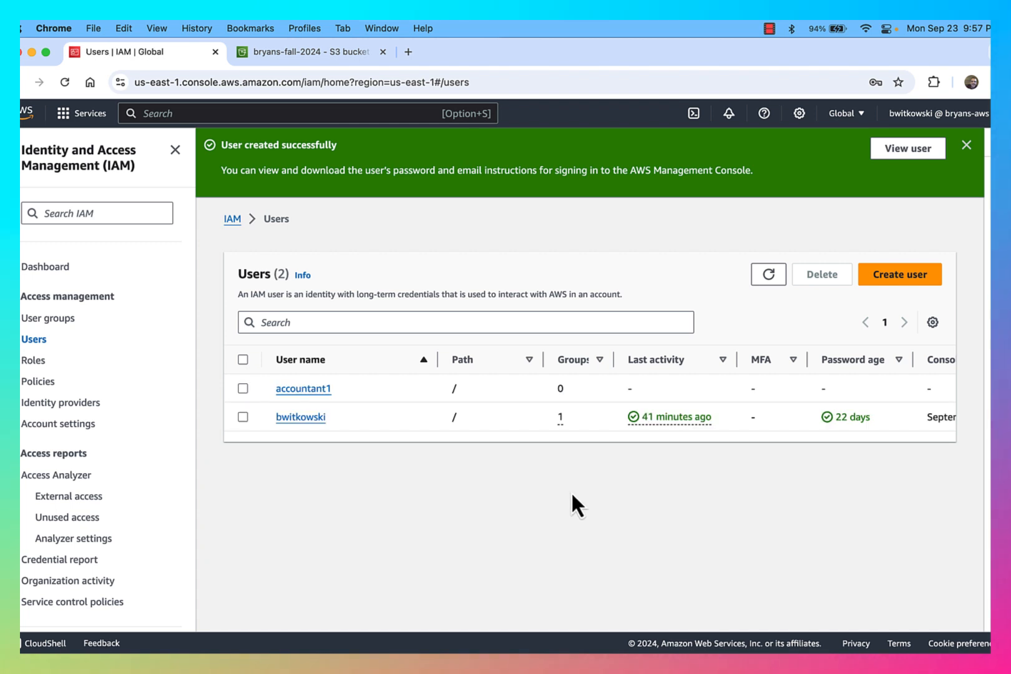
Confirm accountant1's membership in accountants, then return to the Users list
left_click(315, 390)
left_click(348, 415)
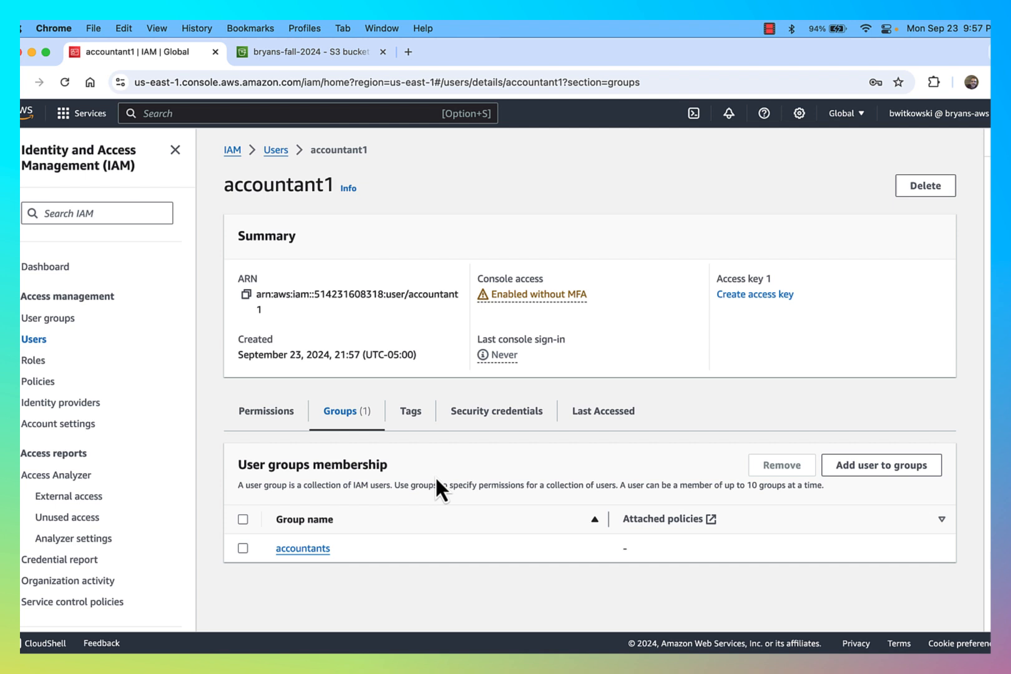
left_click(275, 150)
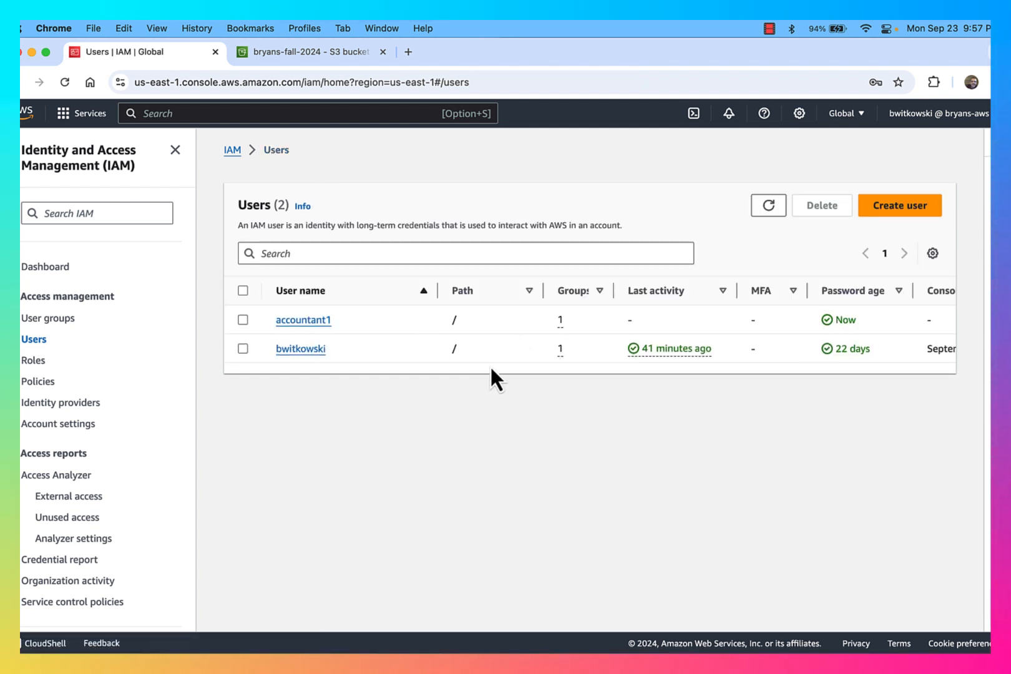
Start a new IAM user dev1 with console access
left_click(891, 209)
left_click(529, 303)
type("dev1")
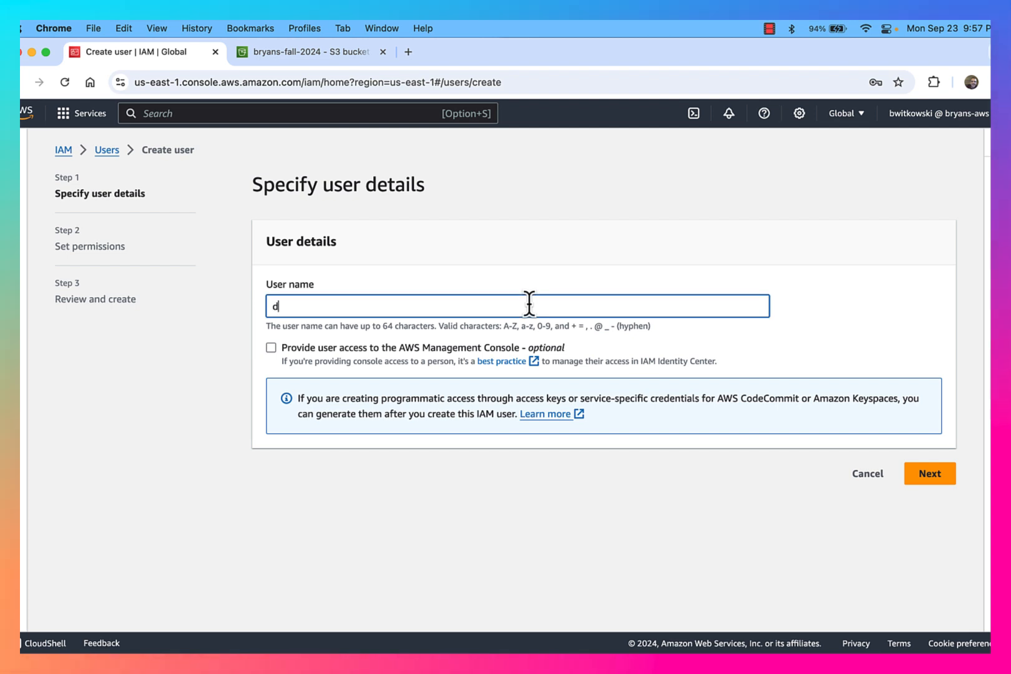
left_click(457, 349)
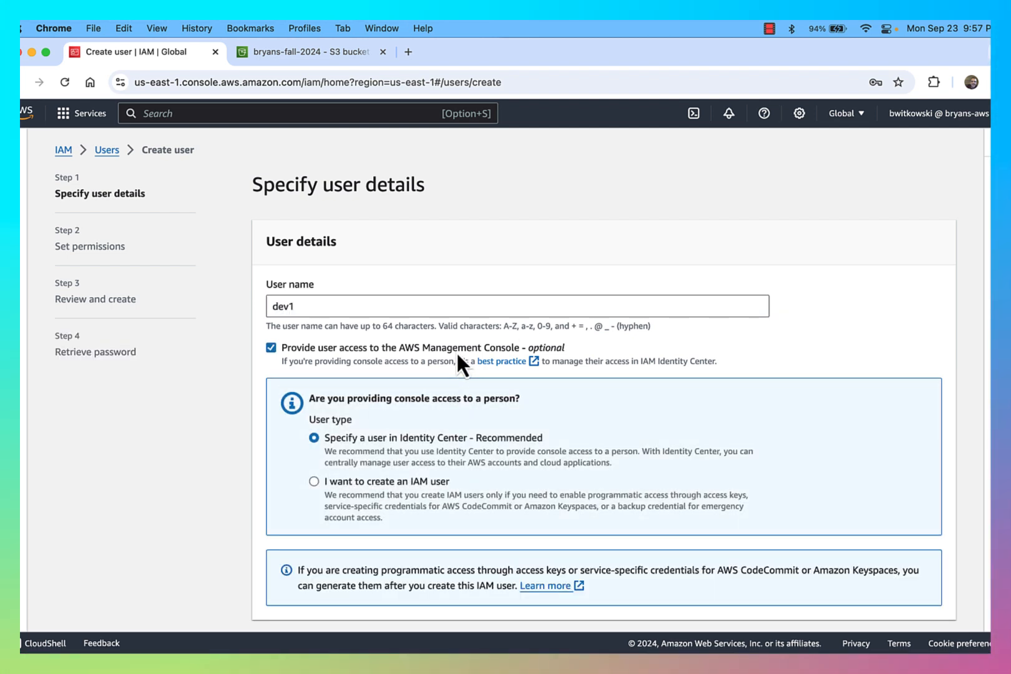
scroll(500, 423, "down", 2)
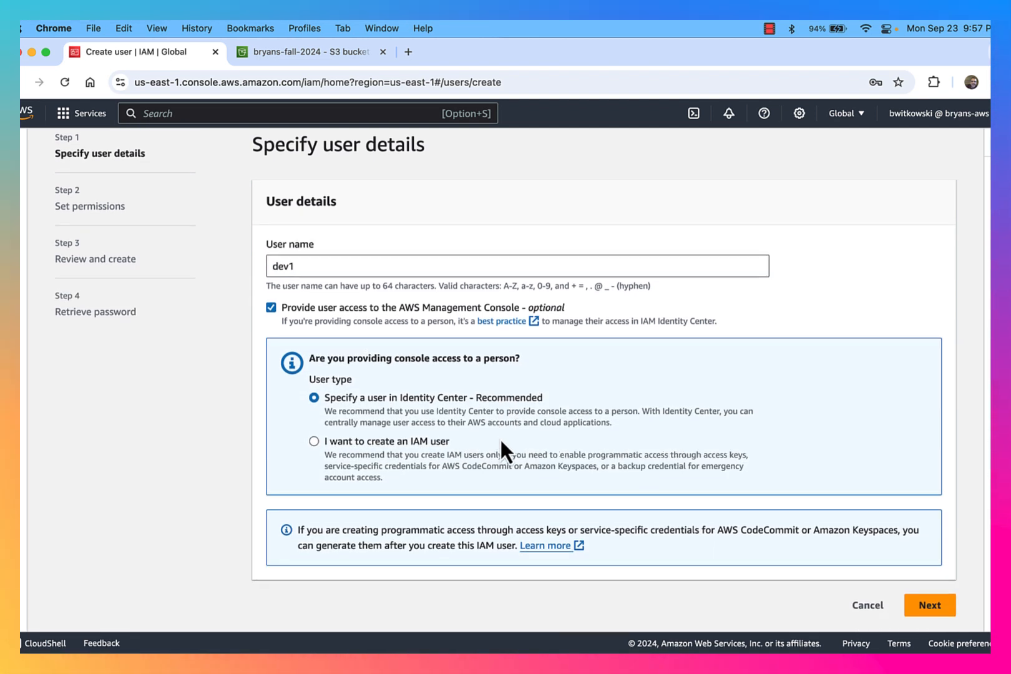
left_click(407, 442)
Set a custom password for dev1 with no reset required at next sign-in
scroll(402, 493, "down", 3)
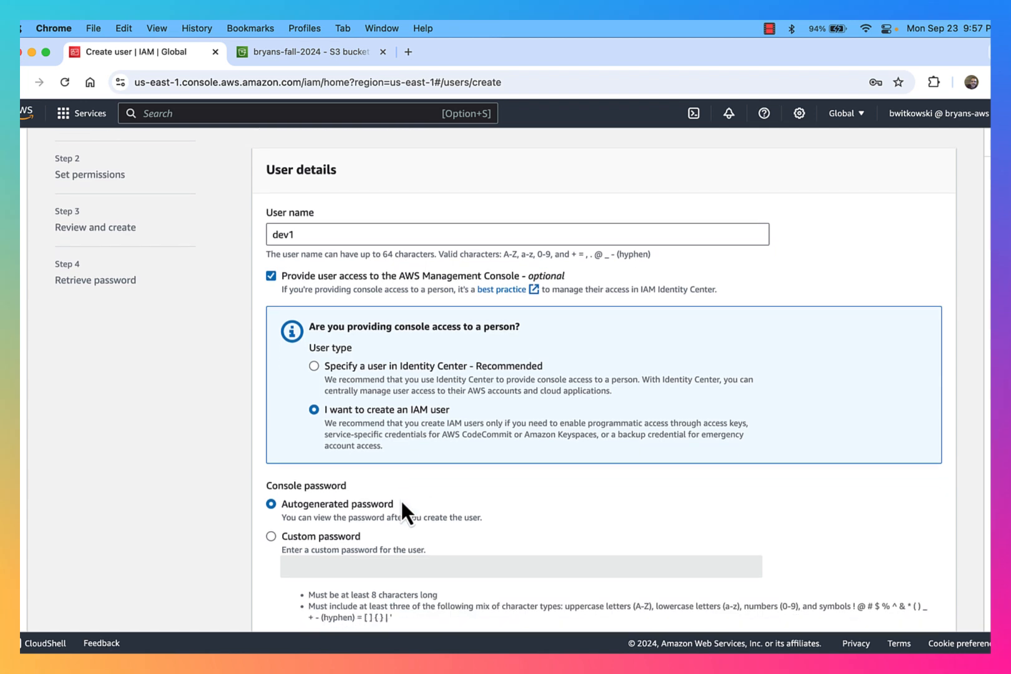
left_click(334, 484)
left_click(334, 508)
type("•")
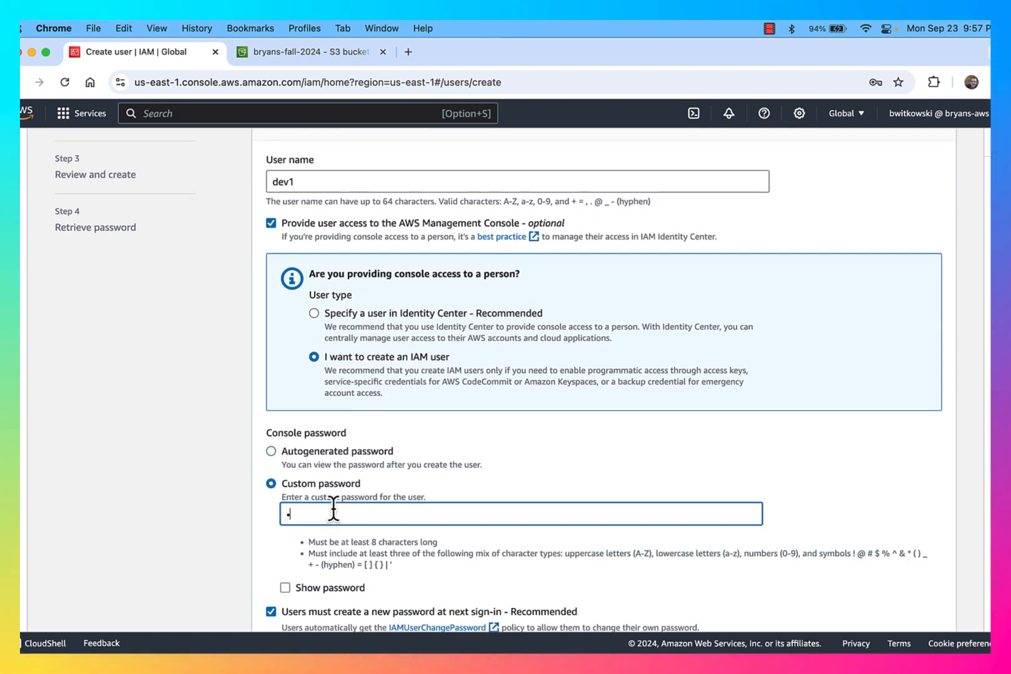
type("•••••••")
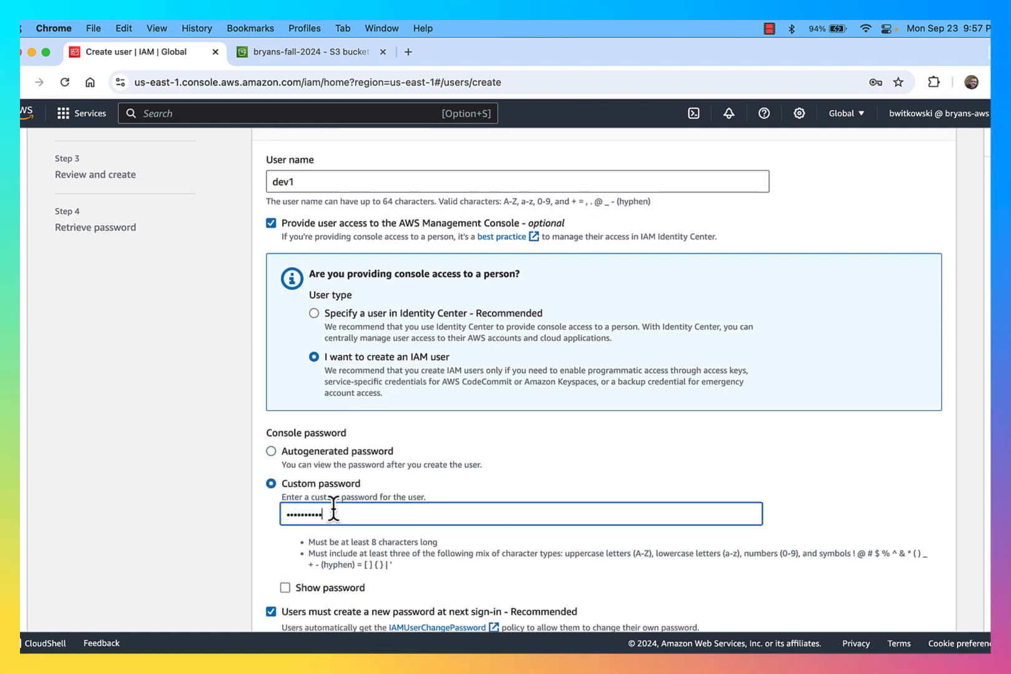
scroll(336, 567, "down", 3)
left_click(332, 537)
scroll(438, 580, "down", 1)
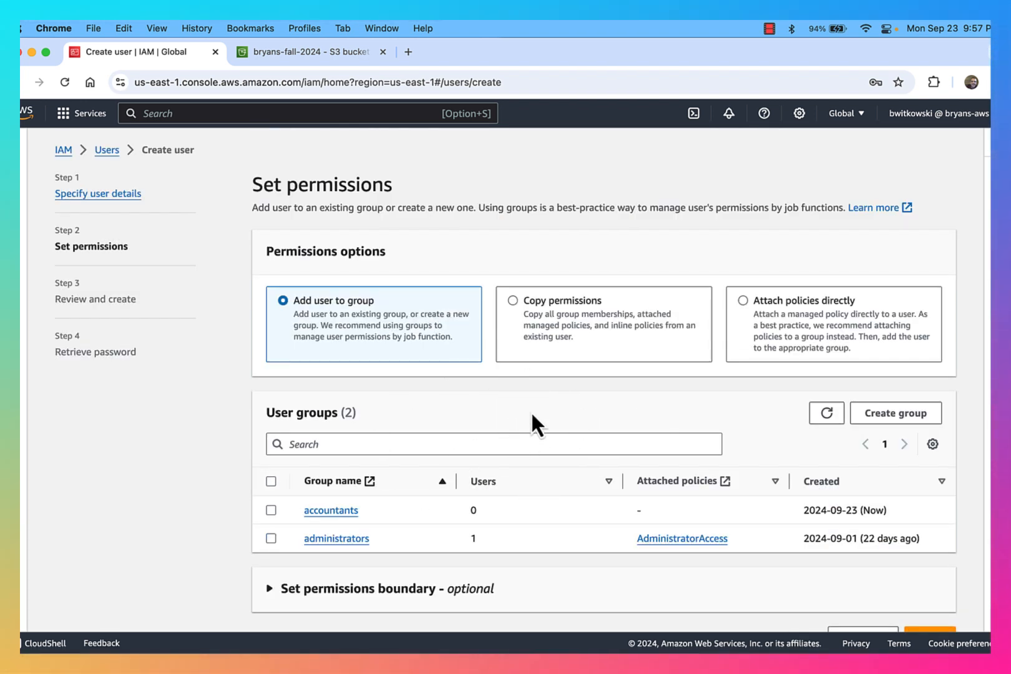
Create the devs group, add dev1 to it, and create the dev1 user
left_click(895, 414)
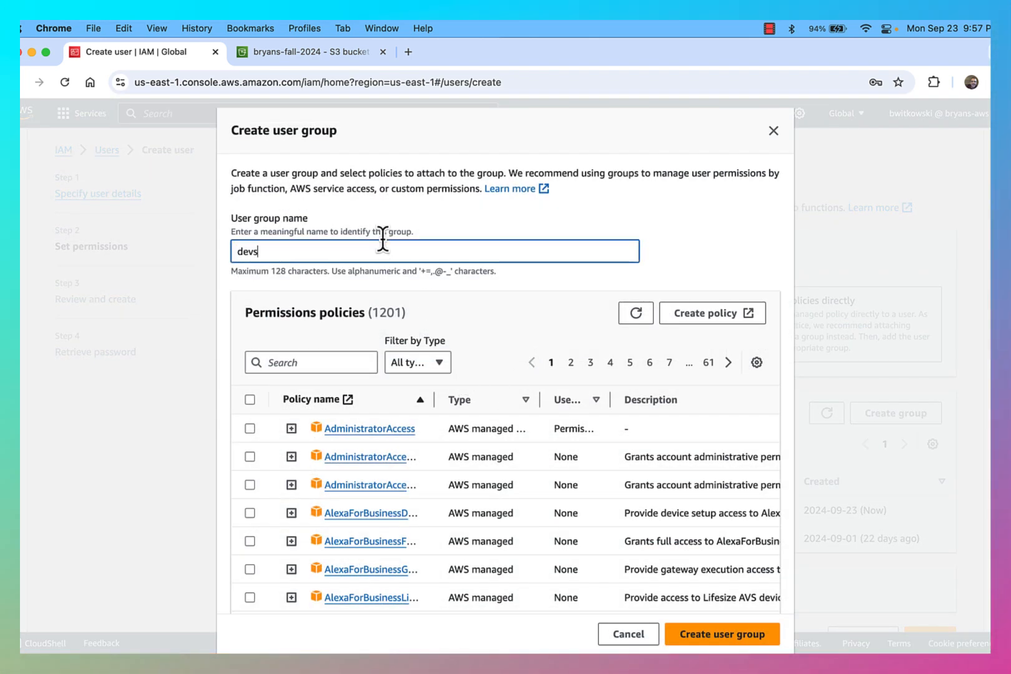
left_click(717, 634)
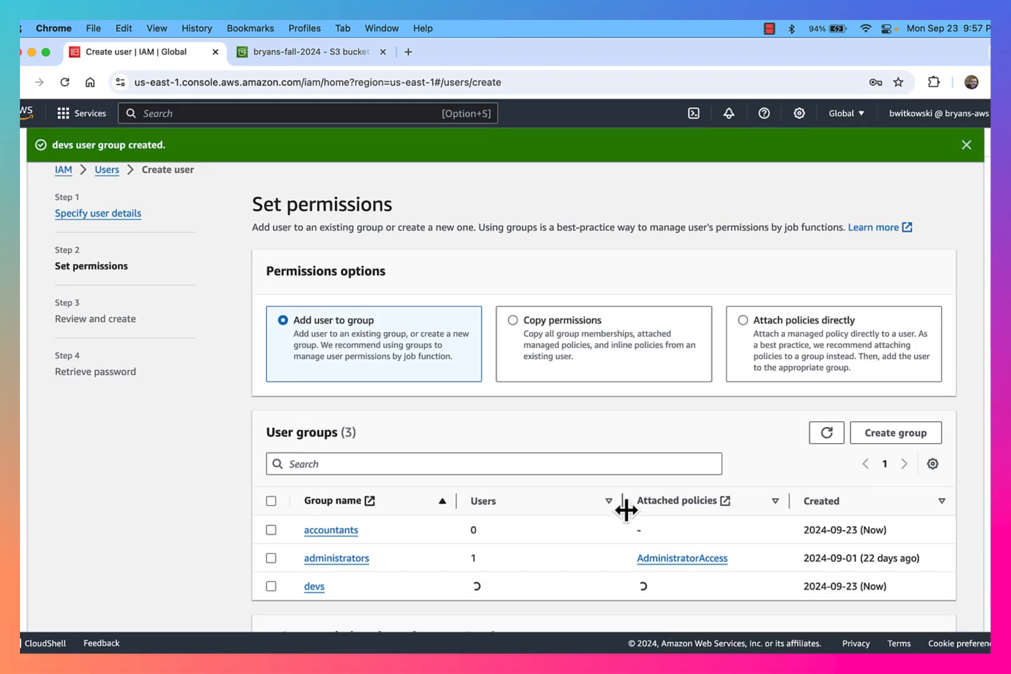
scroll(380, 565, "down", 2)
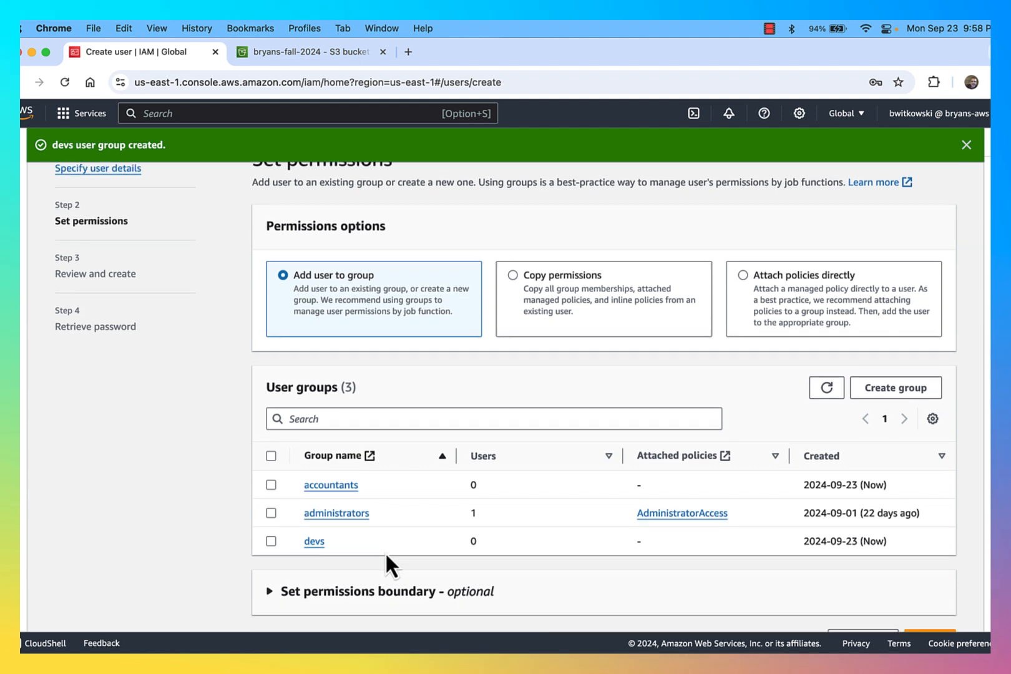
left_click(270, 507)
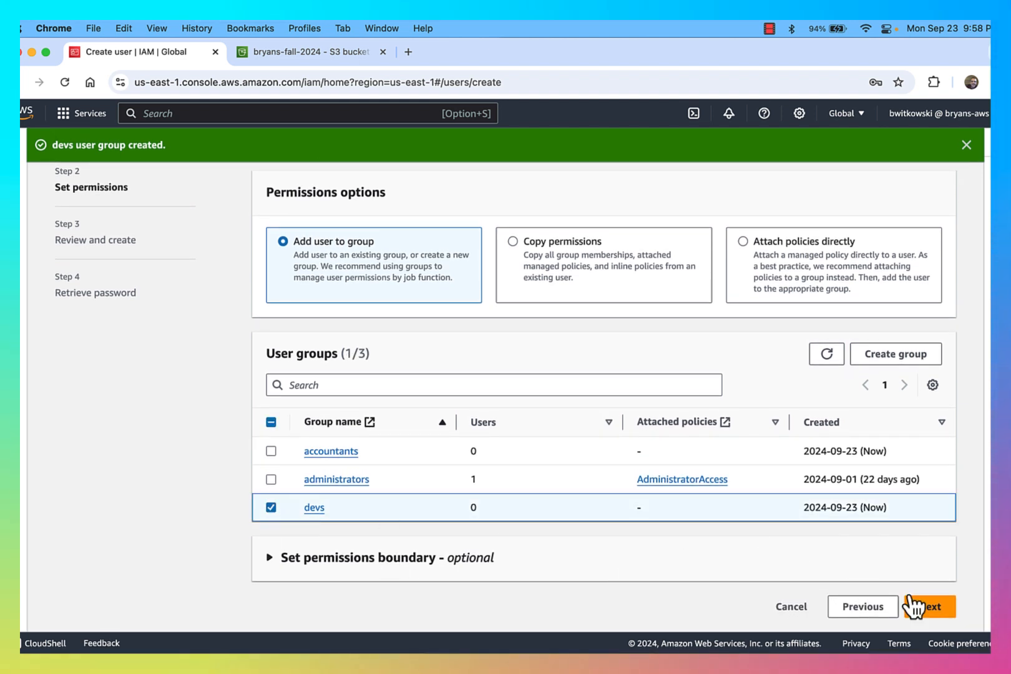
left_click(929, 607)
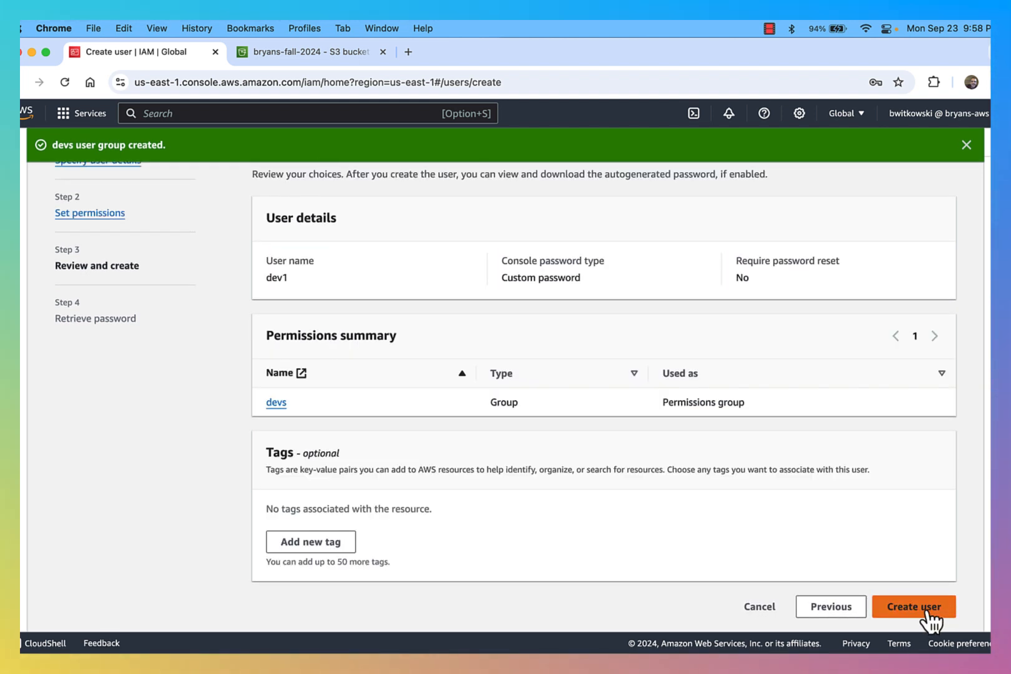
left_click(935, 607)
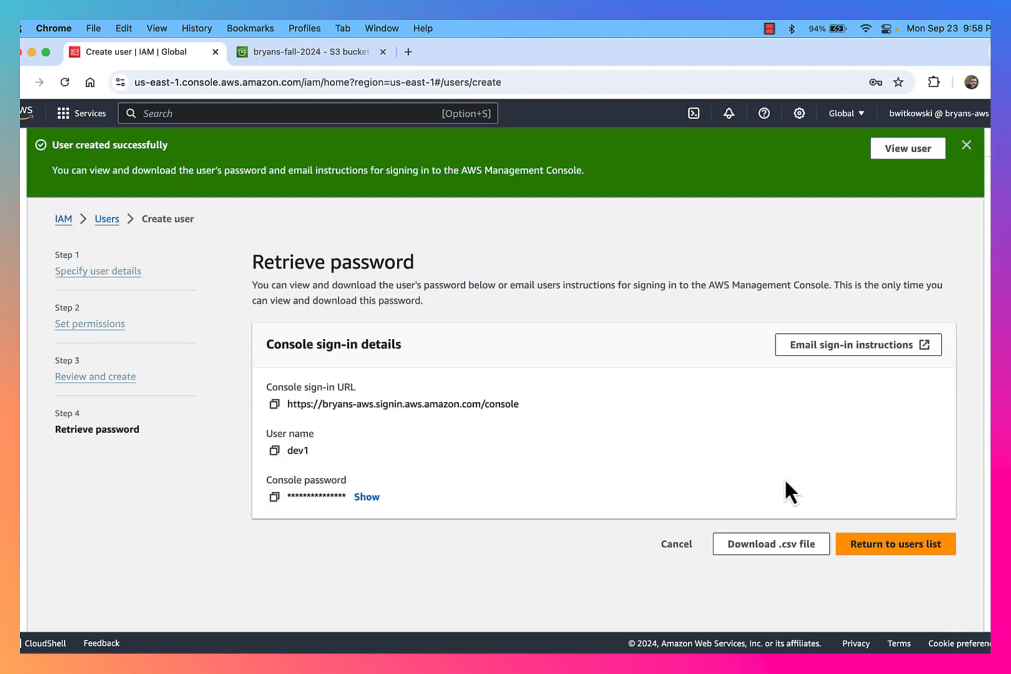
Return to the Users list and confirm dev1 belongs to the devs group
left_click(886, 545)
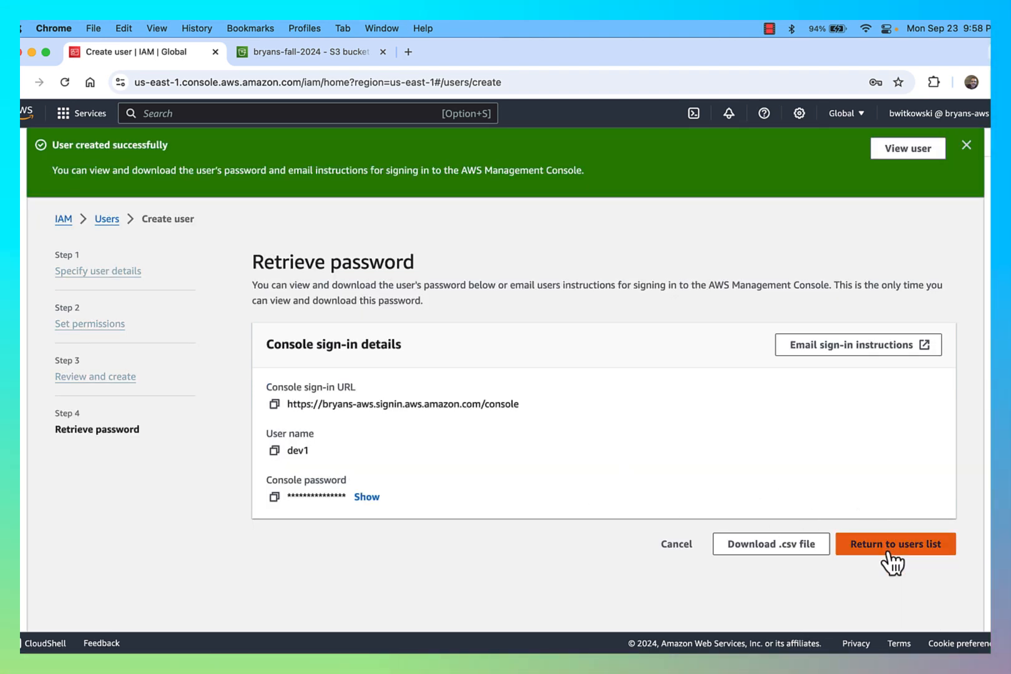
left_click(666, 450)
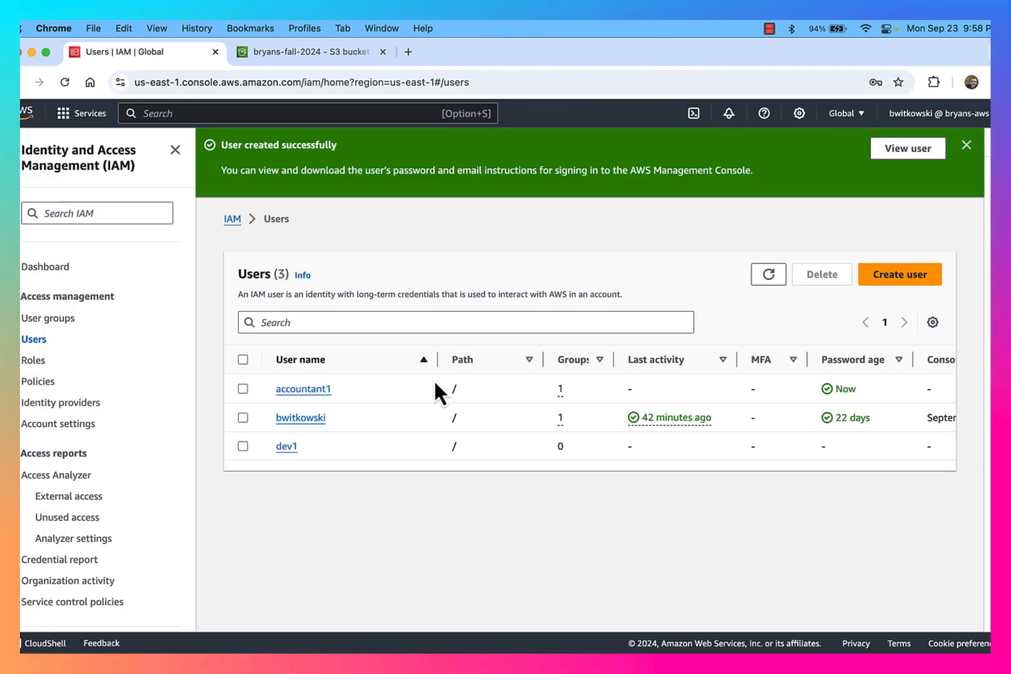
left_click(286, 446)
left_click(351, 400)
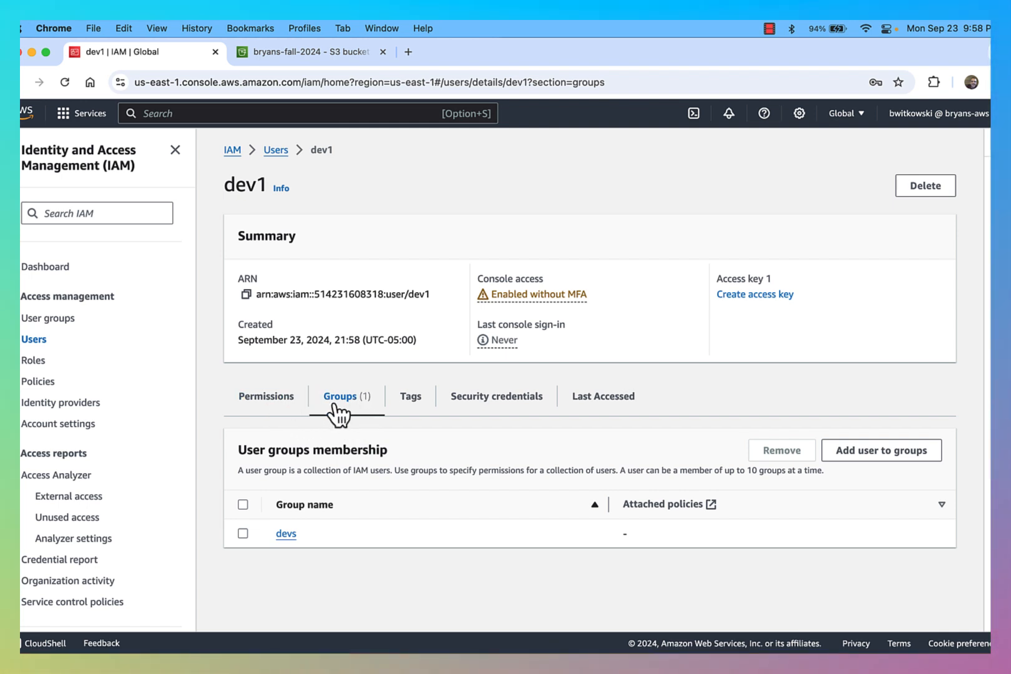
In a new incognito window, search 'aws console' and follow the sign-in guide to the AWS sign-in page
left_click(94, 26)
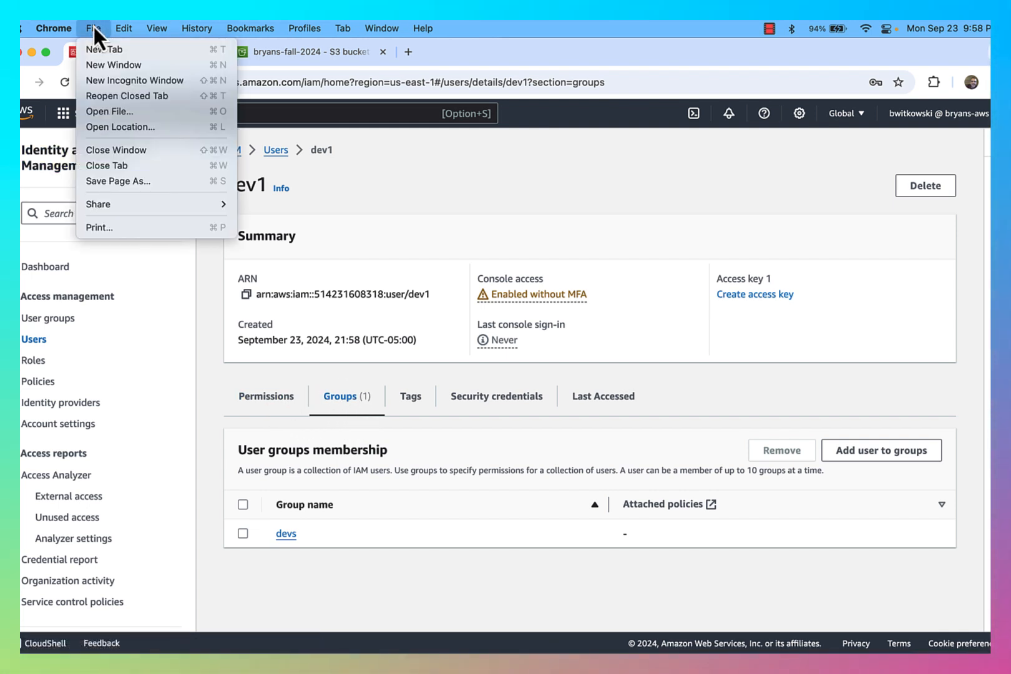
left_click(104, 83)
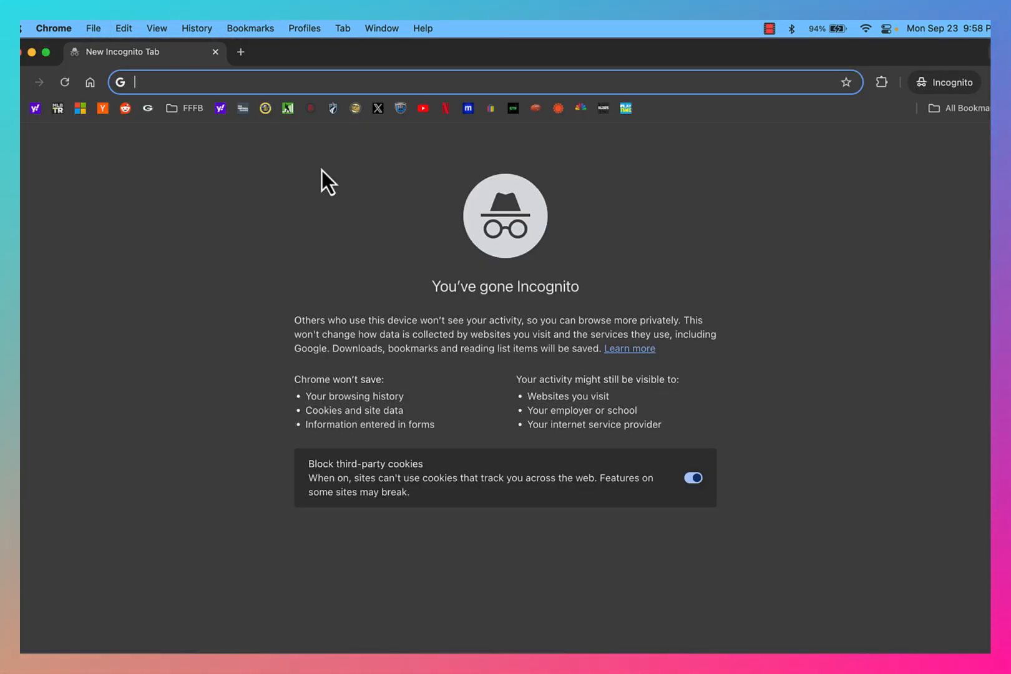
type("aws console")
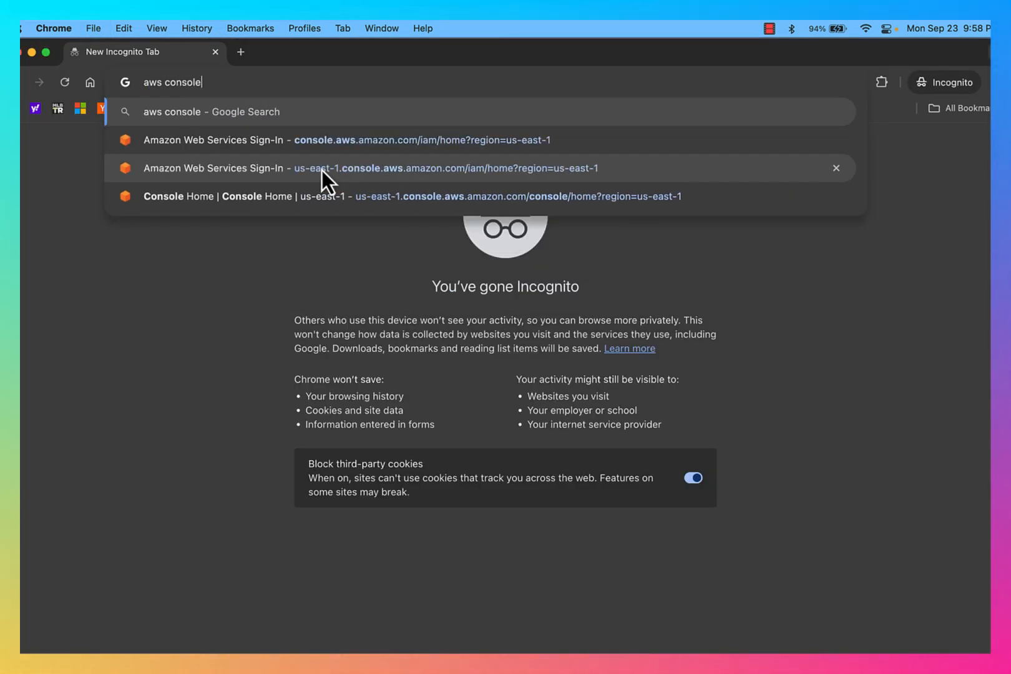
key("Return")
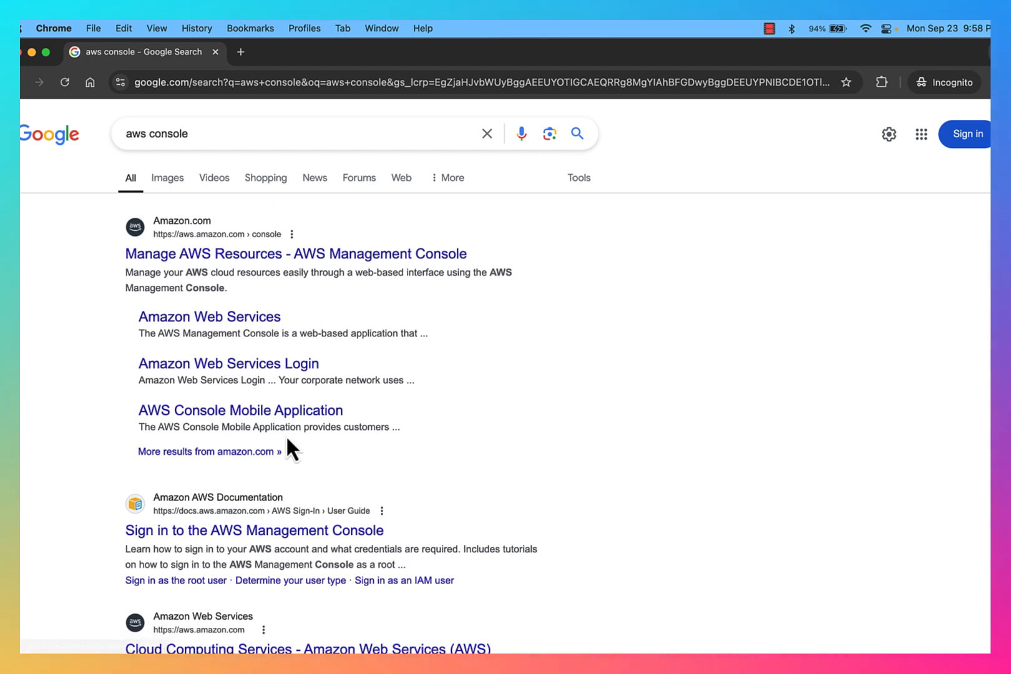
left_click(248, 535)
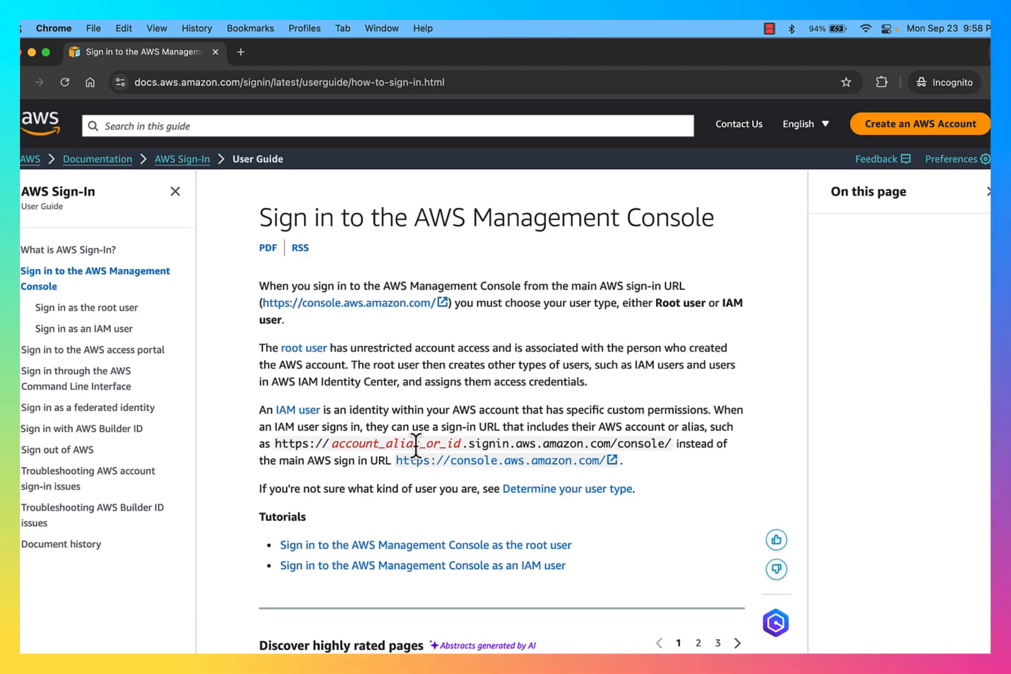
left_click(382, 306)
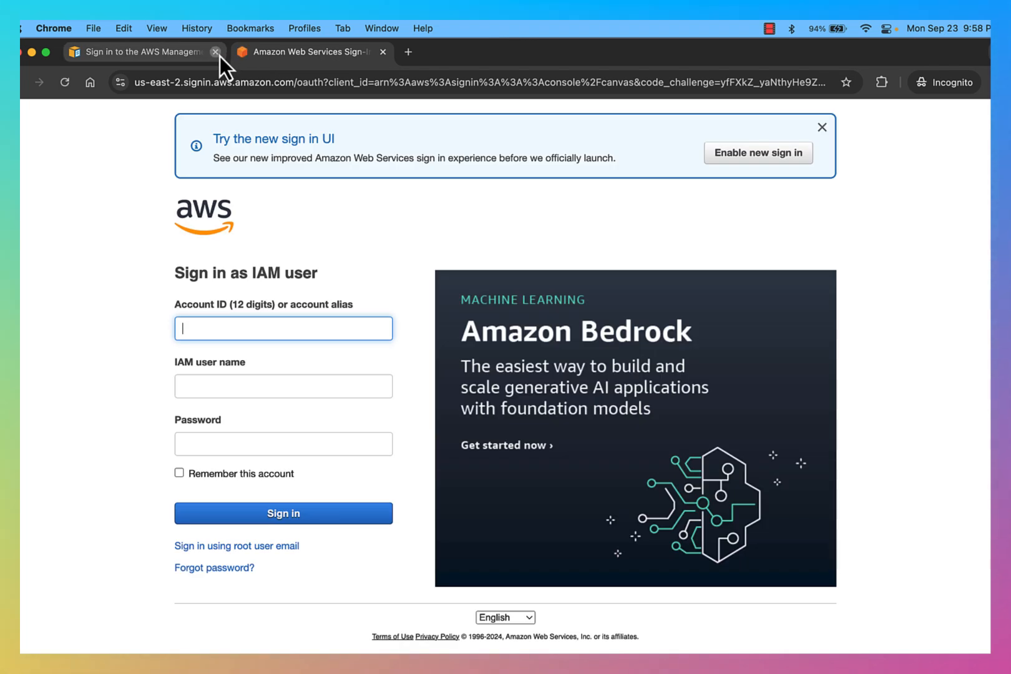
Sign in as IAM user dev1 using the account alias and the user's password
left_click(215, 52)
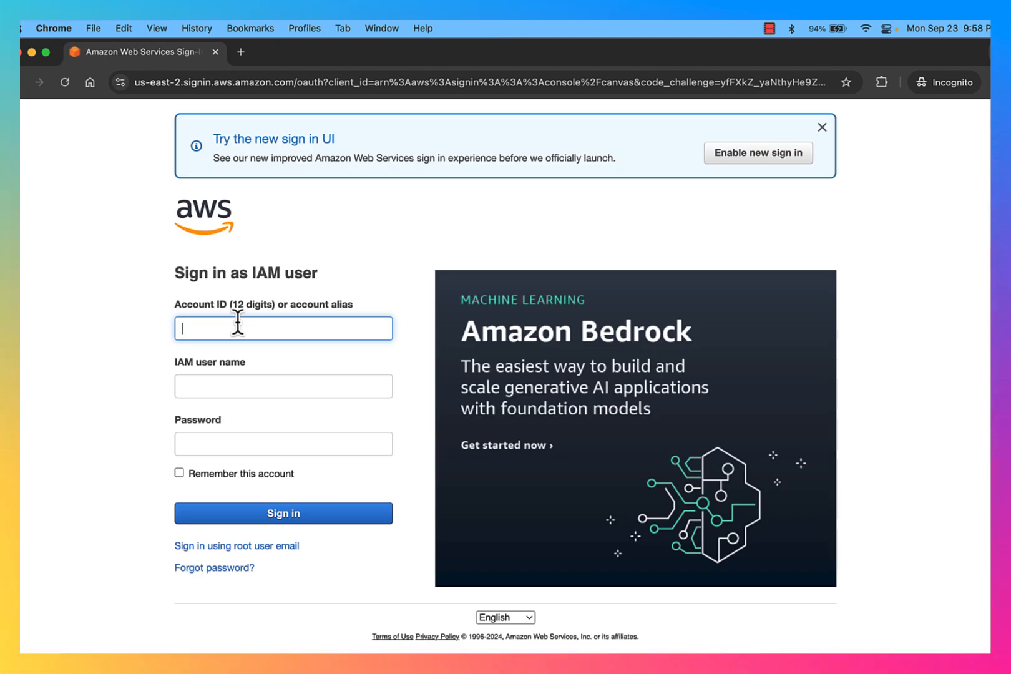
type("bryans")
key("Down")
key("Down")
key("Return")
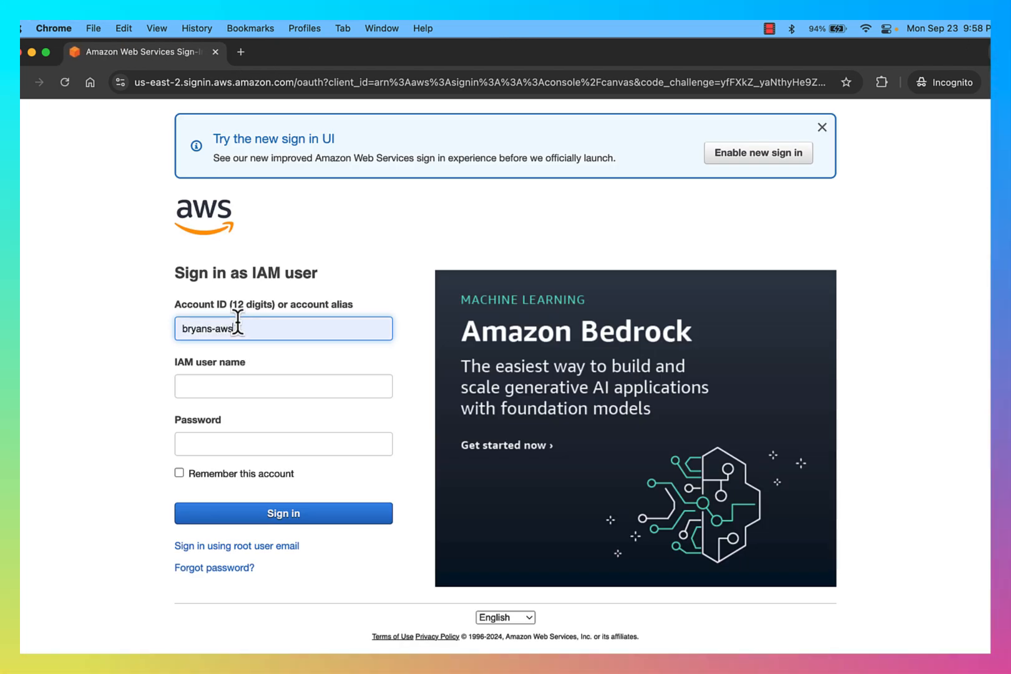
key("Tab")
type("dev1")
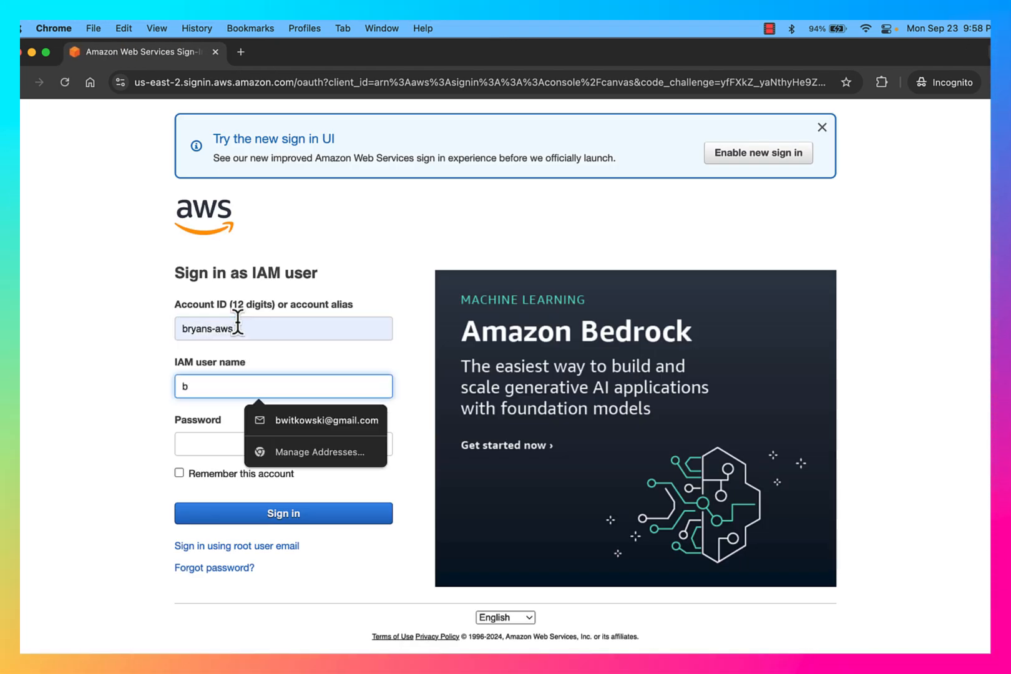
key("Tab")
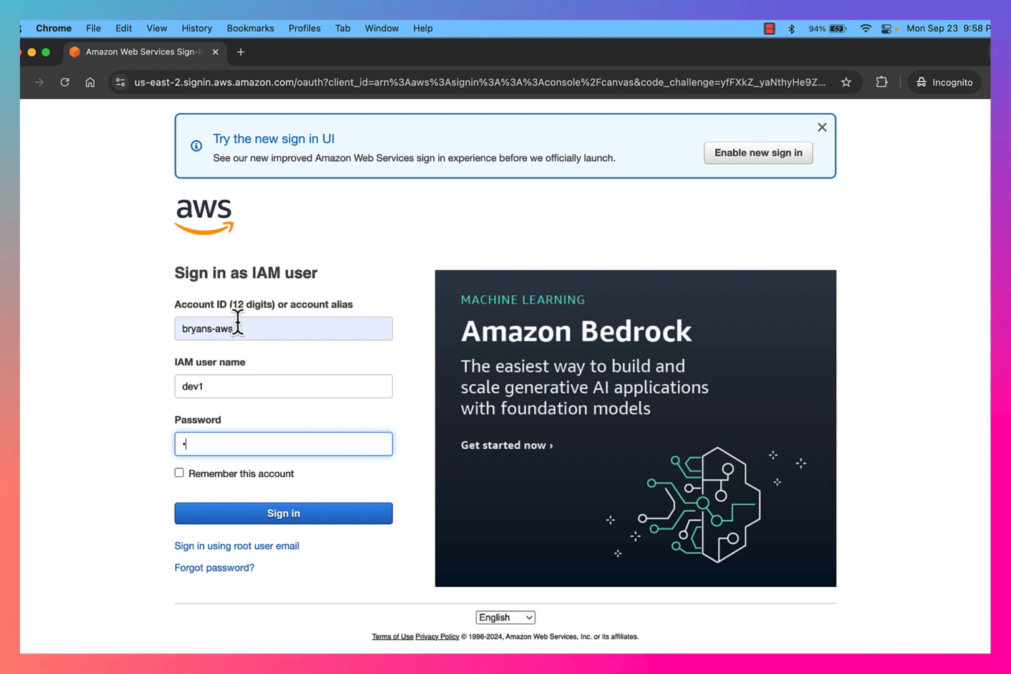
key("Return")
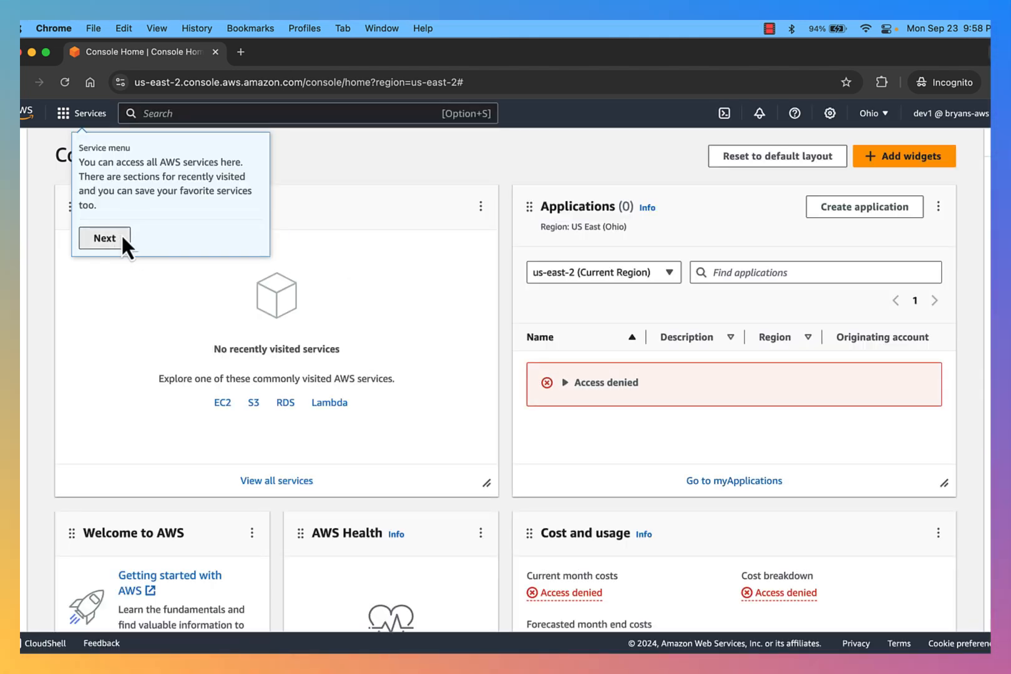
Dismiss the console welcome tour popups, including the notifications and settings tips, as dev1
left_click(104, 237)
left_click(165, 223)
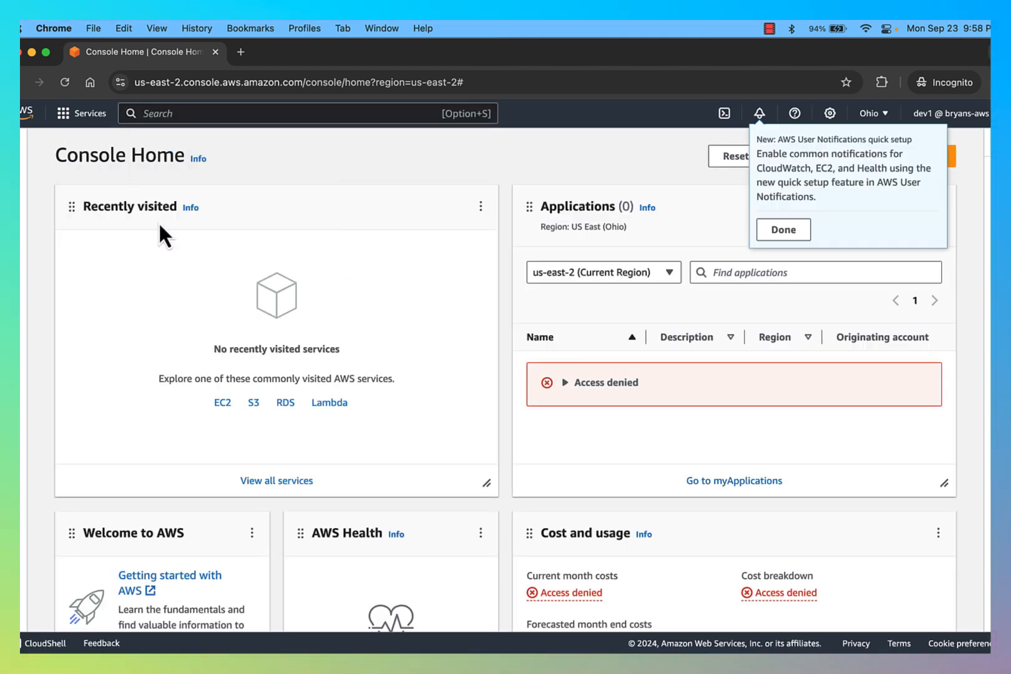
left_click(779, 230)
left_click(845, 275)
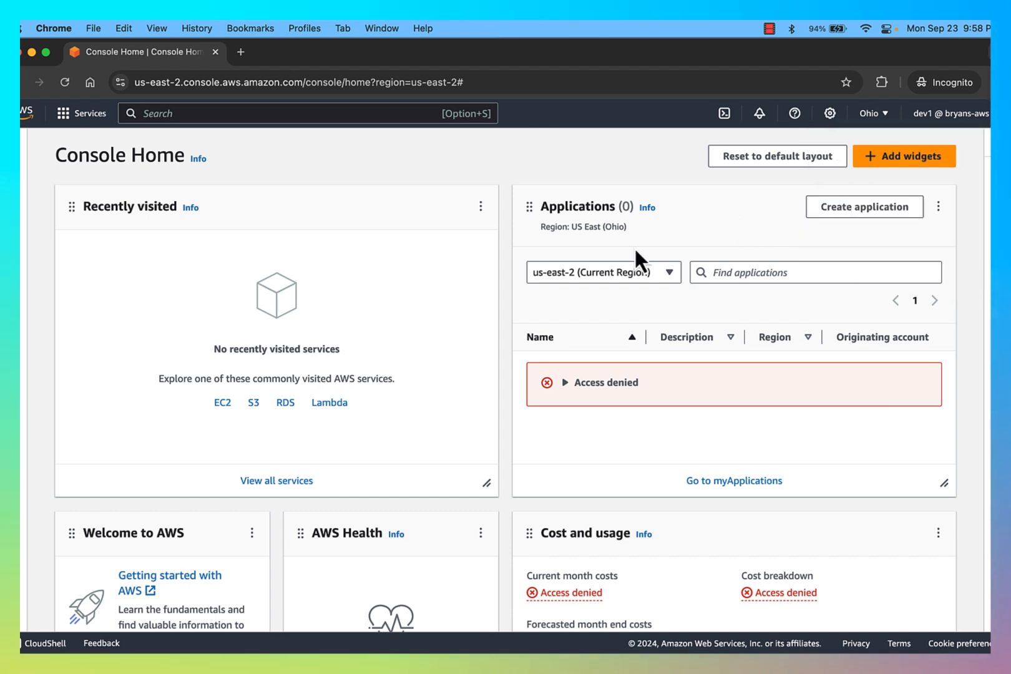
Open Amazon S3 from Console Home and look over its landing page
left_click(254, 405)
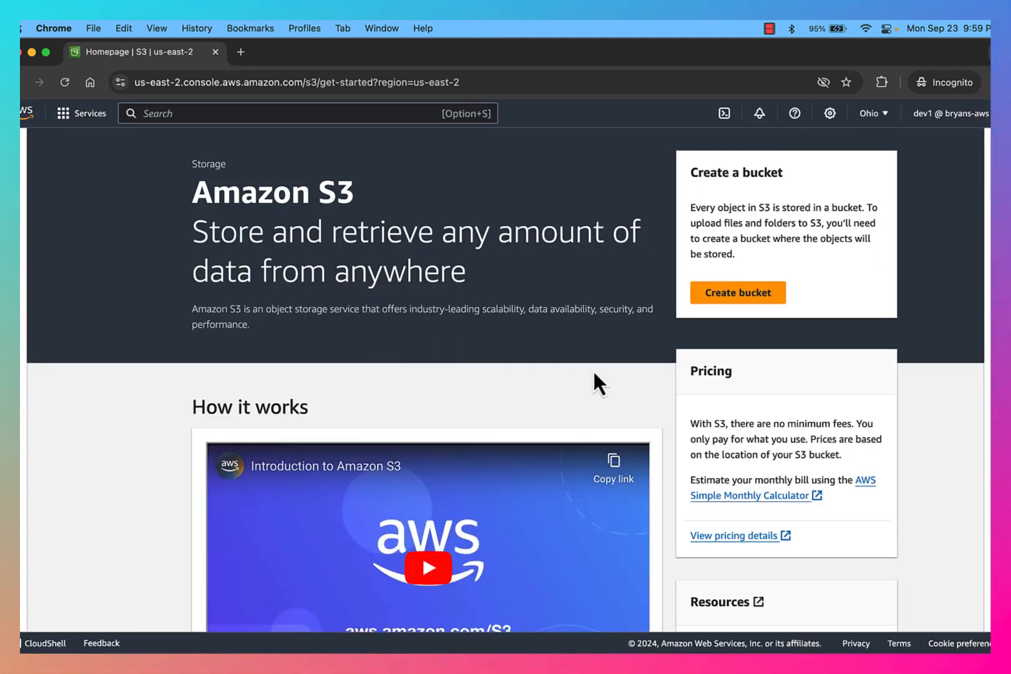
scroll(811, 442, "down", 5)
scroll(743, 452, "down", 6)
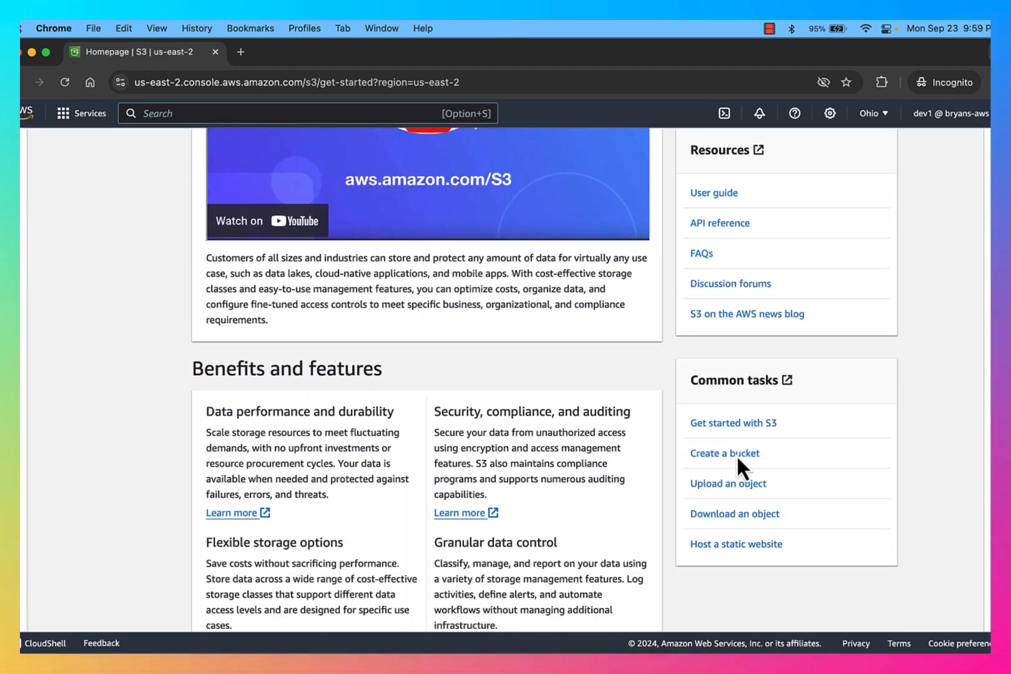
scroll(816, 507, "down", 9)
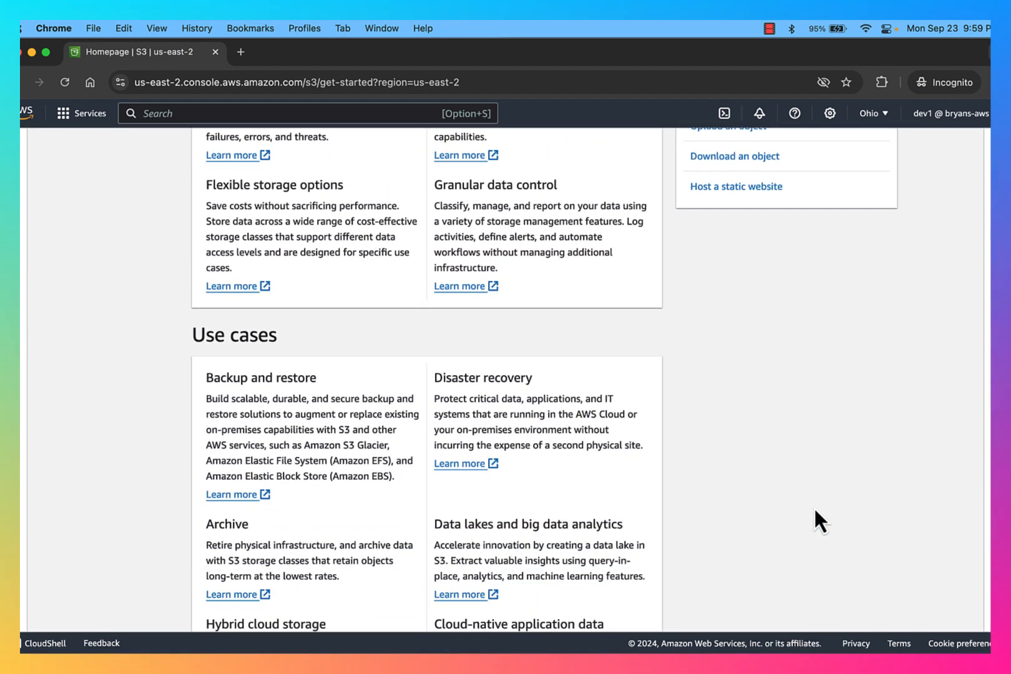
scroll(814, 508, "up", 20)
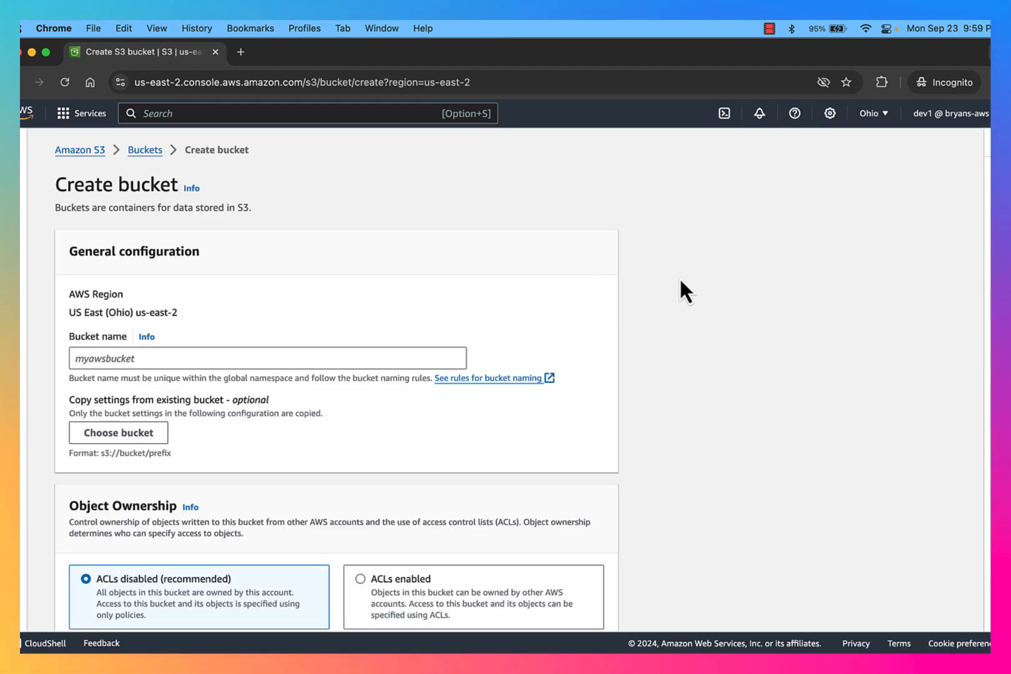
Load the S3 Buckets list as dev1, which fails with a no-permission error
left_click(145, 153)
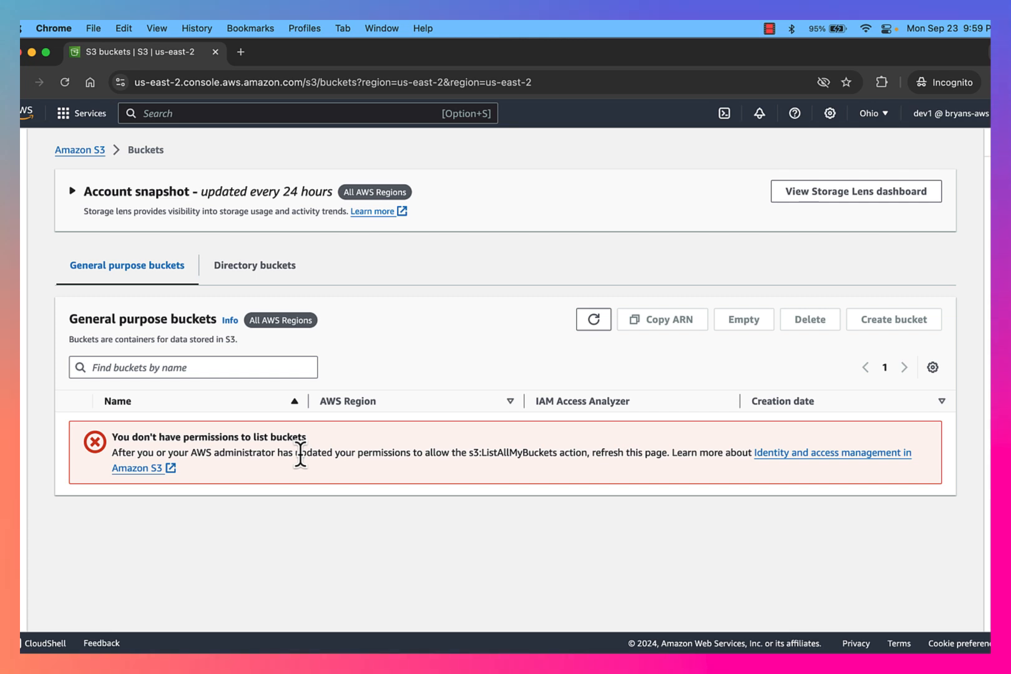
key("super+Tab")
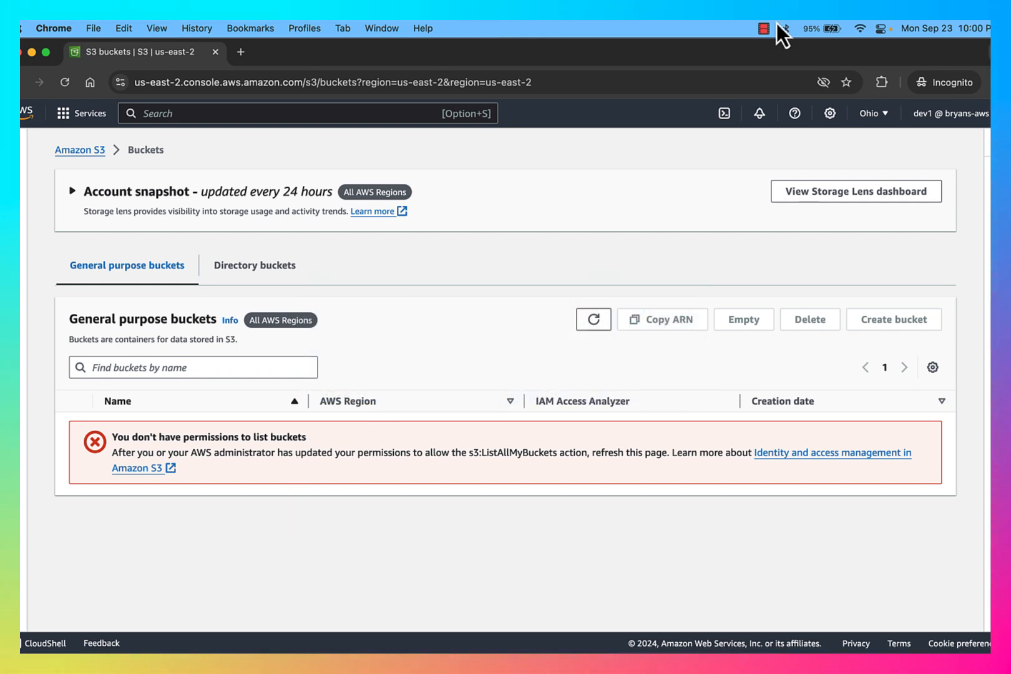
key("ctrl+Up")
Switch back to the administrator's IAM window and show the User groups list
left_click(307, 316)
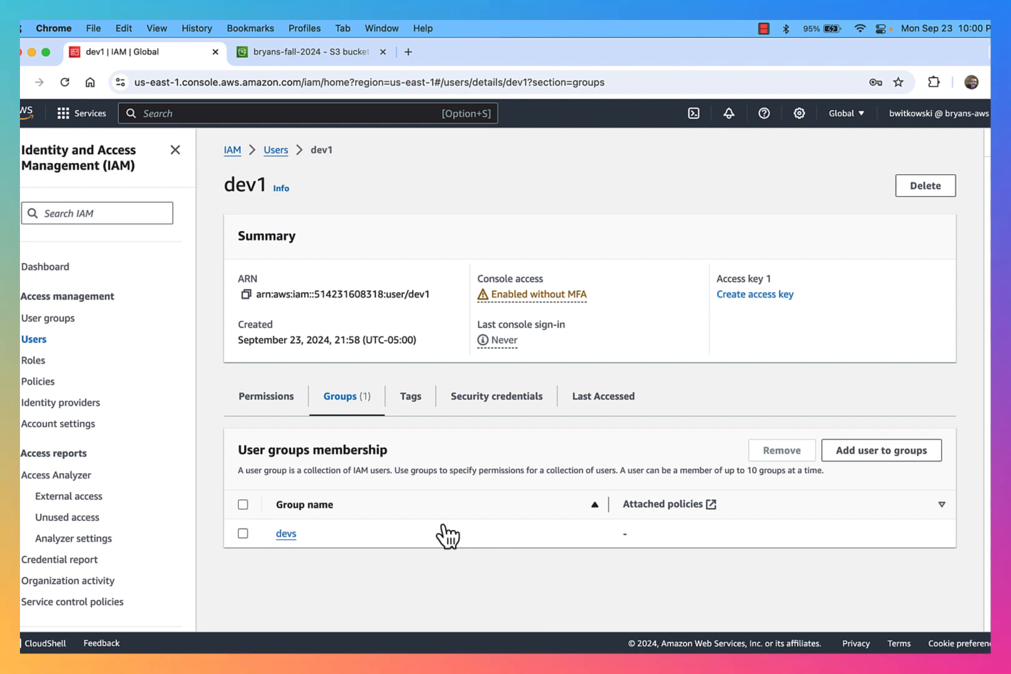
left_click(275, 151)
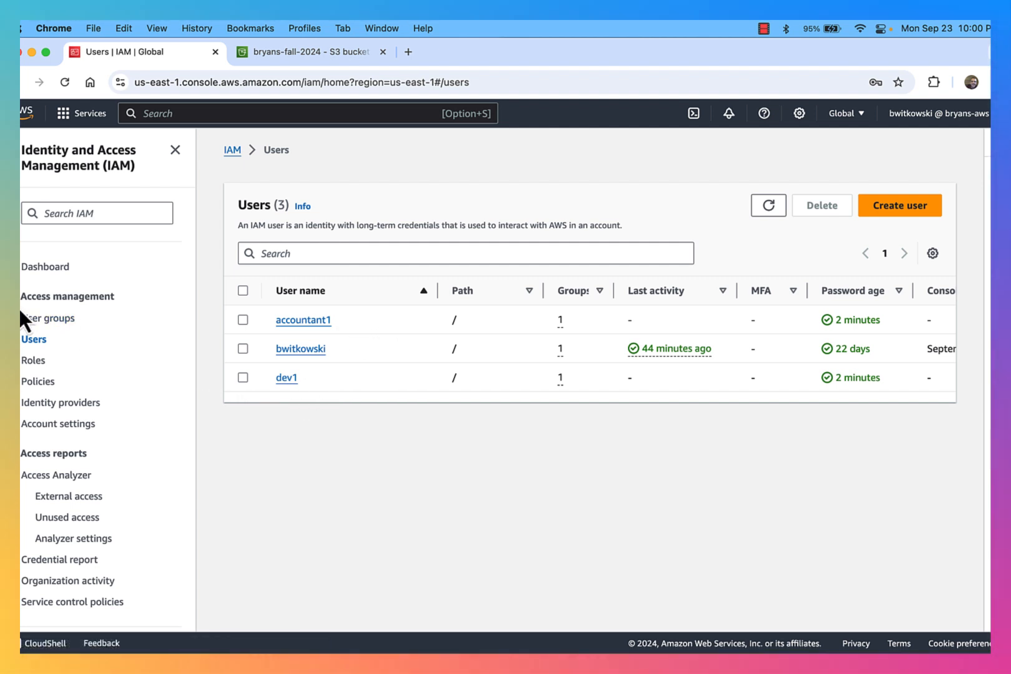
left_click(53, 319)
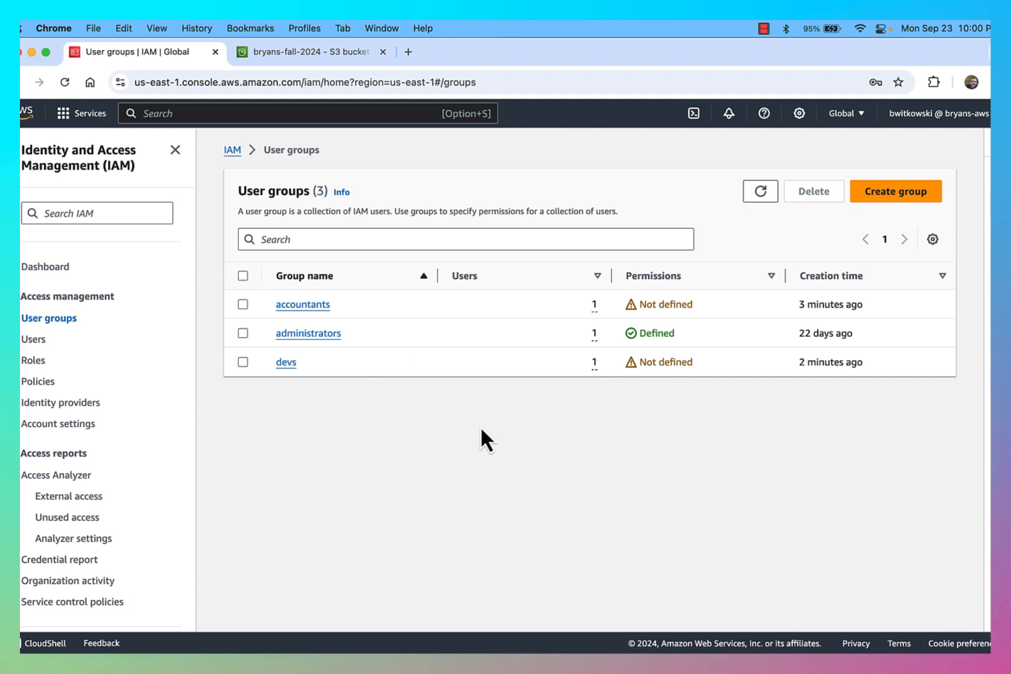
Create the 'employees' user group with accountant1 and dev1 as members
left_click(908, 191)
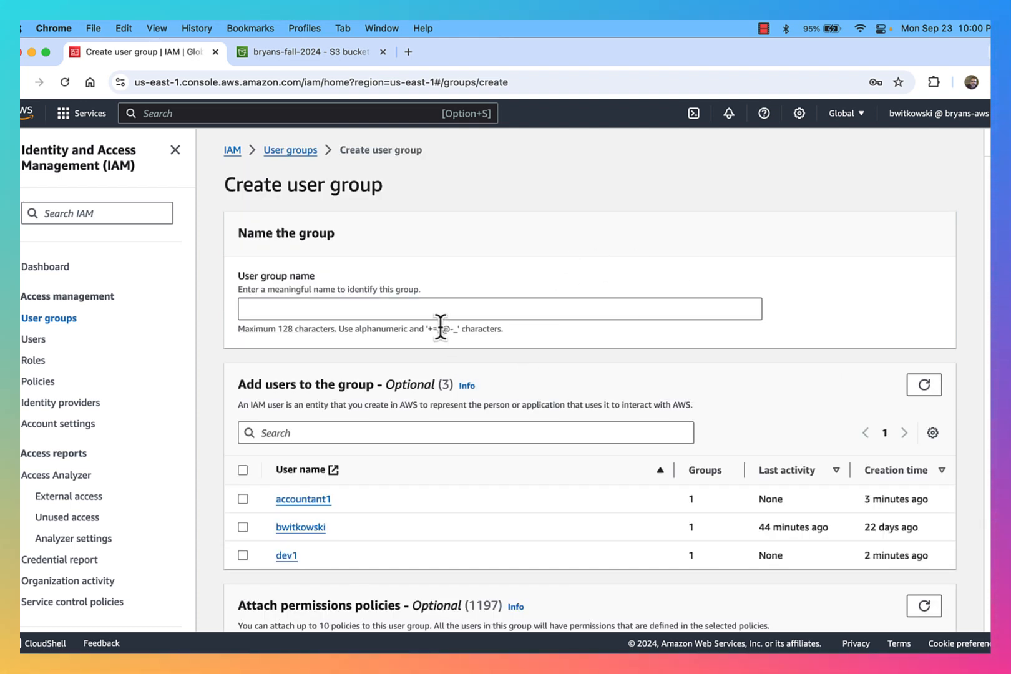
left_click(440, 310)
type("empl")
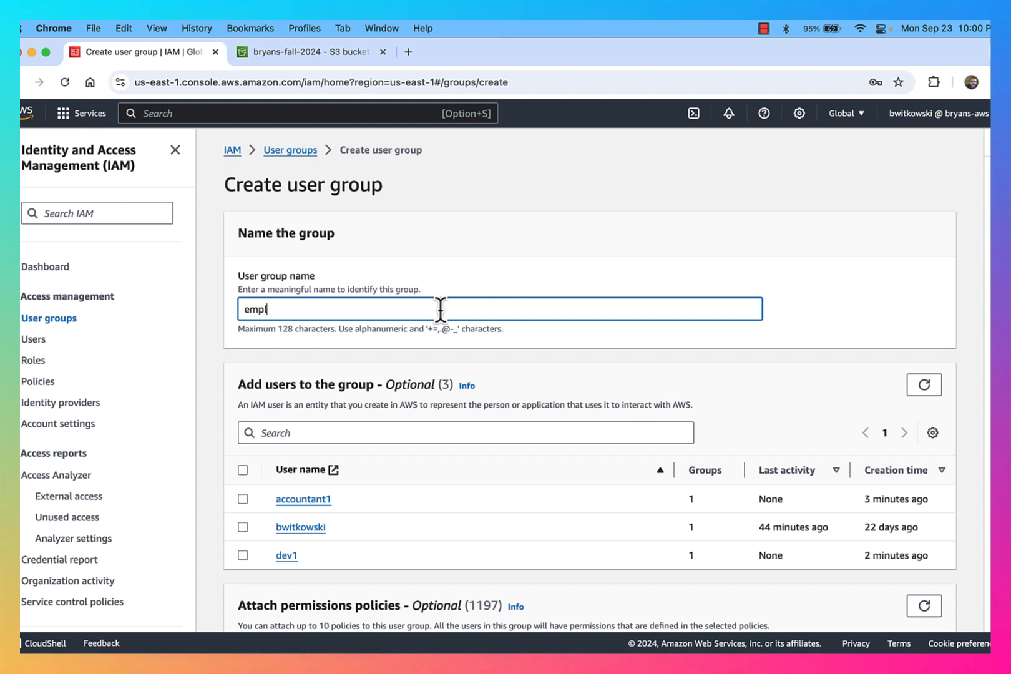
type("oyees")
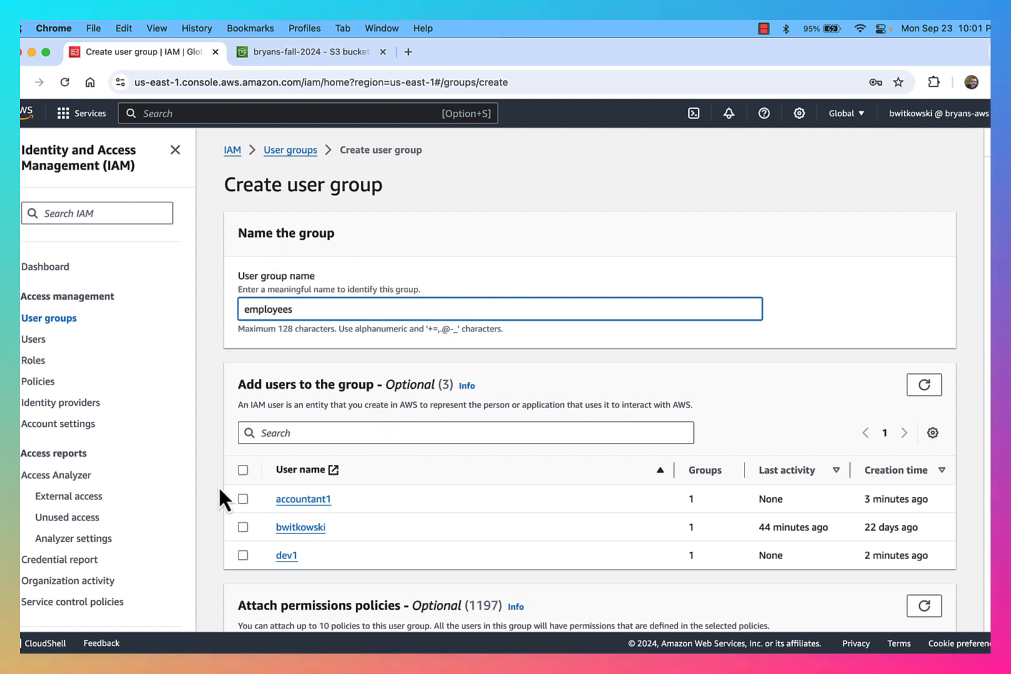
scroll(324, 444, "down", 3)
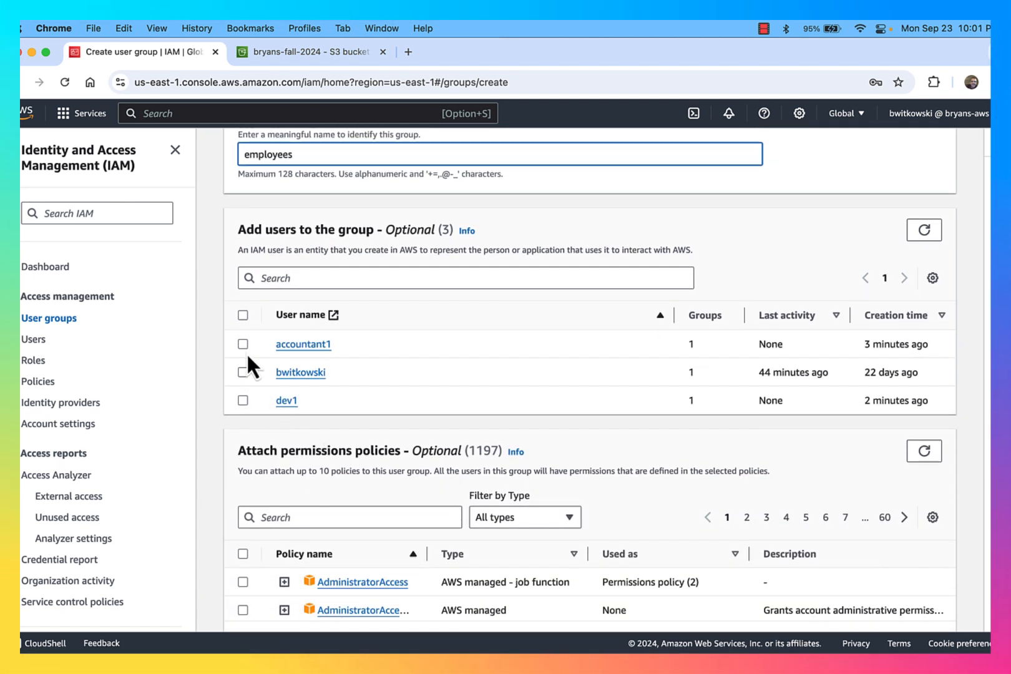
left_click(242, 344)
left_click(243, 400)
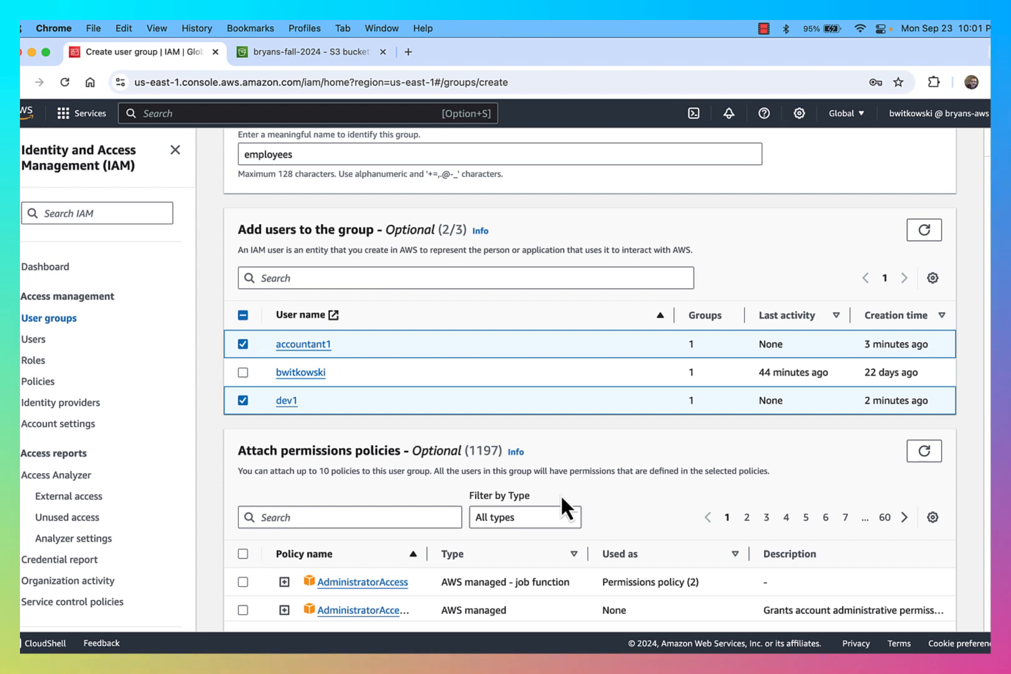
scroll(560, 499, "down", 10)
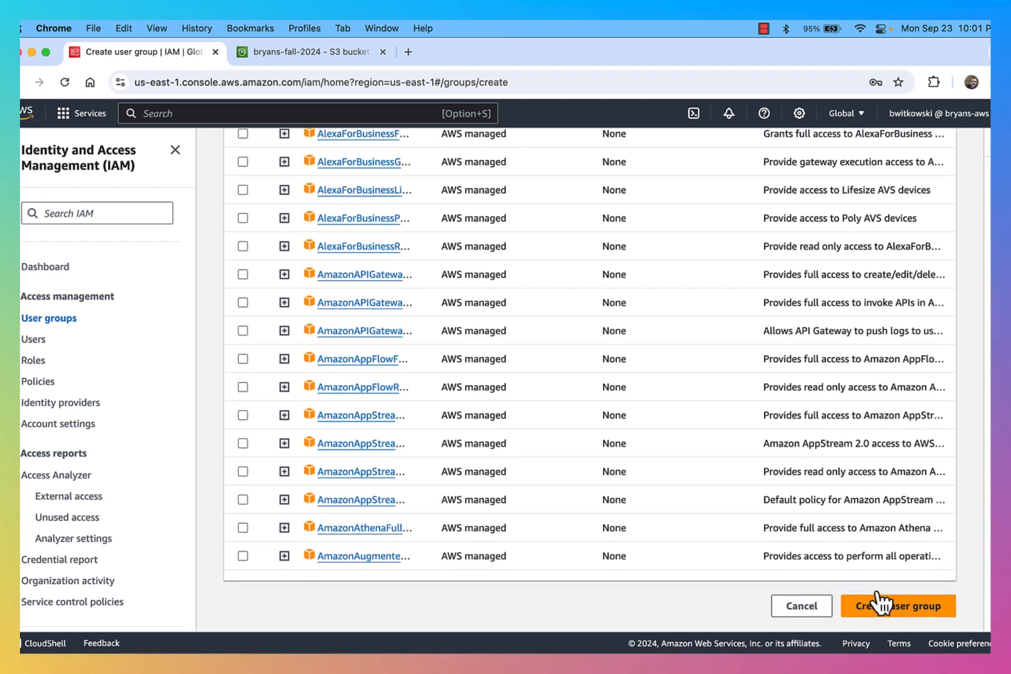
left_click(880, 603)
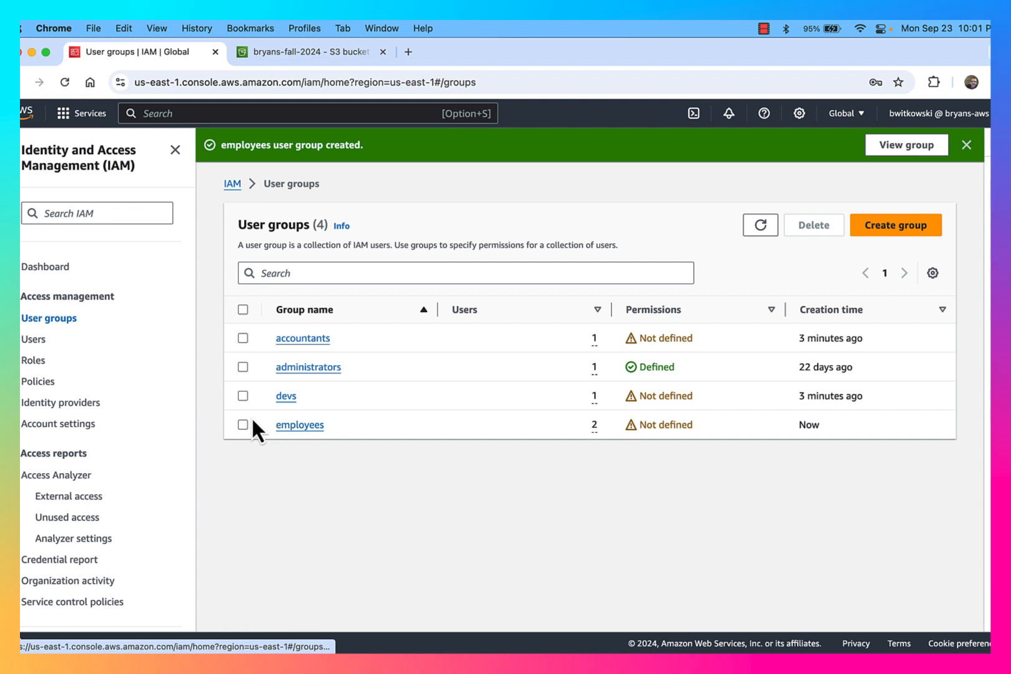
Open the employees group's details page listing accountant1 and dev1
left_click(36, 341)
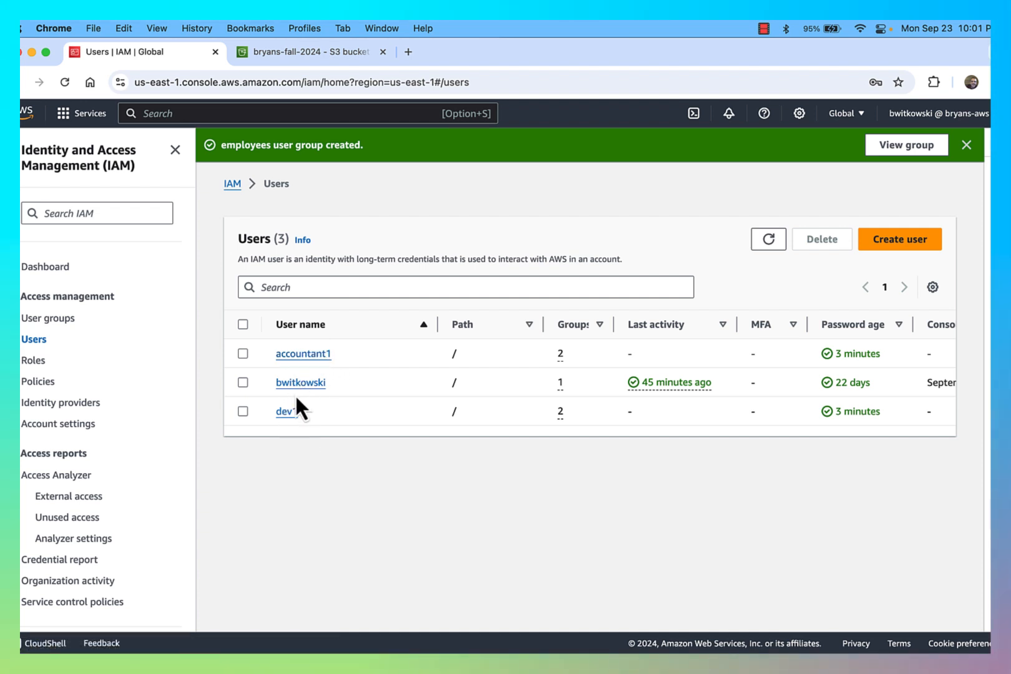
left_click(67, 320)
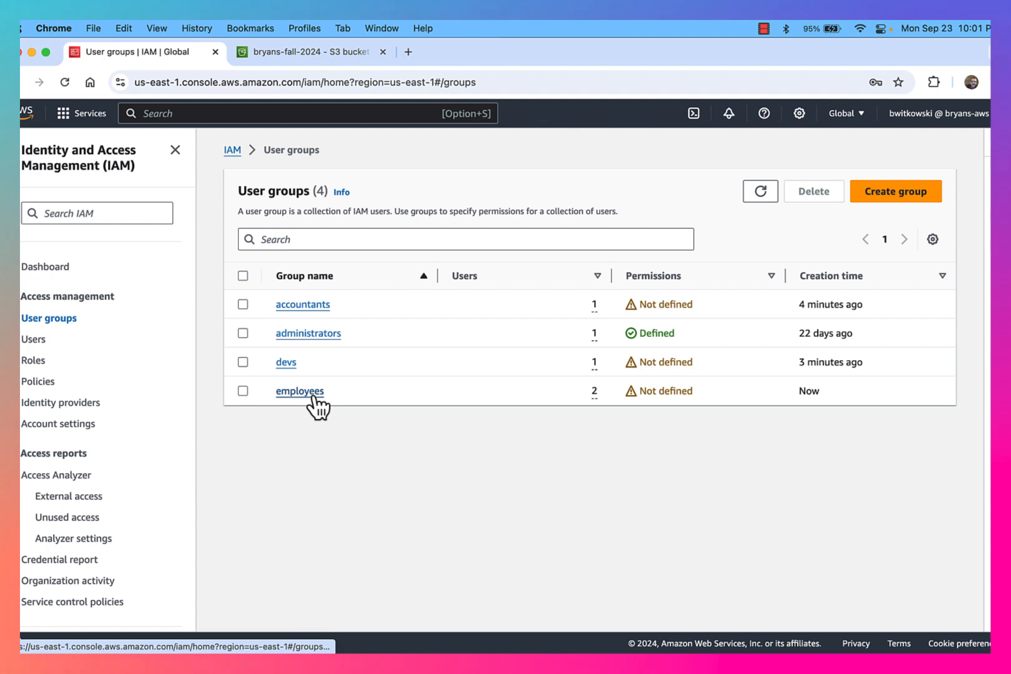
left_click(300, 391)
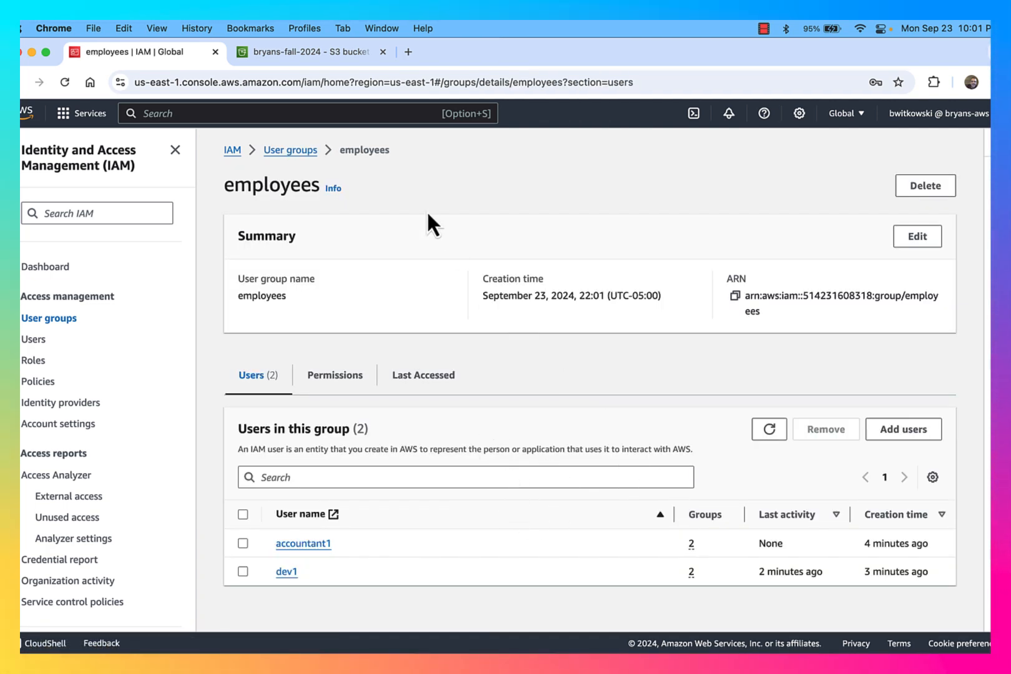
key("ctrl+Up")
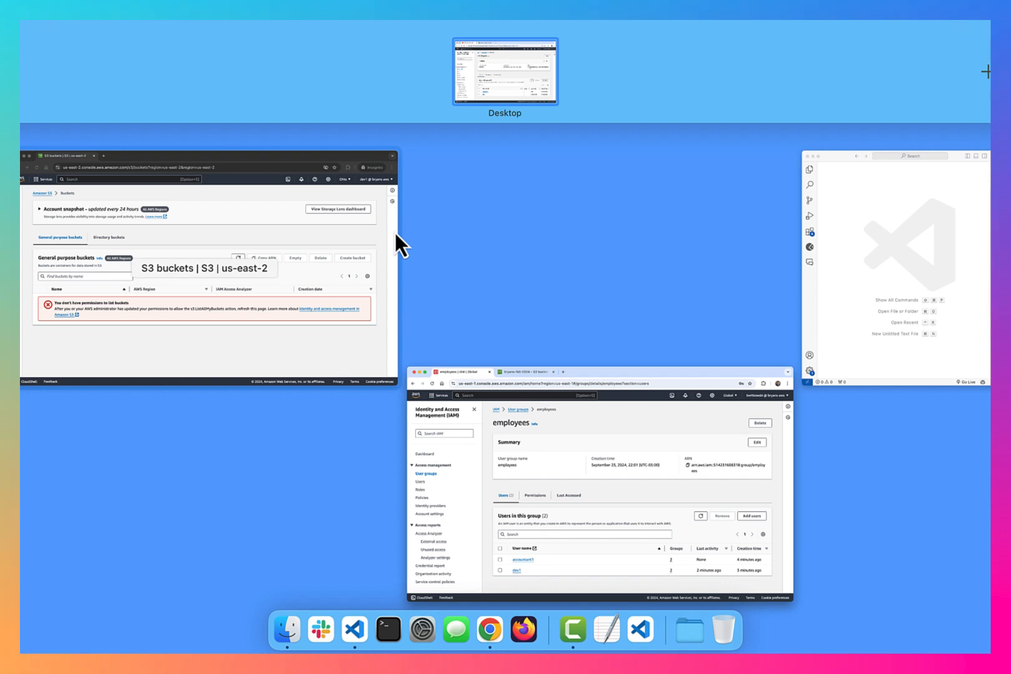
left_click(315, 264)
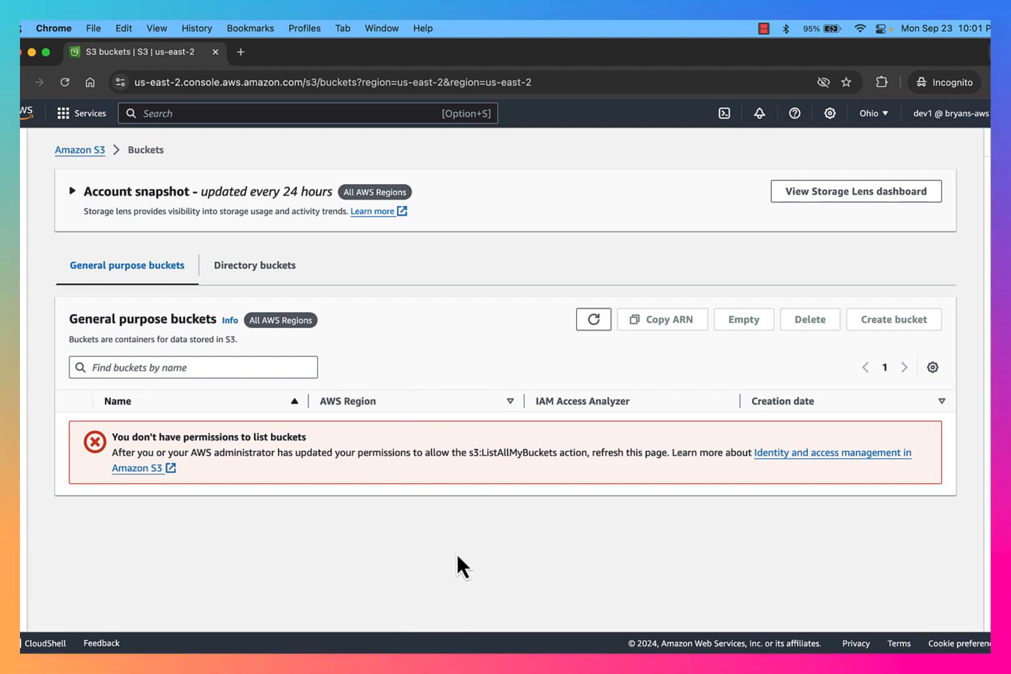
key("super+Tab")
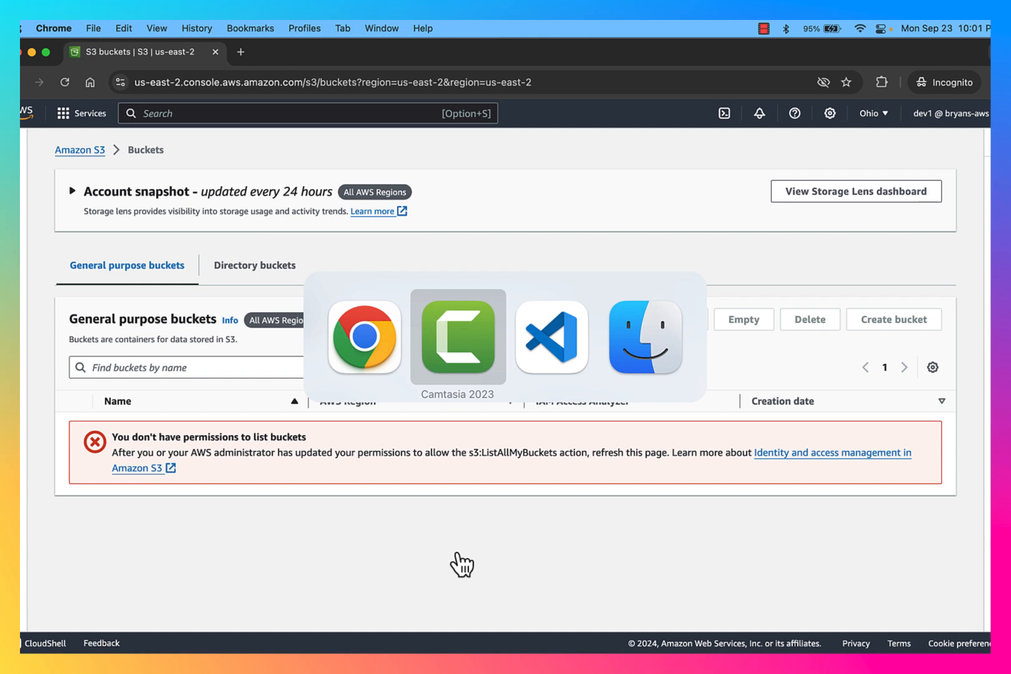
key("super+shift+Tab")
key("ctrl+Up")
left_click(322, 264)
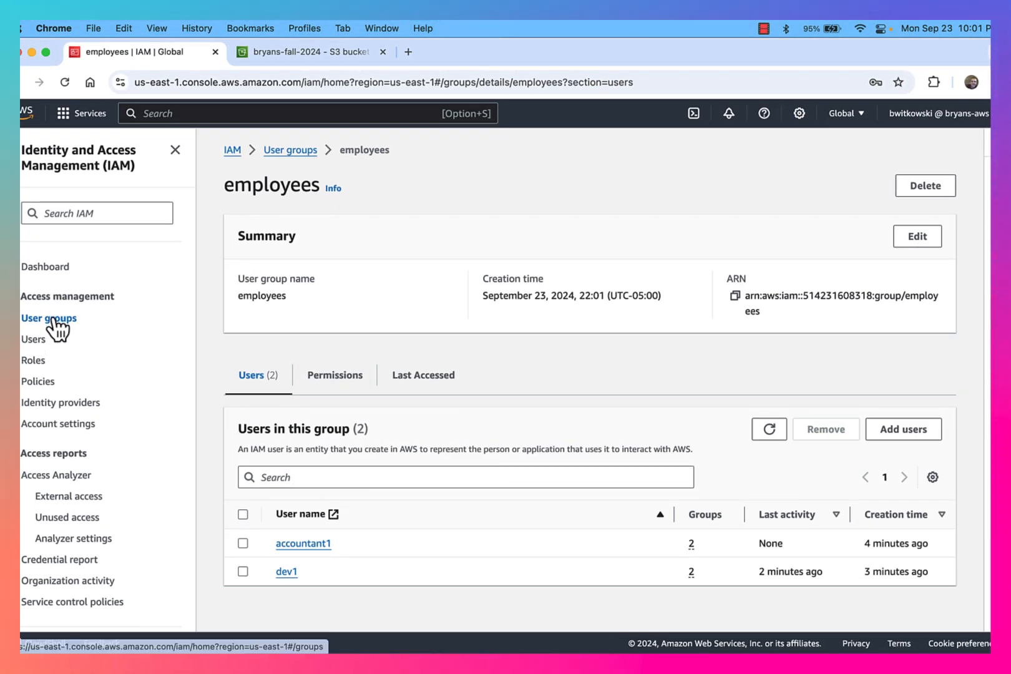
Begin an inline policy for the employees group from its Permissions tab
left_click(334, 386)
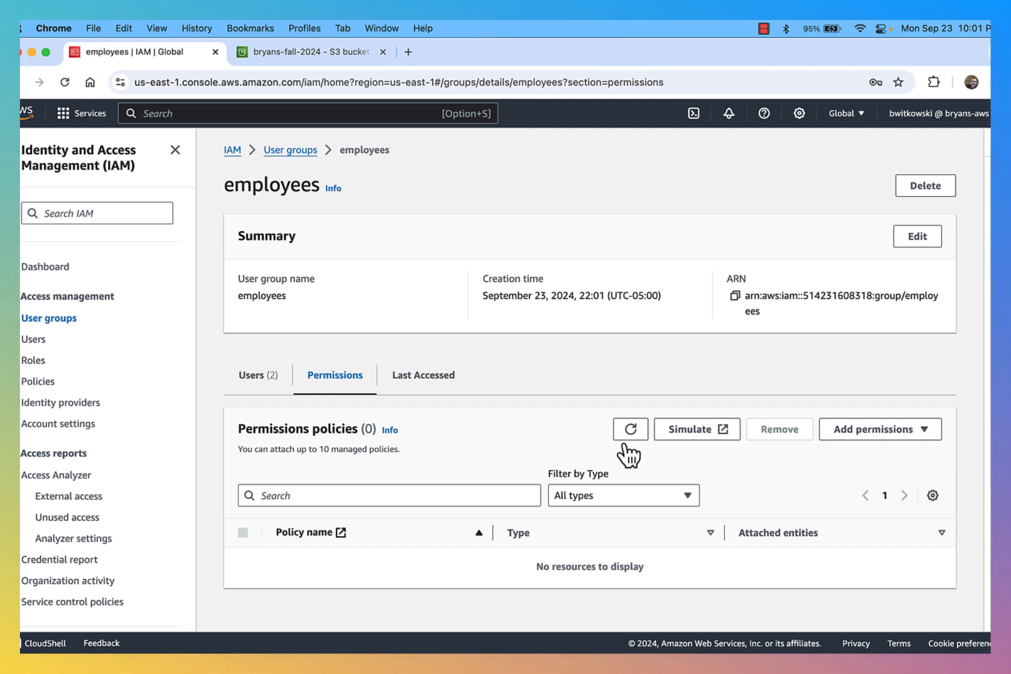
left_click(914, 435)
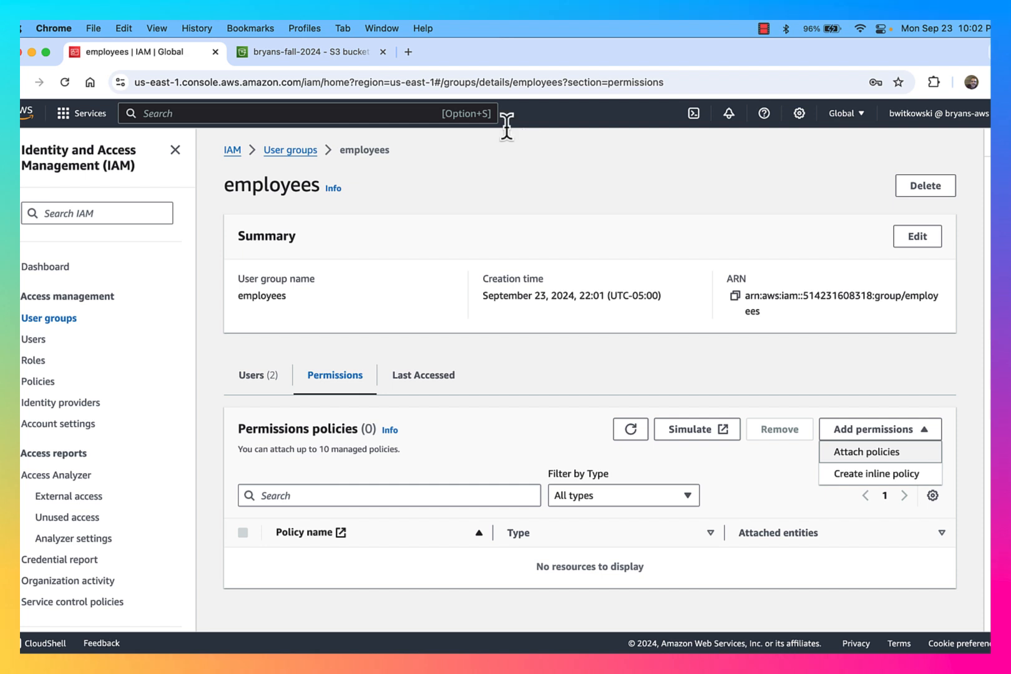
left_click(871, 473)
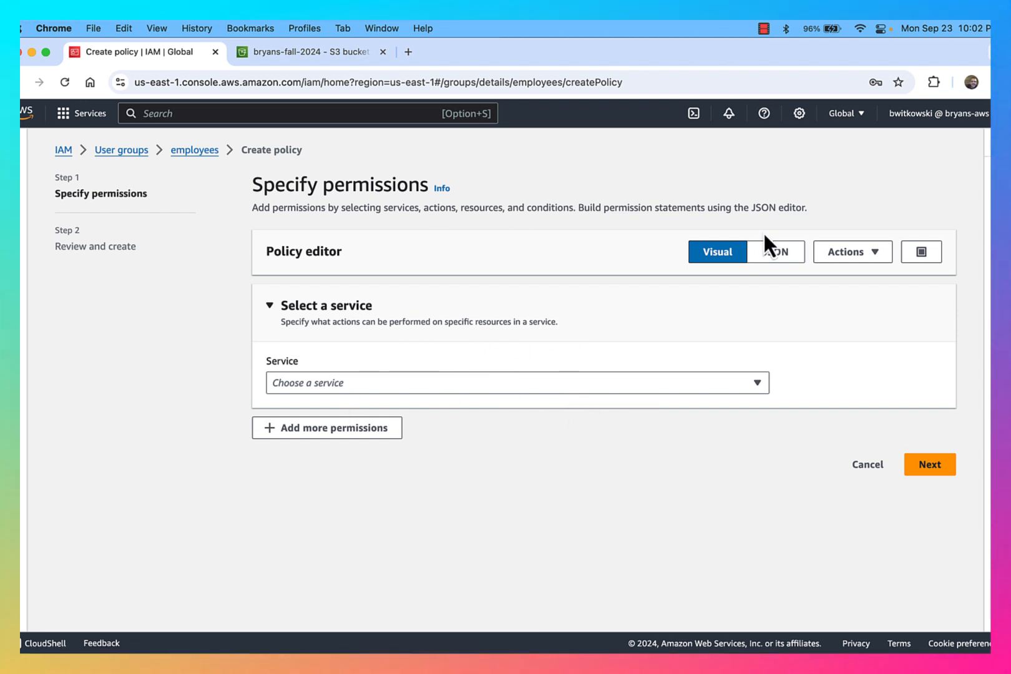
Choose S3 as the service in the visual policy editor
left_click(772, 265)
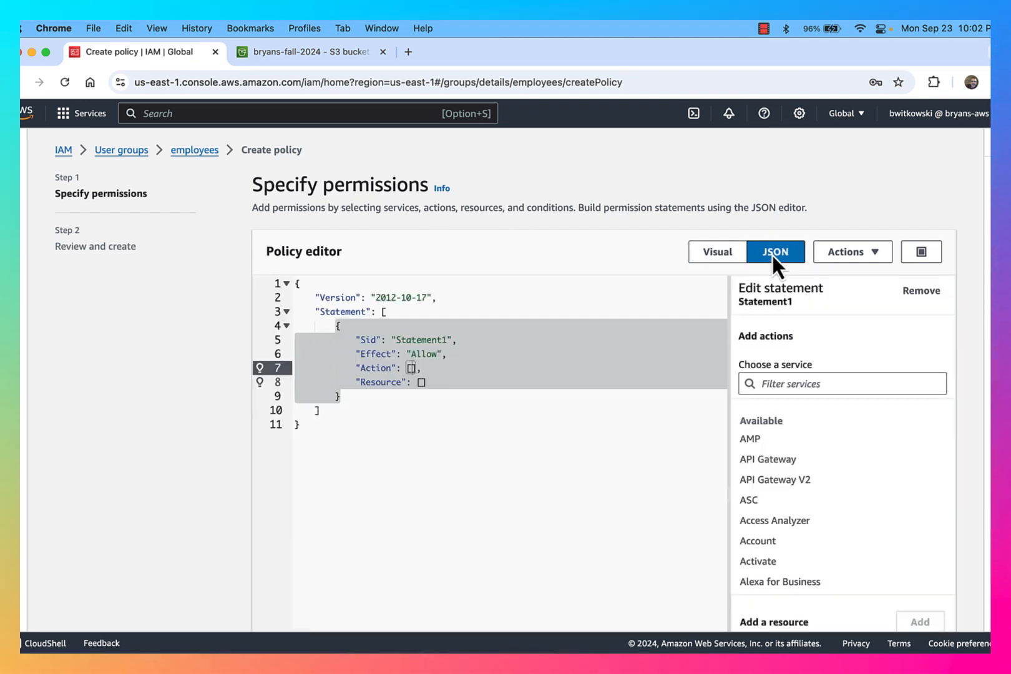
left_click(728, 259)
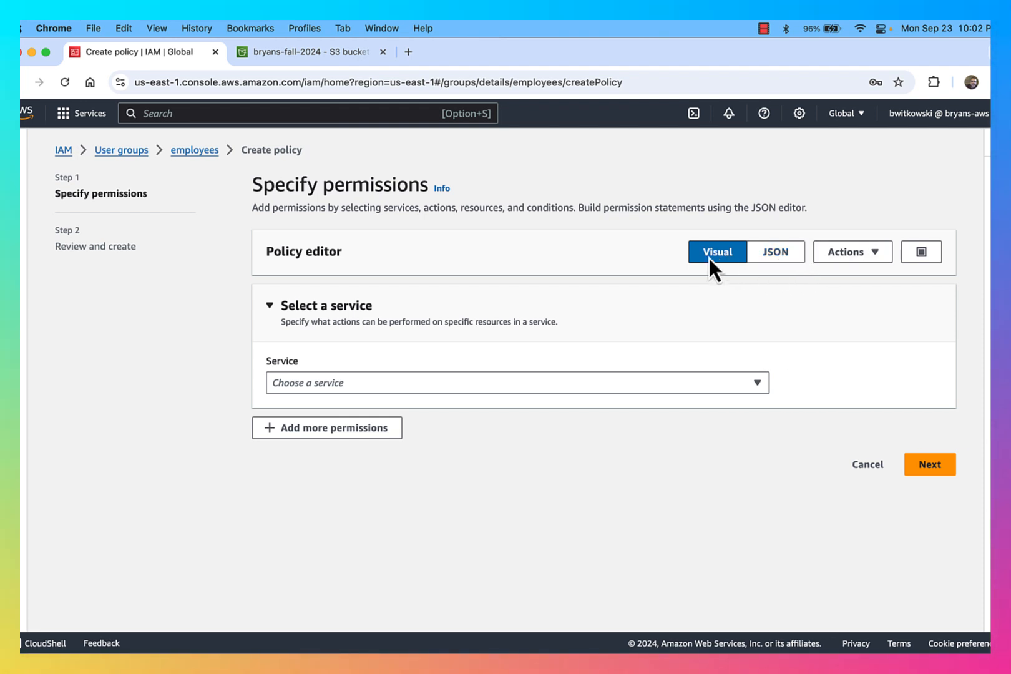
left_click(609, 378)
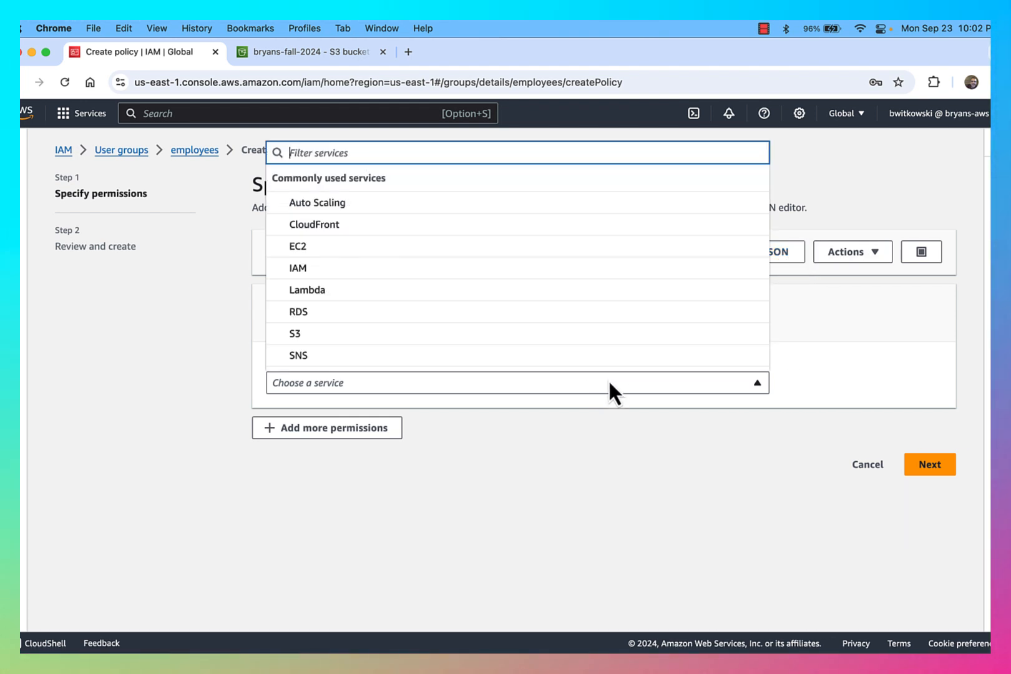
left_click(573, 344)
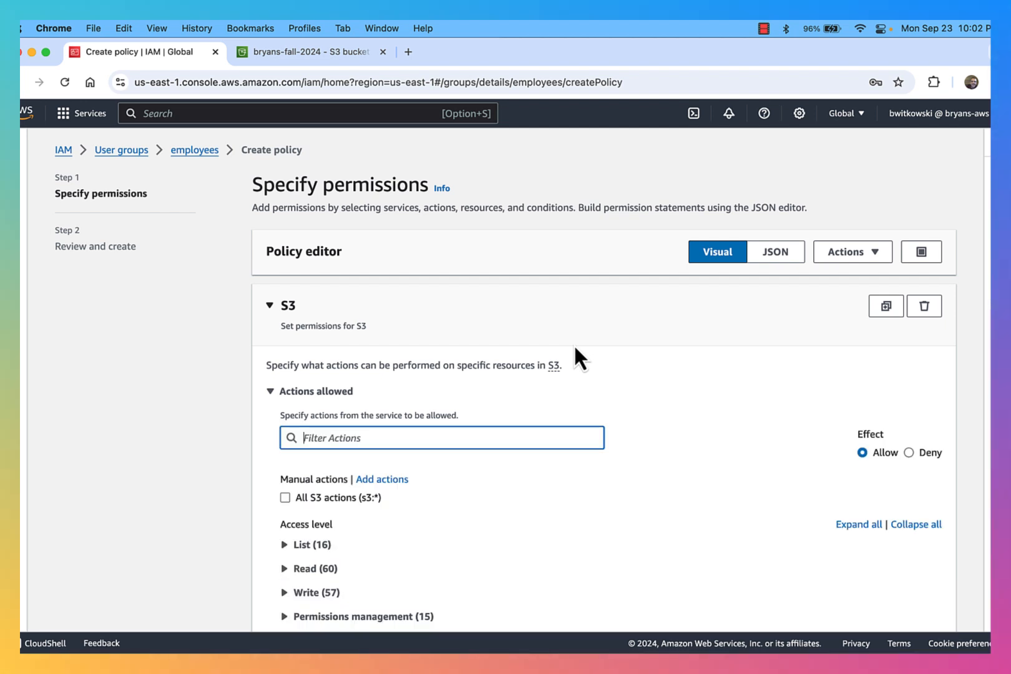
scroll(613, 467, "down", 2)
scroll(610, 486, "down", 3)
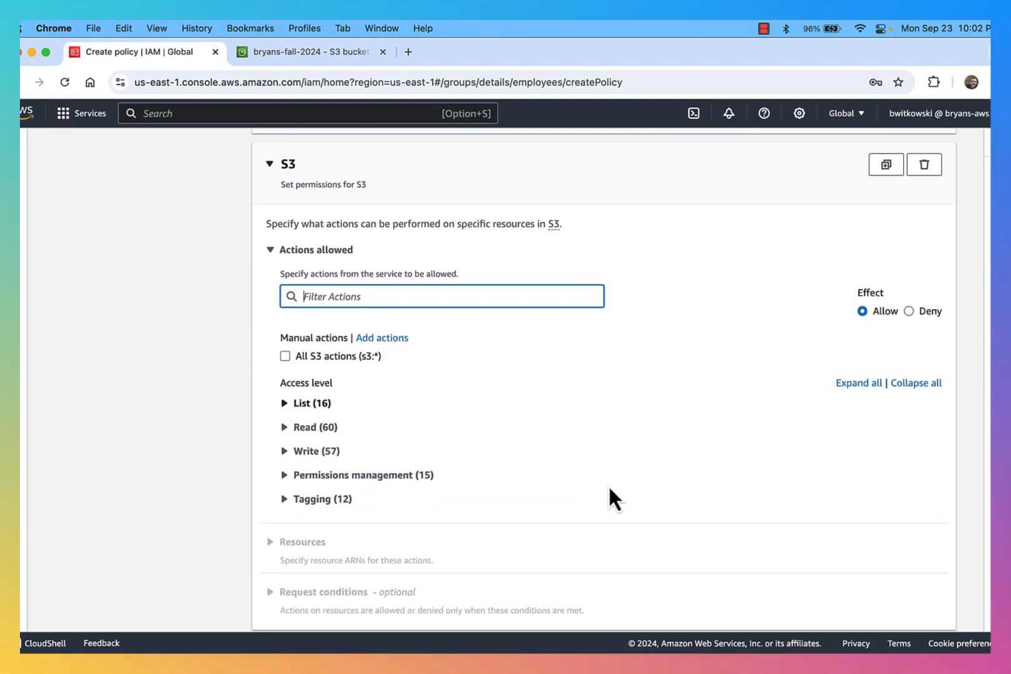
Allow only the ListAllMyBuckets action instead of ListBucket, keeping all resources
left_click(284, 395)
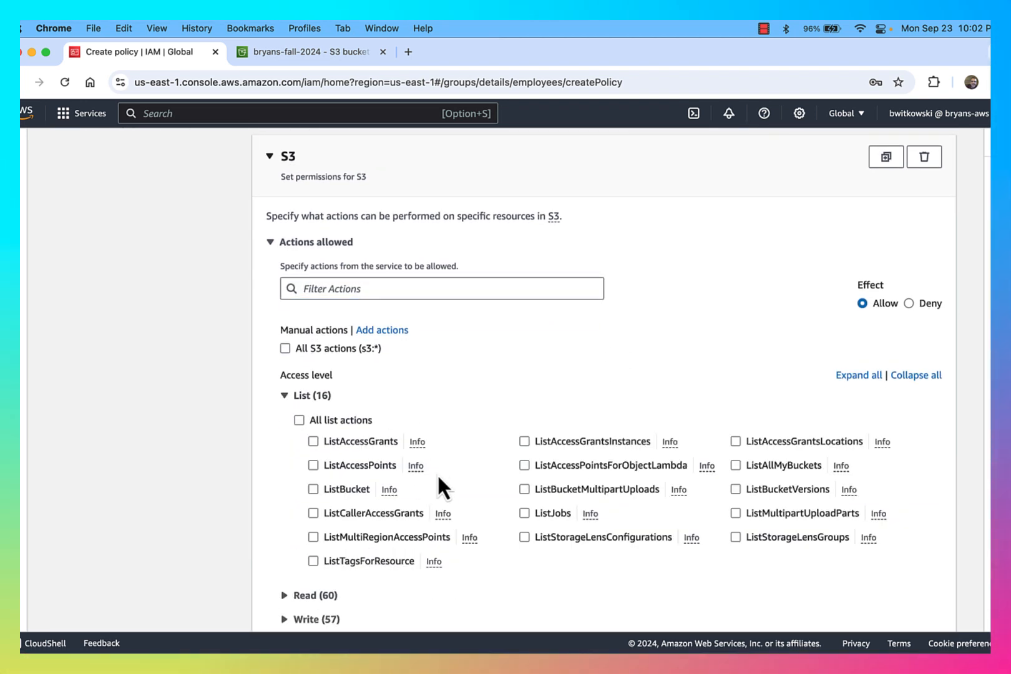
scroll(374, 473, "down", 1)
left_click(313, 473)
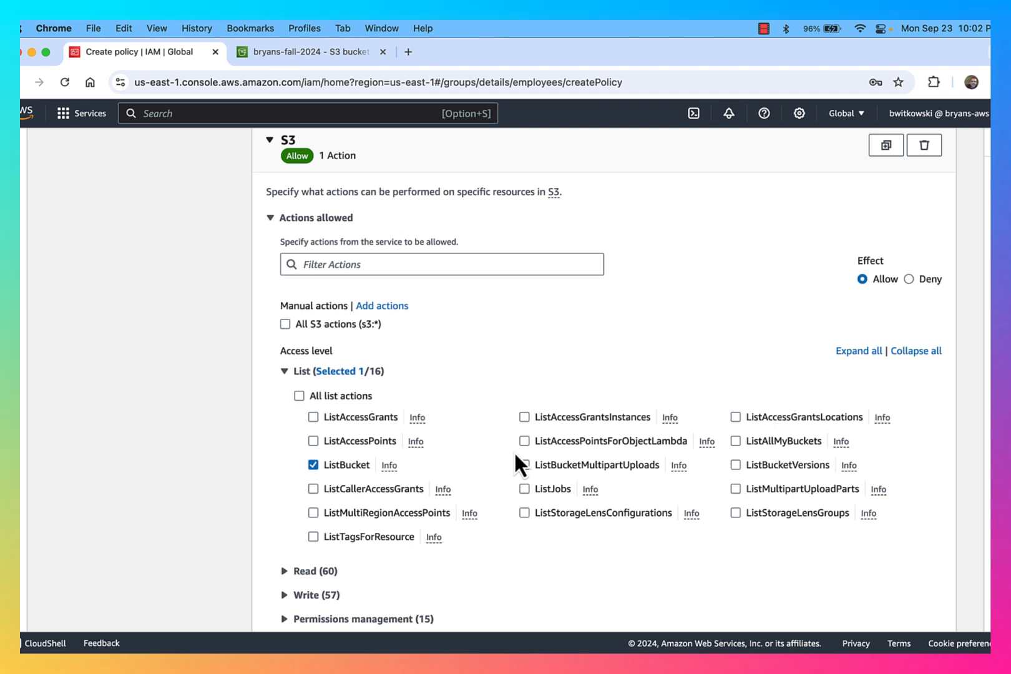
scroll(492, 411, "down", 4)
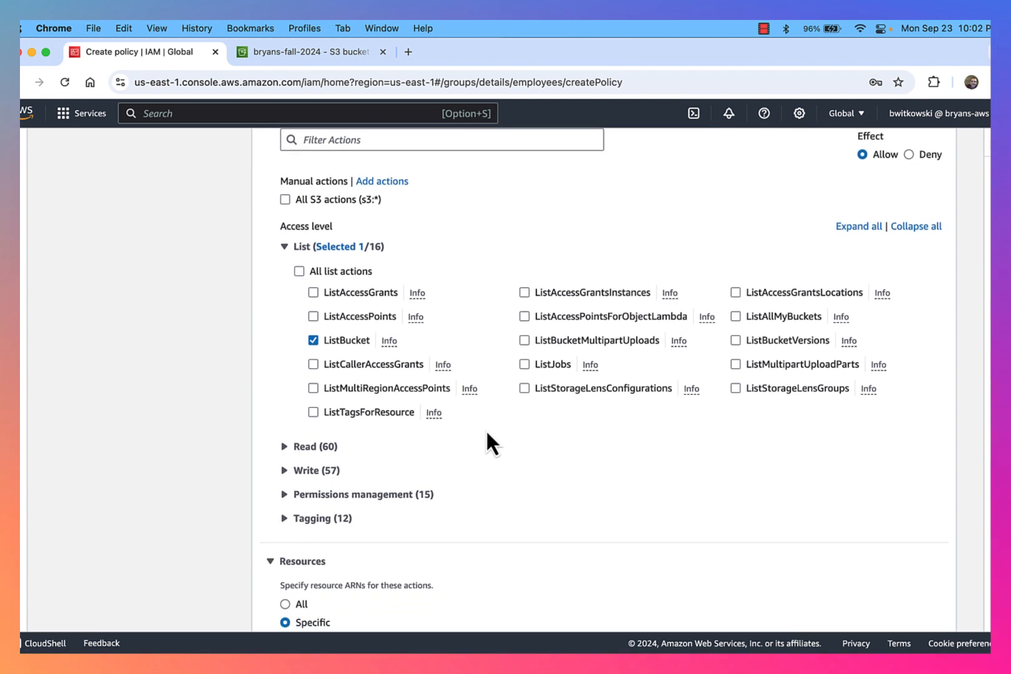
scroll(493, 444, "down", 1)
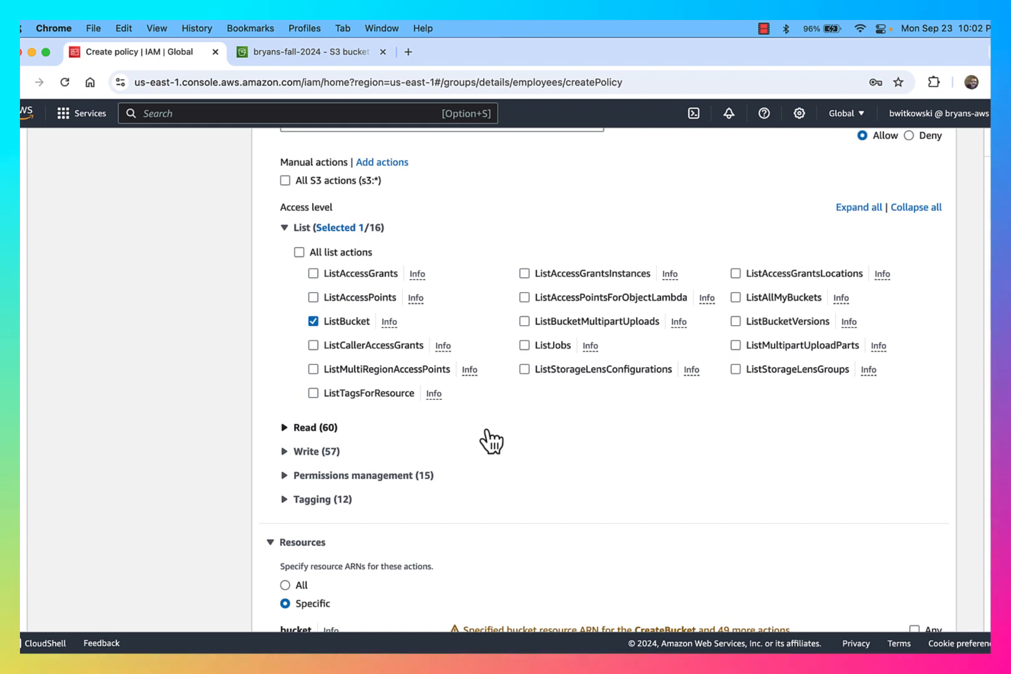
scroll(491, 441, "down", 5)
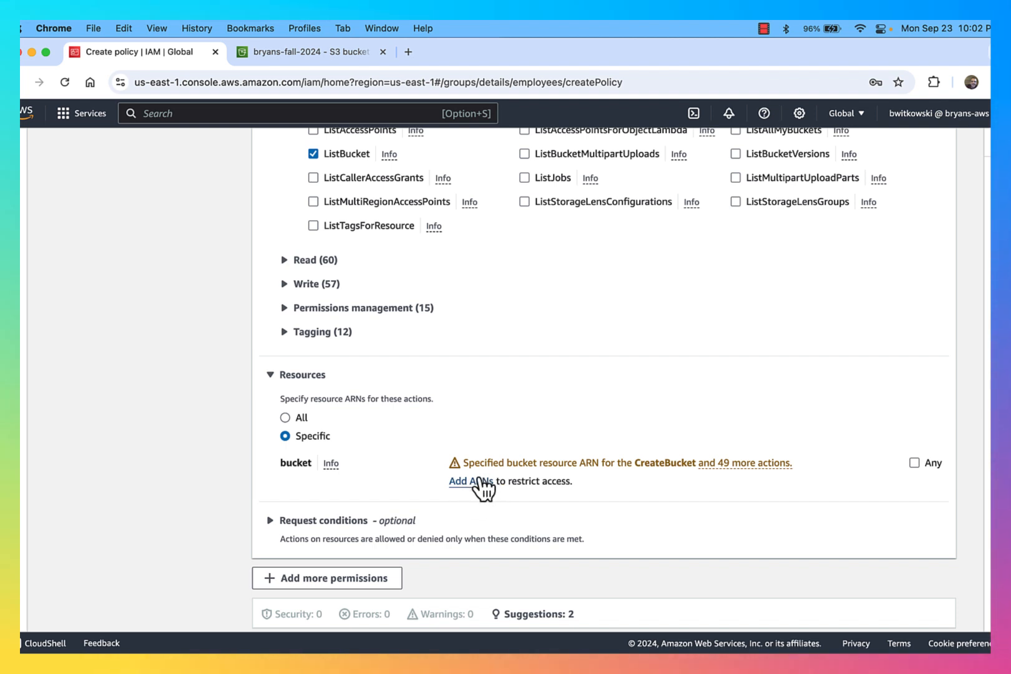
scroll(654, 477, "up", 3)
scroll(656, 482, "up", 2)
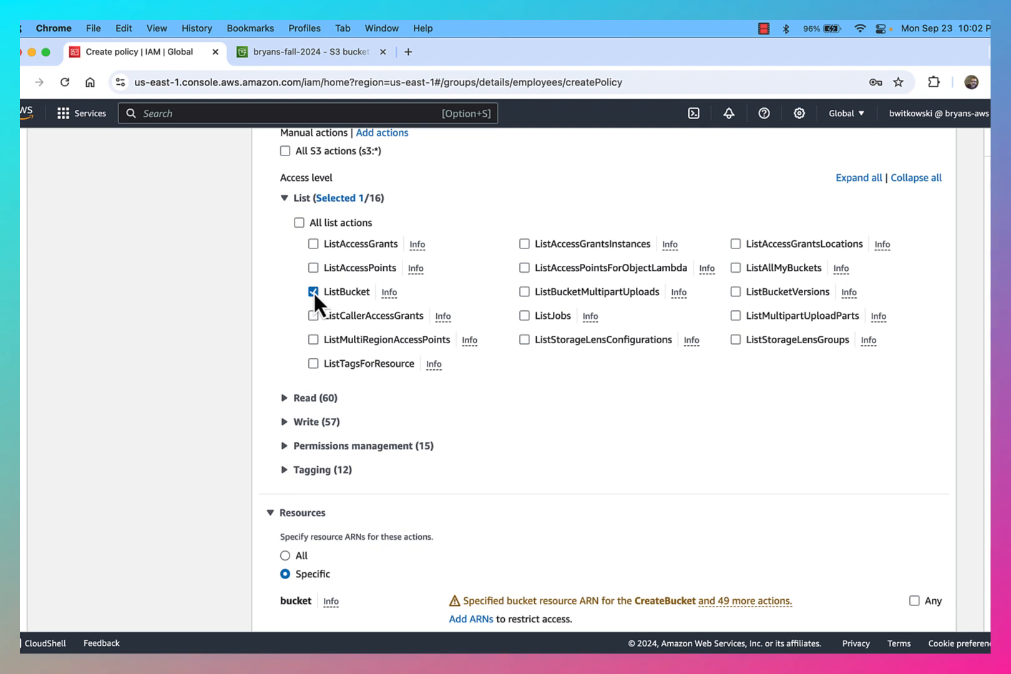
left_click(735, 276)
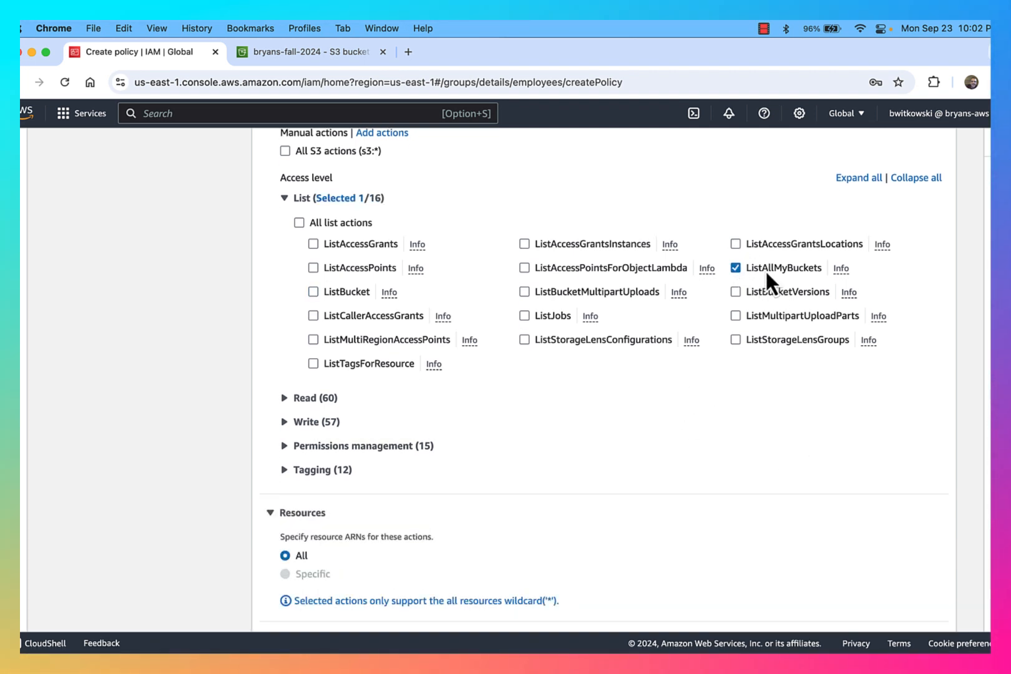
scroll(757, 313, "down", 5)
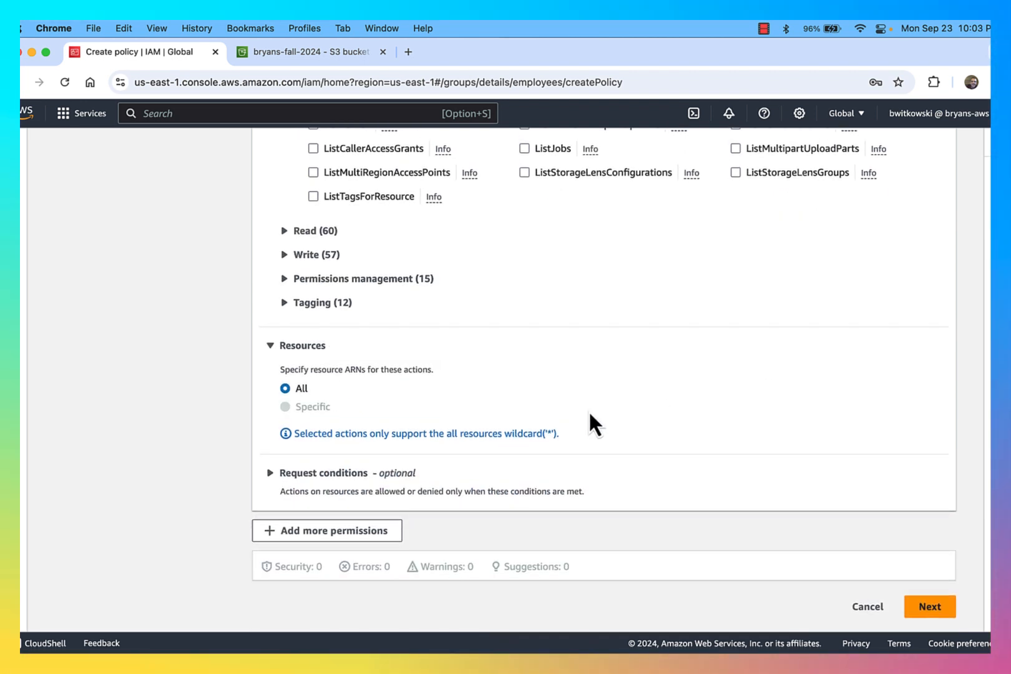
scroll(761, 296, "up", 5)
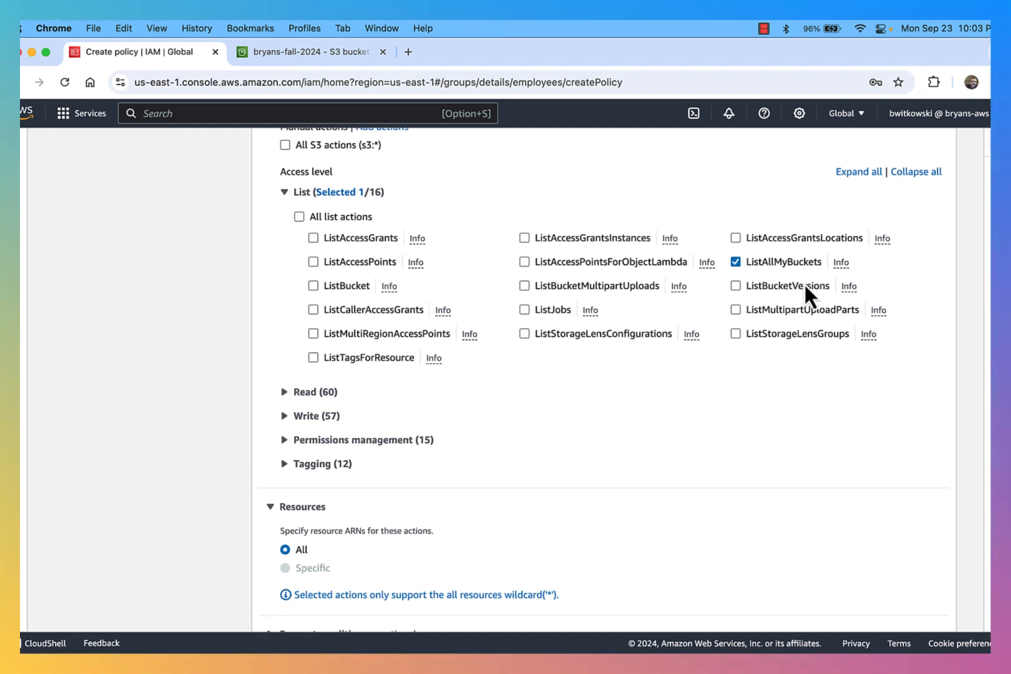
scroll(769, 424, "up", 2)
scroll(765, 457, "down", 6)
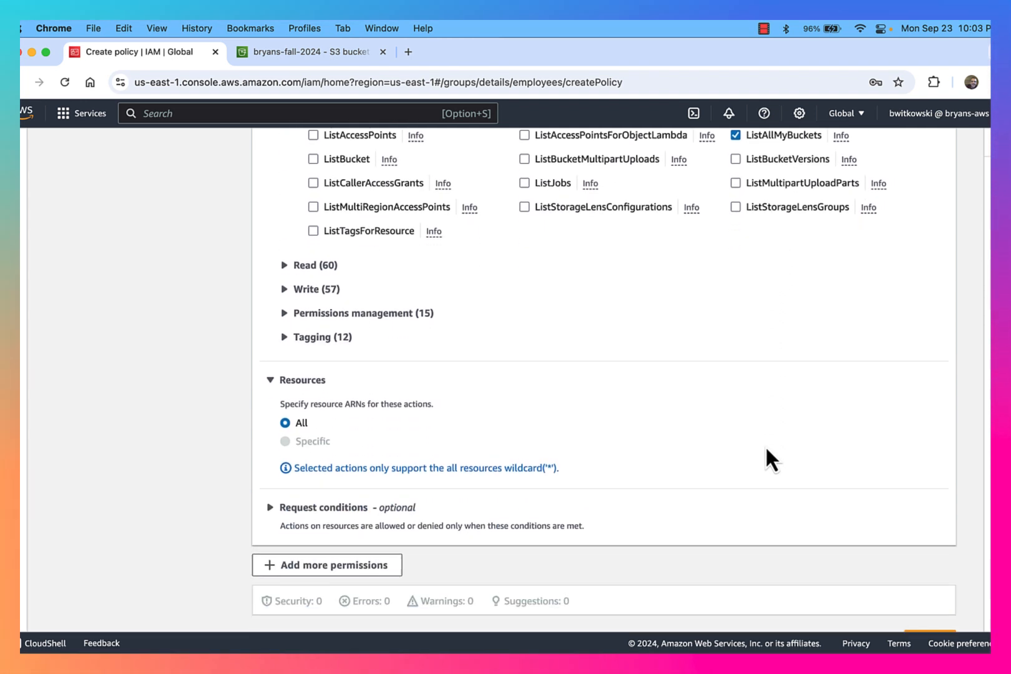
scroll(766, 449, "down", 2)
Name the policy EmployeeListAllBuckets and create it on the employees group
left_click(926, 609)
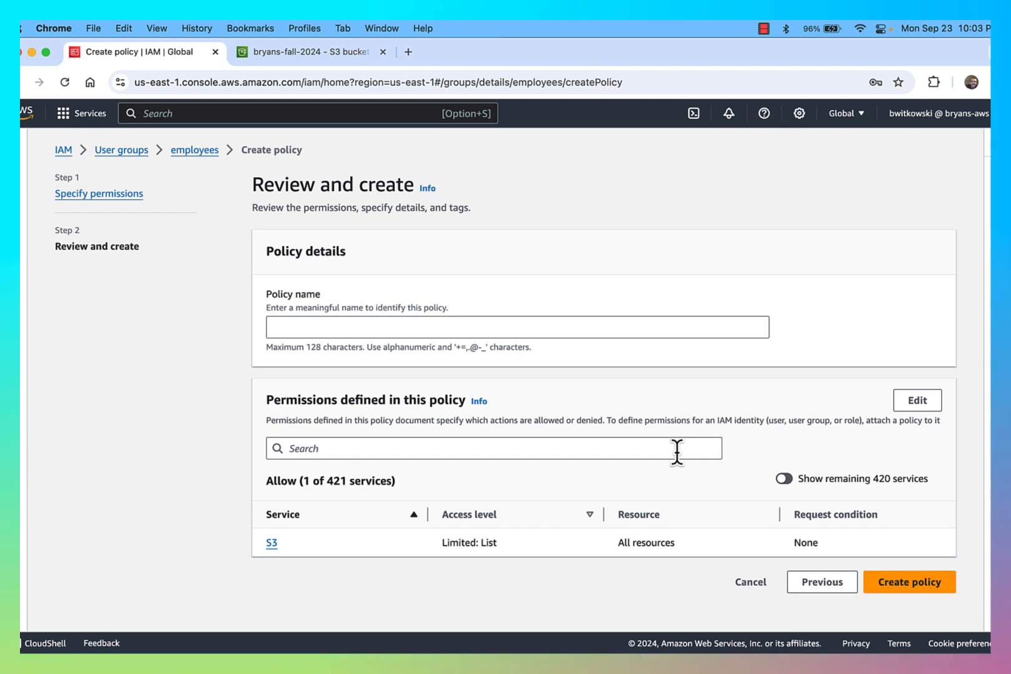
left_click(478, 329)
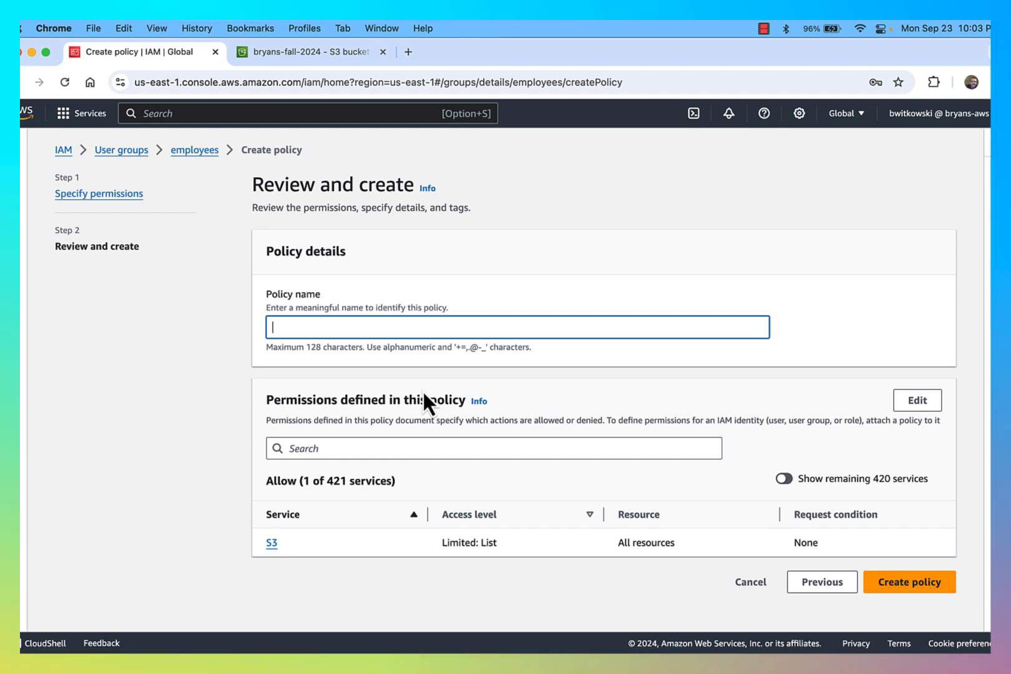
type("Emp")
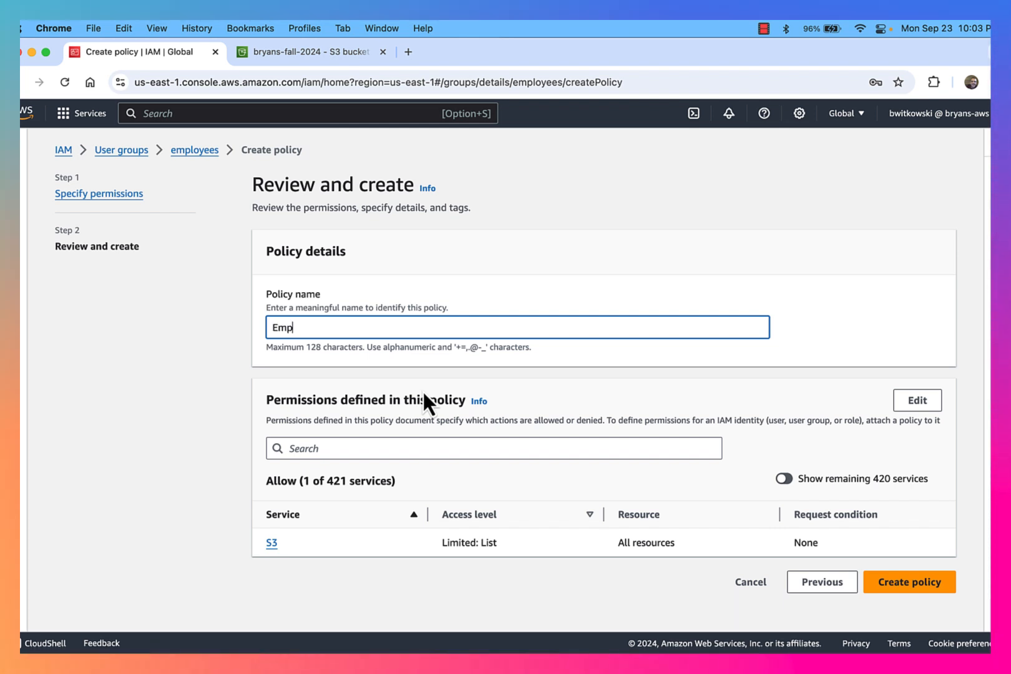
type("loyeeList")
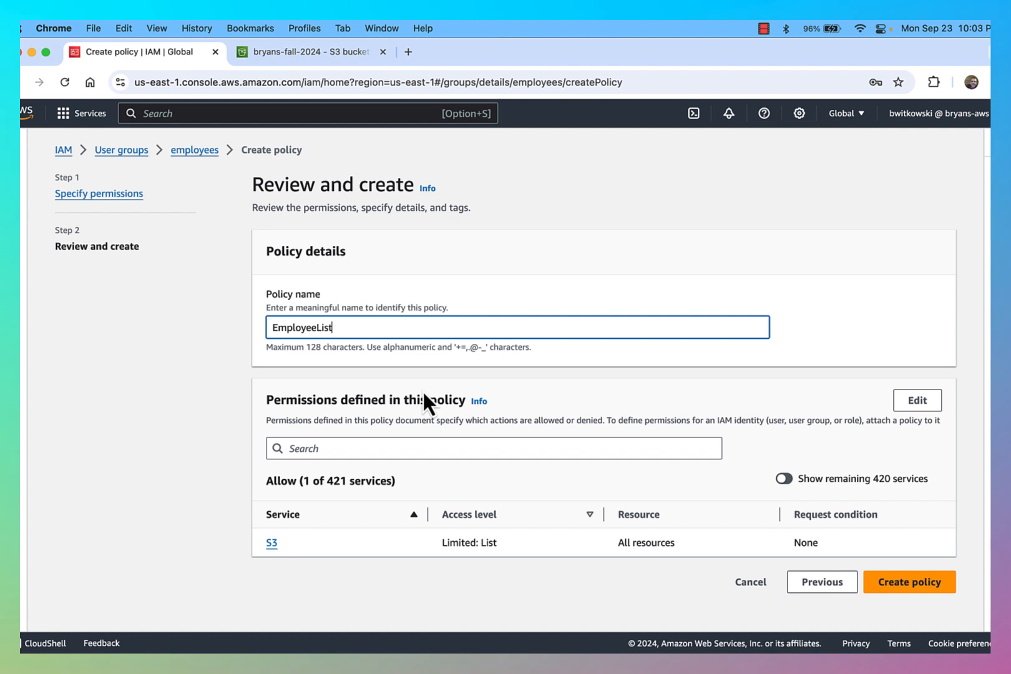
type("AllBuckets")
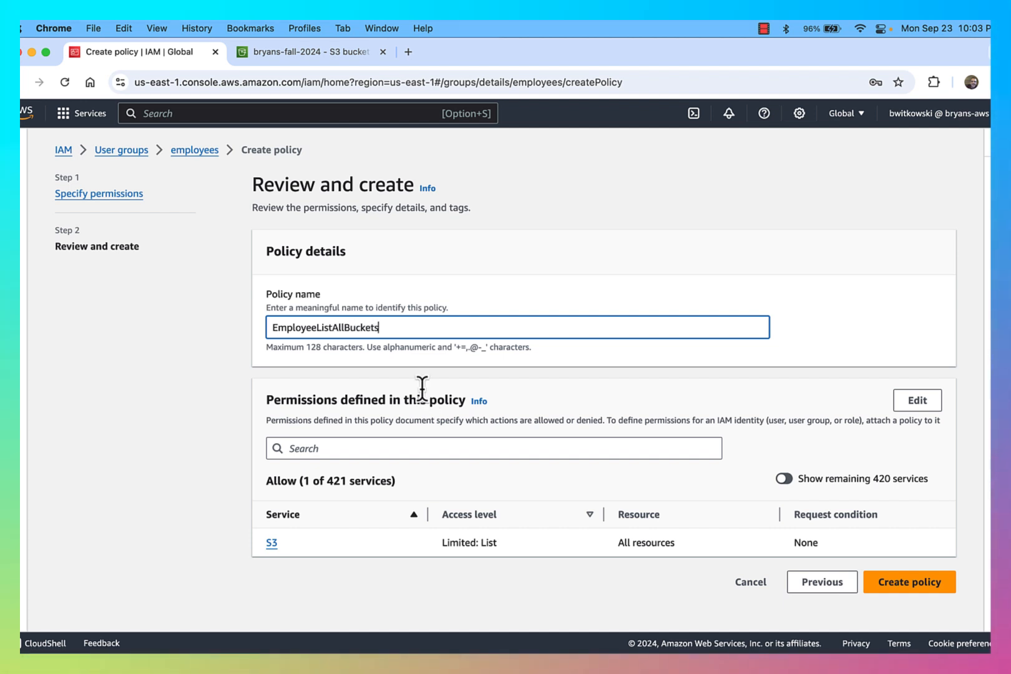
left_click(909, 582)
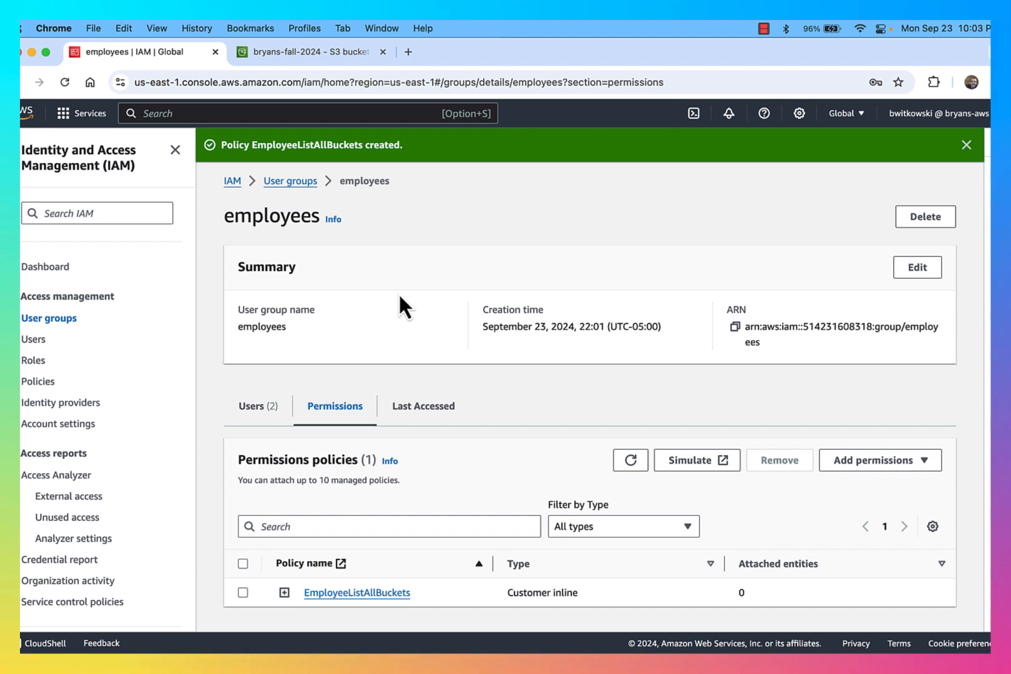
key("ctrl+Up")
As dev1, reload the bucket list, try creating a bucket, hit the s3:CreateBucket error, cancel
left_click(300, 288)
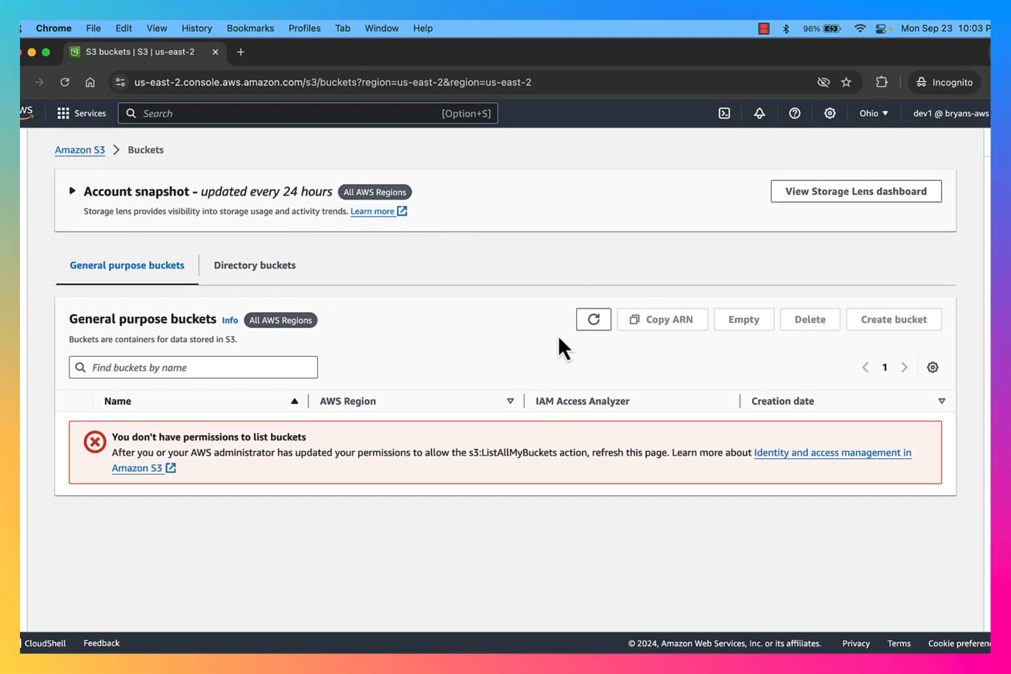
left_click(594, 319)
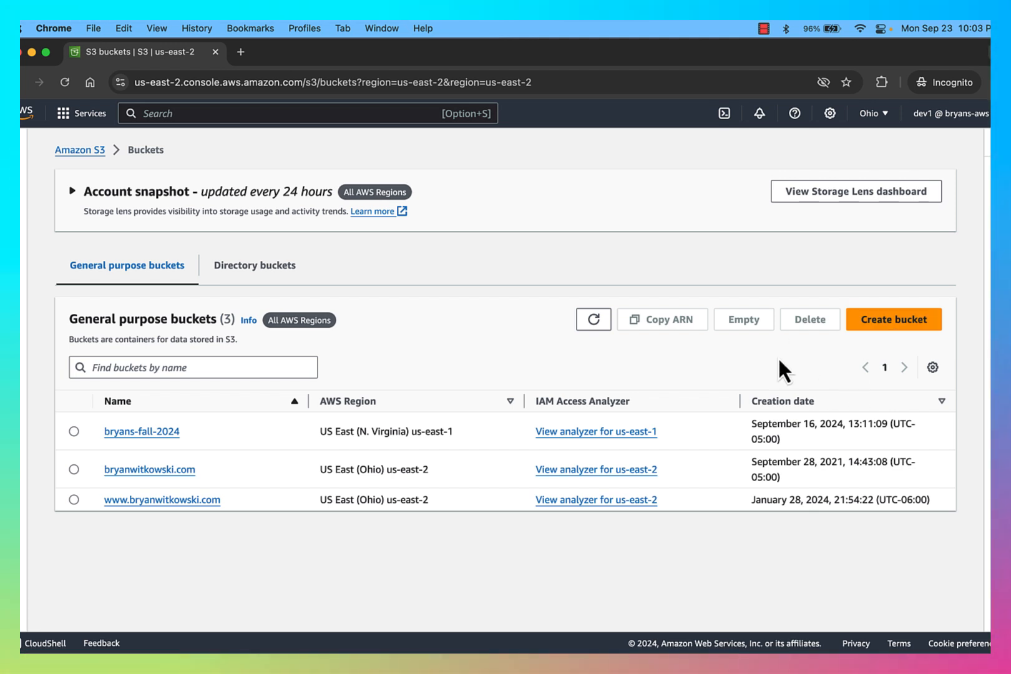
left_click(900, 329)
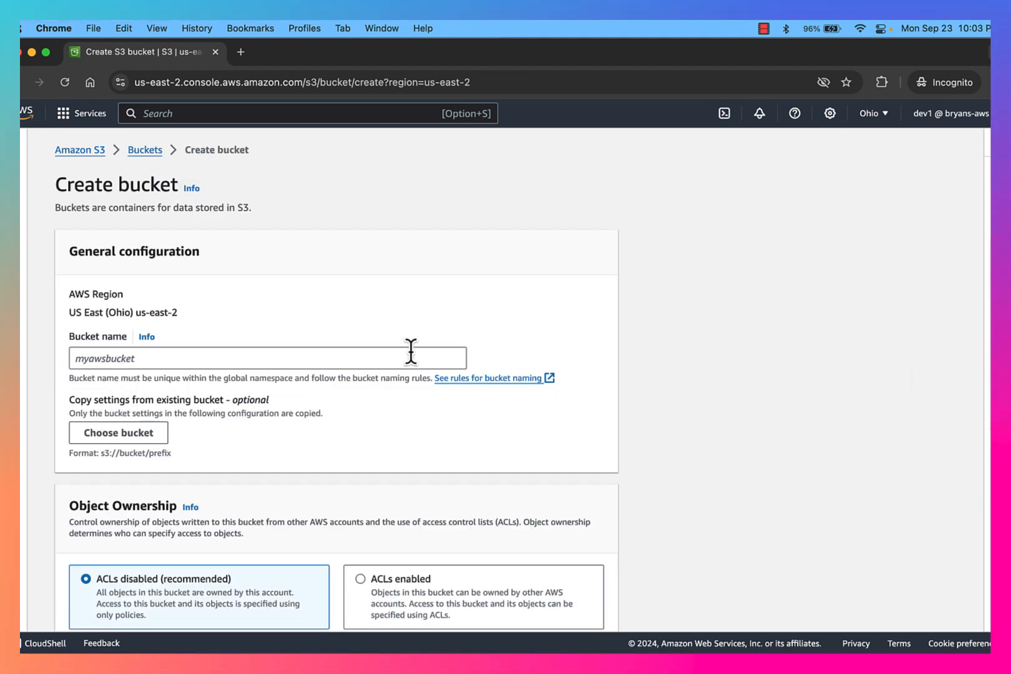
left_click(367, 357)
type("asdfasdkfjsadkfjsdf-asdfkjsadkfjaskd")
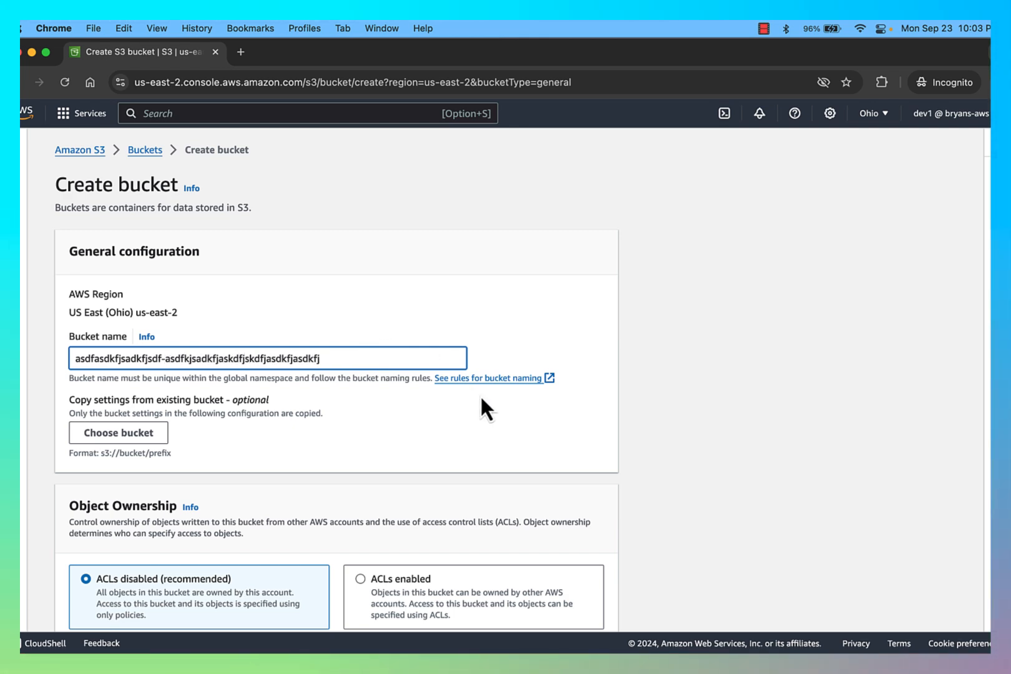
type("fjskdfjasdkfjasdkfj")
scroll(481, 405, "down", 20)
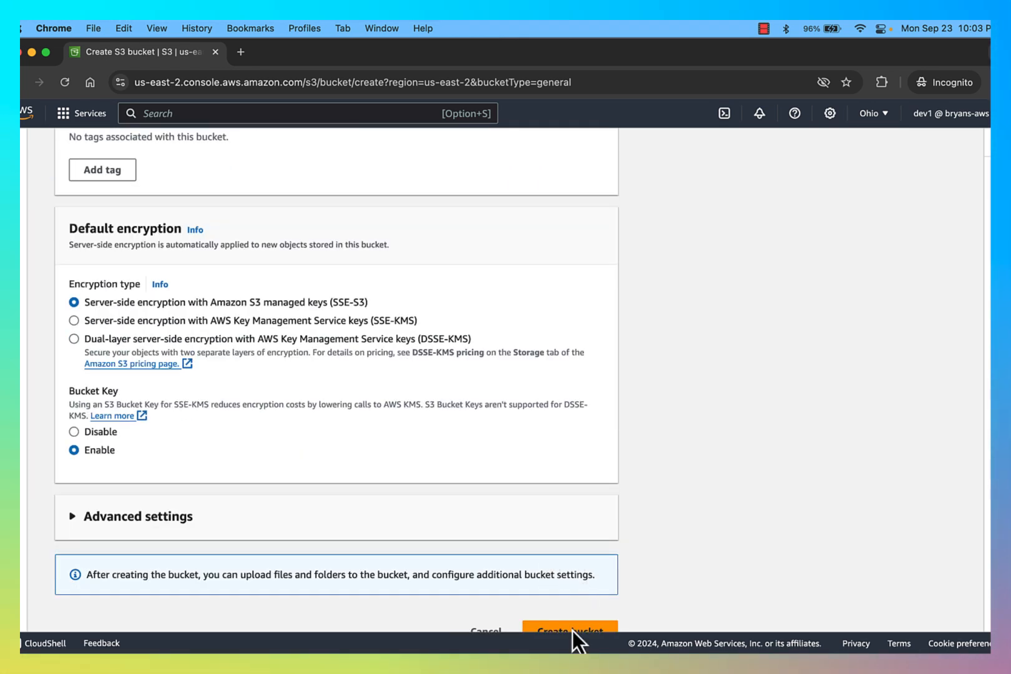
left_click(570, 629)
scroll(585, 490, "down", 3)
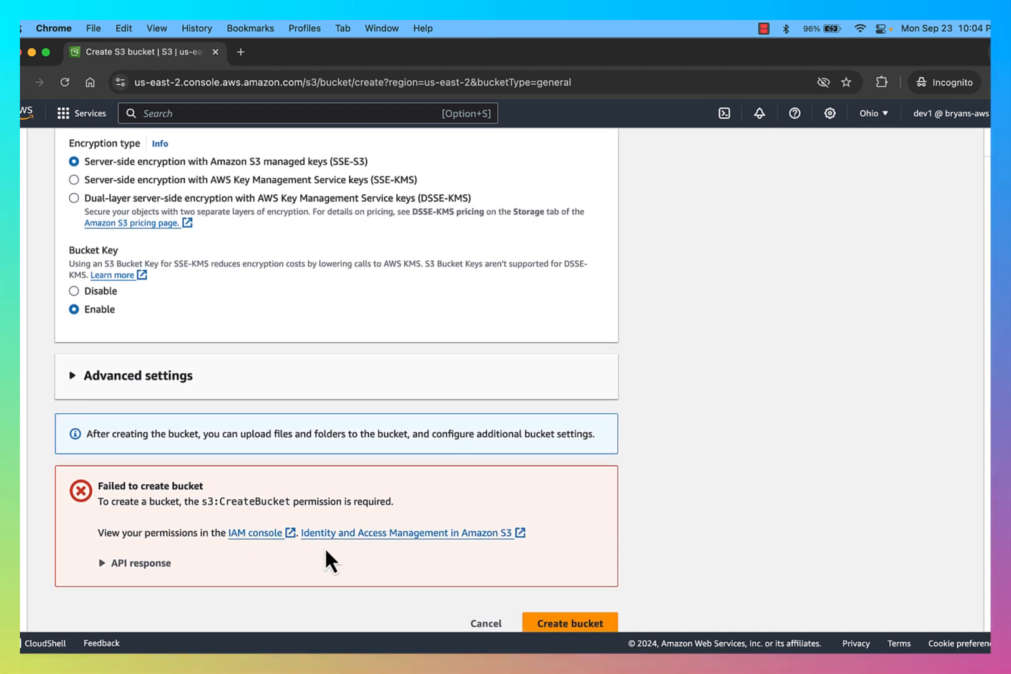
left_click(485, 624)
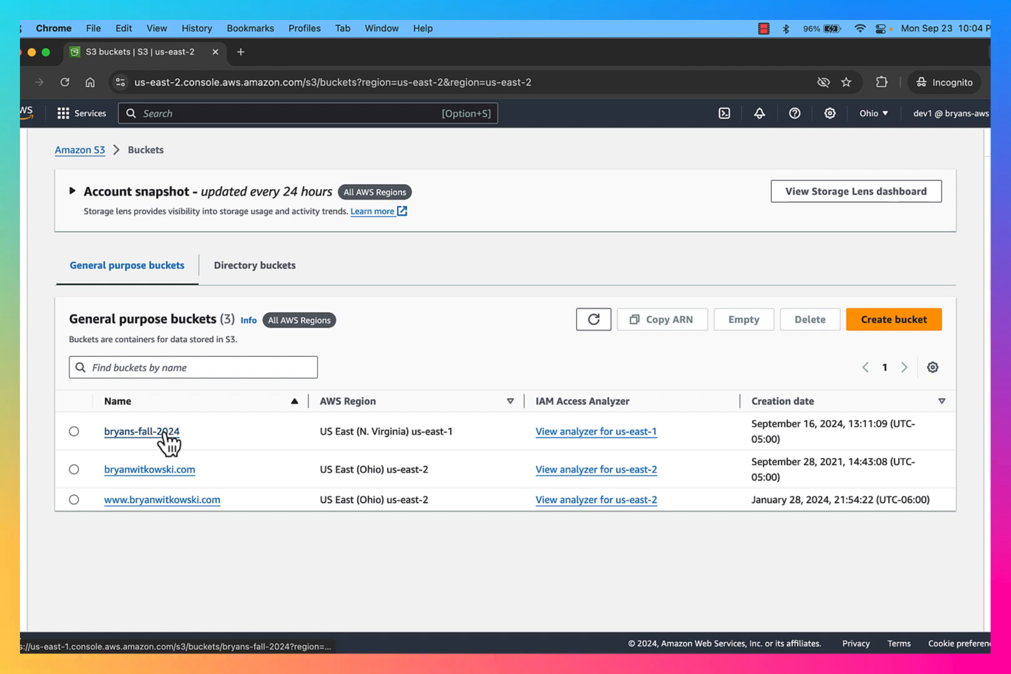
Open the fall-2024 bucket as dev1, hit the ListBucket error, then return to IAM
left_click(164, 433)
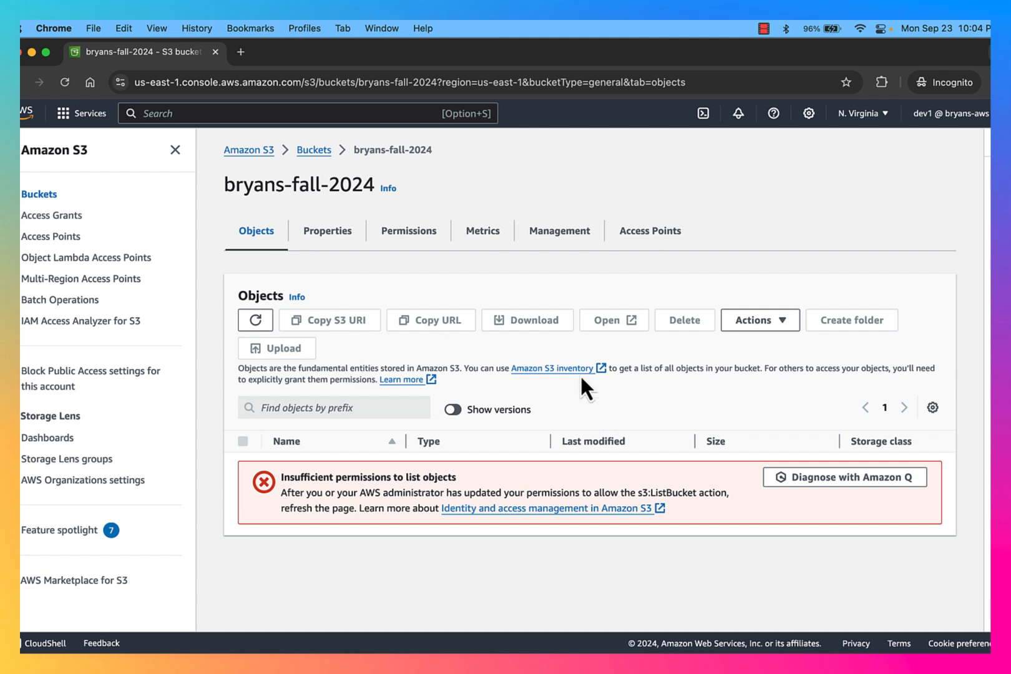
left_click(315, 151)
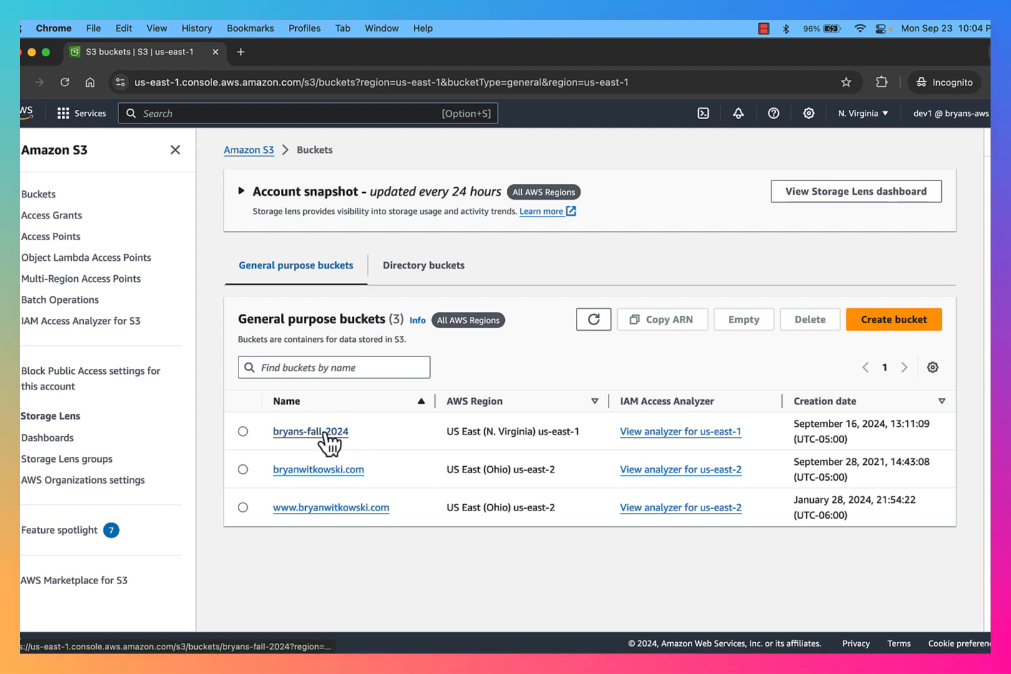
left_click(315, 432)
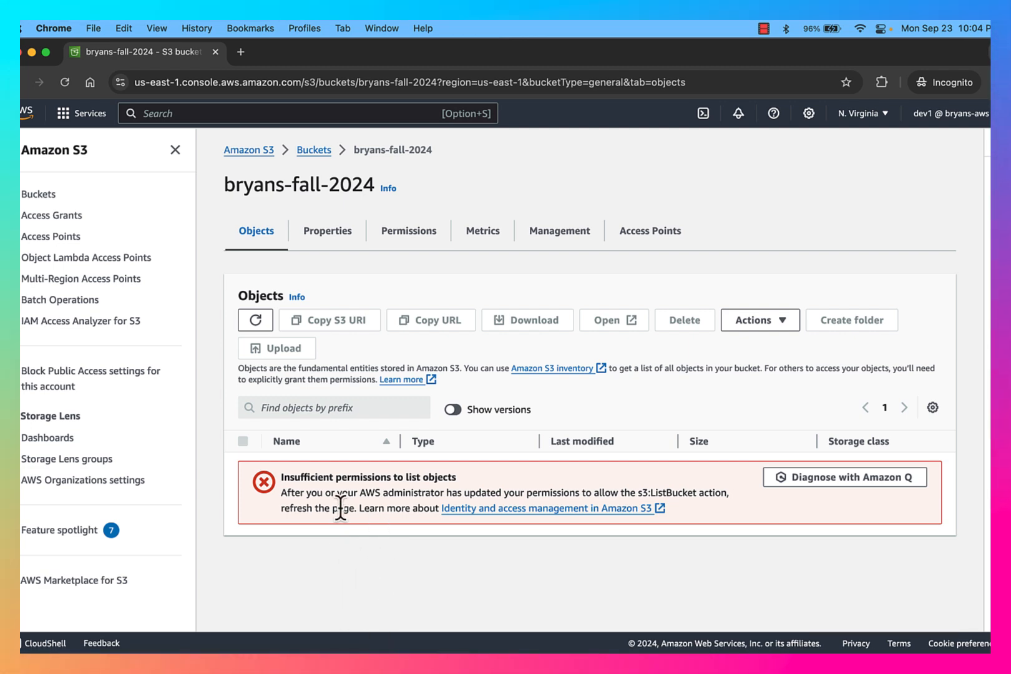
mouse_move(980, 55)
left_click(322, 262)
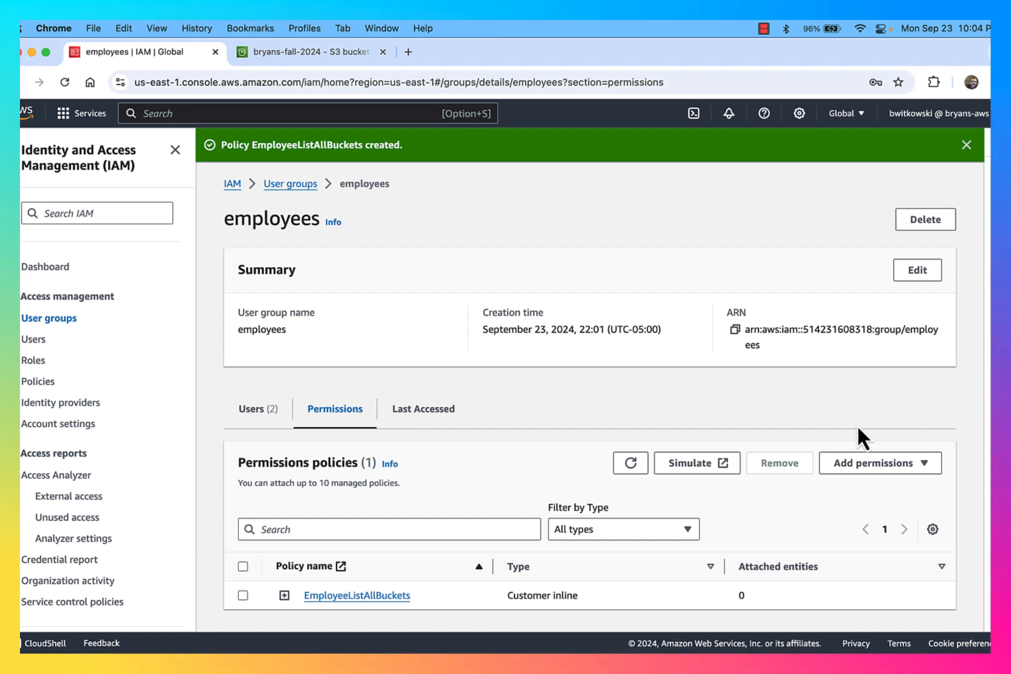
Switch back to the IAM employees group window and open its Add permissions dropdown
key("ctrl+Up")
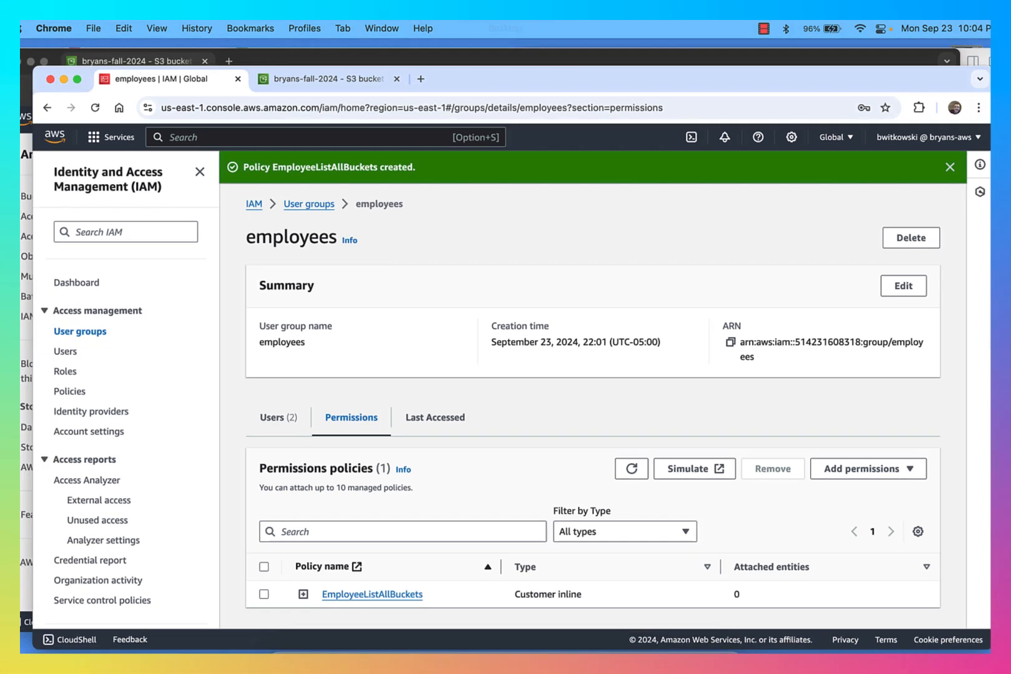
left_click(337, 293)
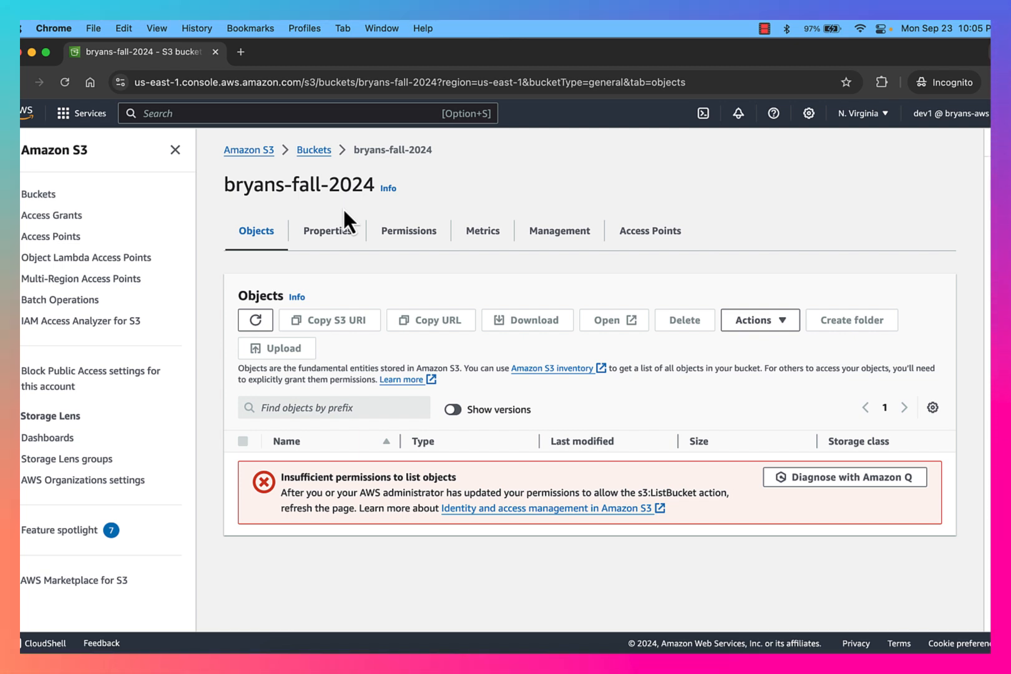
key("ctrl+Up")
left_click(356, 287)
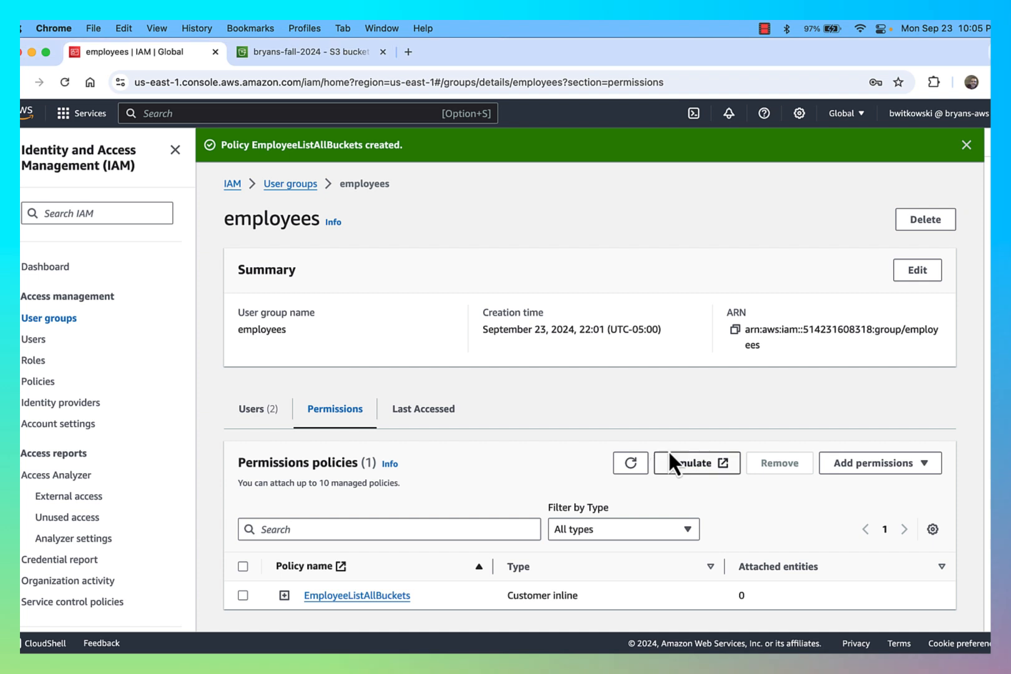
left_click(865, 473)
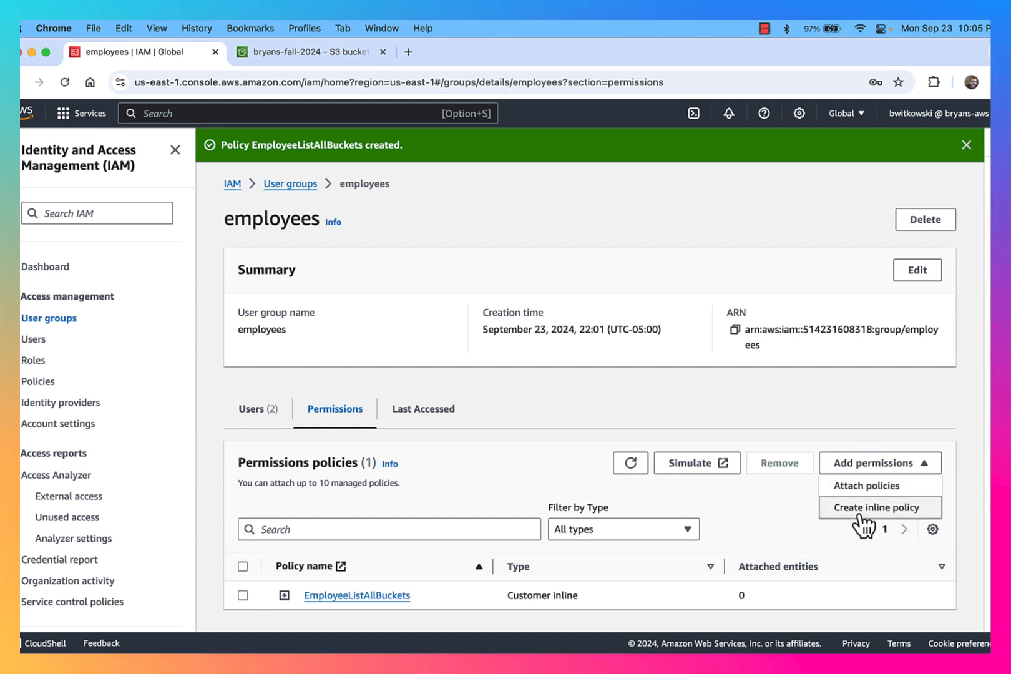
Start an inline policy for employees on S3 that allows the ListBucket action
left_click(864, 508)
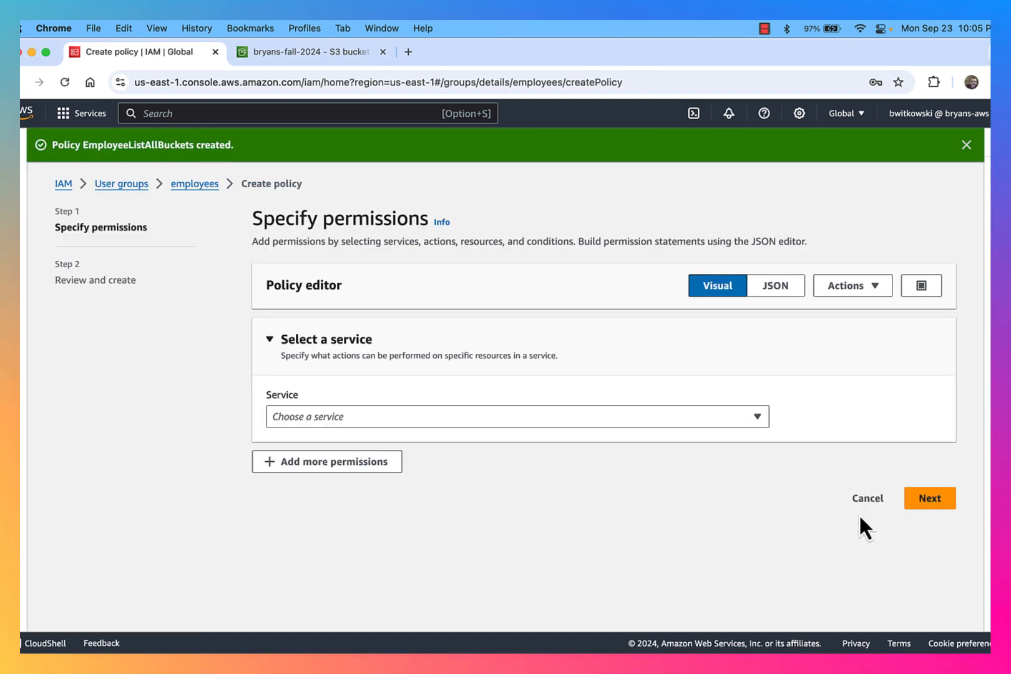
left_click(515, 422)
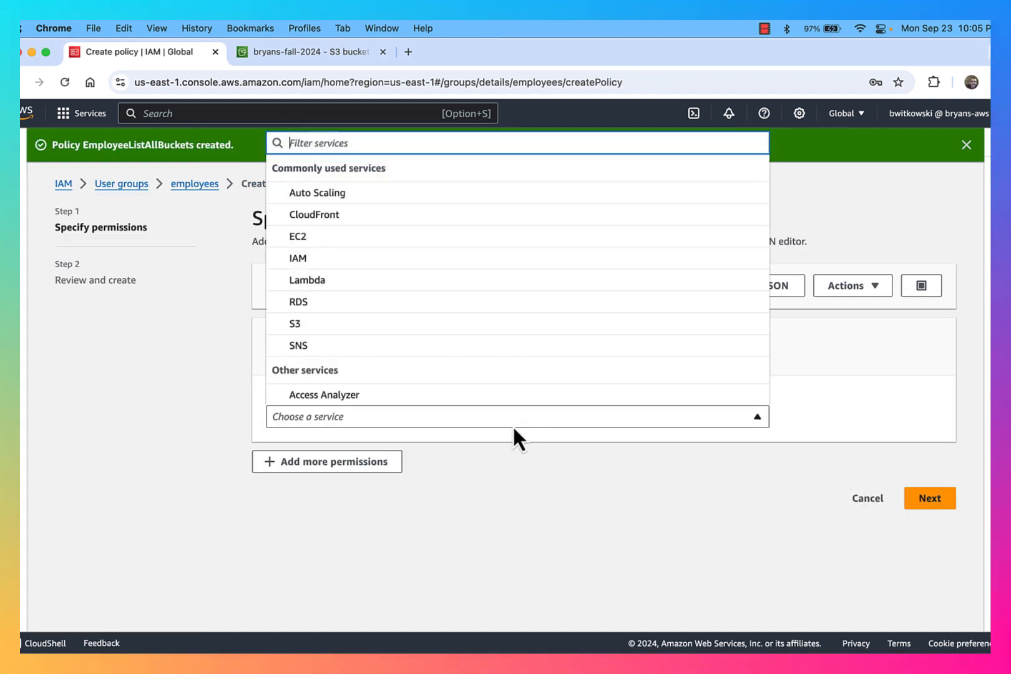
left_click(459, 325)
scroll(351, 383, "down", 3)
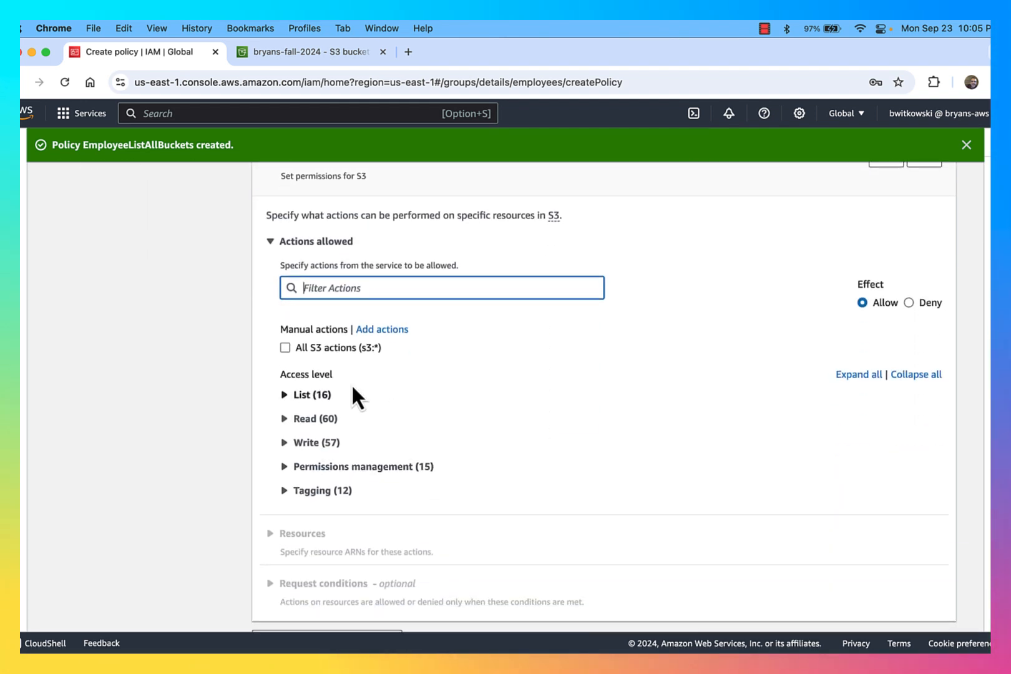
left_click(289, 394)
scroll(435, 456, "down", 2)
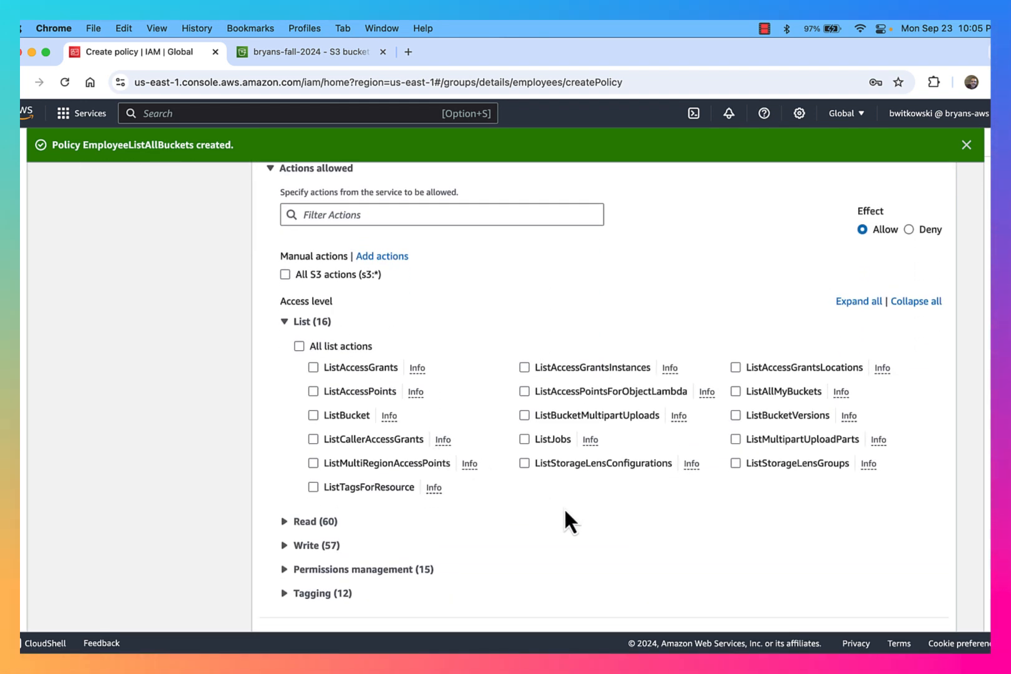
left_click(313, 415)
scroll(532, 521, "down", 1)
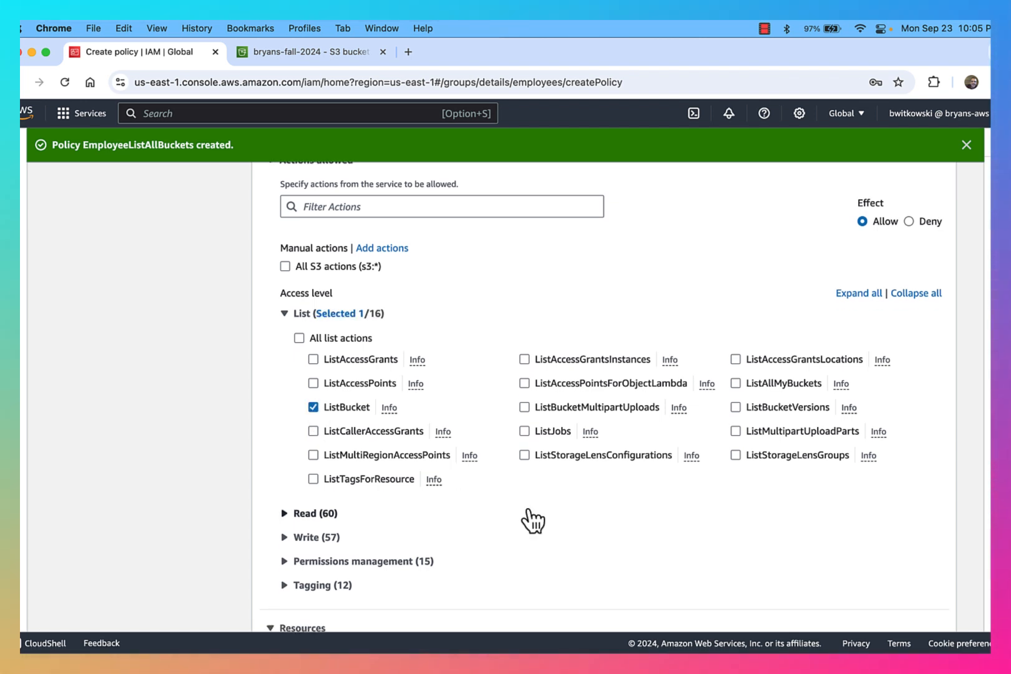
scroll(532, 521, "down", 5)
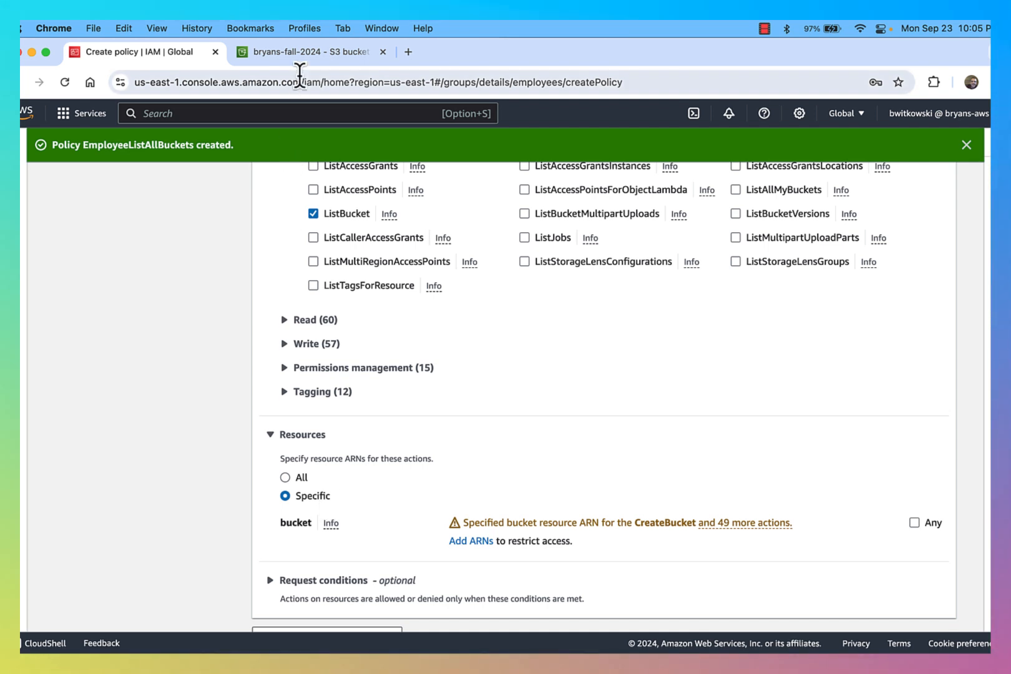
Copy the bryans-fall-2024 bucket name from the S3 tab and bring up the Add ARNs entry
left_click(315, 56)
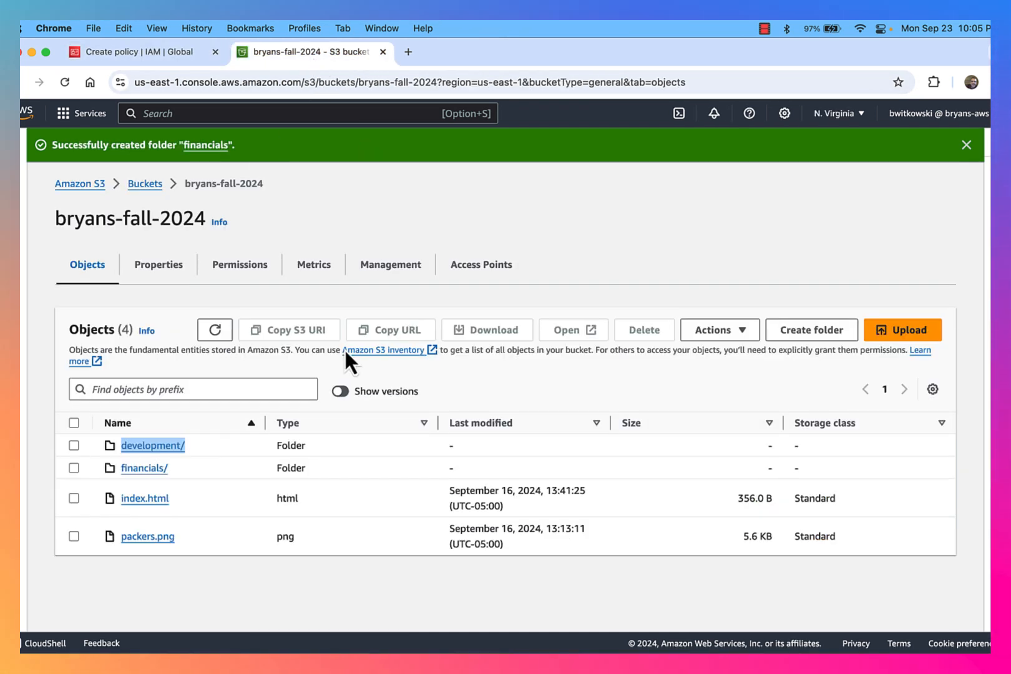
left_click(145, 185)
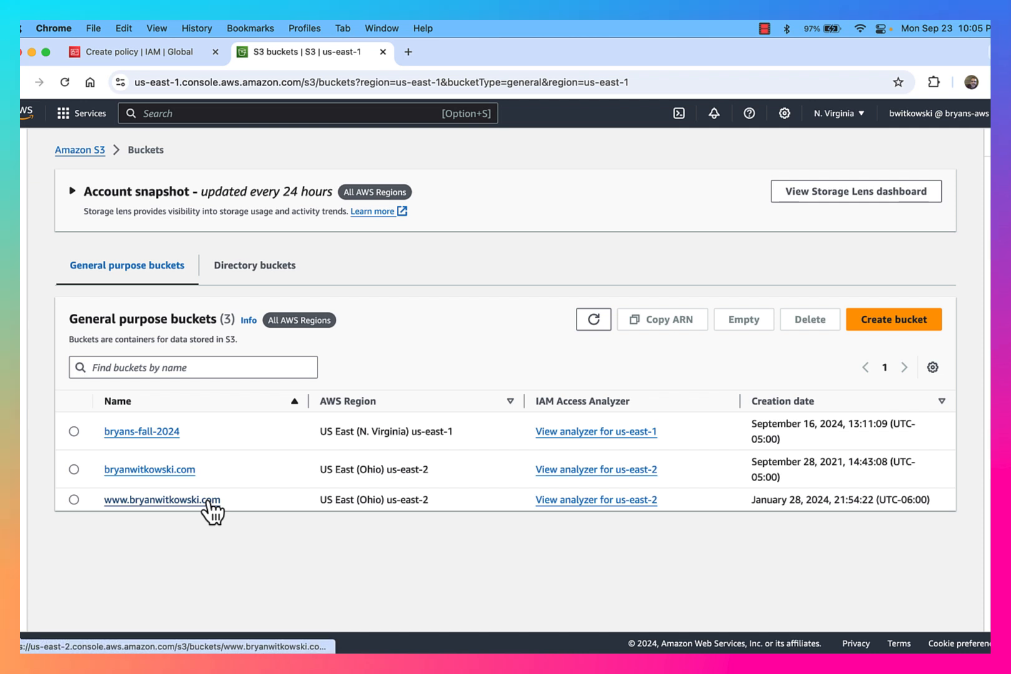
left_click_drag(198, 445, 102, 427)
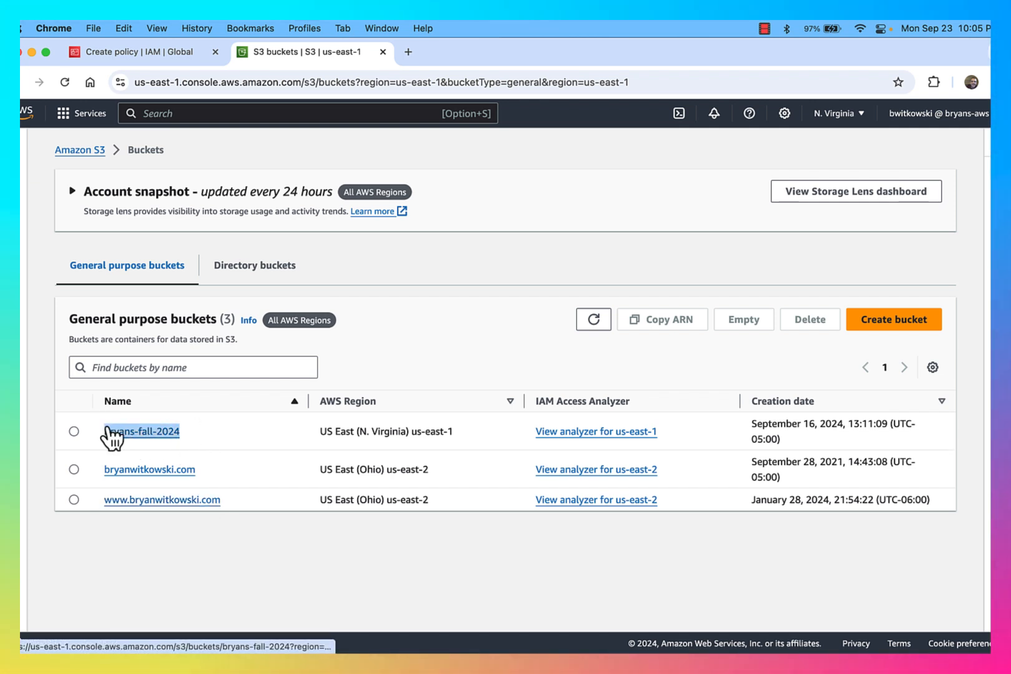
left_click(153, 53)
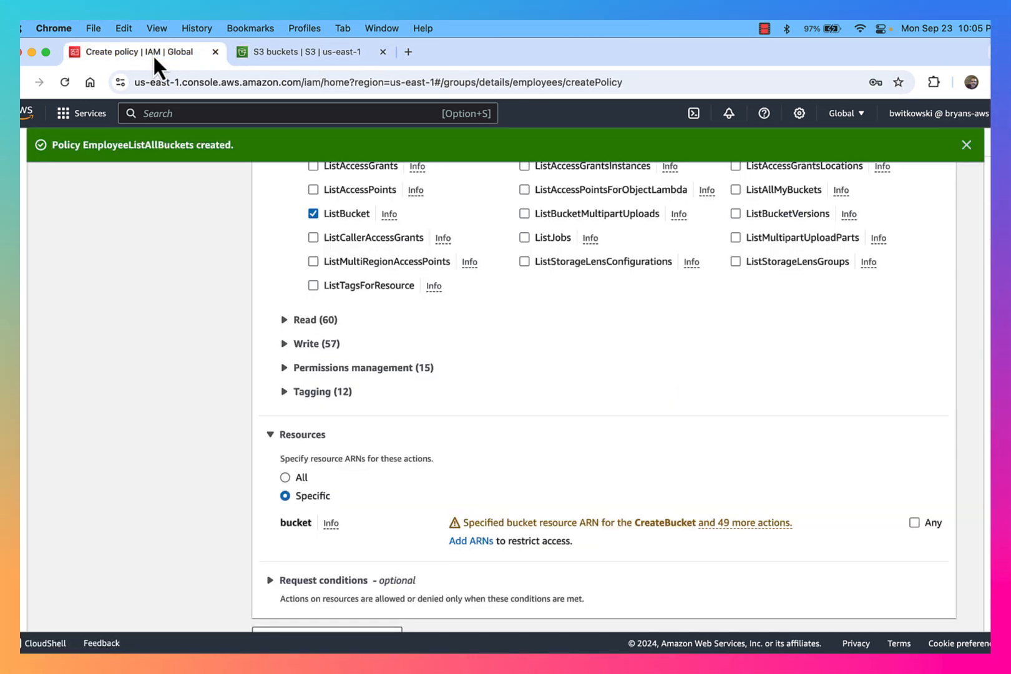
left_click(470, 542)
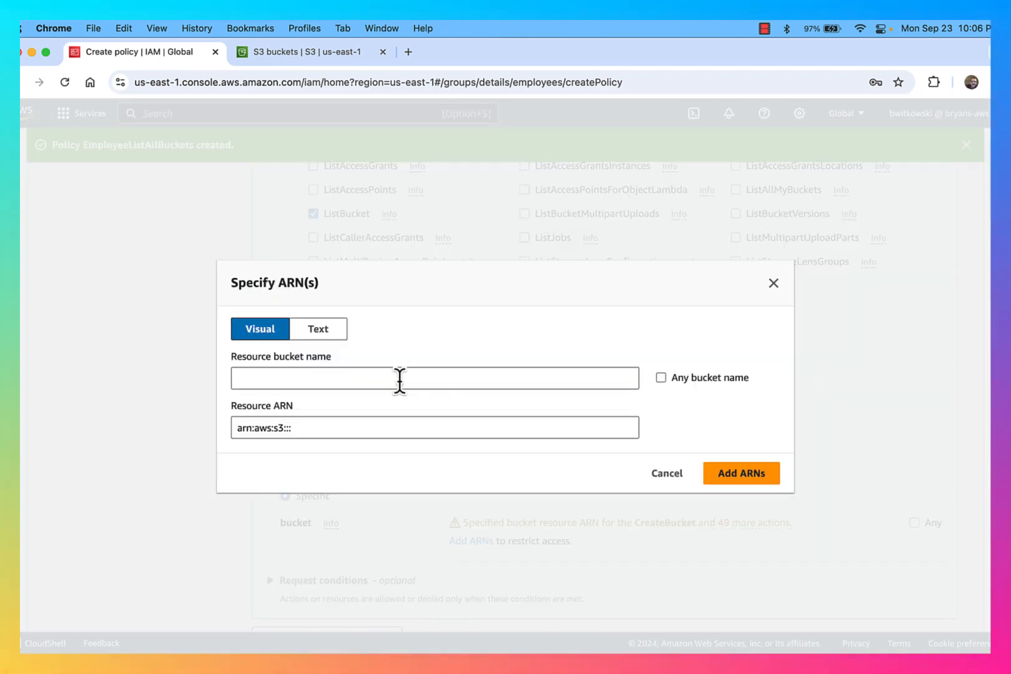
Add the bryans-fall-2024 bucket ARN as the policy resource and continue to review
left_click(399, 379)
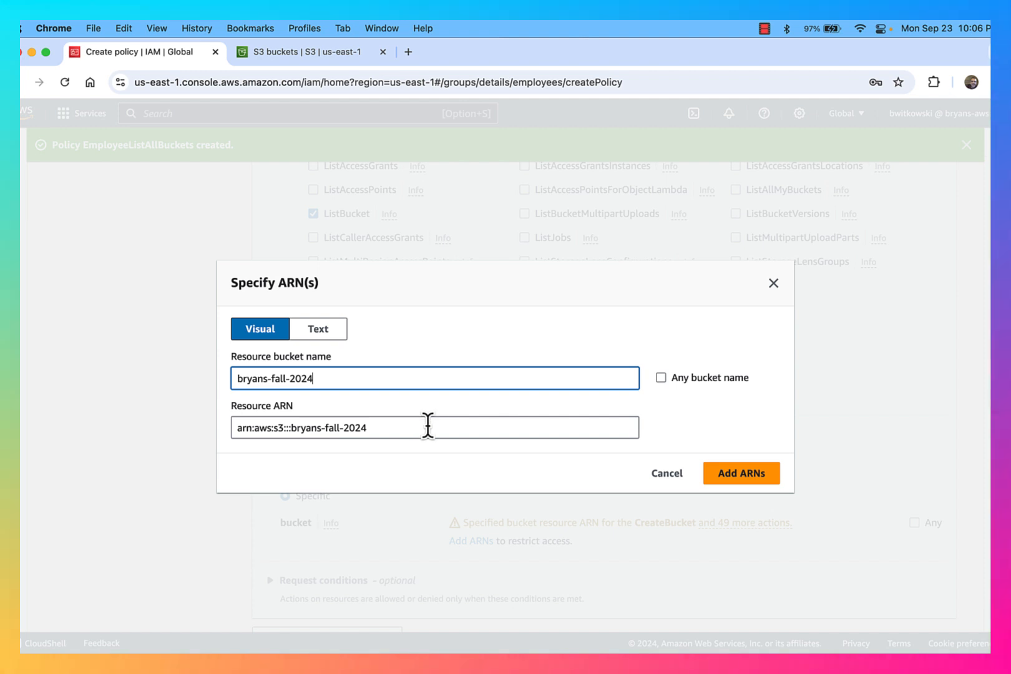
left_click(752, 477)
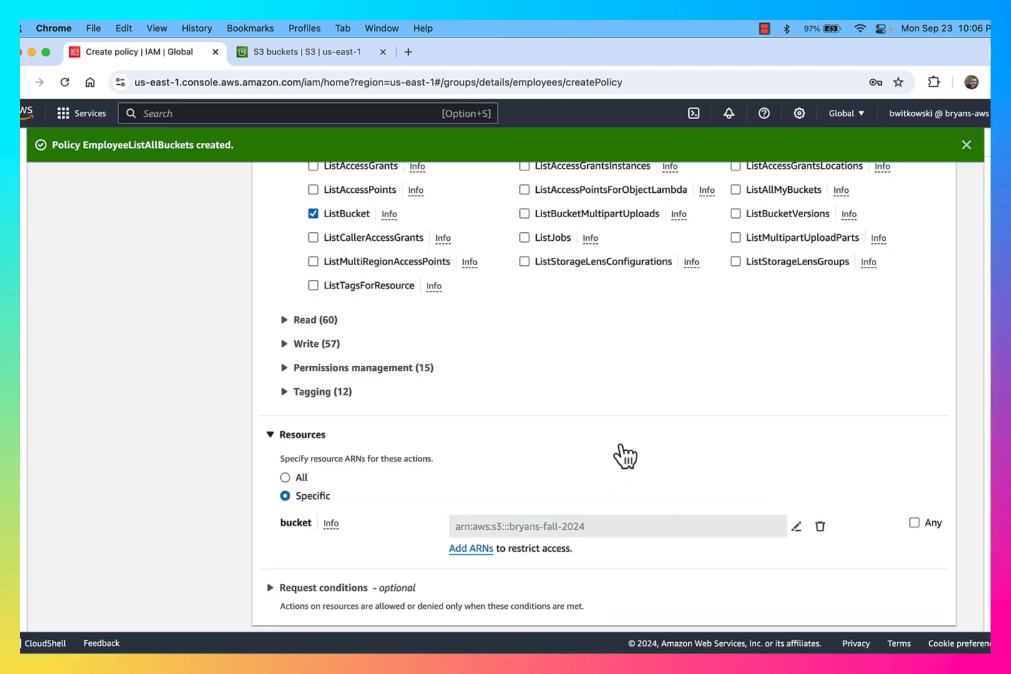
scroll(618, 461, "down", 3)
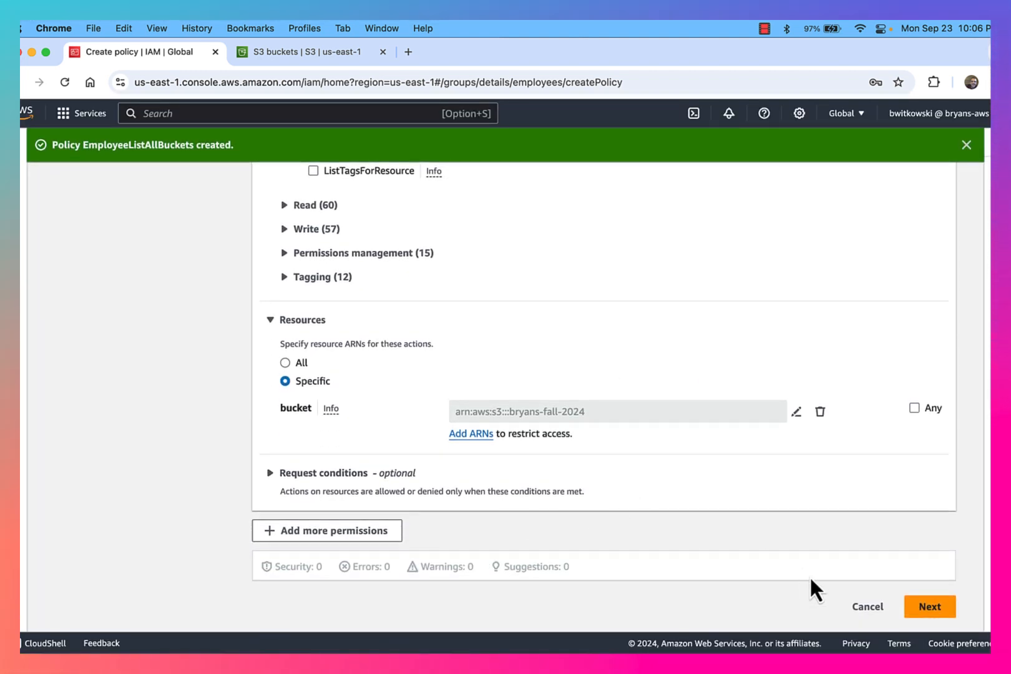
left_click(931, 607)
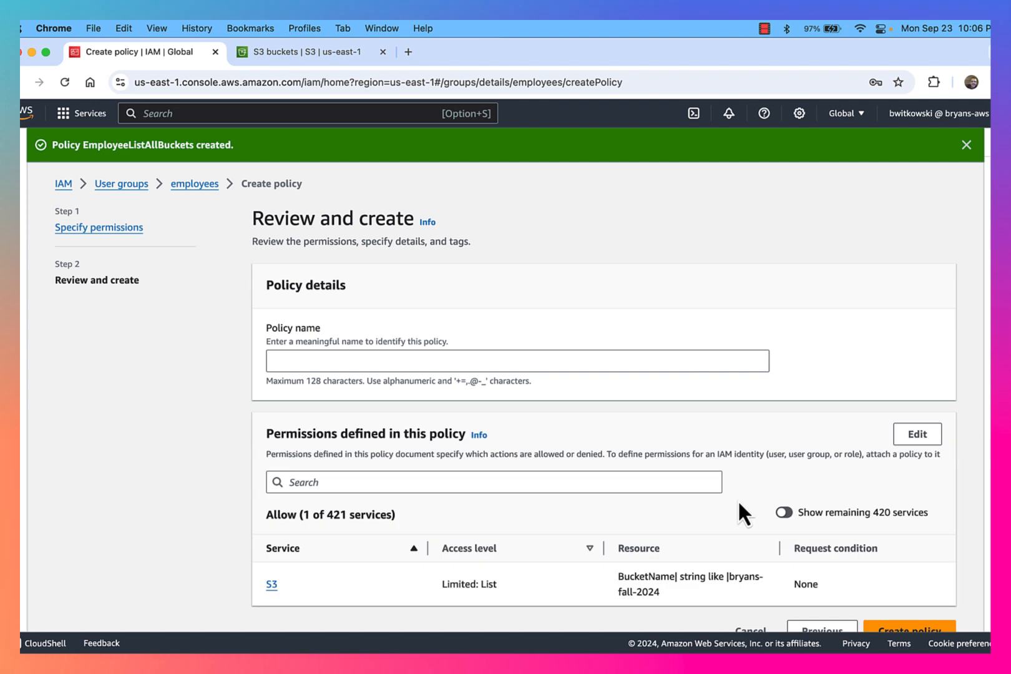
scroll(578, 424, "down", 1)
Name the policy EmployeeListBucket and create it on the employees group
left_click(416, 335)
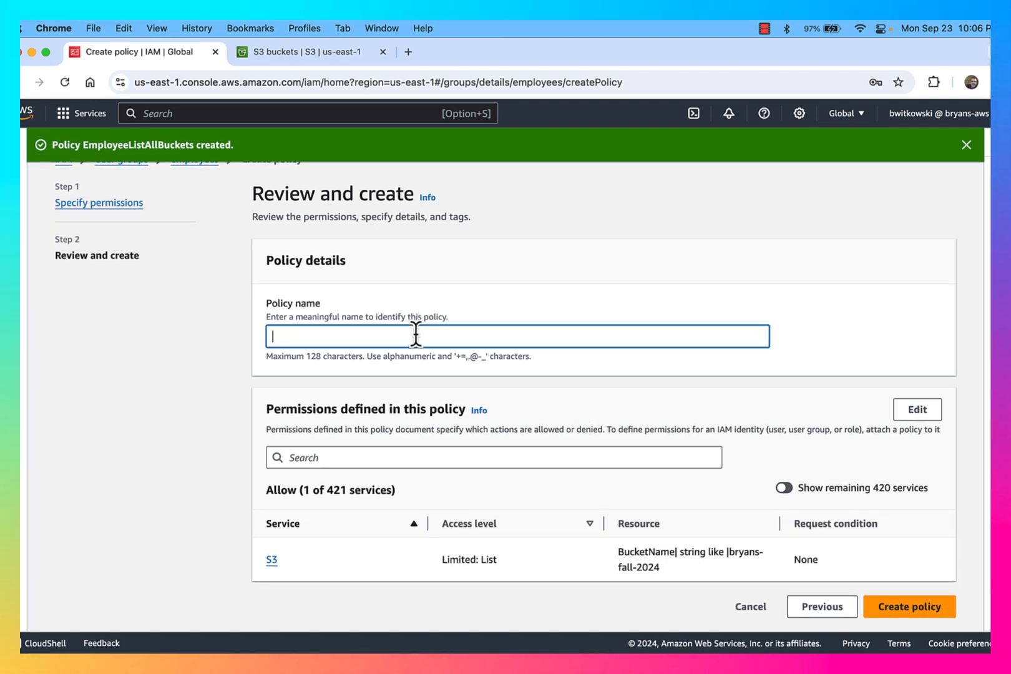
type("Em")
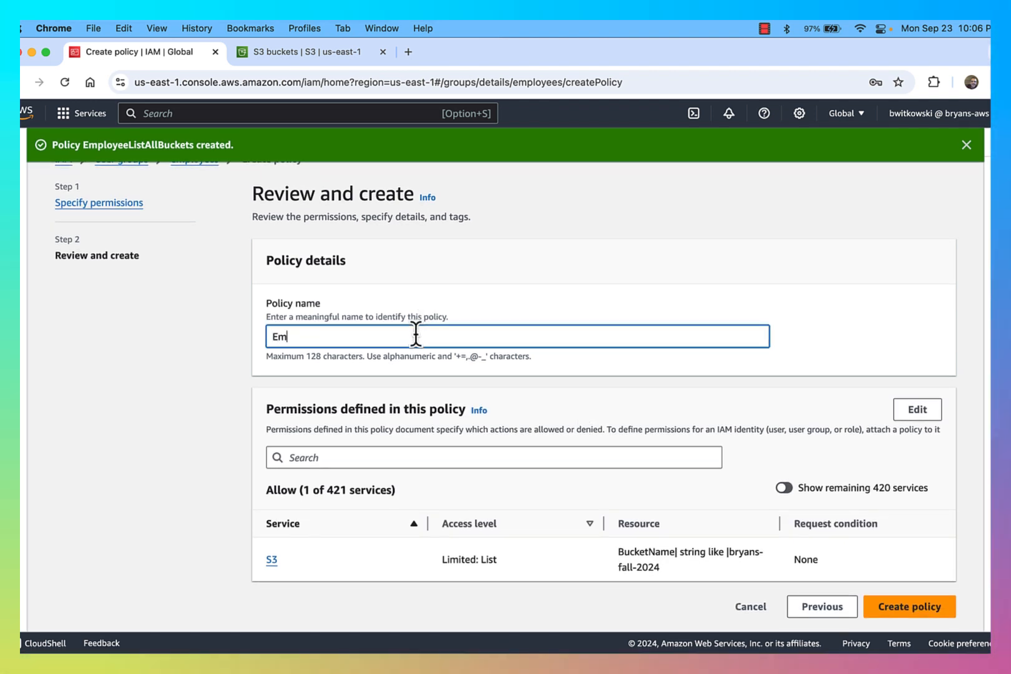
type("ployeeListB")
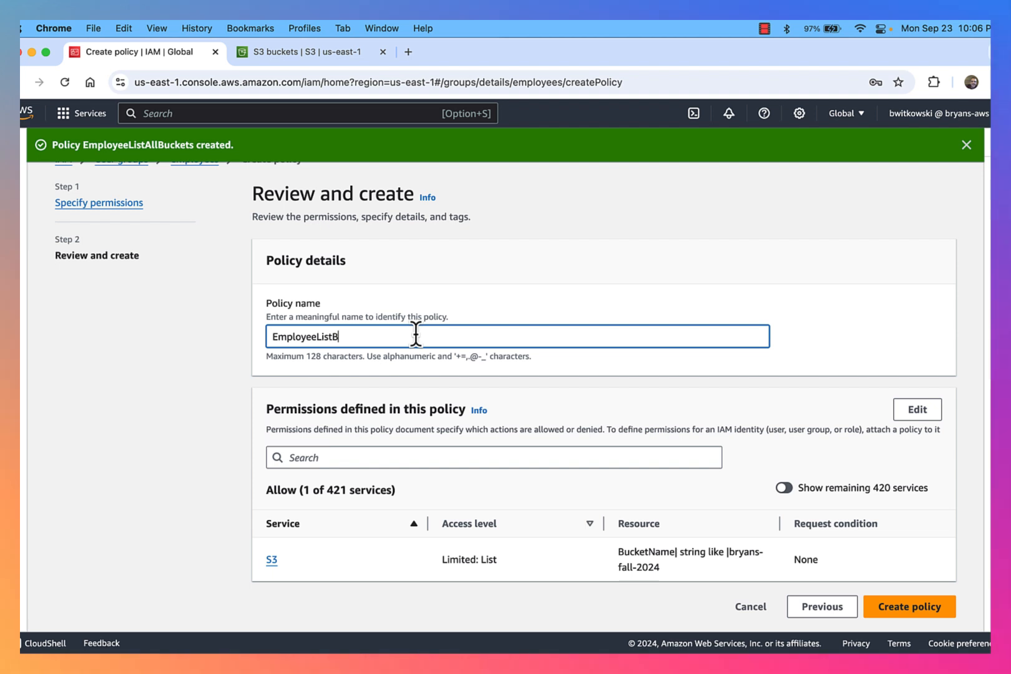
type("ucket")
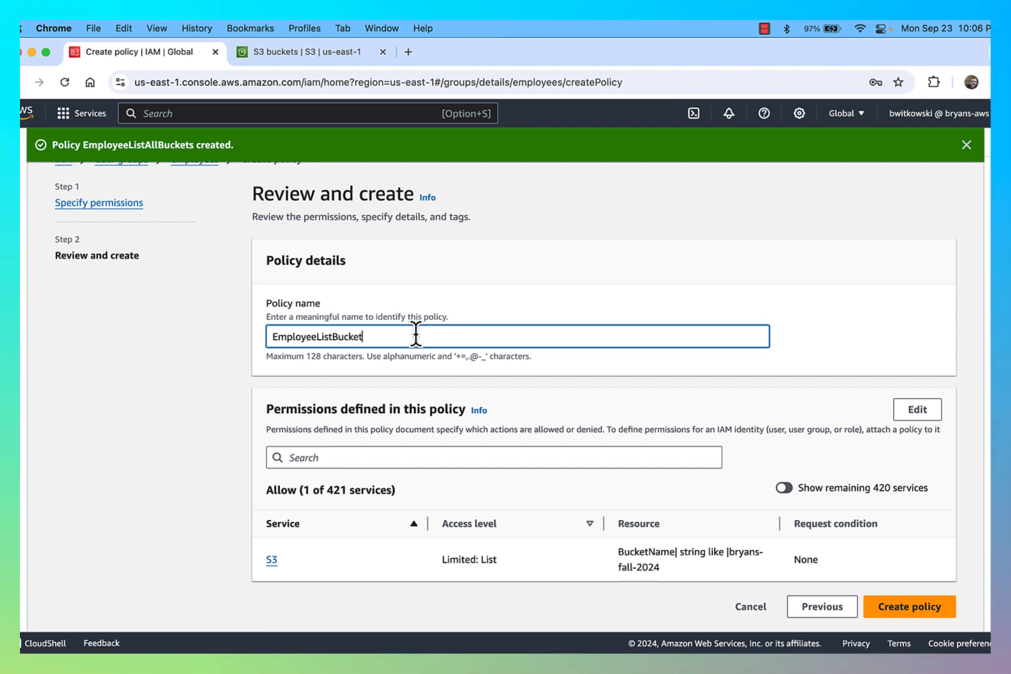
left_click(927, 606)
scroll(699, 422, "down", 1)
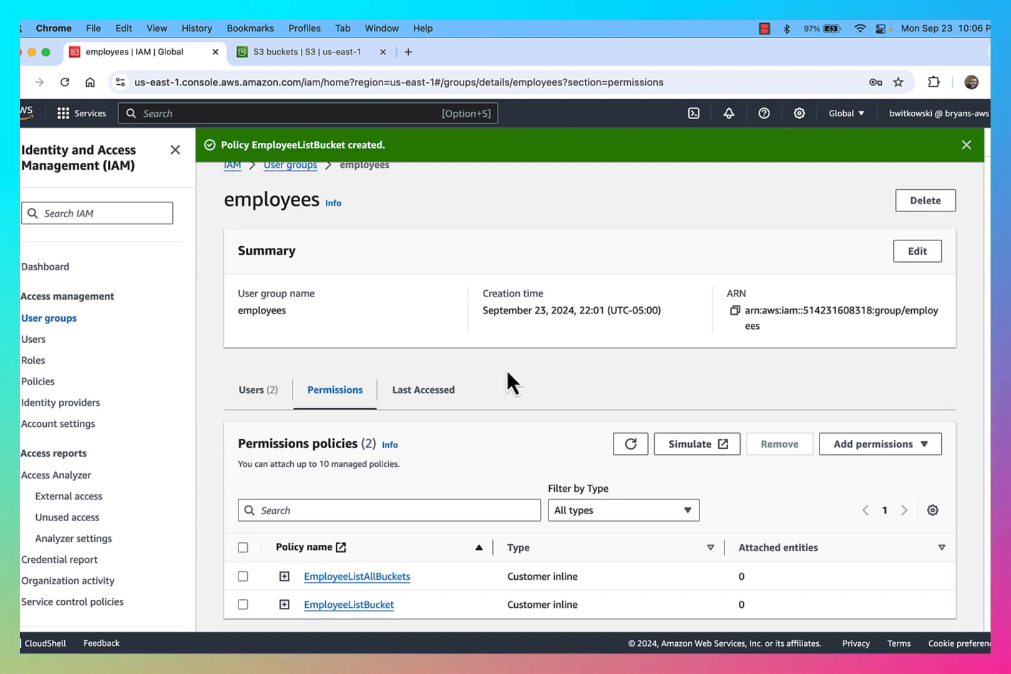
In dev1's incognito window, refresh the bryans-fall-2024 object list to show its four objects
key("ctrl+Up")
left_click(364, 247)
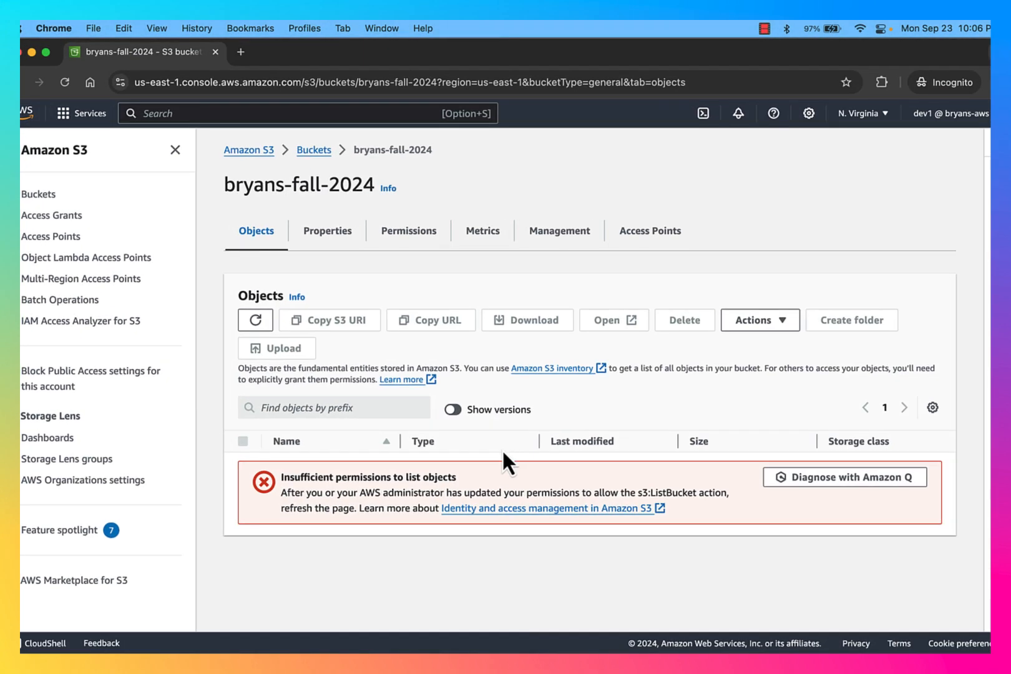
left_click(262, 325)
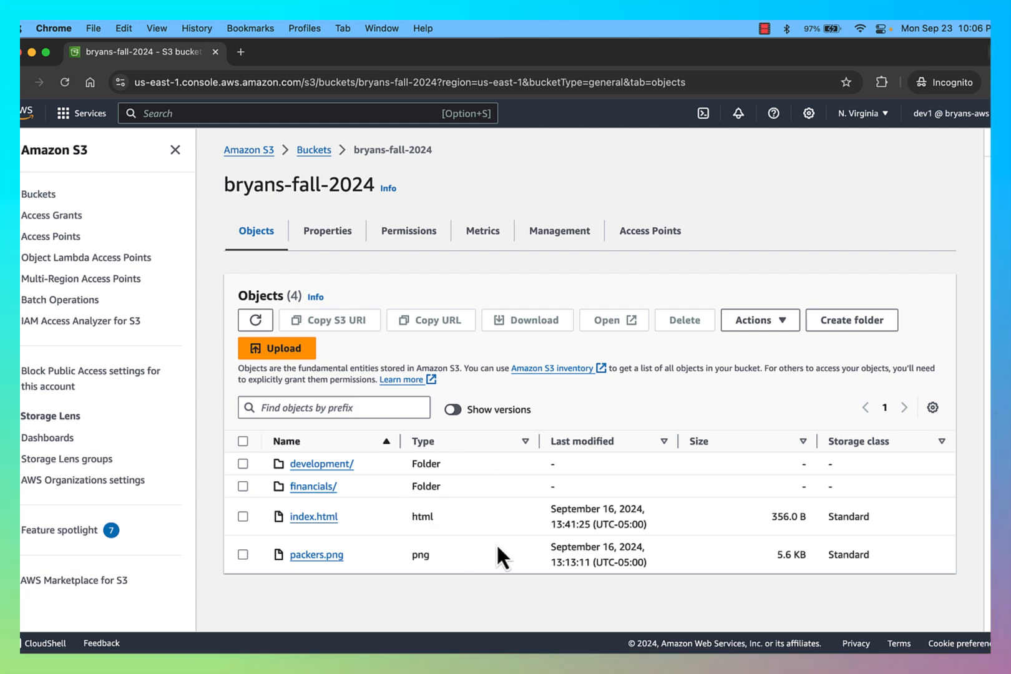
Open the financials/ and development/ folders to confirm both are empty
left_click(312, 489)
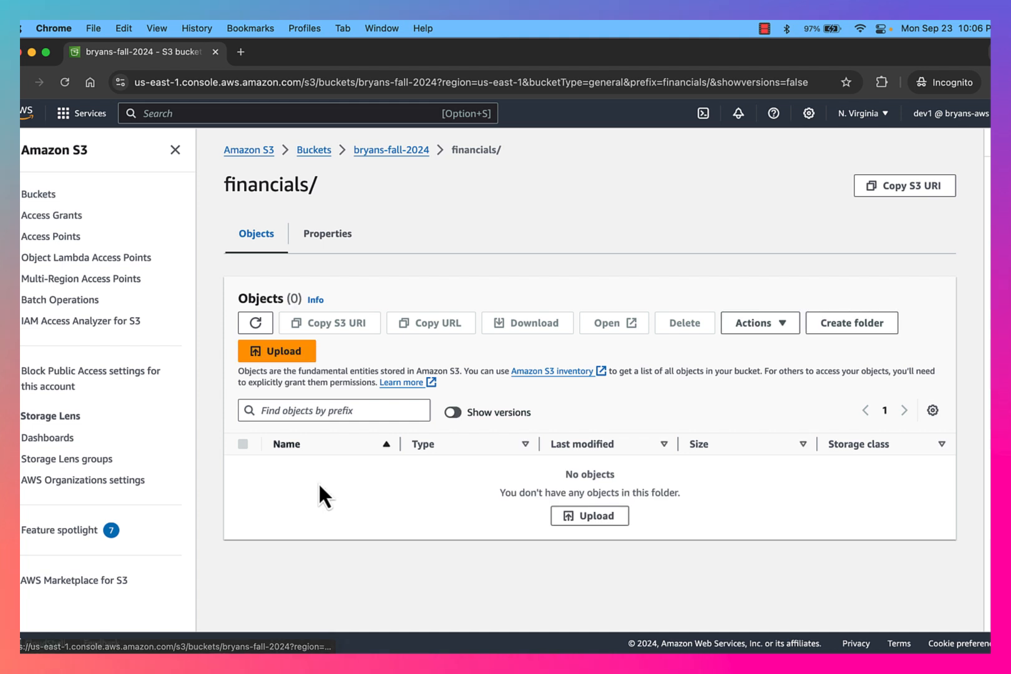
scroll(425, 506, "left", 5)
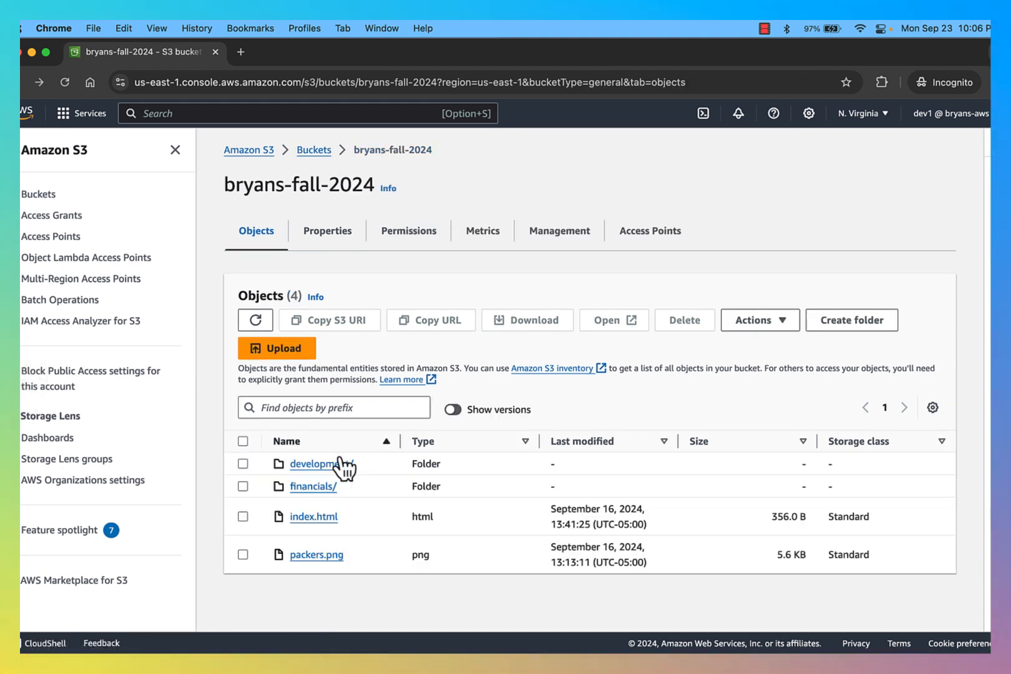
left_click(315, 463)
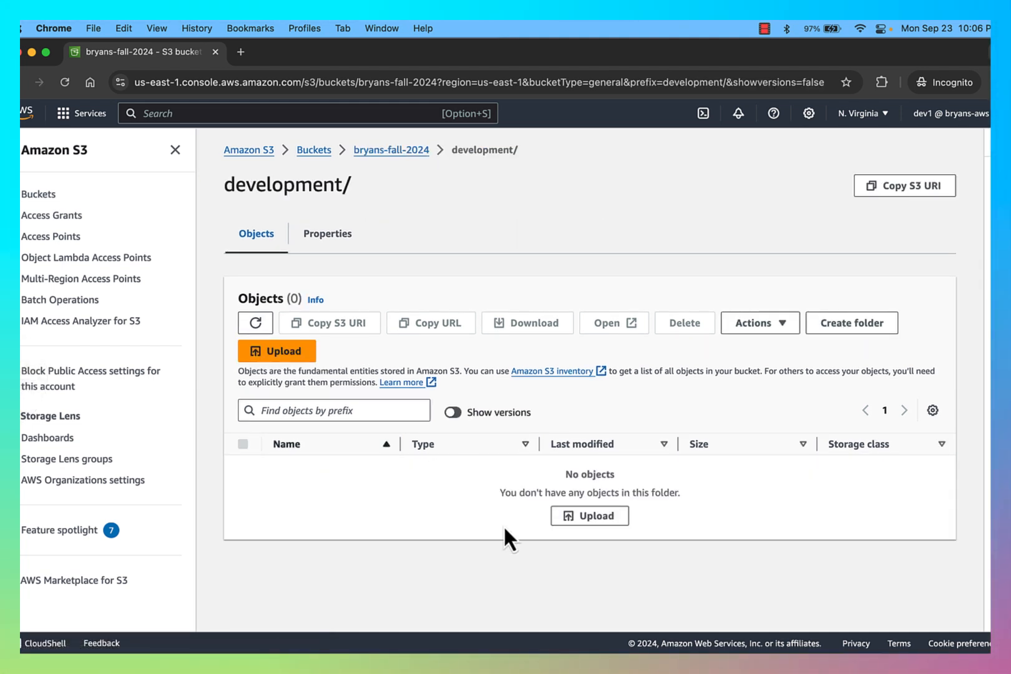
scroll(504, 528, "left", 5)
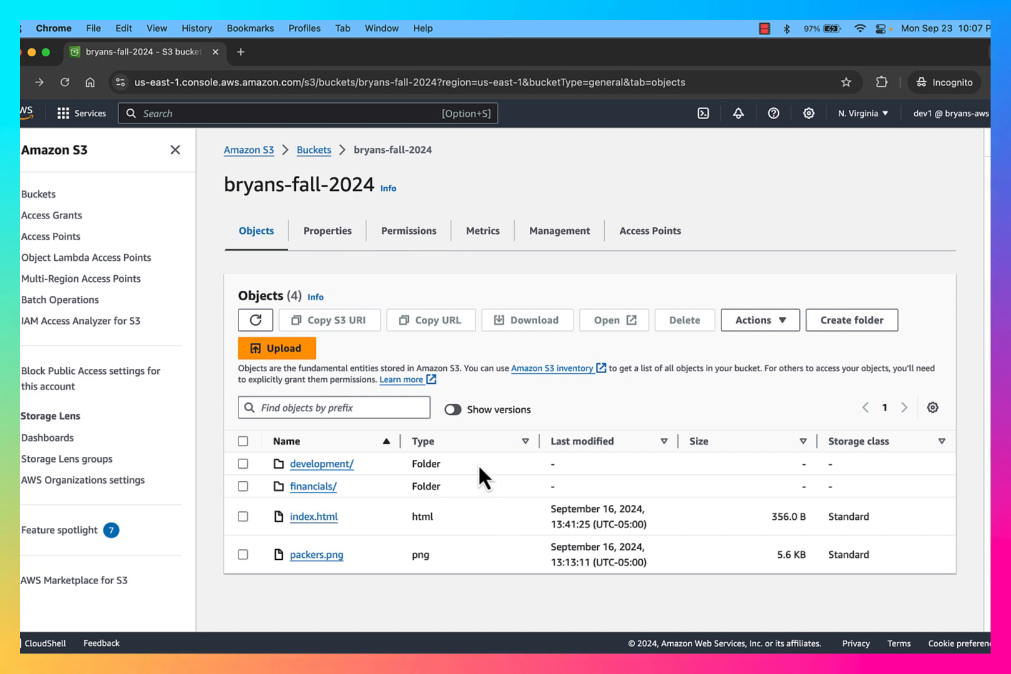
In the admin window, go to the S3 buckets tab and open bryans-fall-2024
key("ctrl+Up")
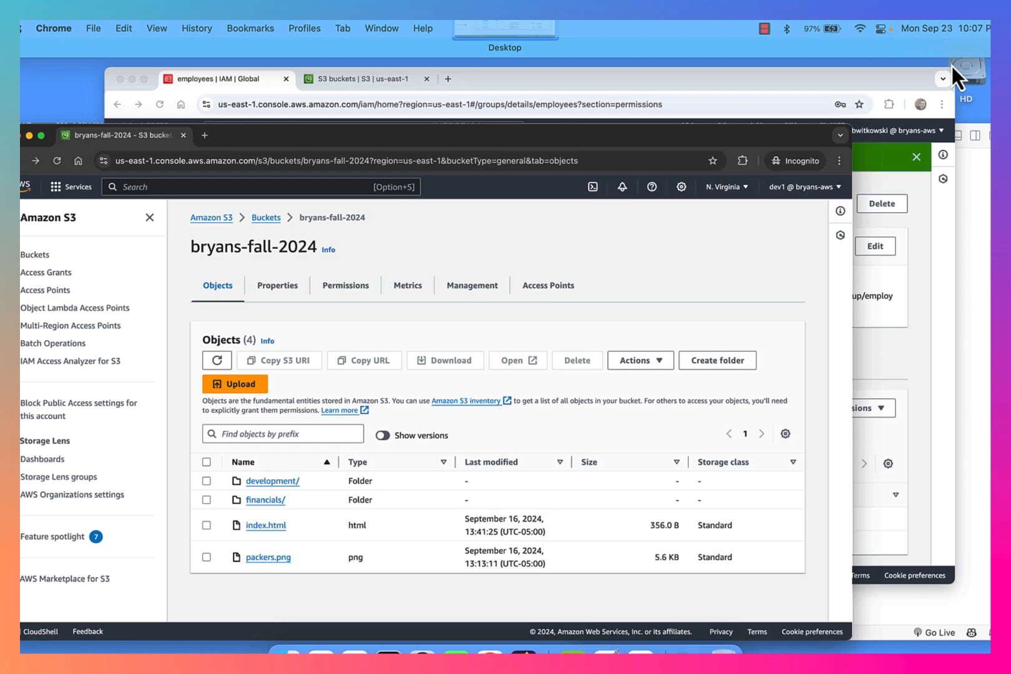
left_click(580, 253)
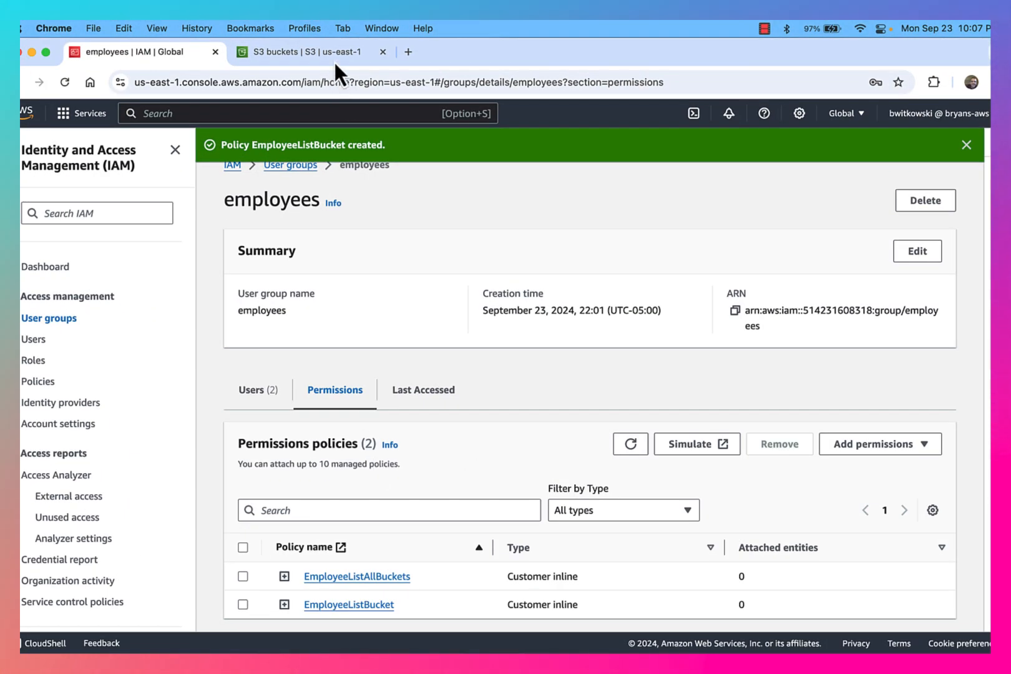
left_click(333, 60)
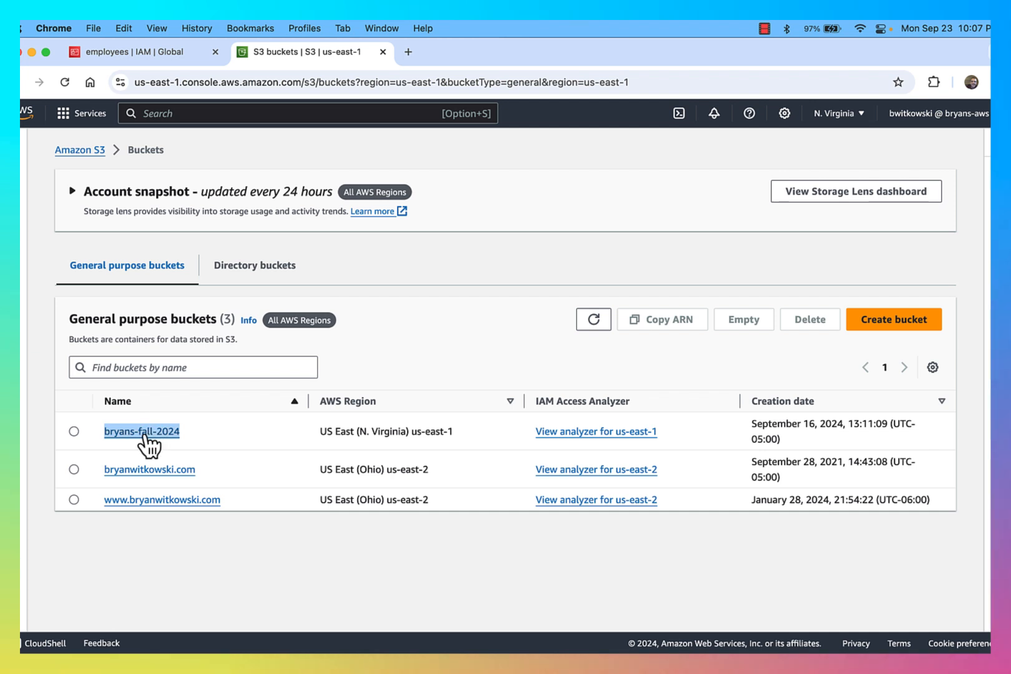
left_click(143, 433)
Open the financials/ and development/ folders to confirm they are empty
left_click(148, 436)
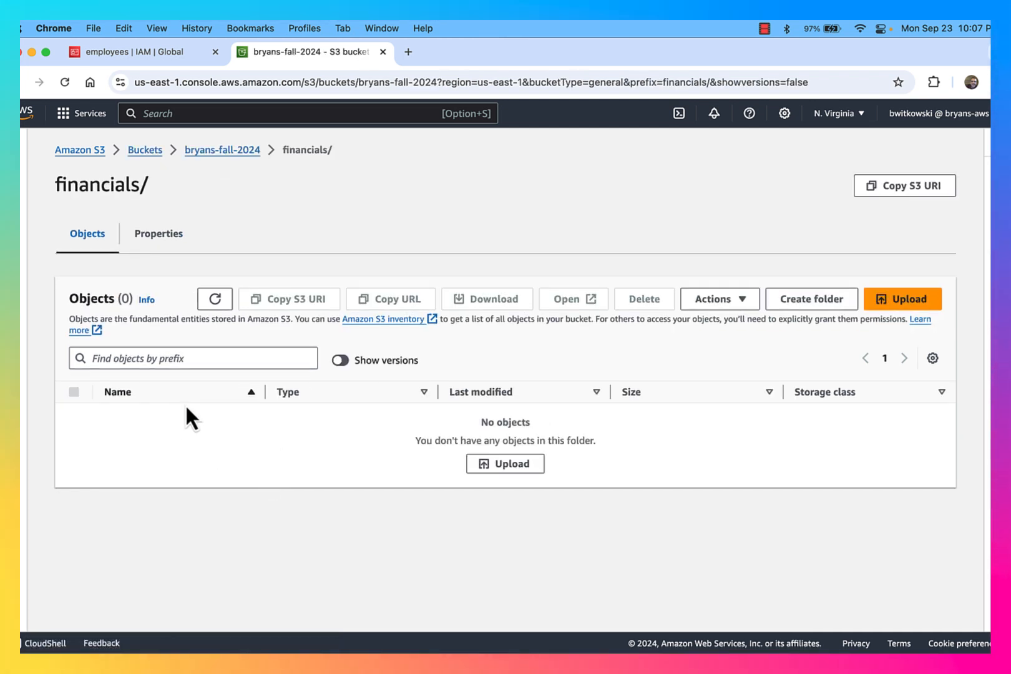
scroll(331, 483, "left", 5)
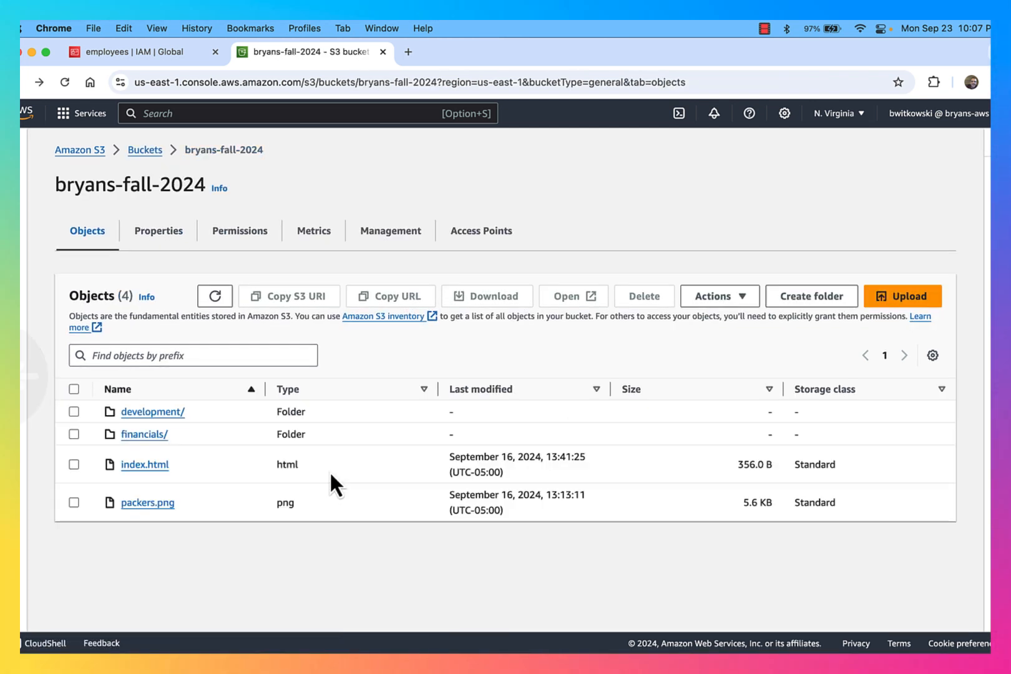
left_click(161, 413)
scroll(331, 467, "left", 5)
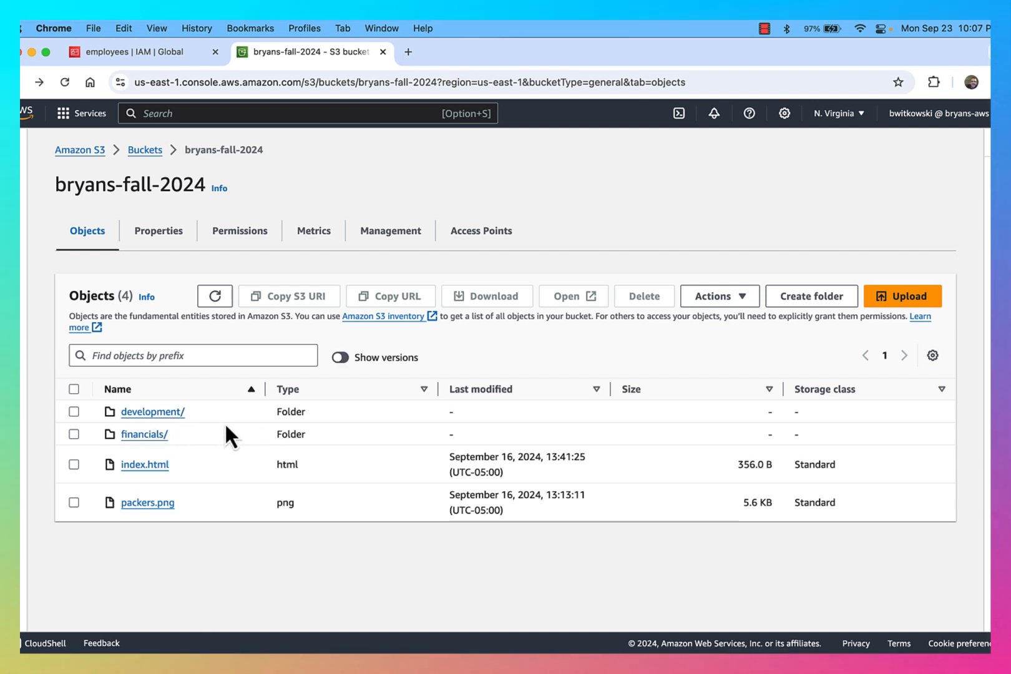
In VS Code, create a text file reading 'financials' and save it as financials.txt on the Desktop
key("super+Tab")
key("super+Tab")
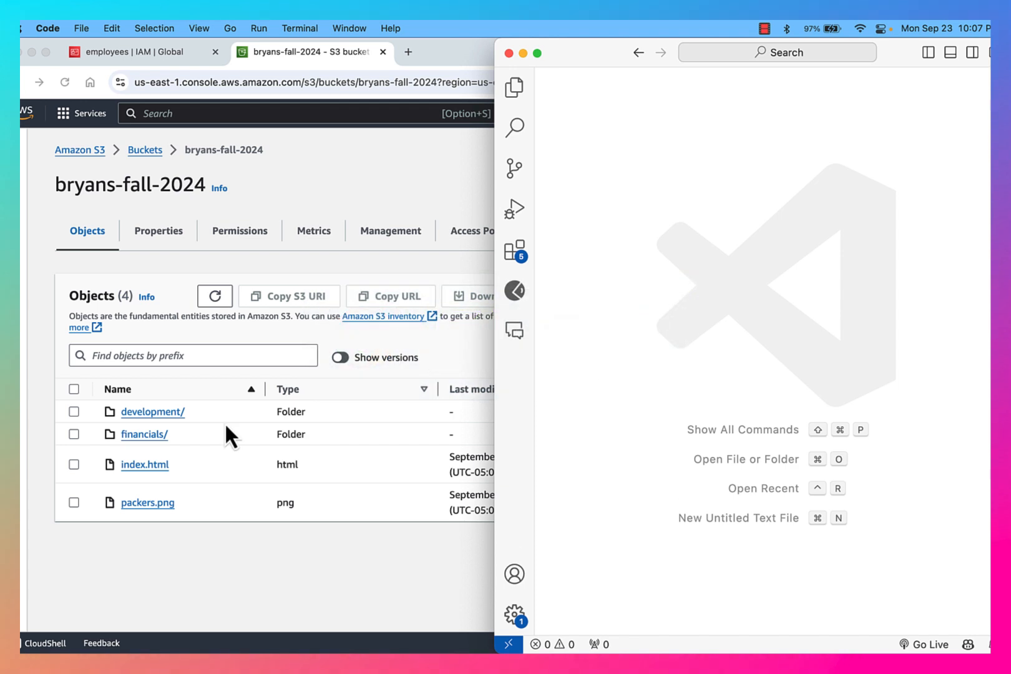
left_click(87, 28)
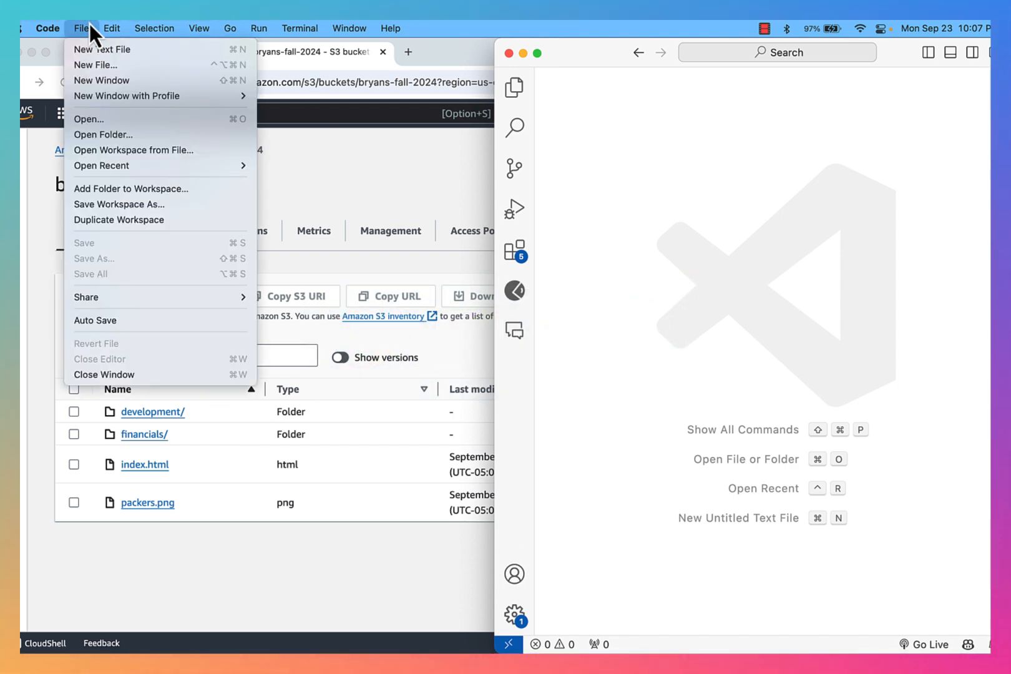
left_click(93, 46)
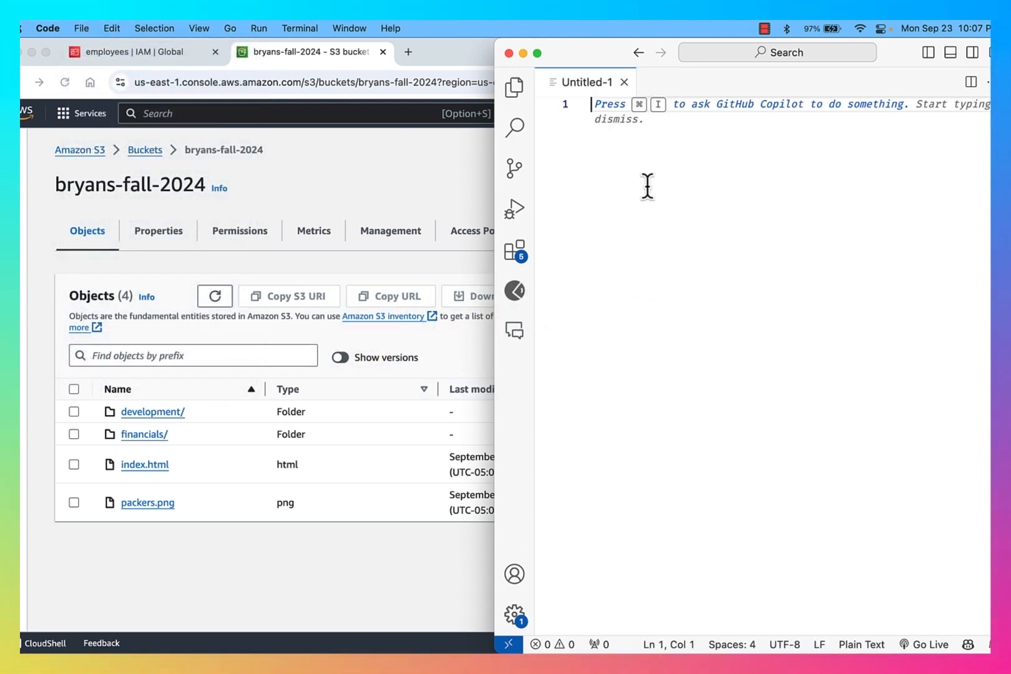
type("financials")
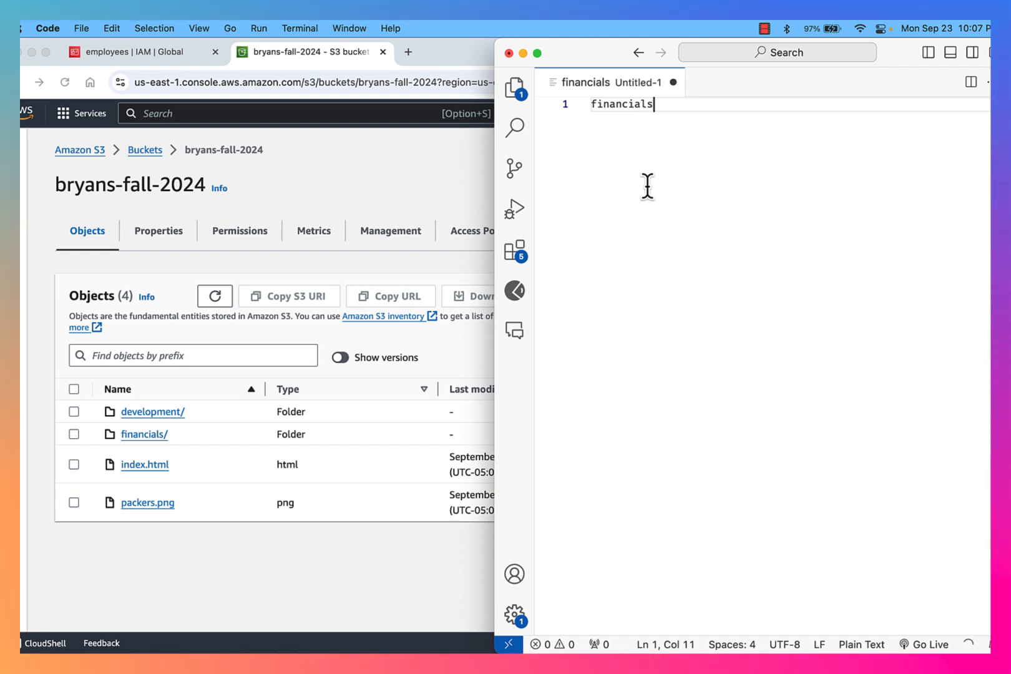
key("super+s")
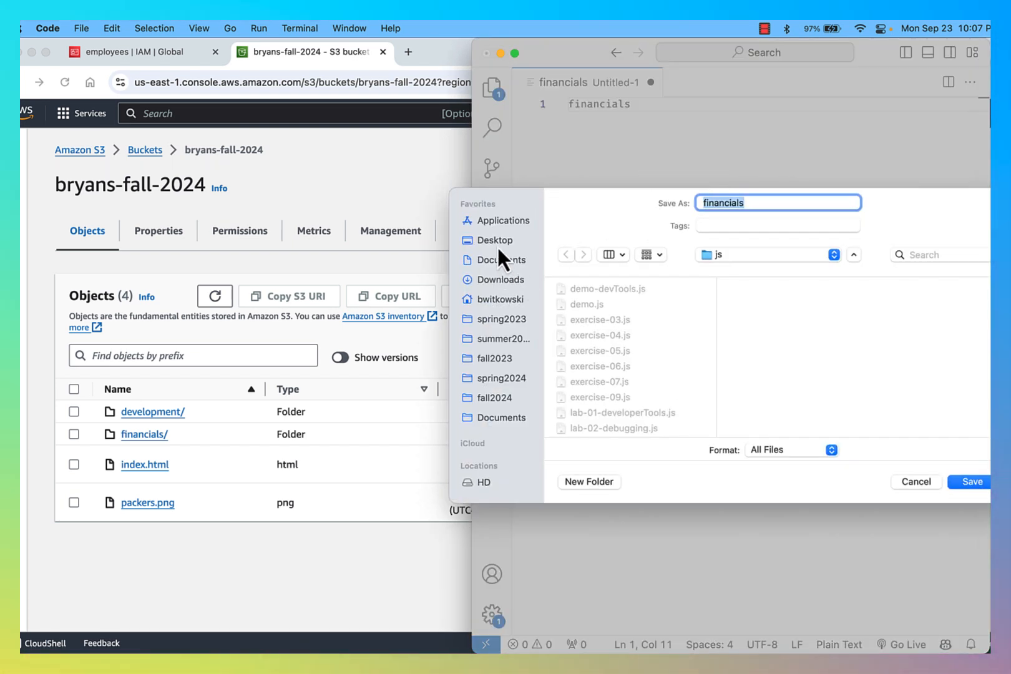
left_click(497, 243)
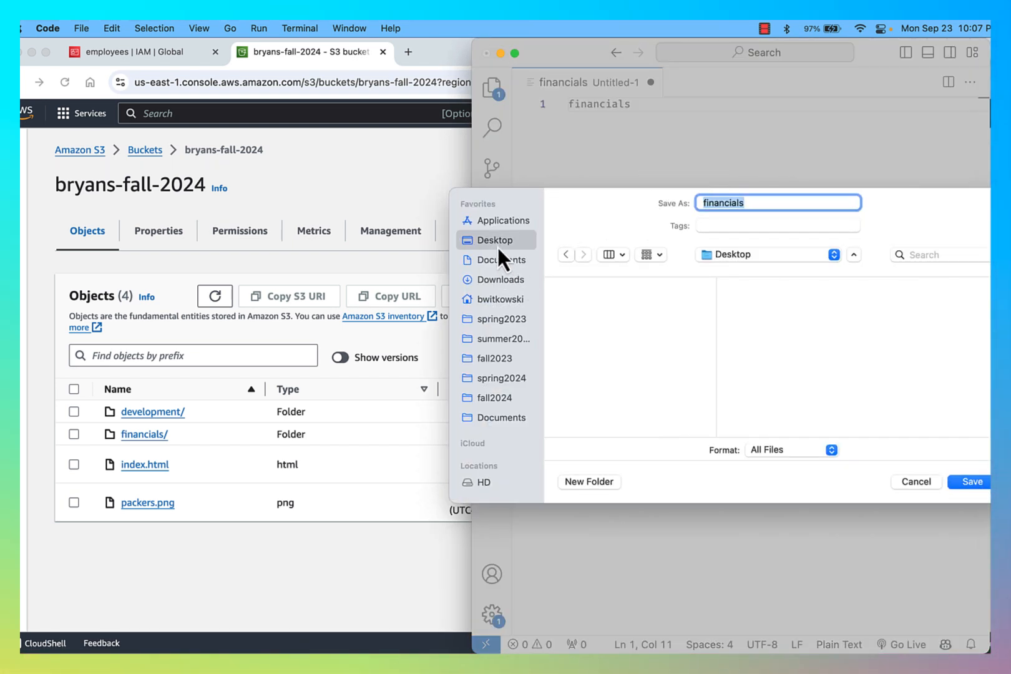
left_click(767, 205)
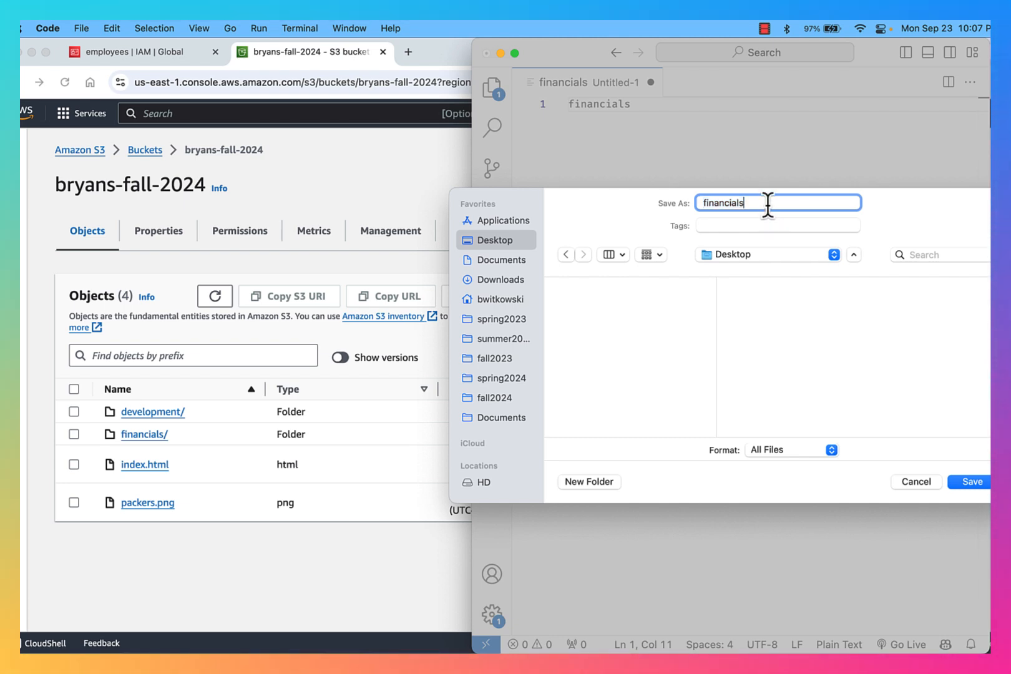
key("Return")
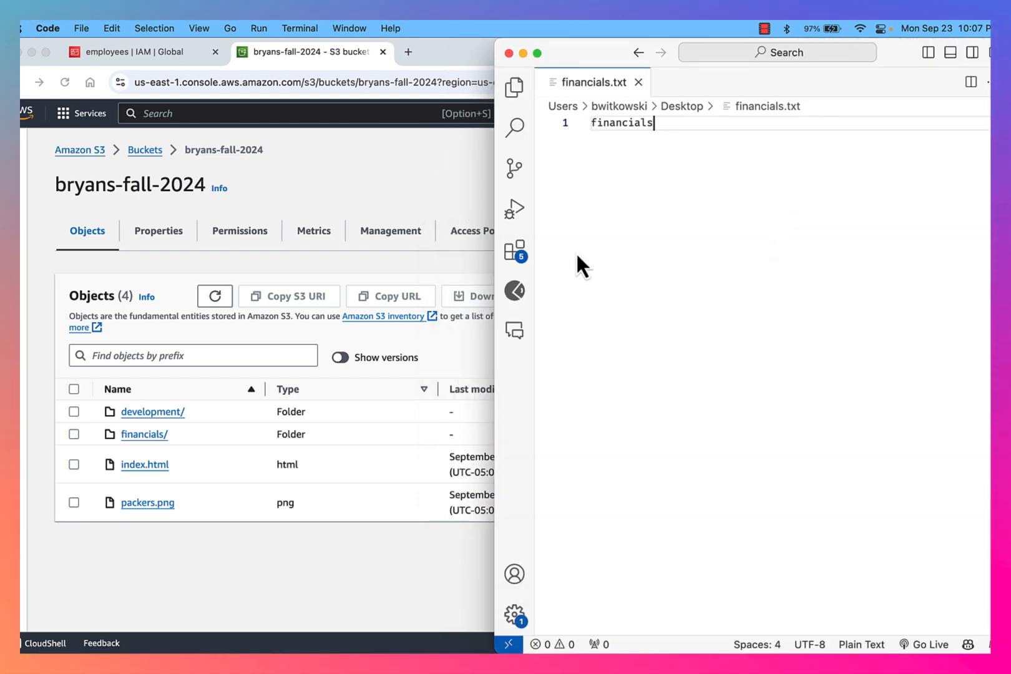
Create a second text file reading 'dev' and save it as dev.txt
left_click(90, 28)
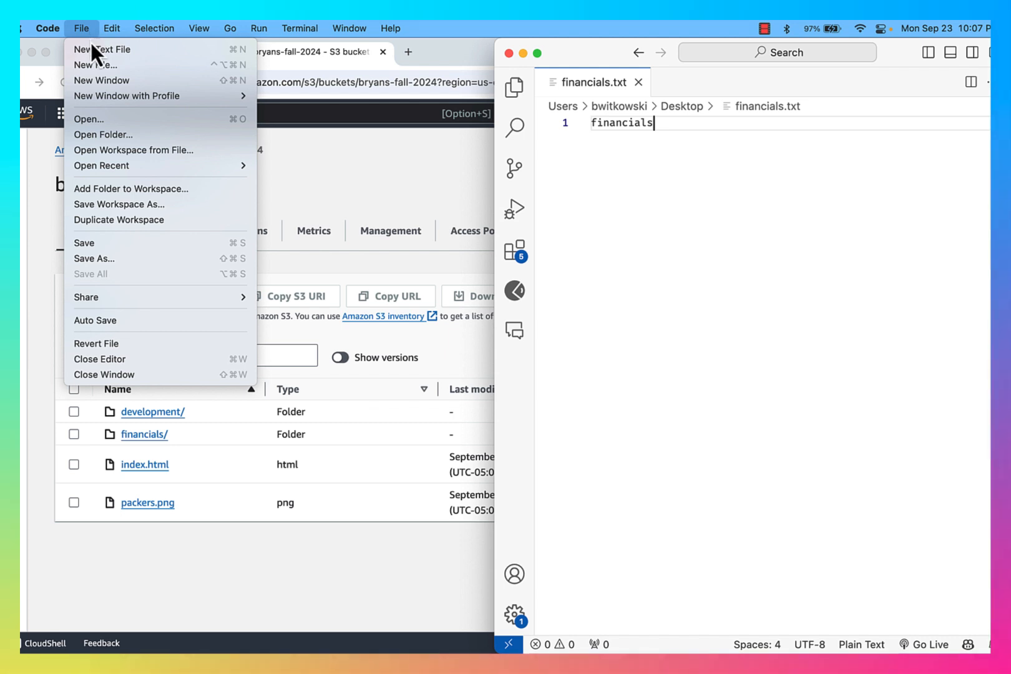
left_click(99, 49)
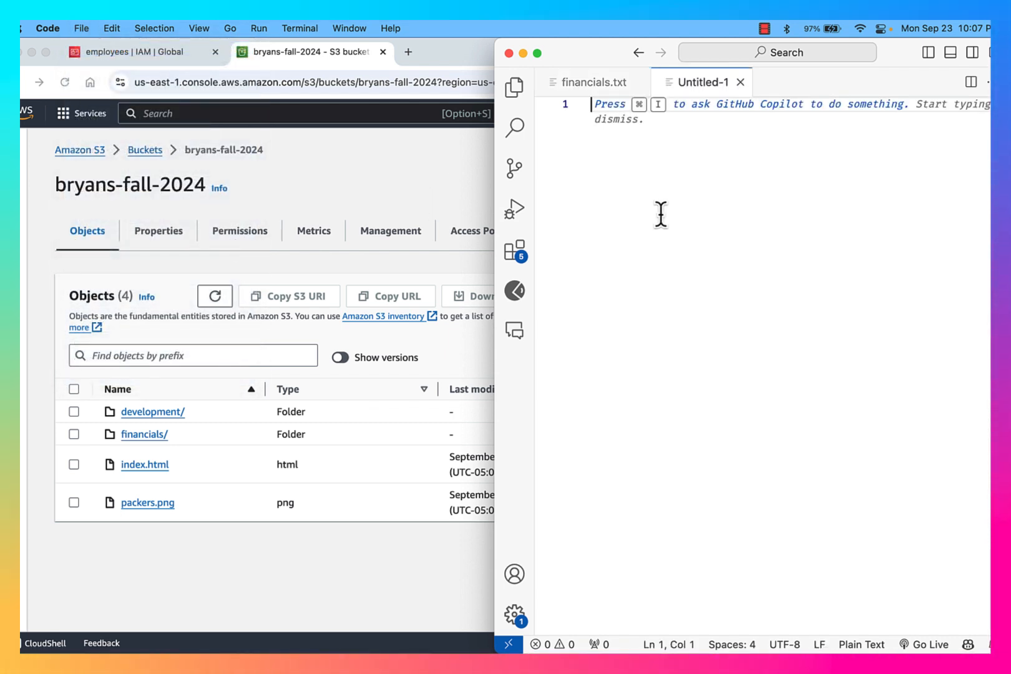
type("dev")
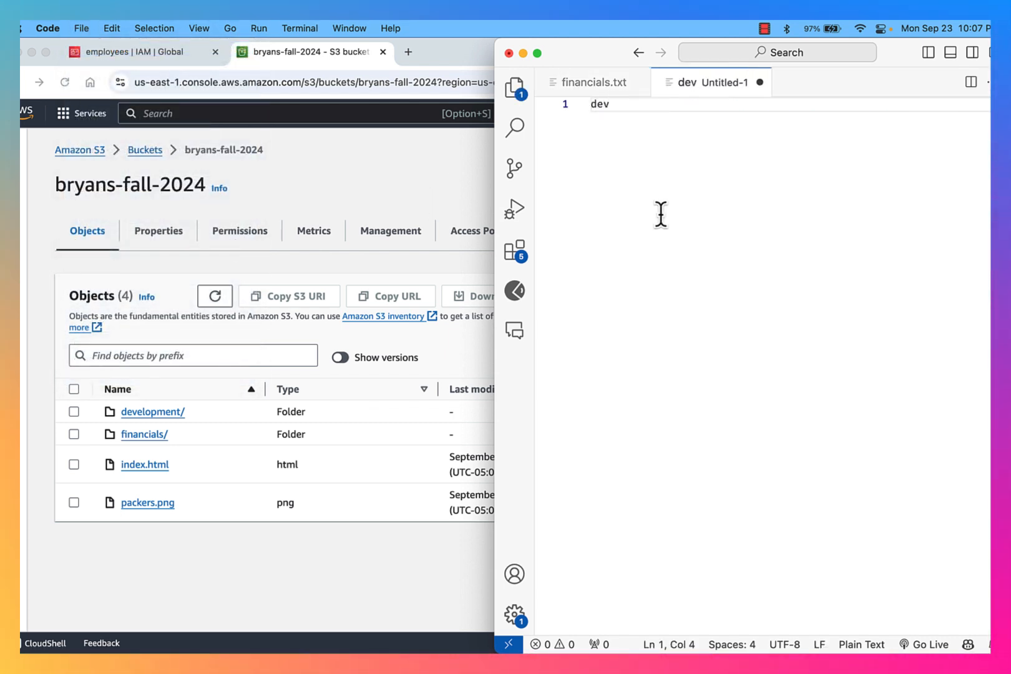
key("super+s")
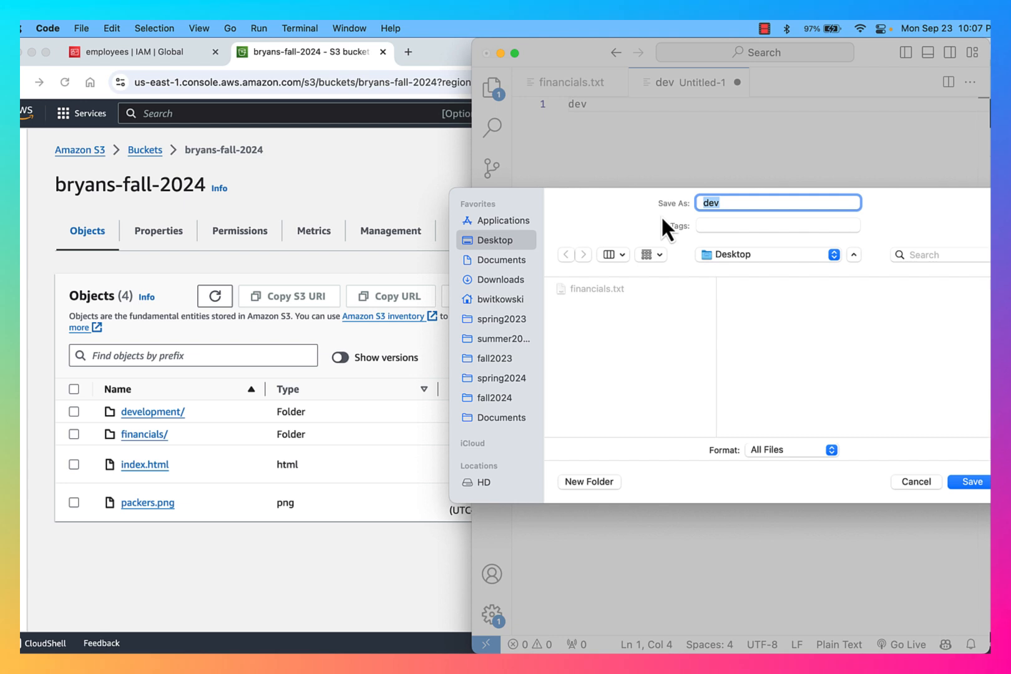
key("Right")
type(".txt")
key("Return")
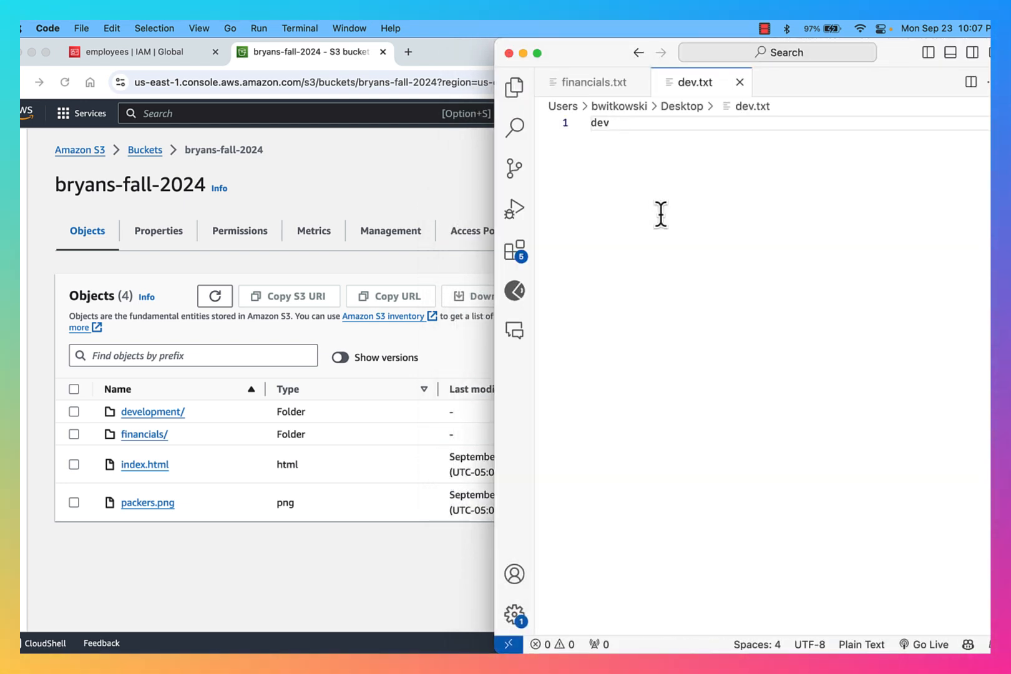
Upload the Desktop financials.txt into bryans-fall-2024's financials/ folder and open that destination
left_click(140, 433)
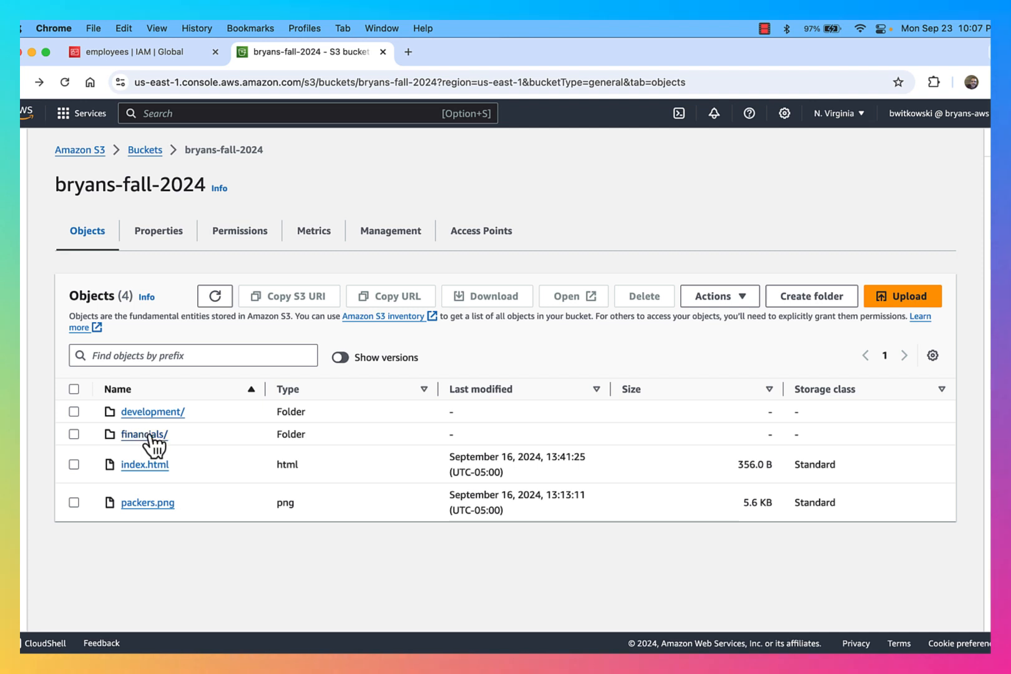
left_click(518, 468)
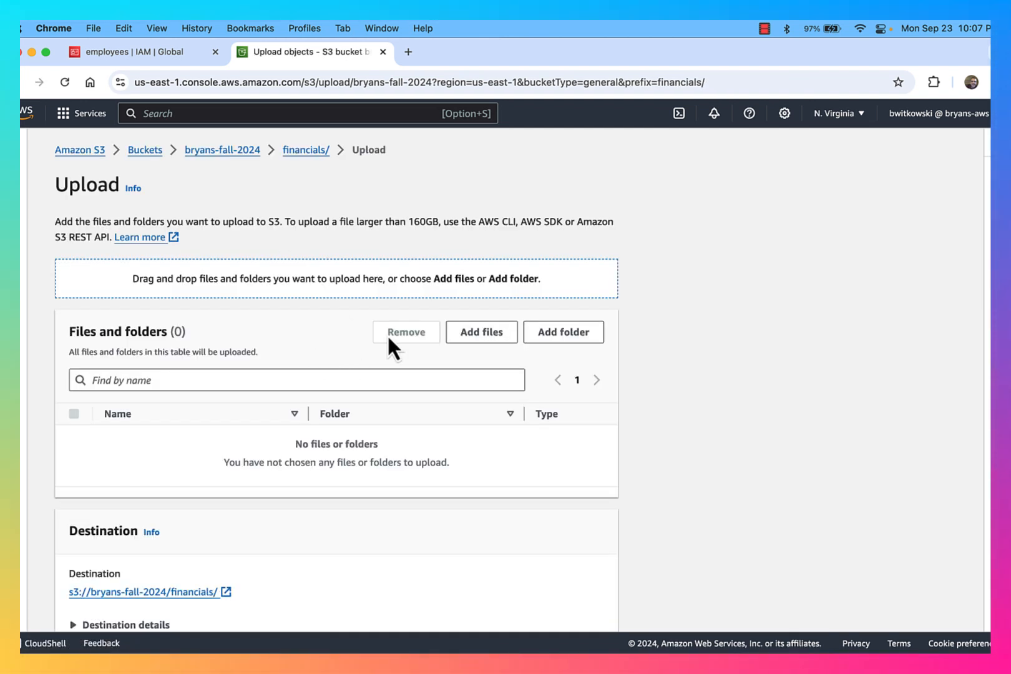
left_click(477, 332)
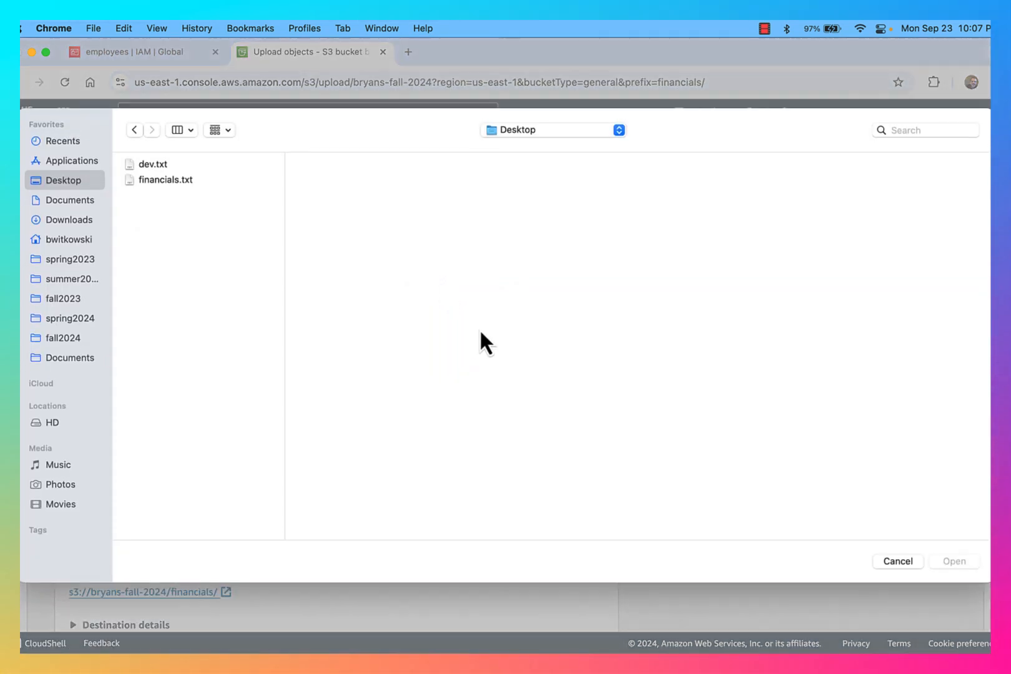
double_click(175, 183)
scroll(603, 517, "down", 1)
scroll(608, 524, "down", 3)
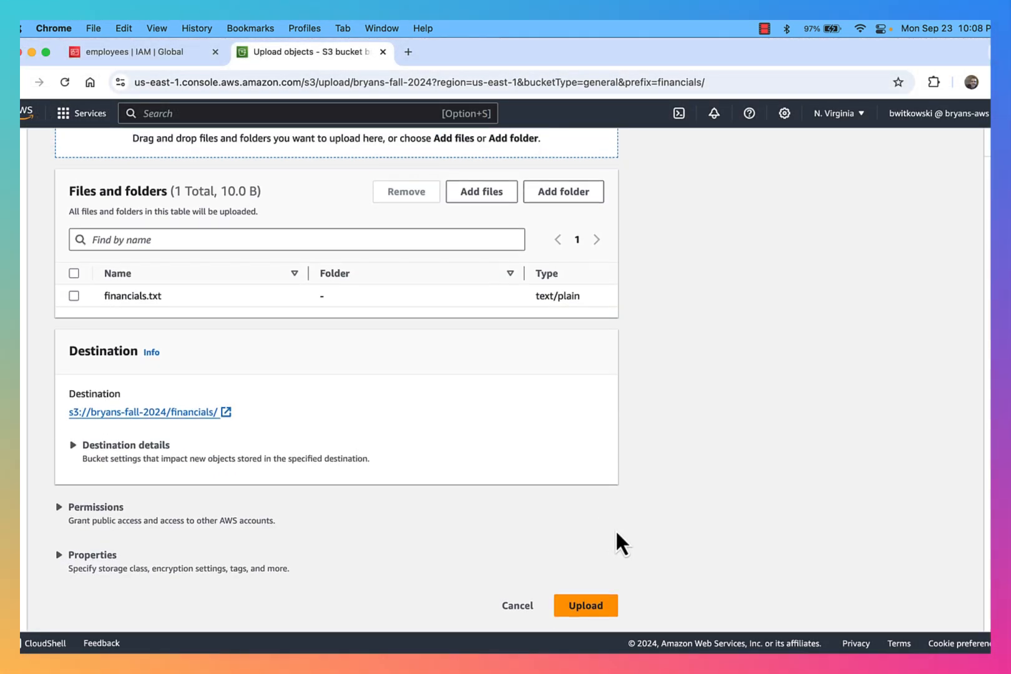
left_click(602, 605)
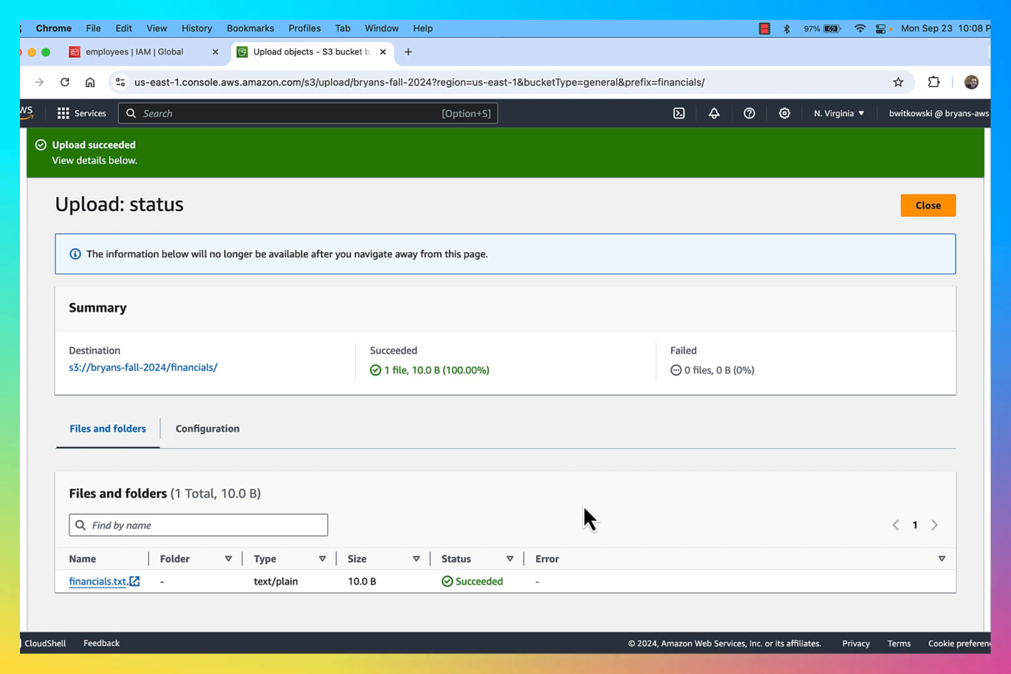
left_click(215, 373)
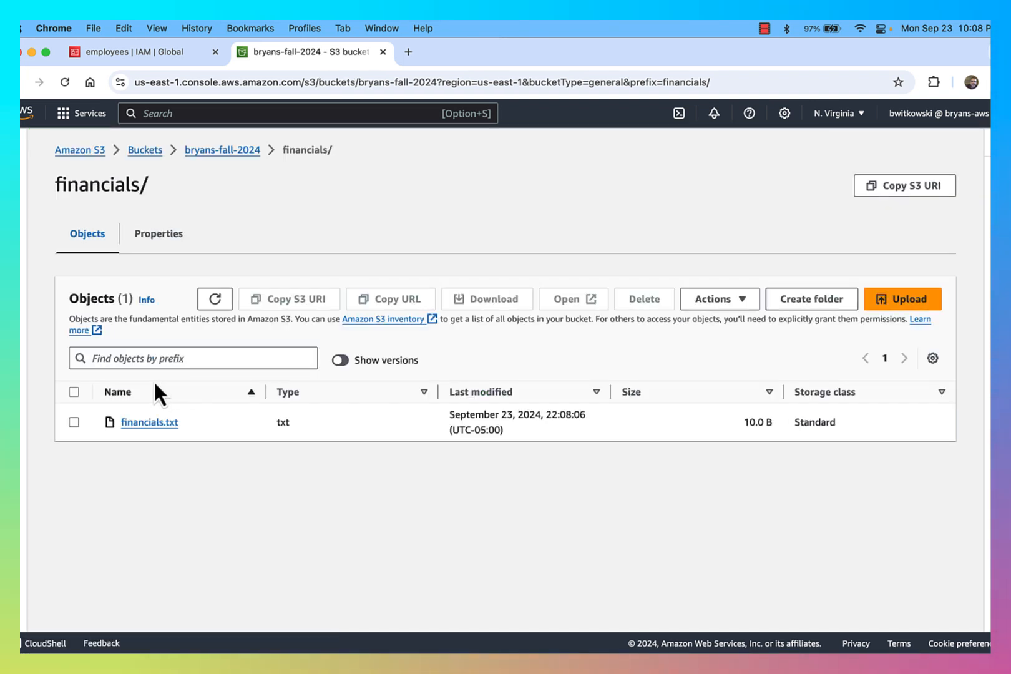
Upload dev.txt from the Desktop into bryans-fall-2024's development/ folder
left_click(211, 151)
left_click(139, 411)
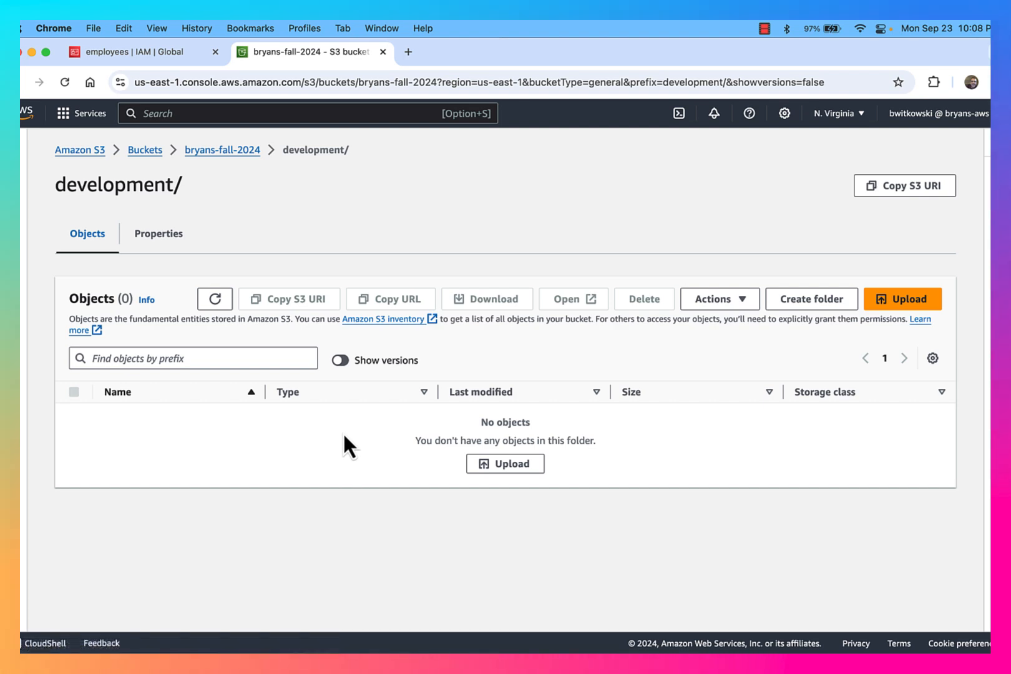
left_click(874, 304)
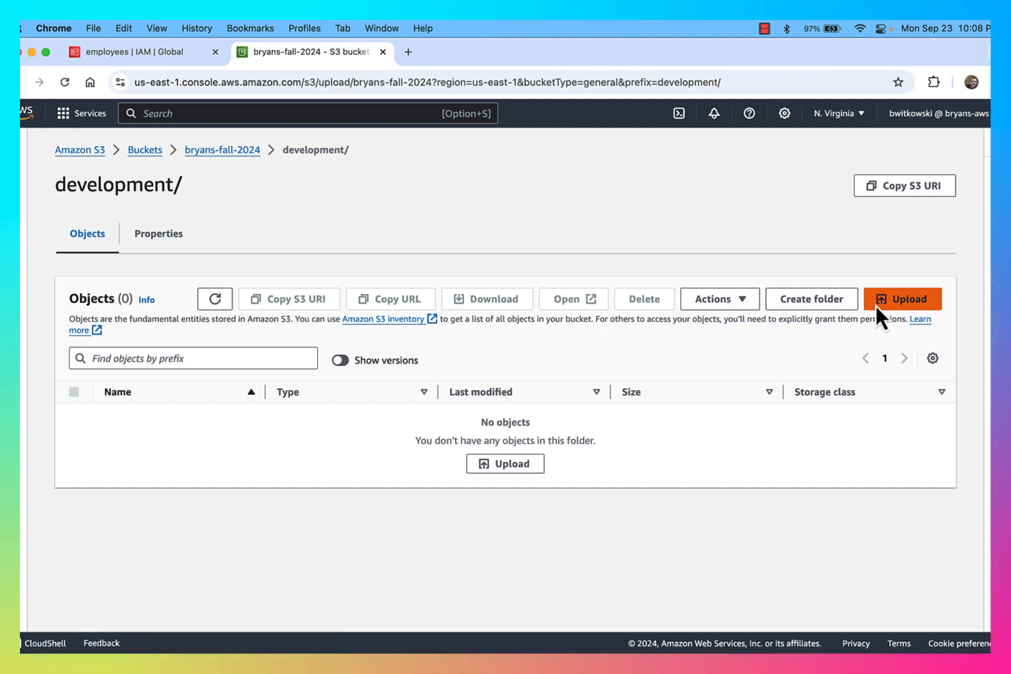
left_click(479, 337)
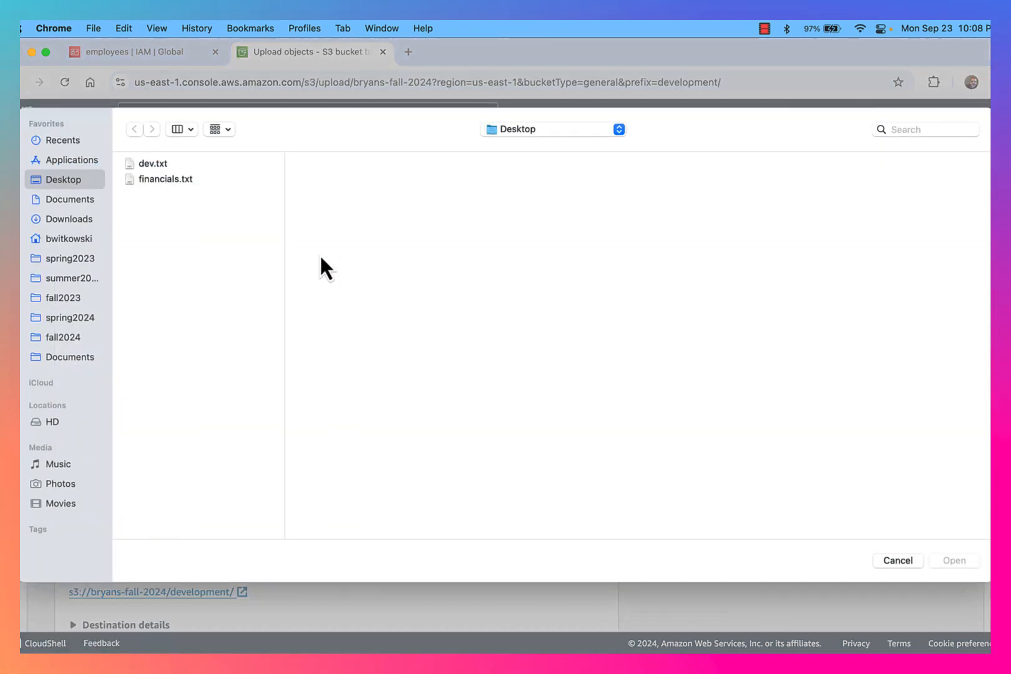
left_click(145, 163)
double_click(145, 165)
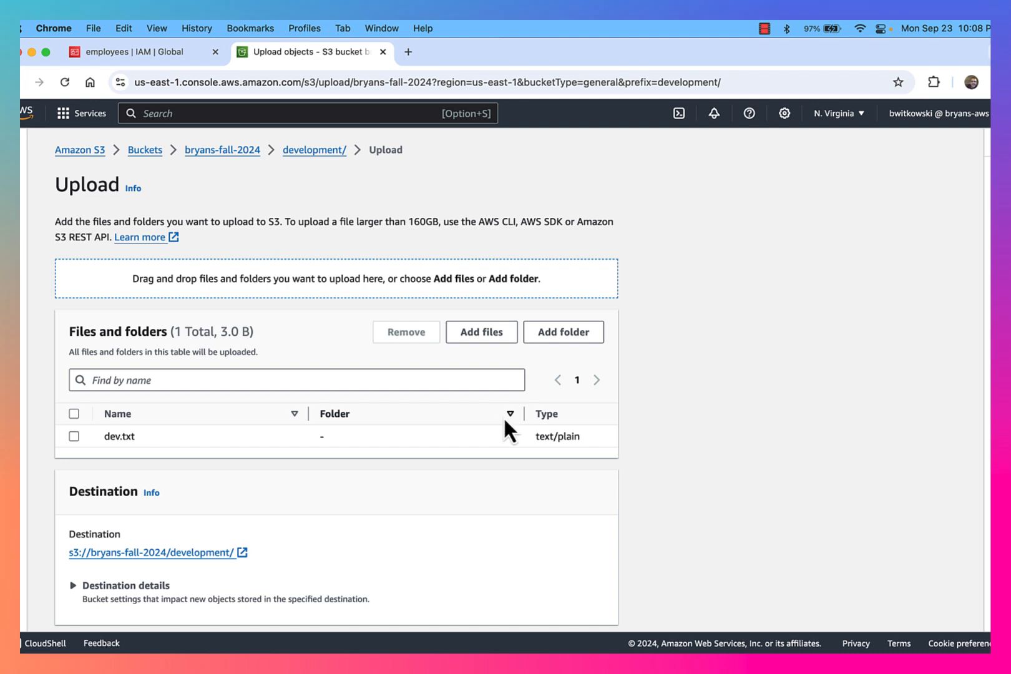
scroll(551, 494, "down", 5)
left_click(581, 608)
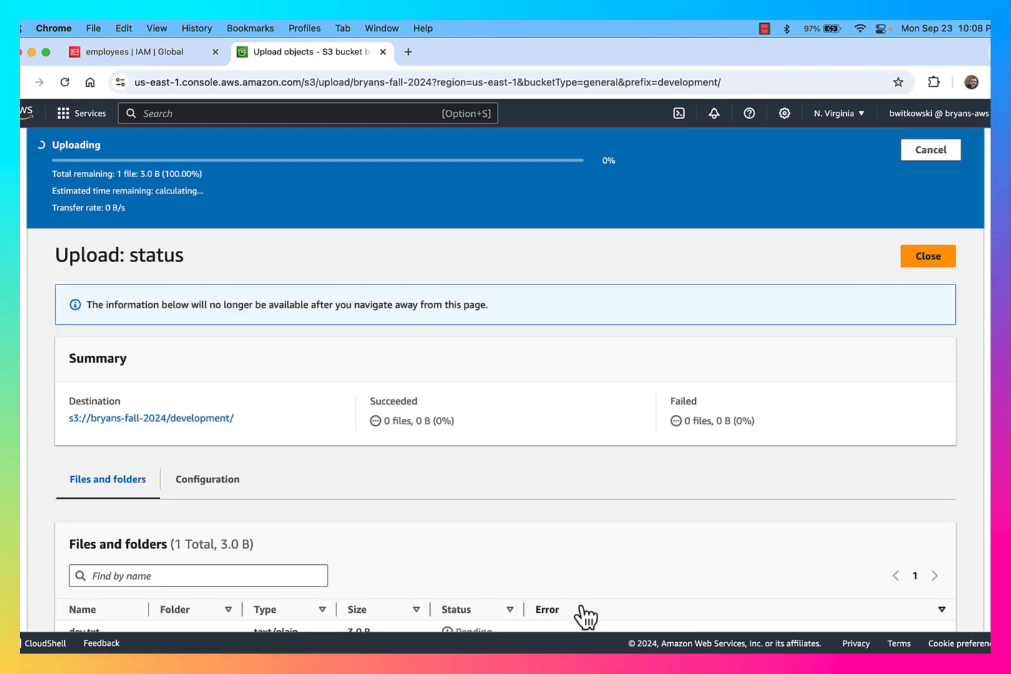
left_click(926, 206)
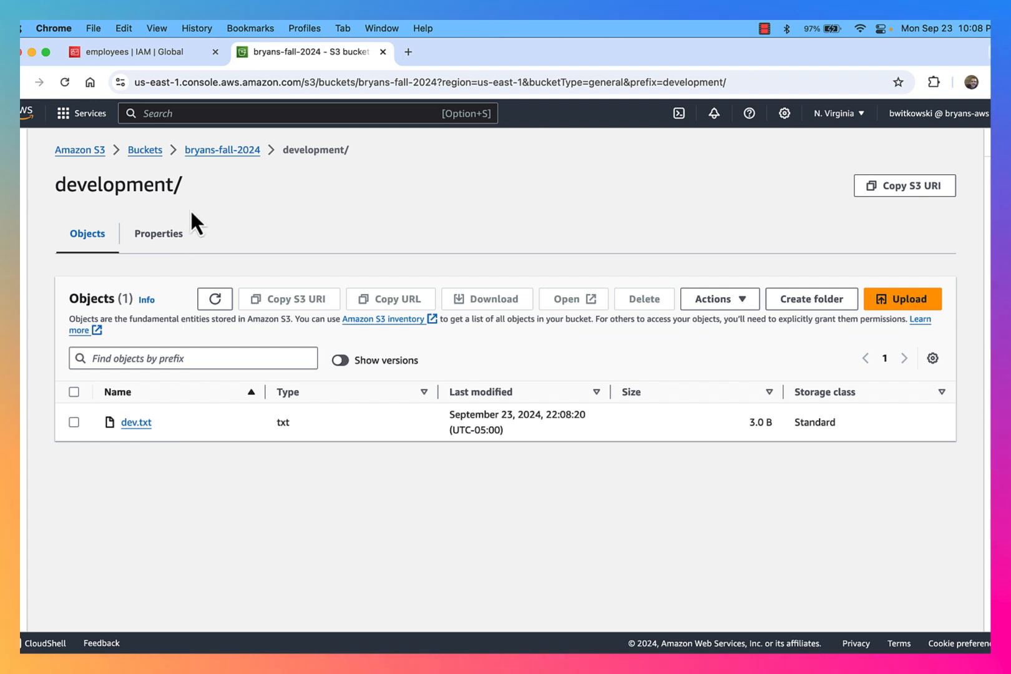
Confirm dev.txt in development/, check financials/, and return to the bucket's top level
left_click(215, 151)
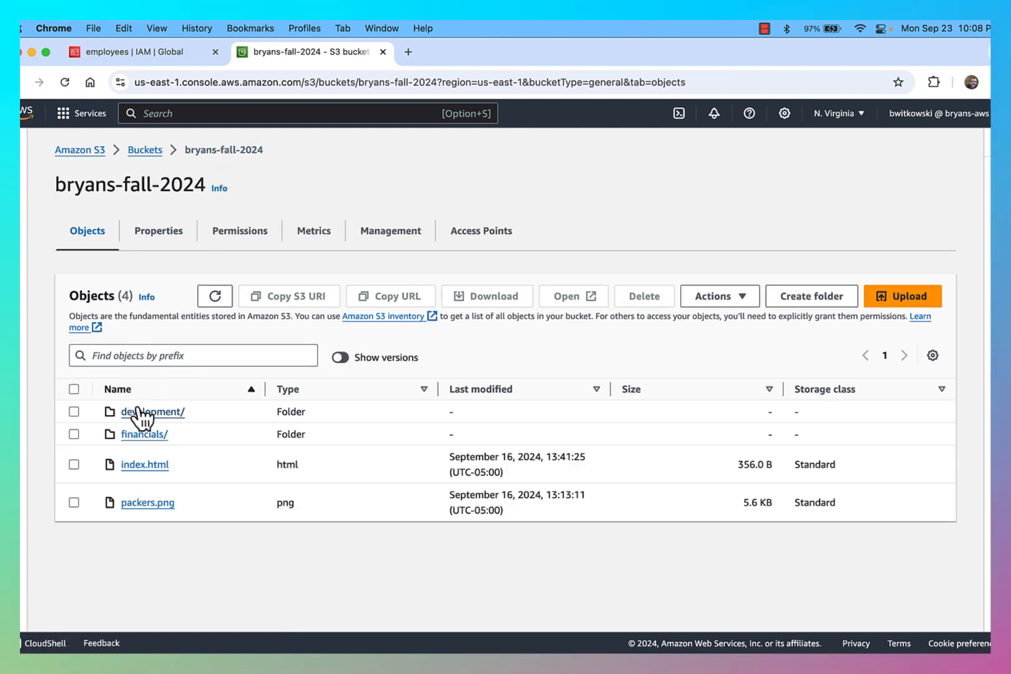
left_click(140, 411)
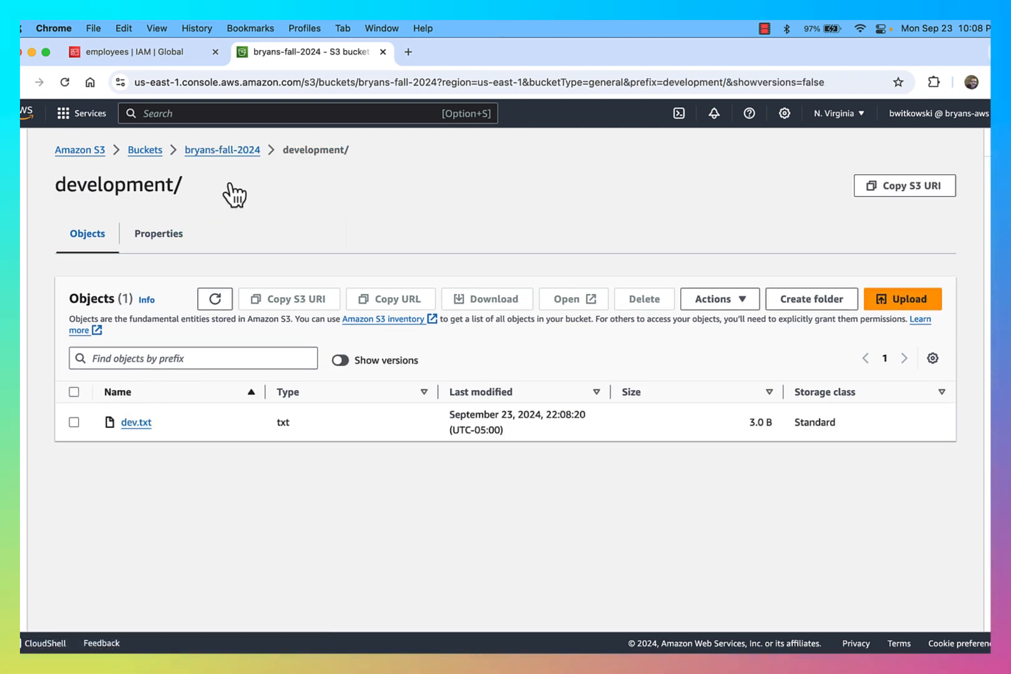
left_click(220, 151)
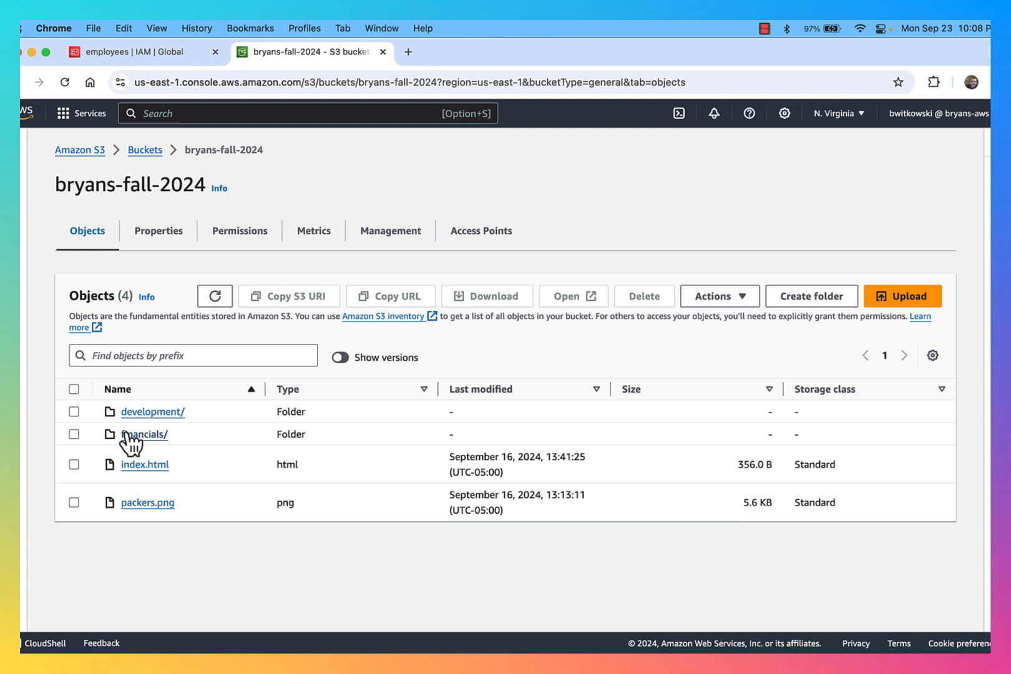
left_click(132, 435)
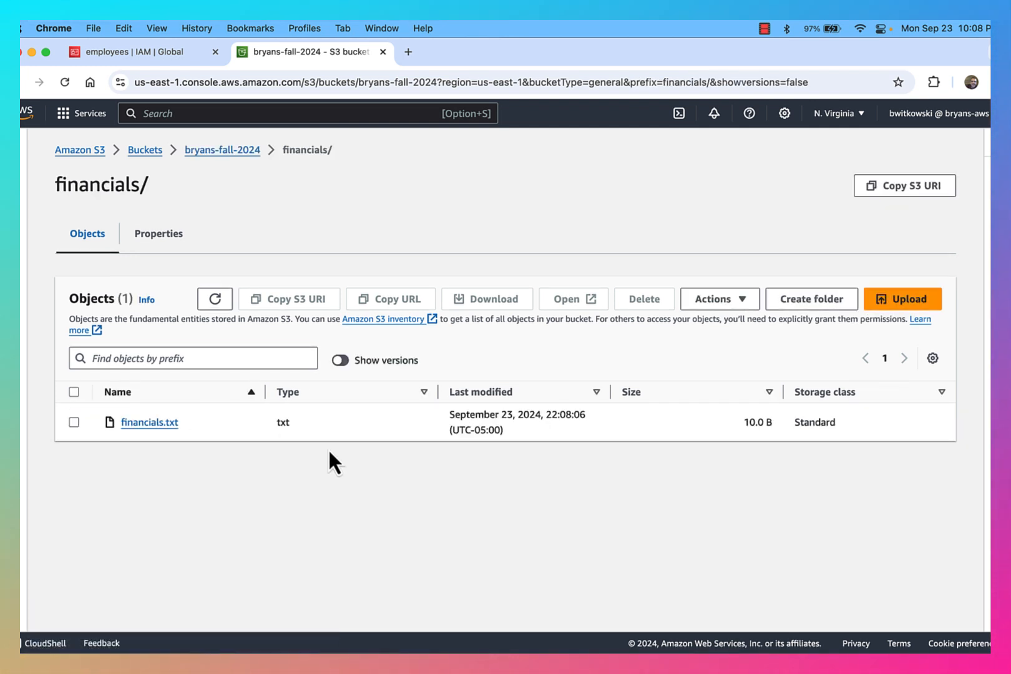
left_click(243, 163)
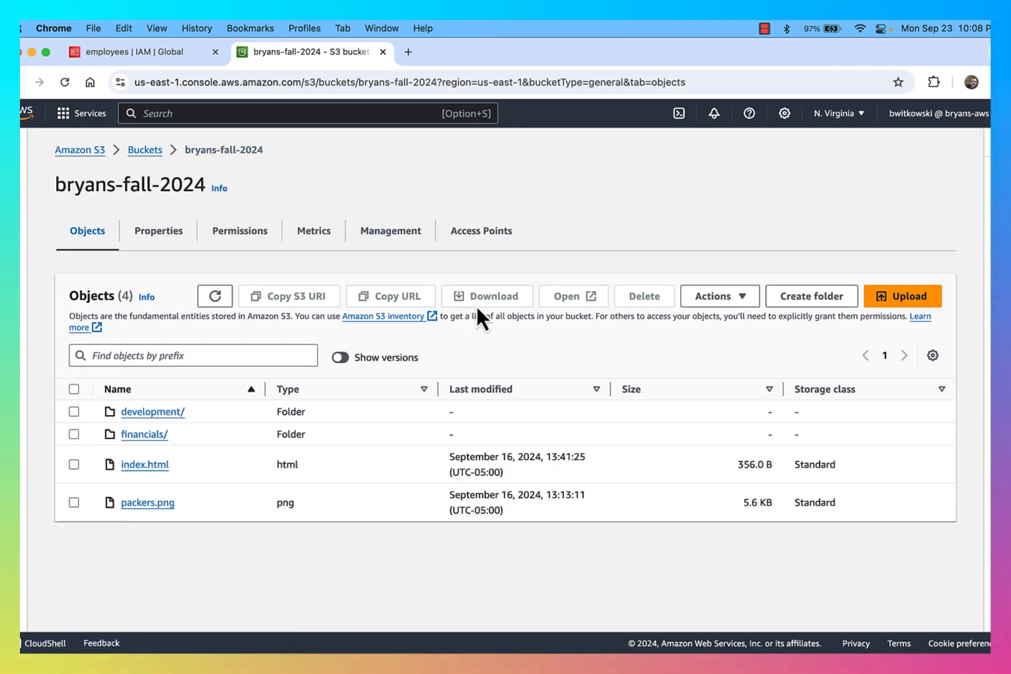
key("ctrl+Up")
As dev1, refresh development/ to see dev.txt, then open financials/ to see financials.txt
left_click(332, 268)
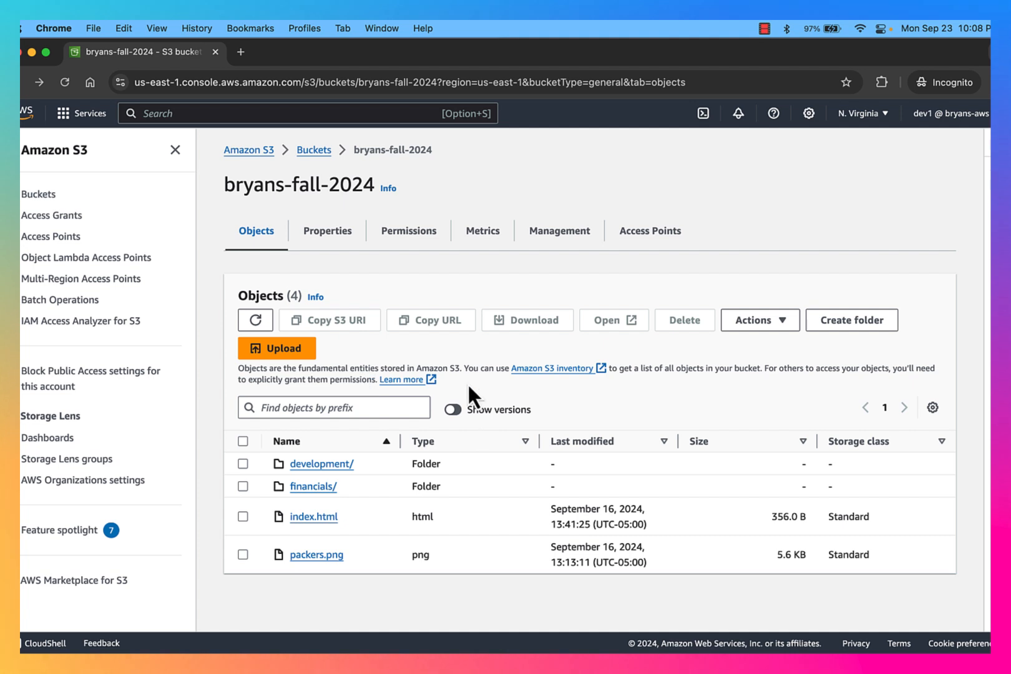
left_click(320, 465)
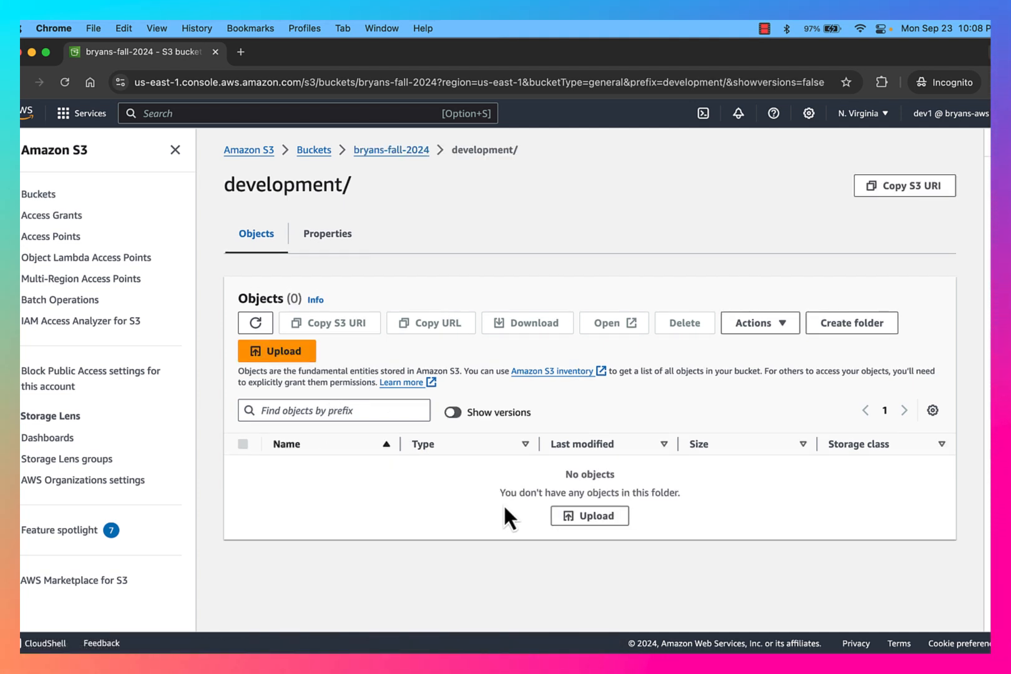
left_click(255, 323)
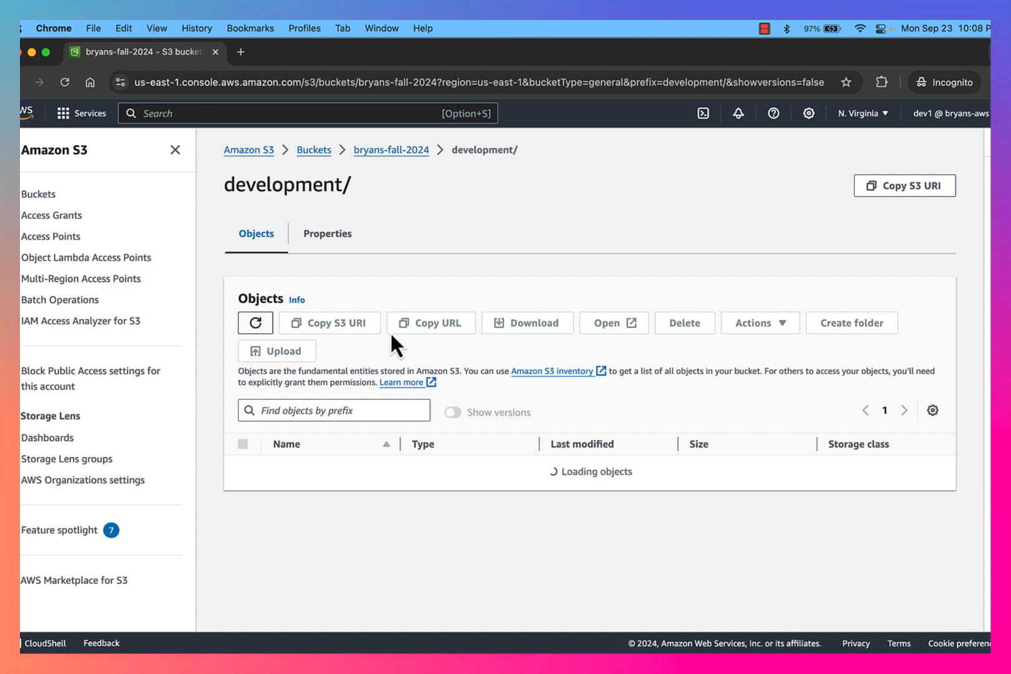
left_click(404, 151)
left_click(315, 487)
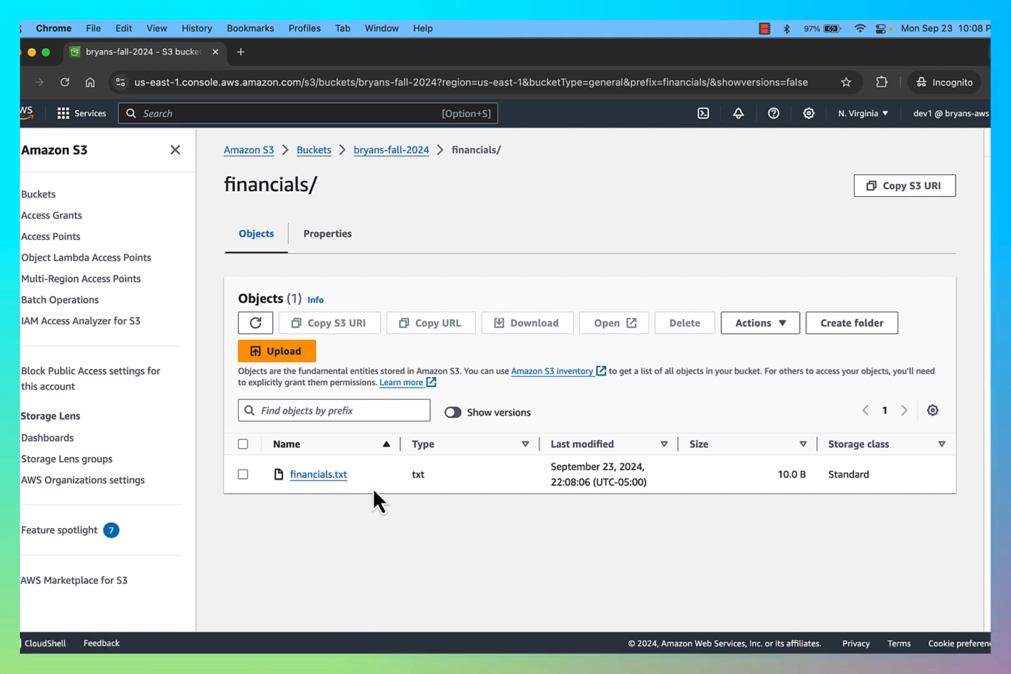
In the admin window, open EmployeeListBucket from the employees group's Permissions in the JSON editor
mouse_move(978, 29)
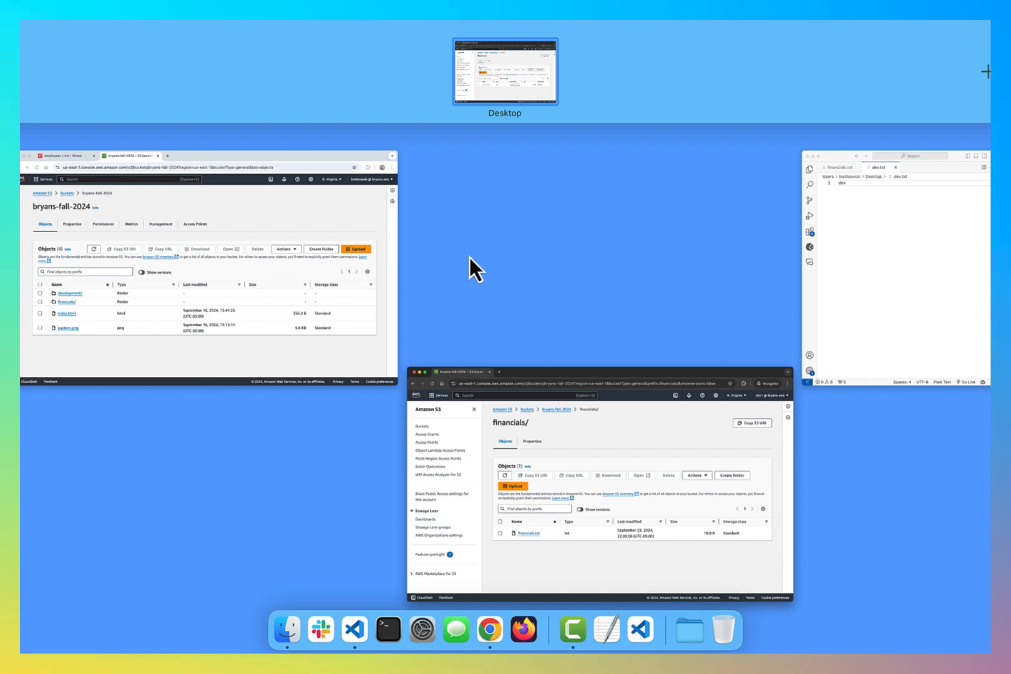
left_click(289, 325)
left_click(154, 53)
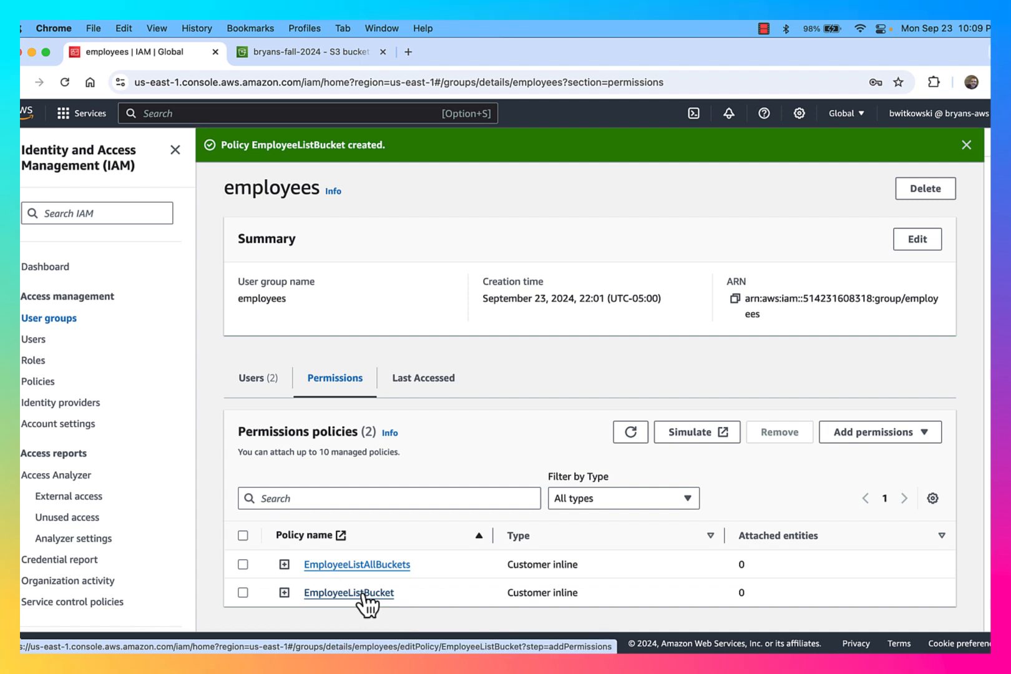
left_click(365, 594)
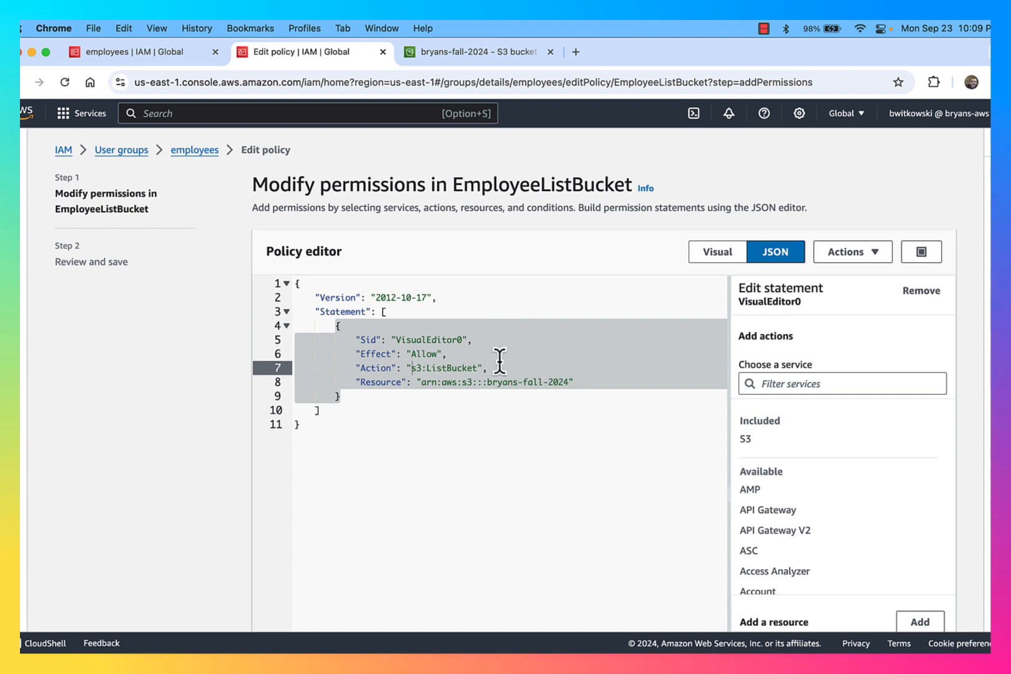
Highlight s3:ListBucket in the JSON, then show the policy visually with the S3 statement expanded
left_click(476, 367)
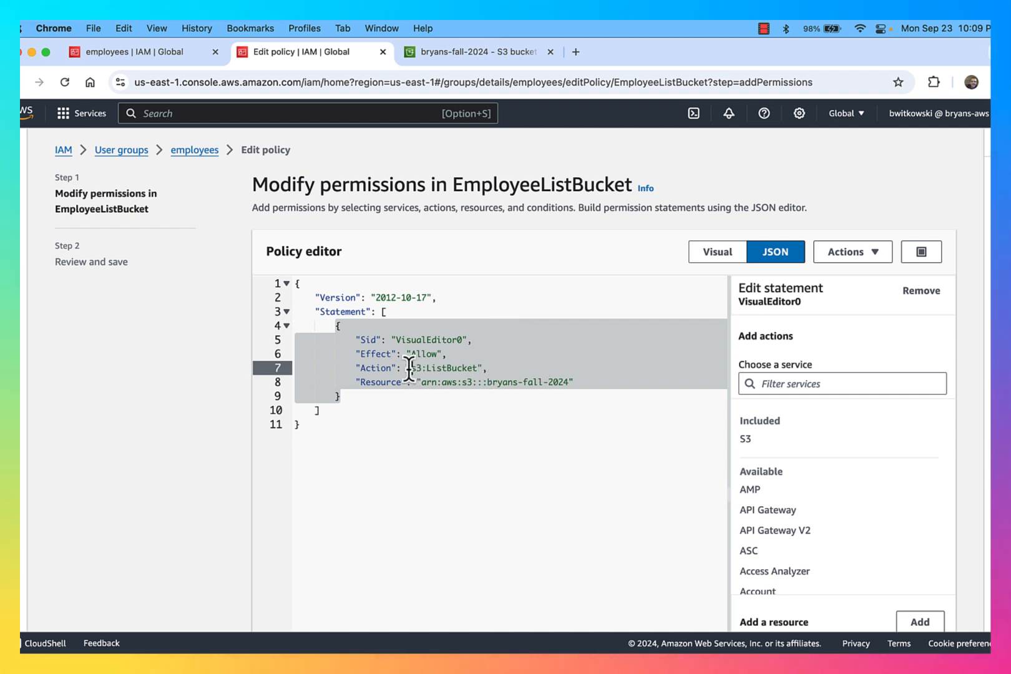
left_click_drag(410, 368, 482, 368)
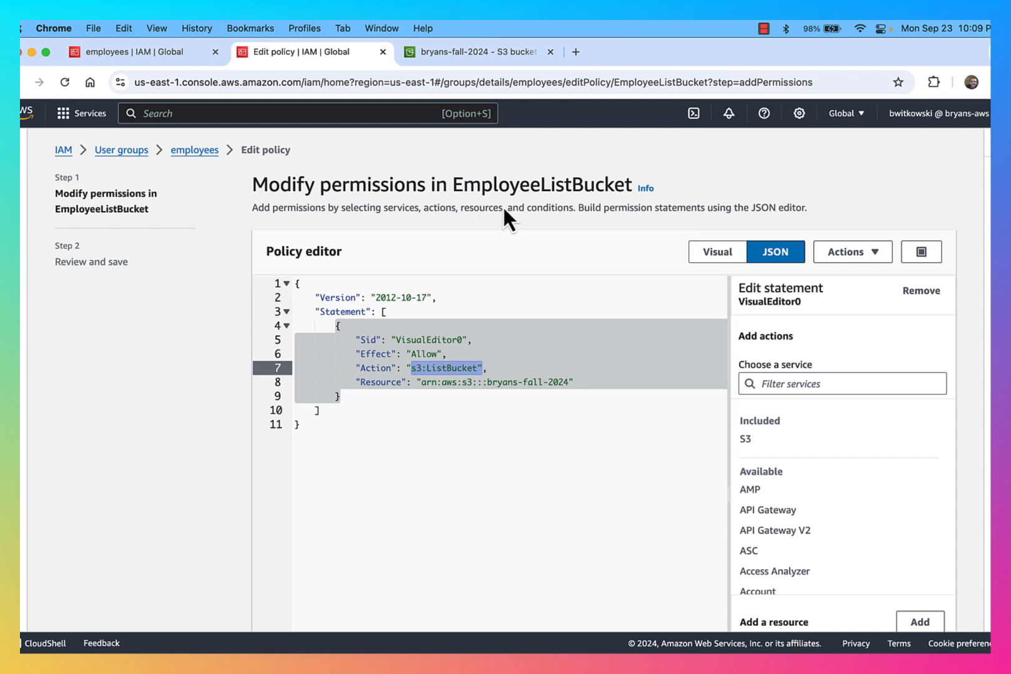
left_click(729, 254)
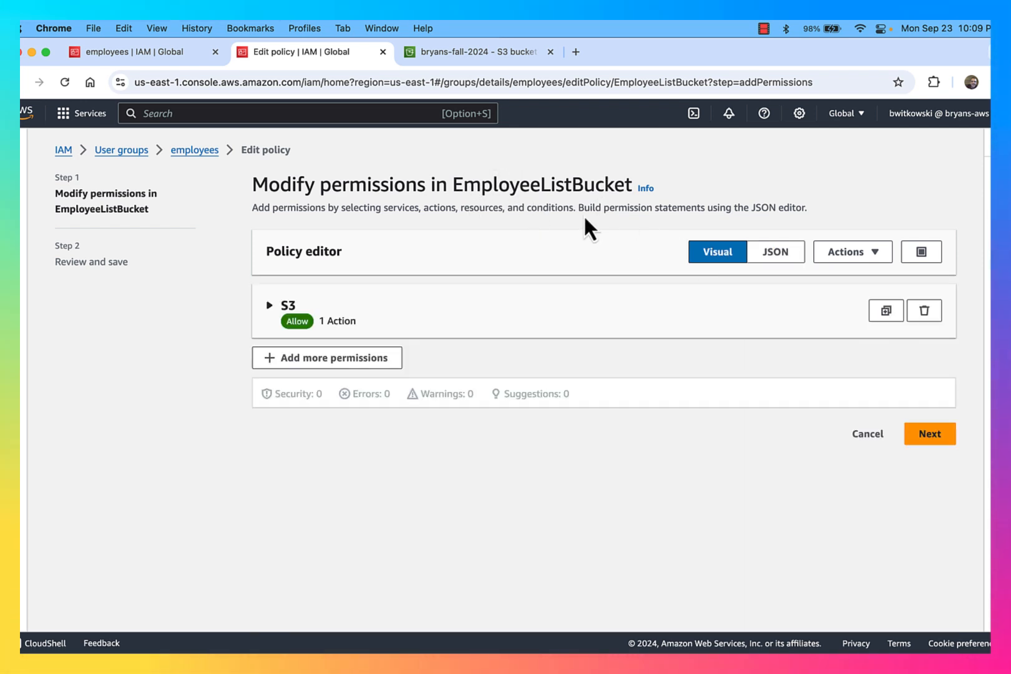
left_click(272, 309)
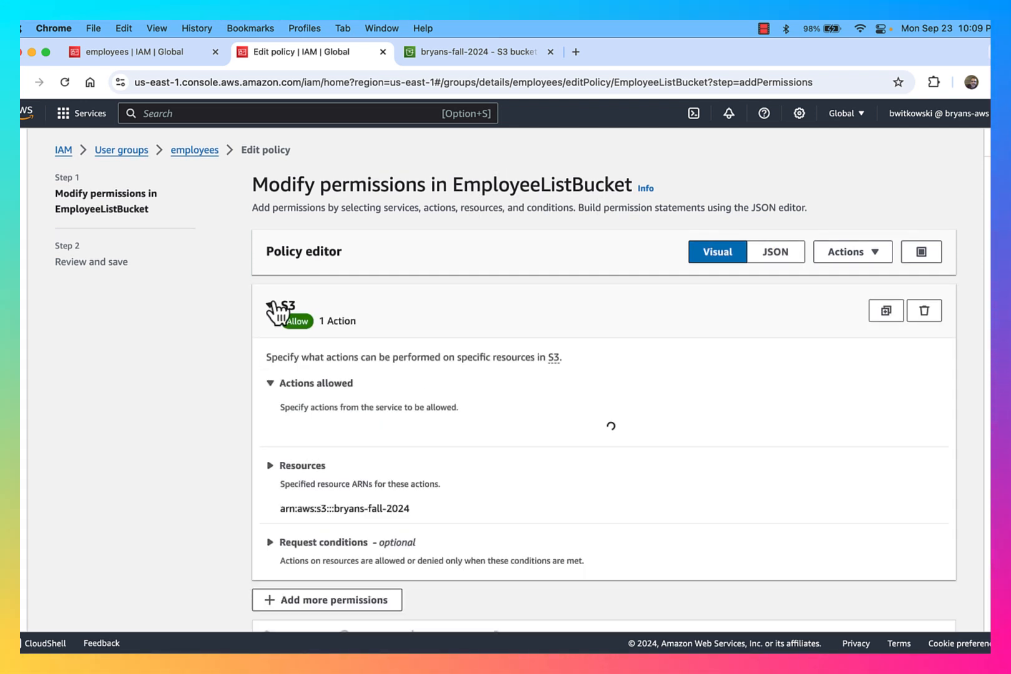
scroll(462, 418, "down", 3)
scroll(463, 423, "down", 5)
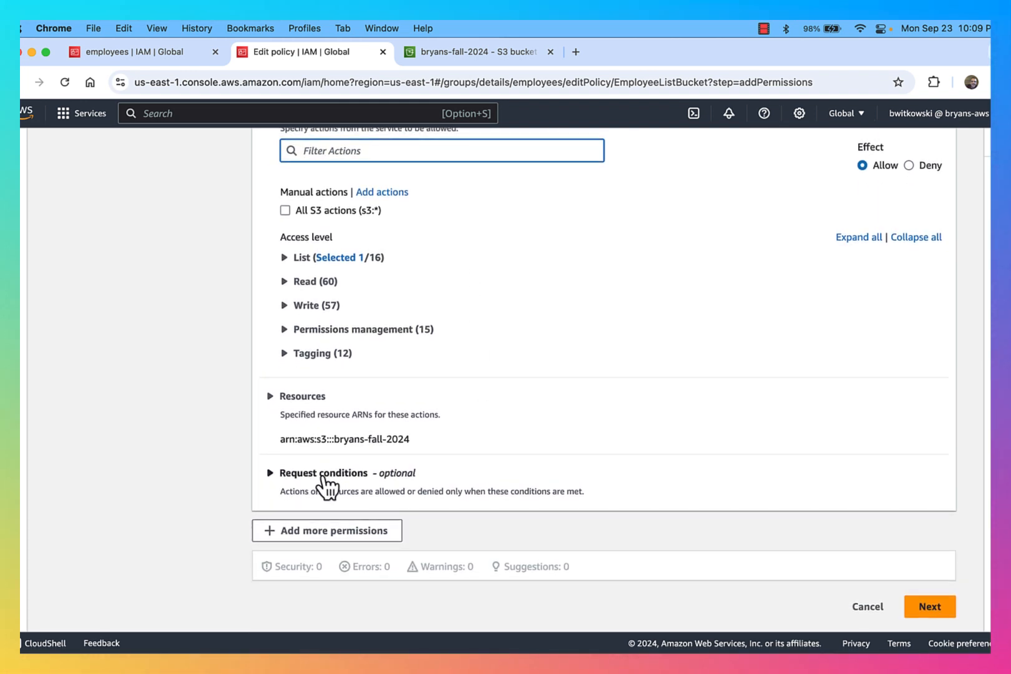
Expand Request conditions, then check the development/ folder's prefix=development in the bucket's address and return
left_click(282, 476)
scroll(429, 504, "down", 1)
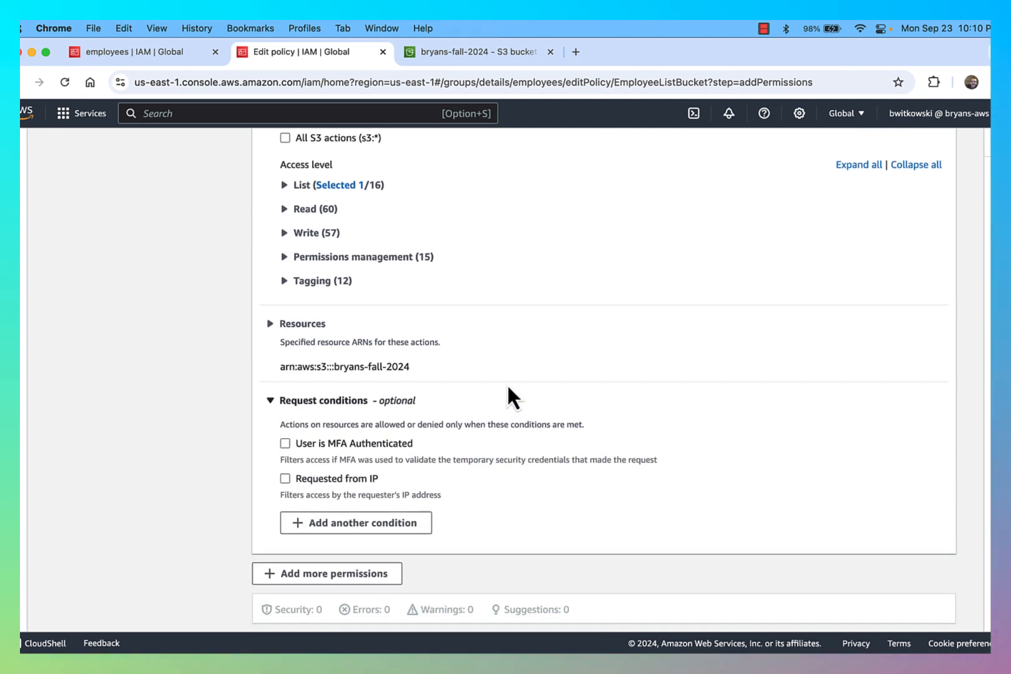
left_click(539, 47)
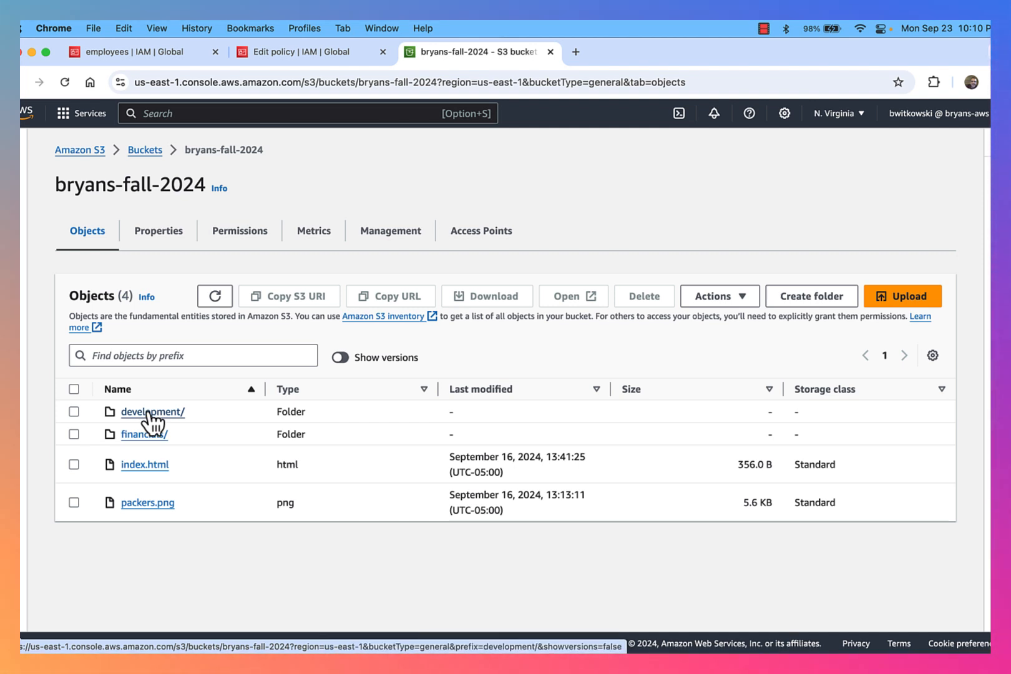
left_click(150, 413)
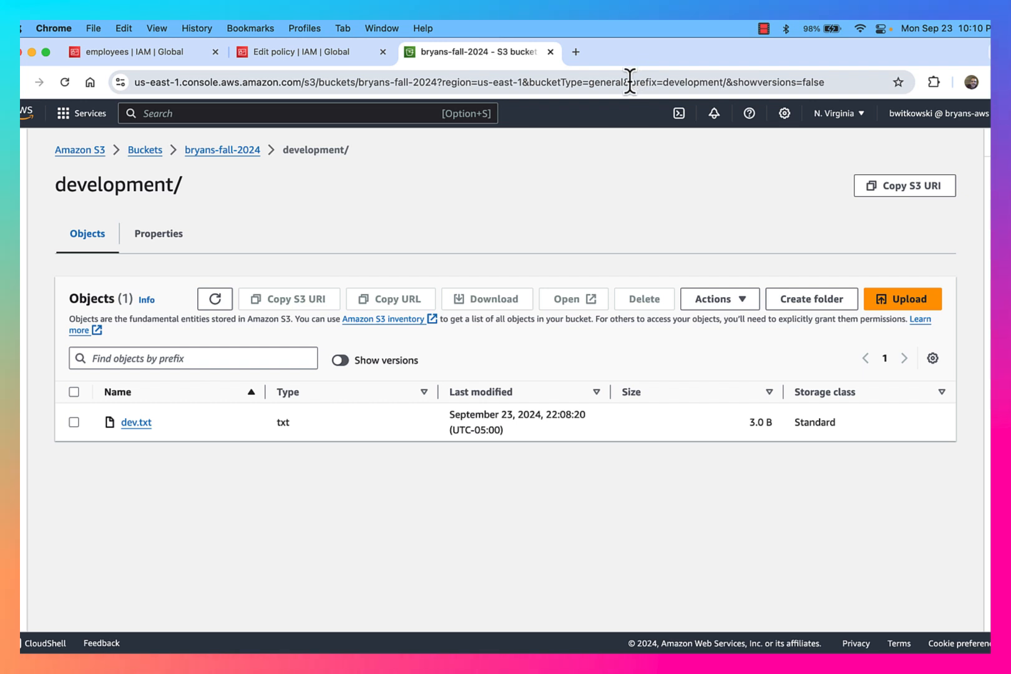
left_click_drag(623, 82, 758, 82)
left_click(755, 83)
left_click(761, 82)
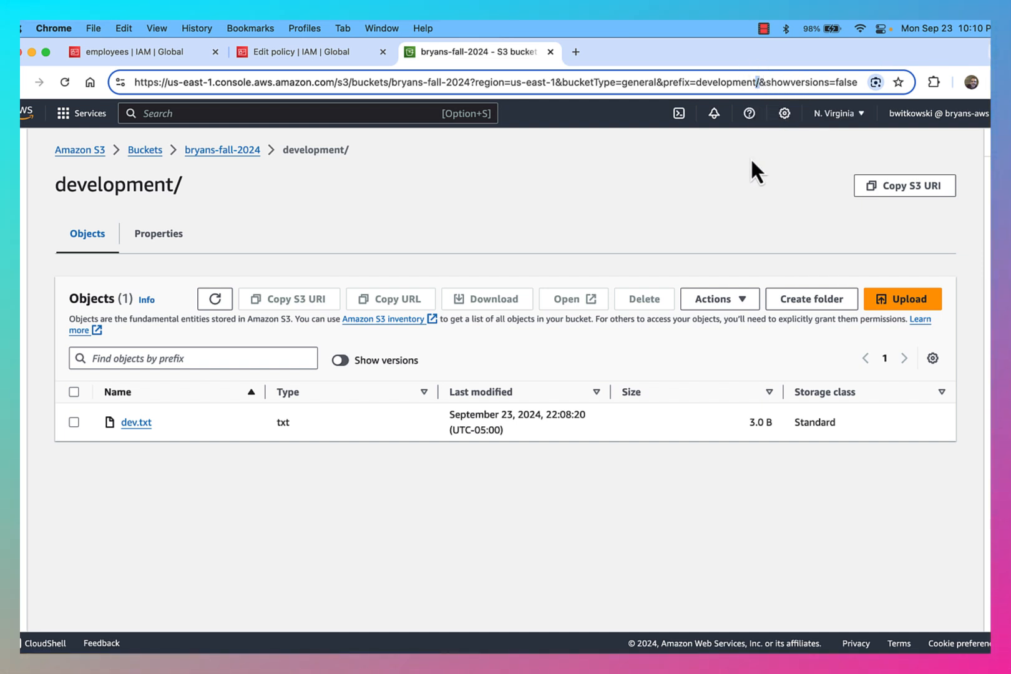
left_click(299, 52)
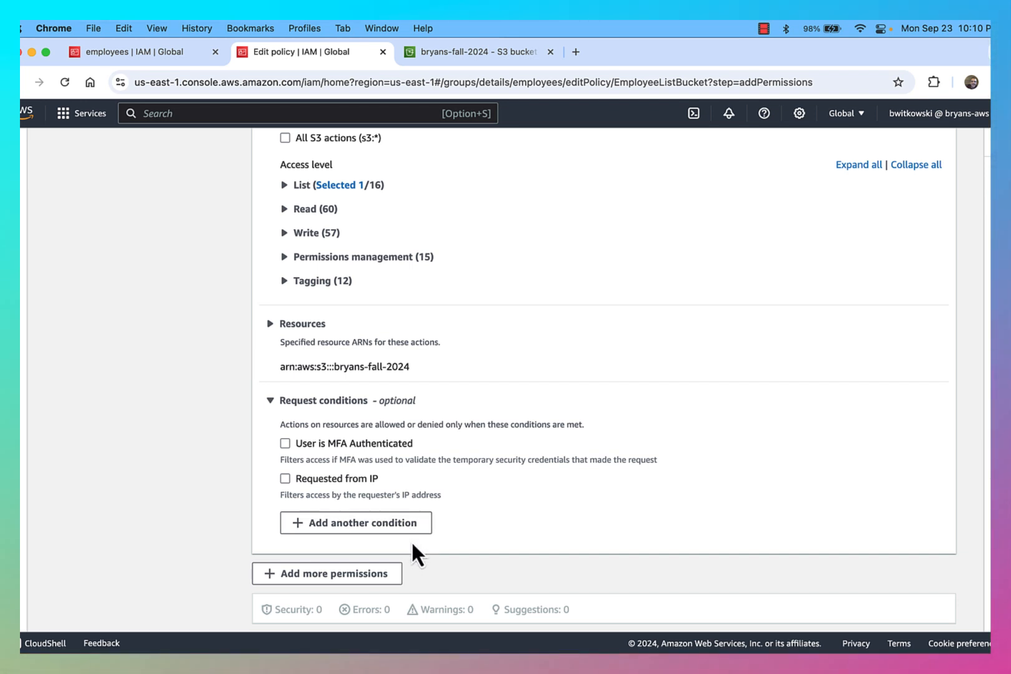
Add a request condition with key s3:prefix, operator StringEquals and value ""
left_click(406, 531)
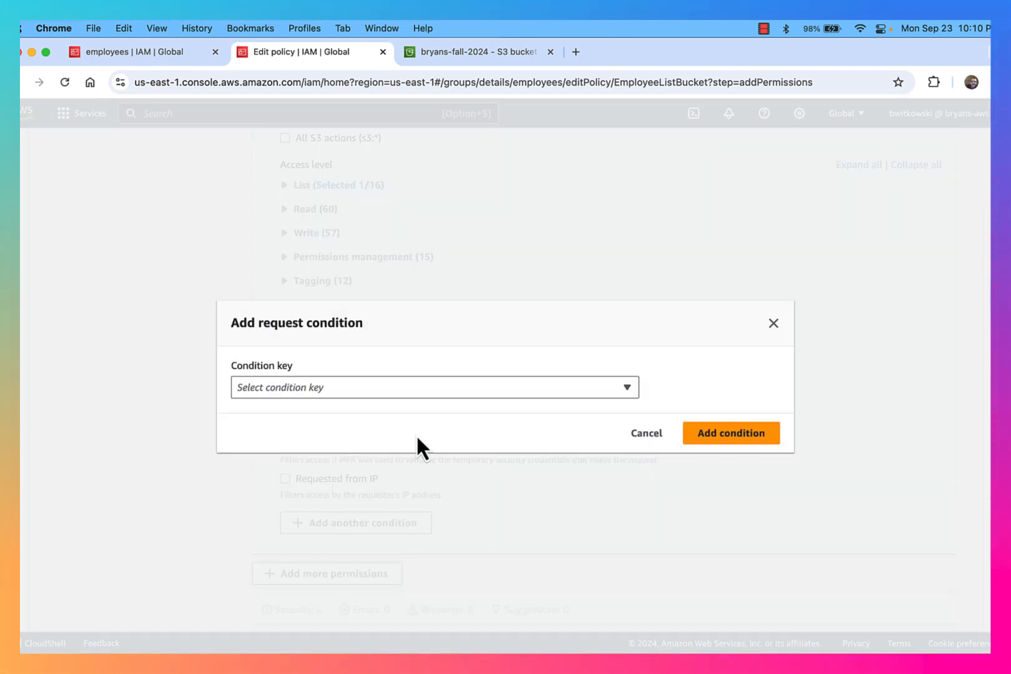
left_click(409, 387)
scroll(410, 373, "down", 10)
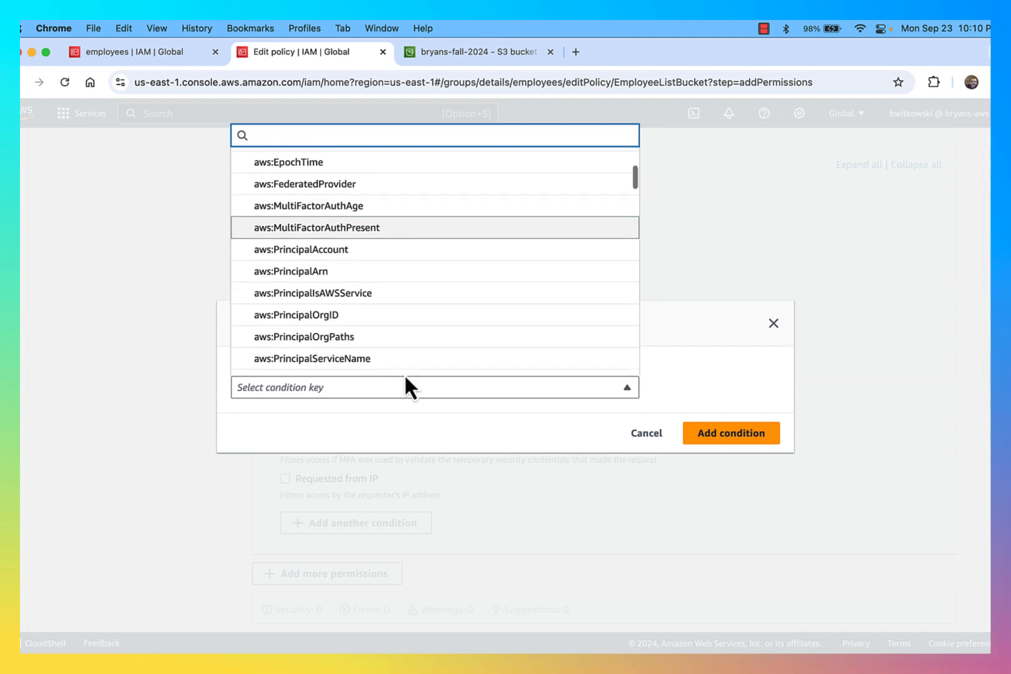
scroll(421, 331, "down", 10)
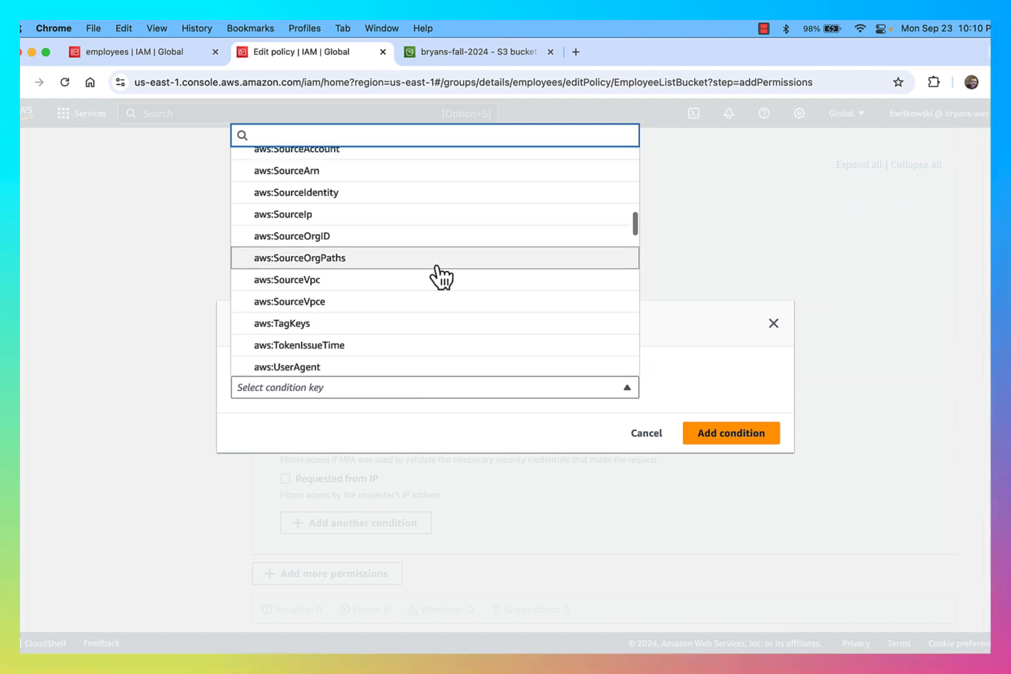
scroll(436, 322, "down", 5)
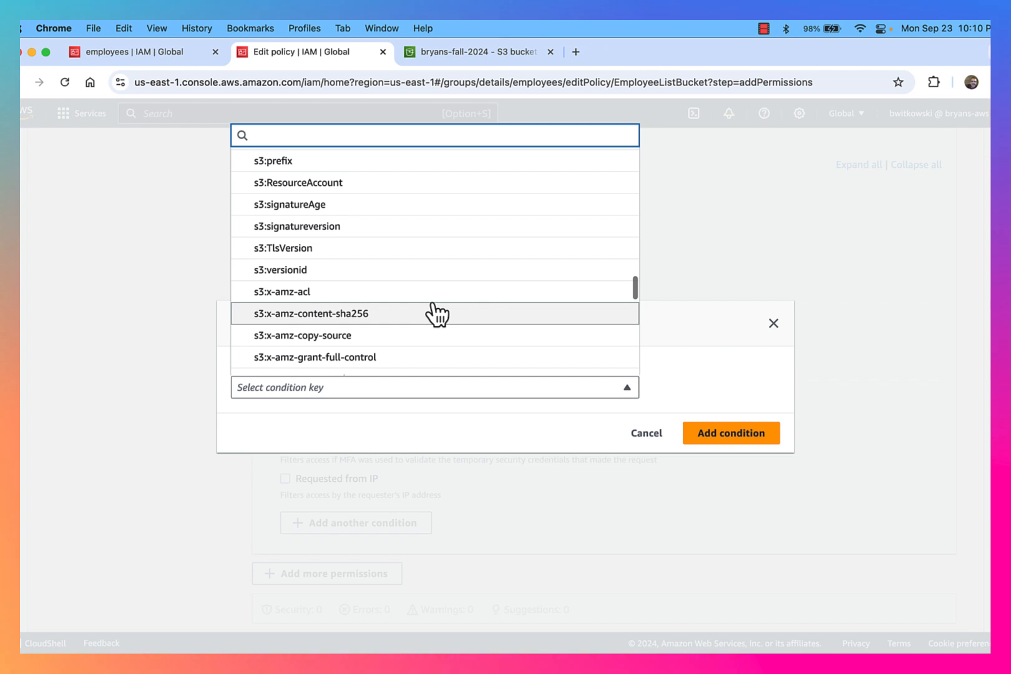
scroll(412, 293, "up", 3)
left_click(389, 265)
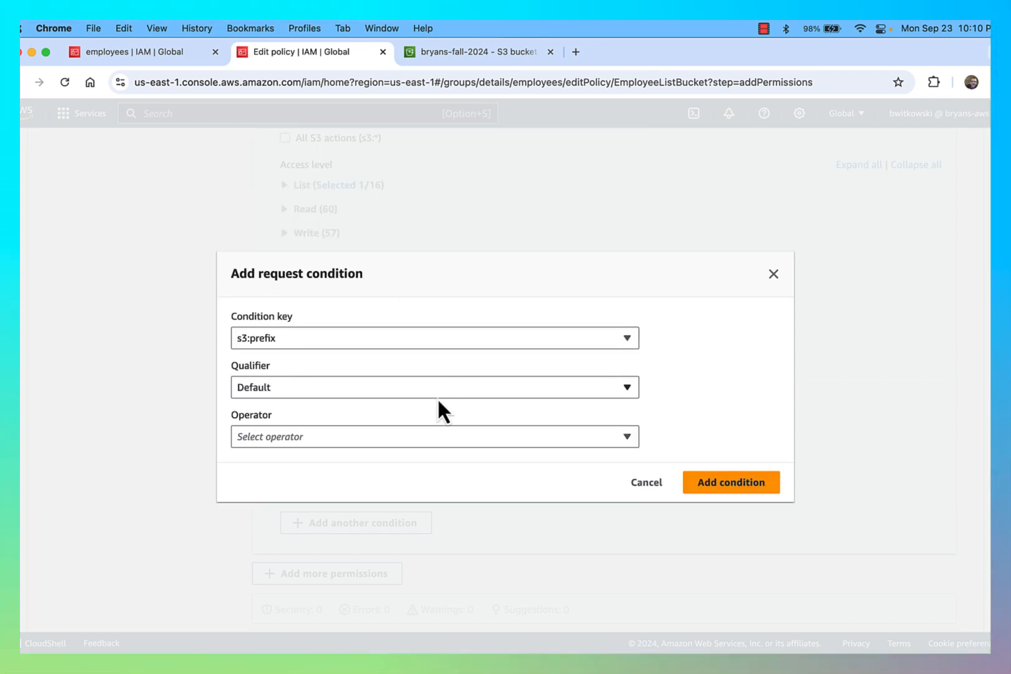
left_click(431, 439)
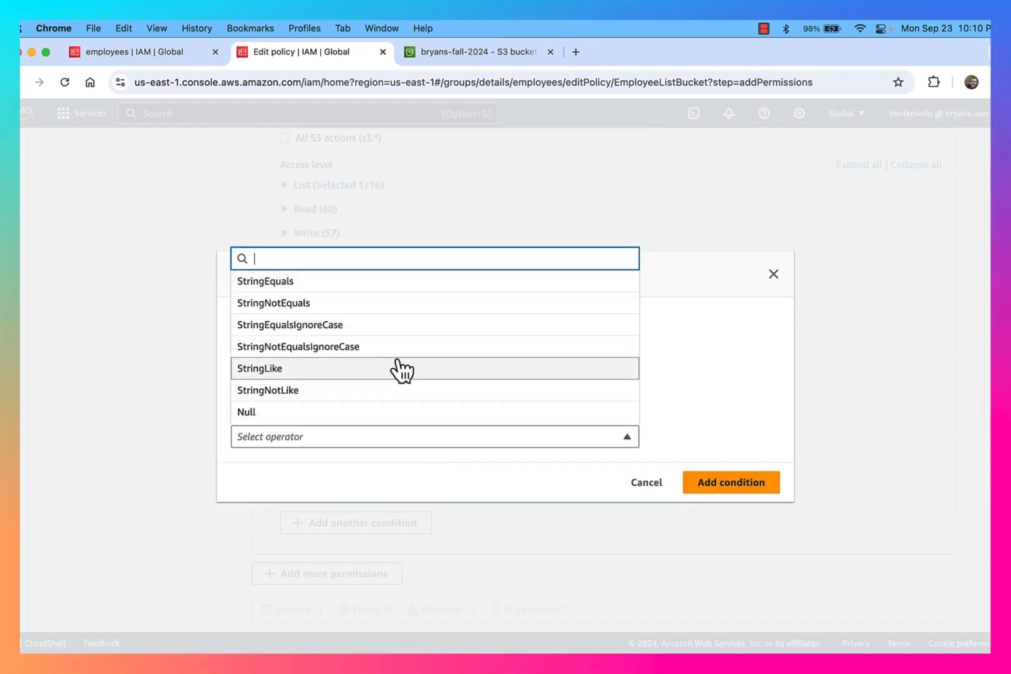
left_click(388, 284)
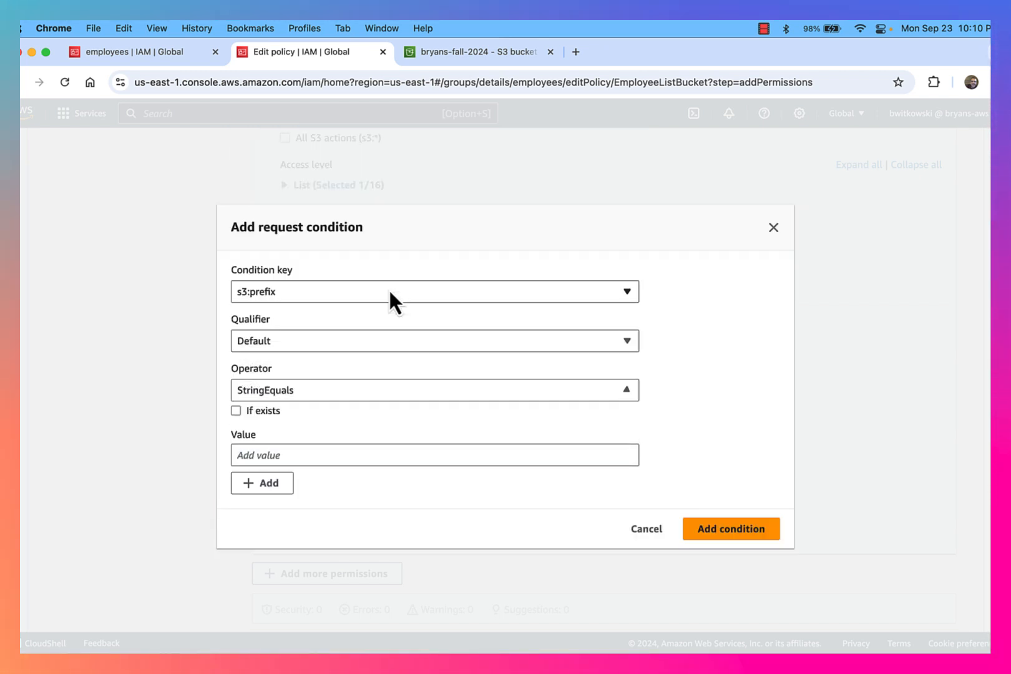
left_click(412, 462)
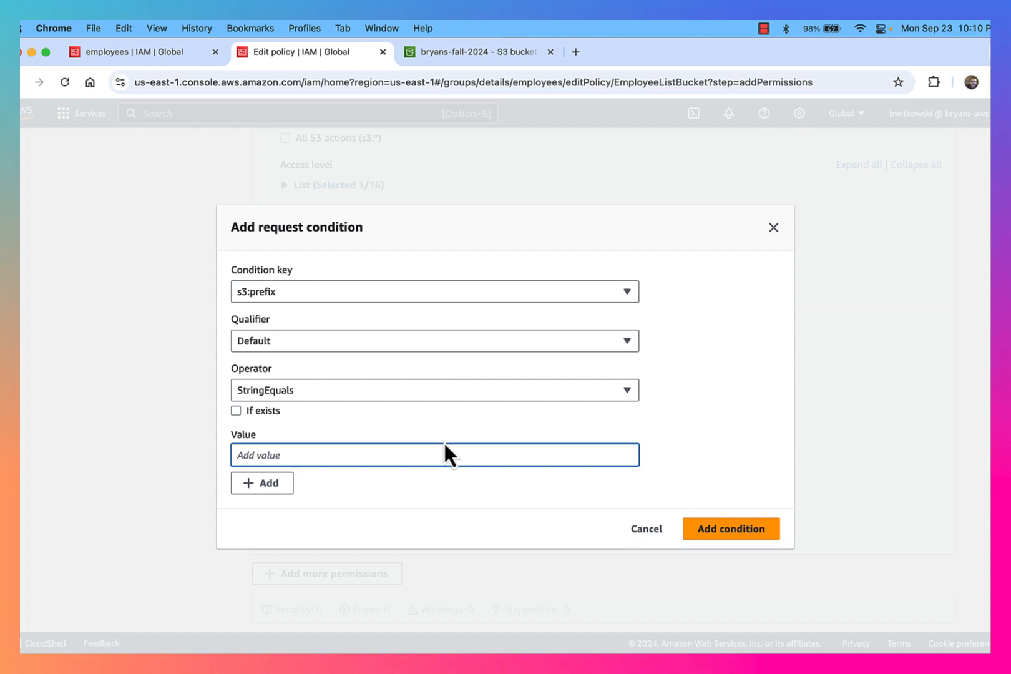
type("\"\"")
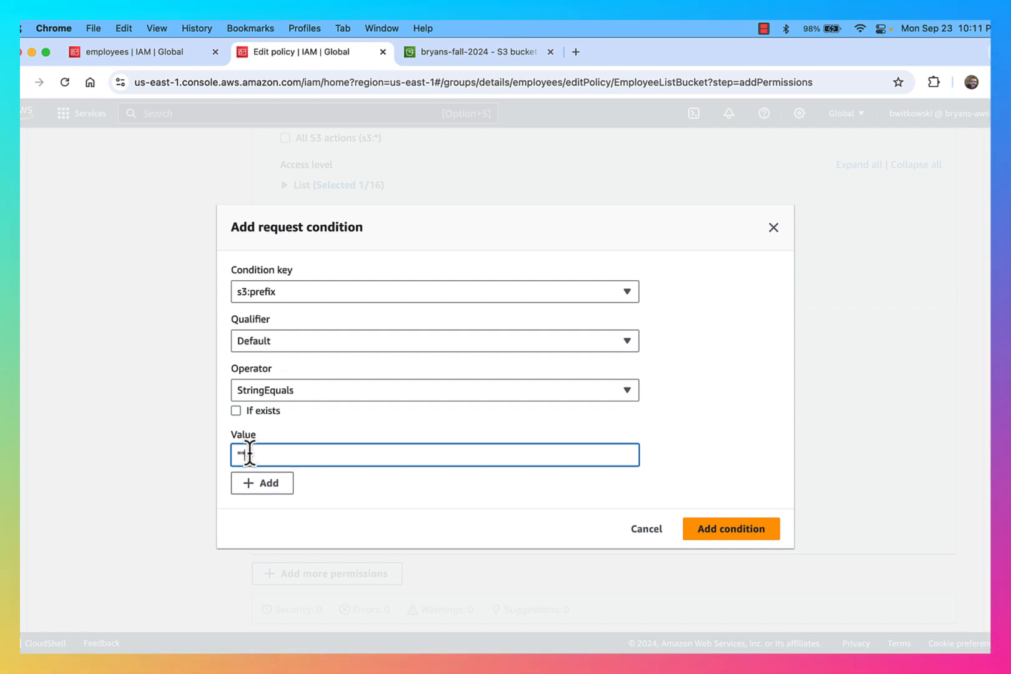
left_click_drag(249, 455, 234, 454)
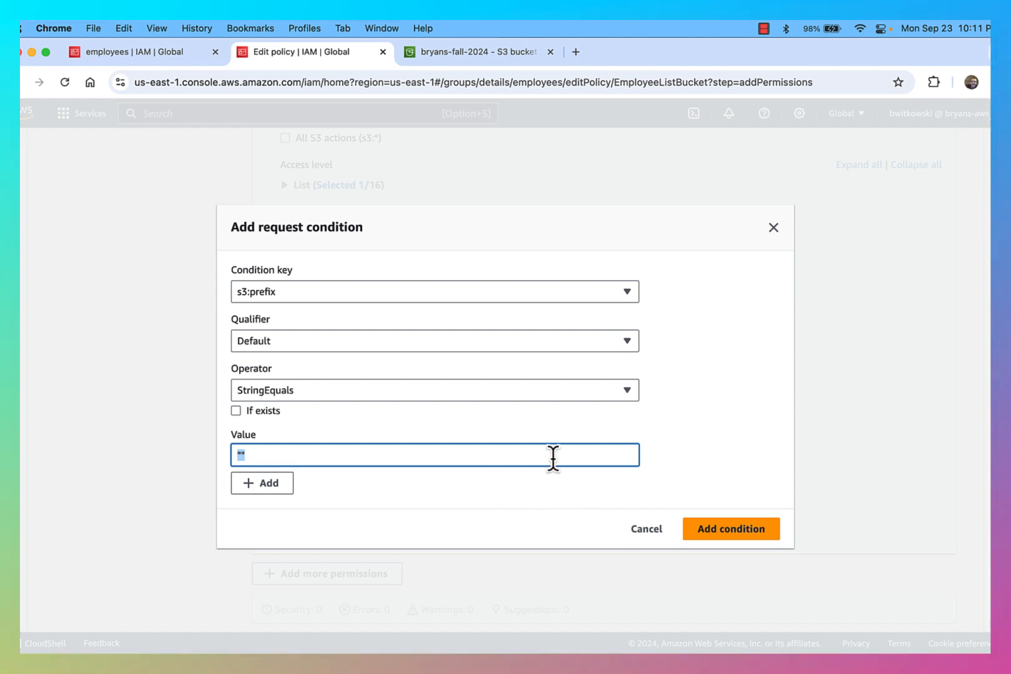
left_click(739, 527)
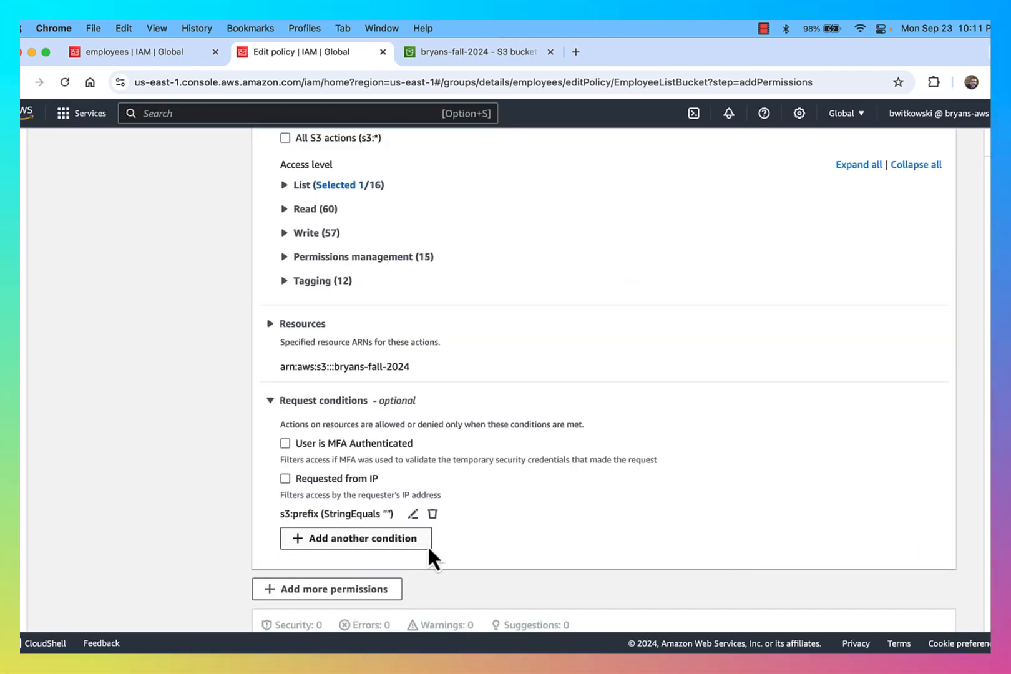
Add another request condition: s3:delimiter StringEquals "/"
left_click(368, 542)
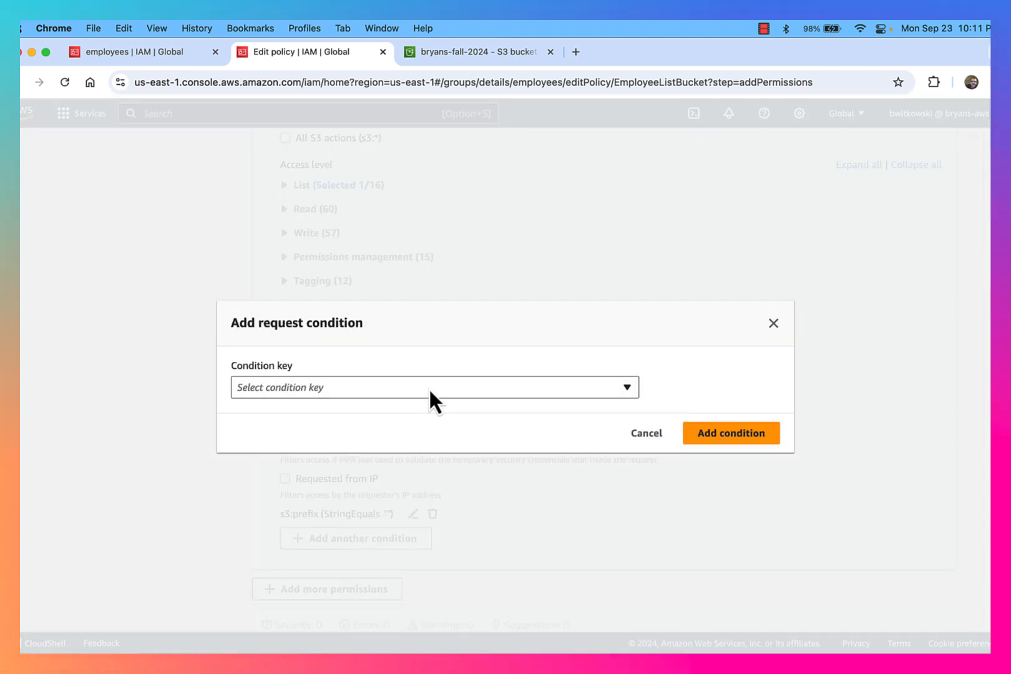
left_click(429, 387)
scroll(451, 326, "down", 5)
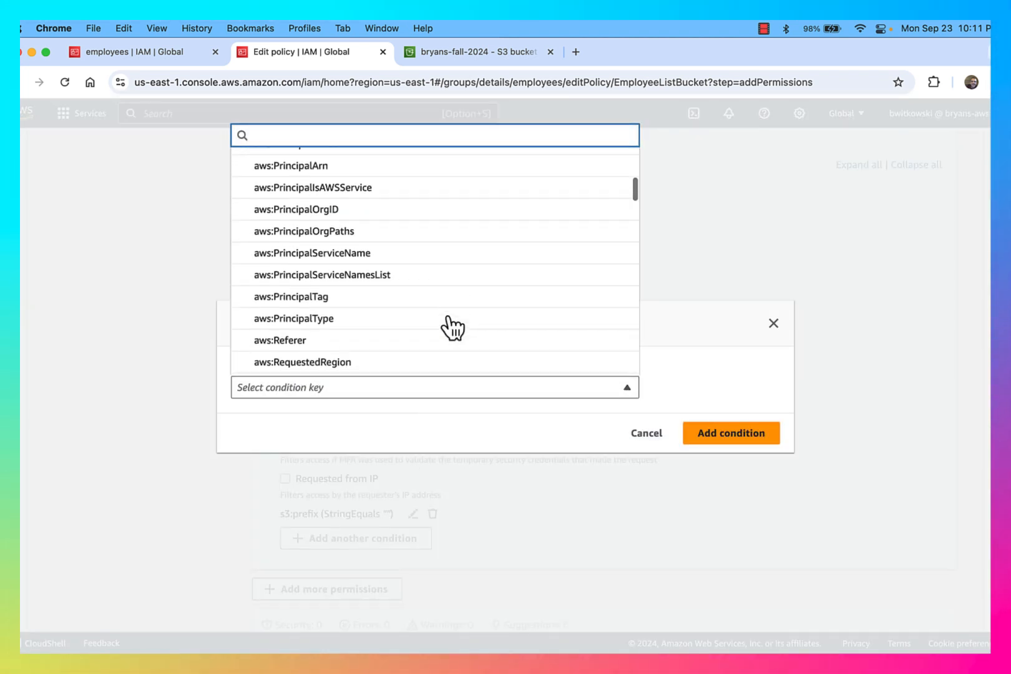
scroll(452, 328, "down", 7)
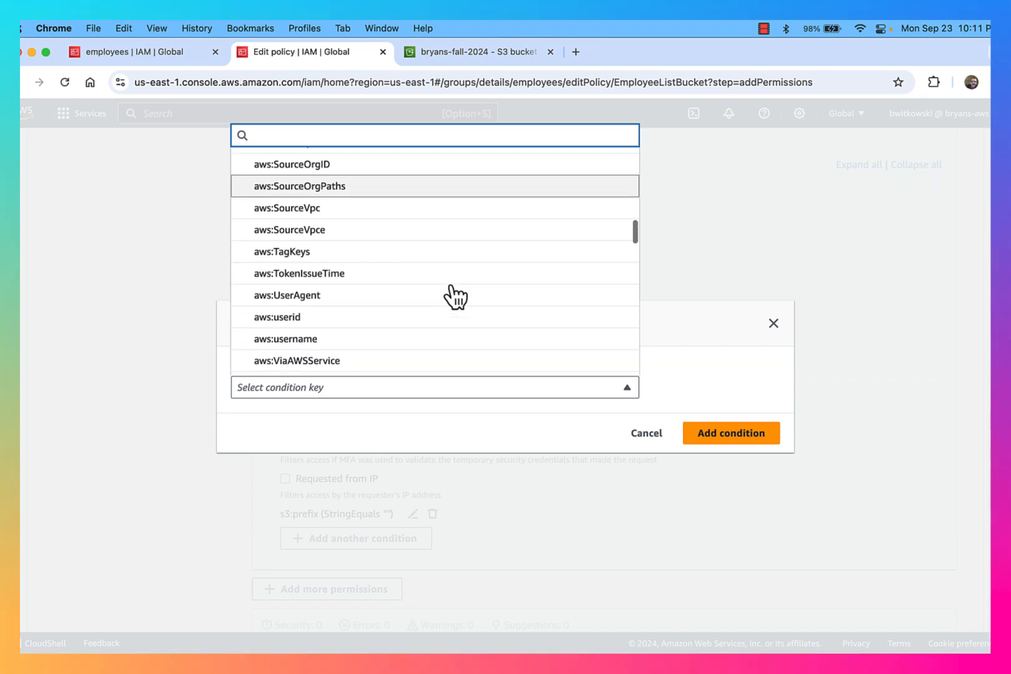
scroll(454, 299, "down", 7)
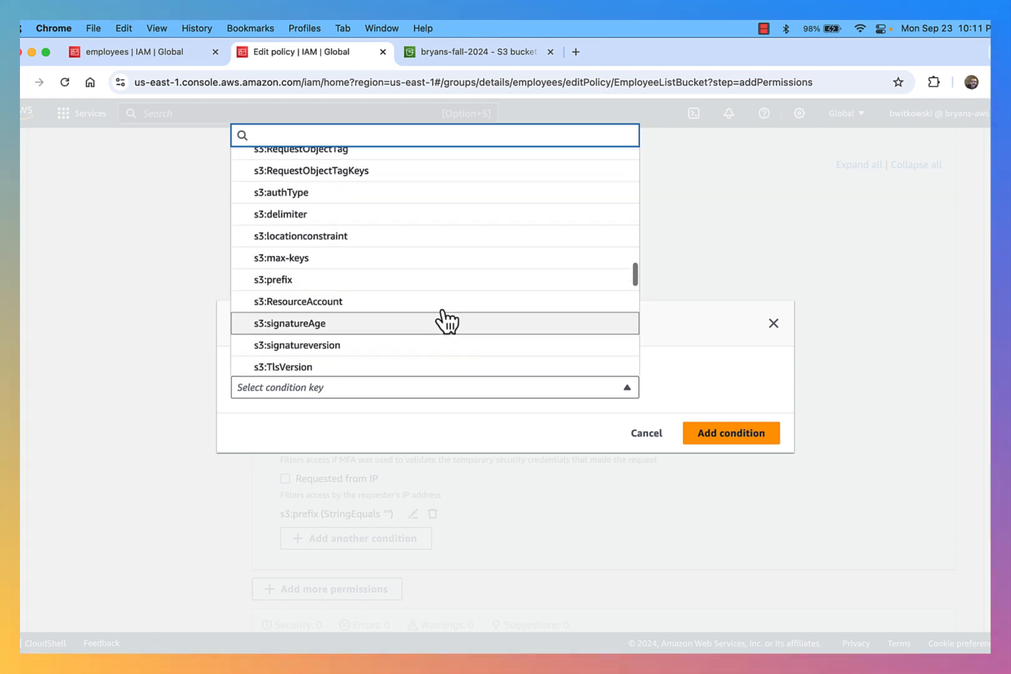
left_click(399, 215)
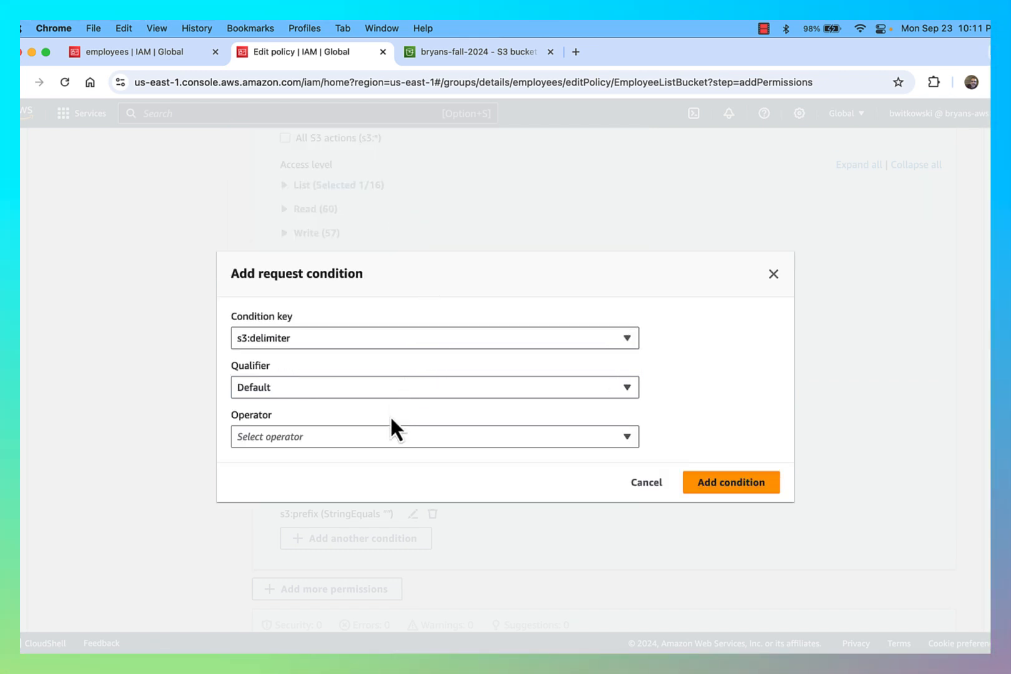
left_click(386, 436)
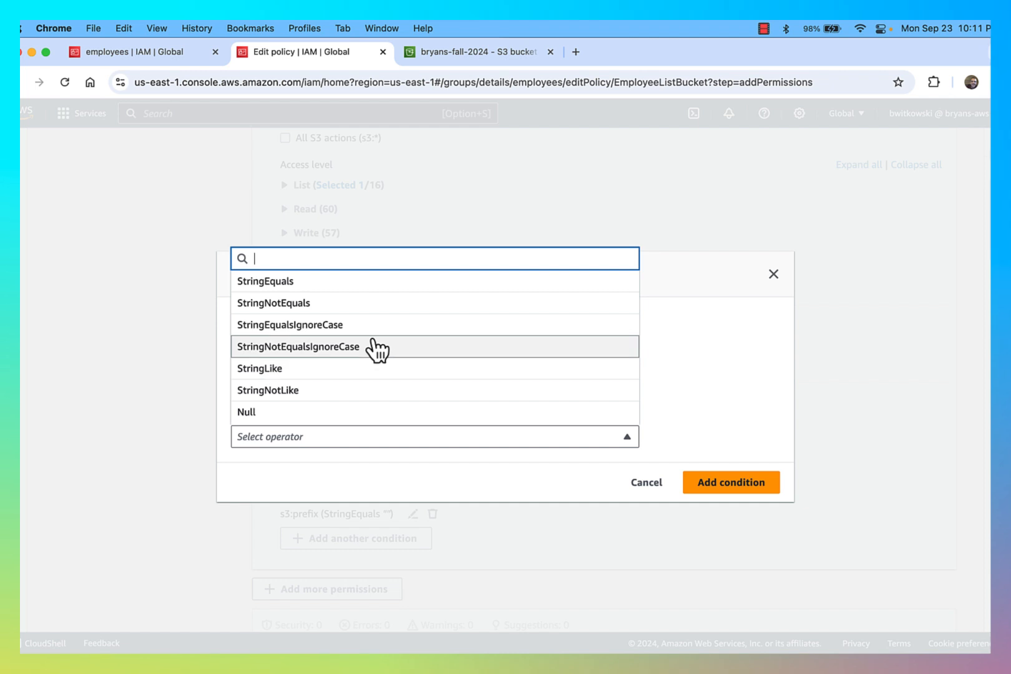
left_click(361, 282)
left_click(377, 455)
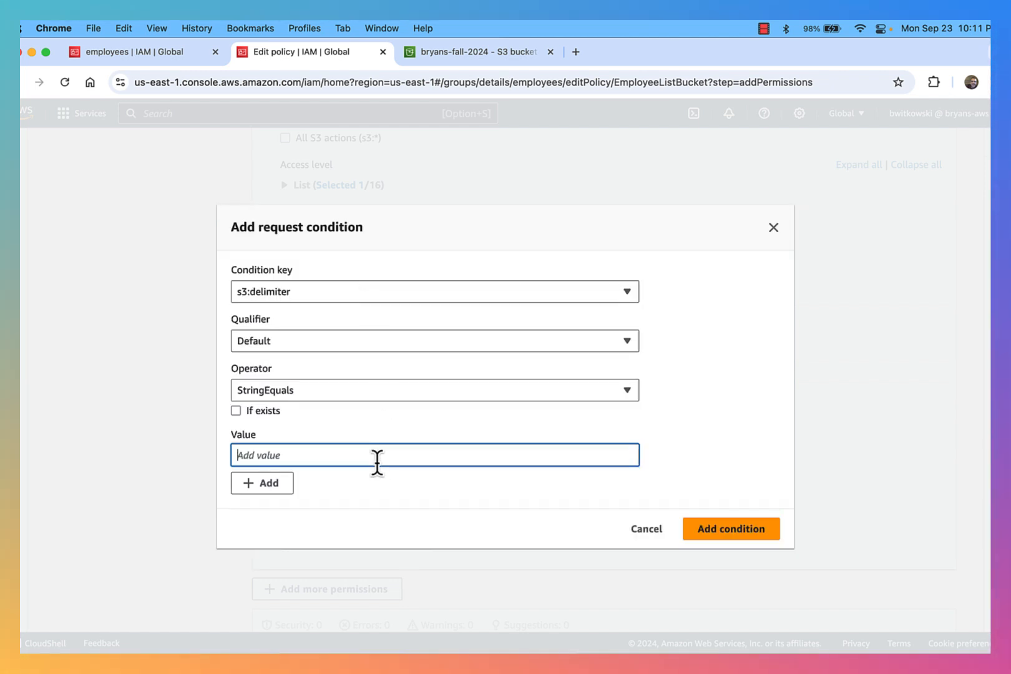
type("/")
left_click(714, 530)
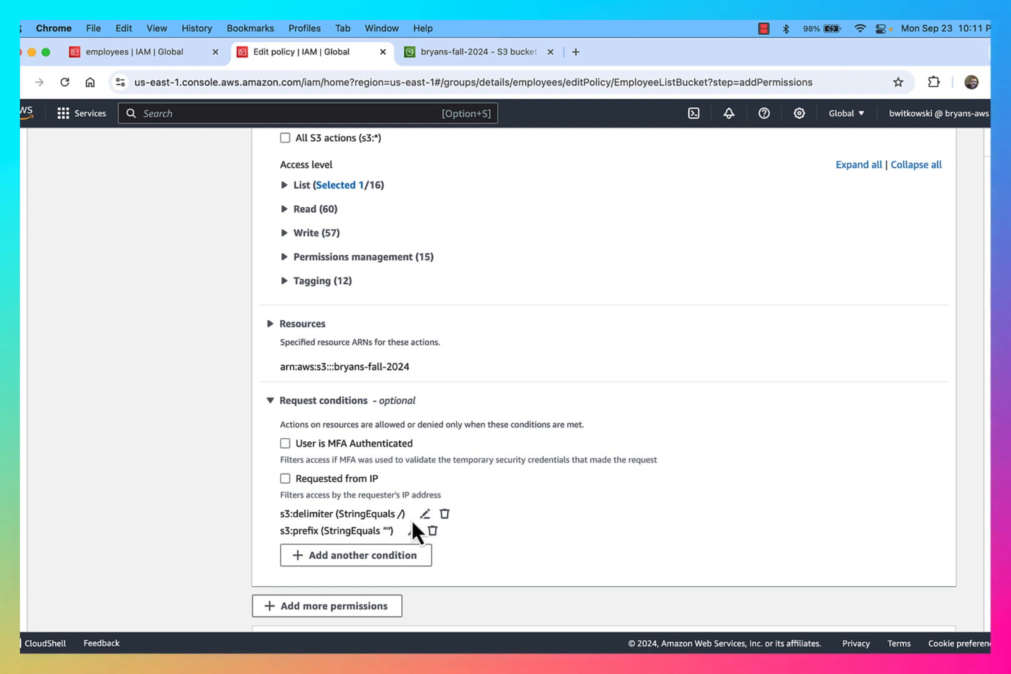
scroll(521, 534, "up", 8)
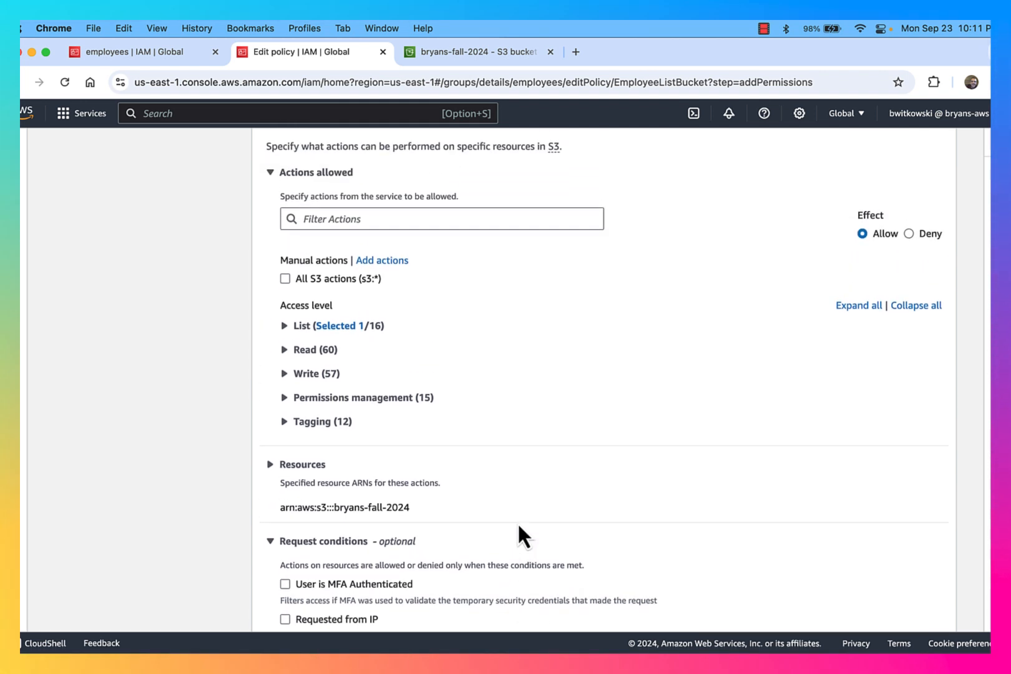
In the JSON view, remove the escaped quotes so the s3:prefix value is an empty string
left_click(778, 261)
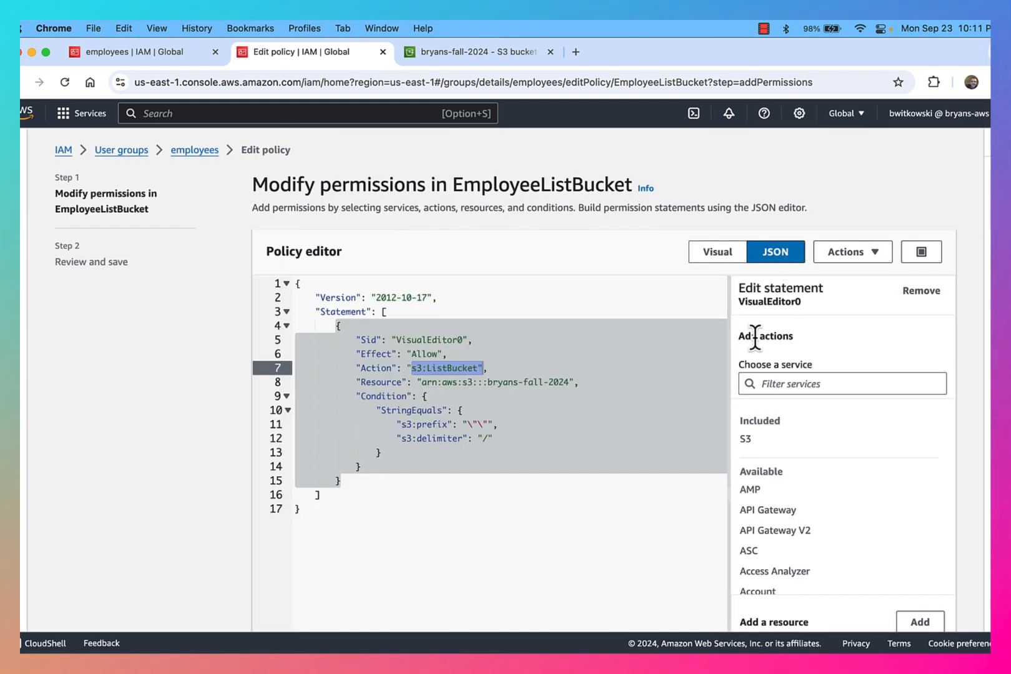
scroll(623, 361, "down", 1)
left_click(509, 418)
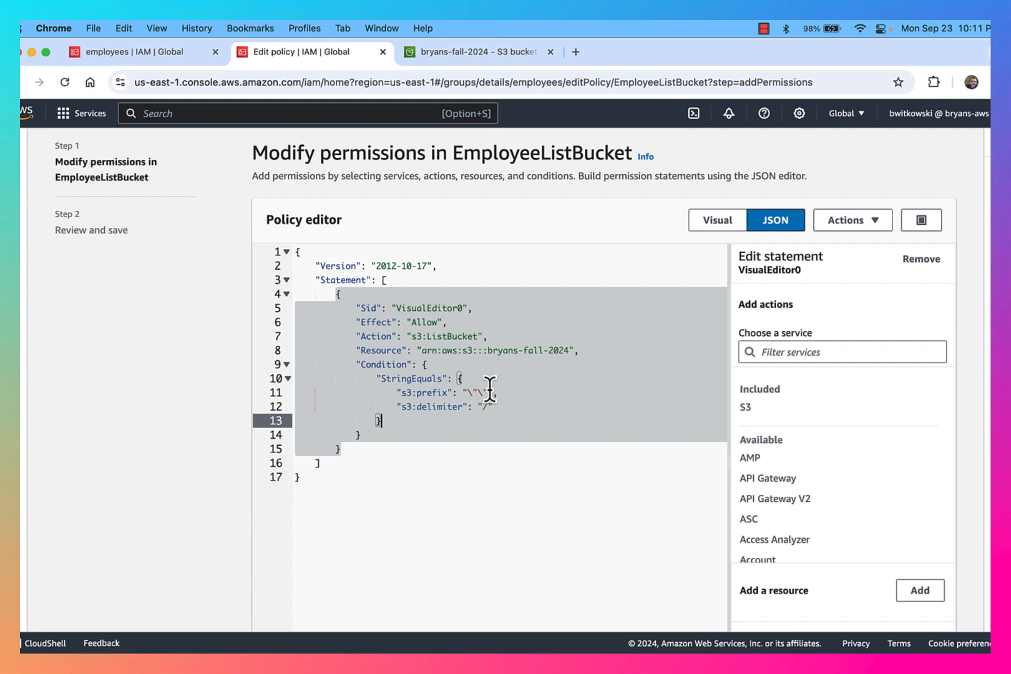
left_click_drag(488, 392, 461, 391)
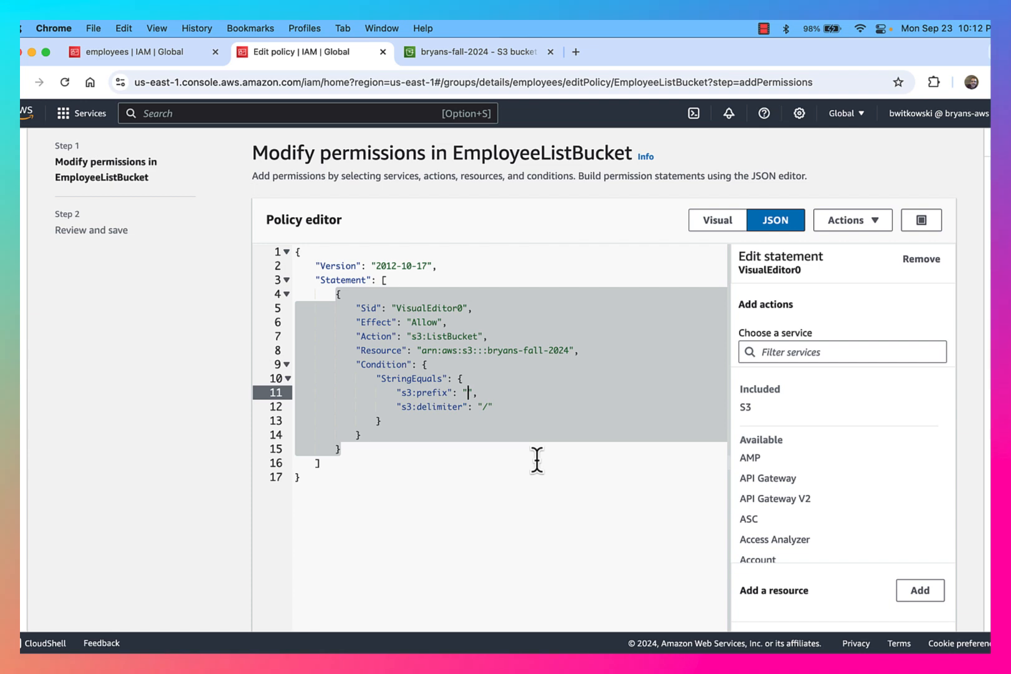
scroll(537, 460, "down", 5)
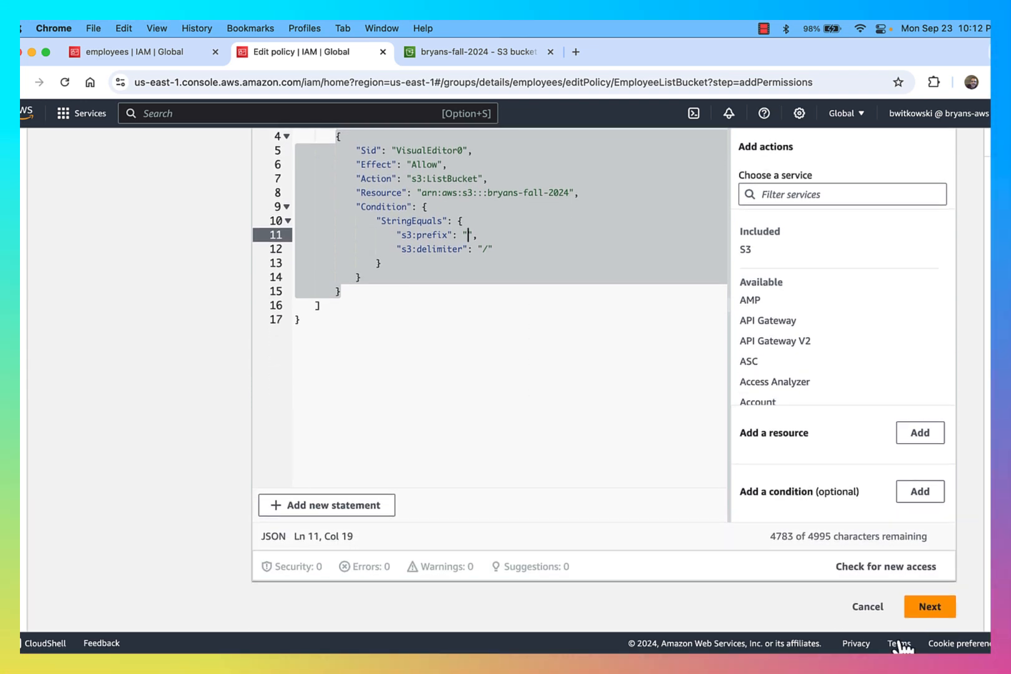
Review and save the updated EmployeeListBucket policy
left_click(929, 606)
left_click(896, 451)
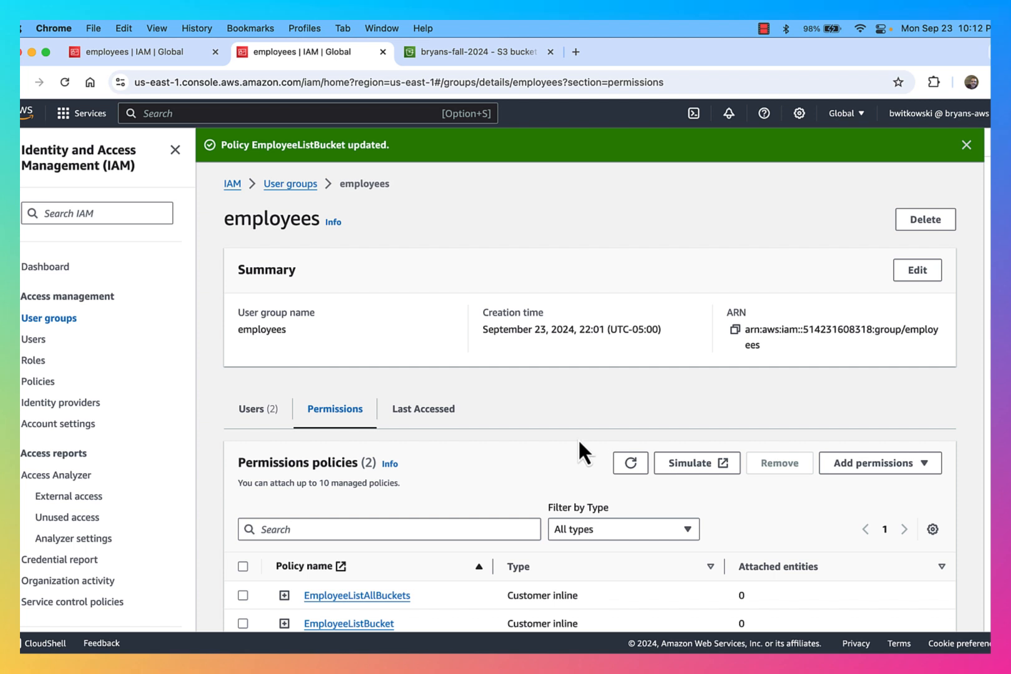
scroll(576, 463, "down", 2)
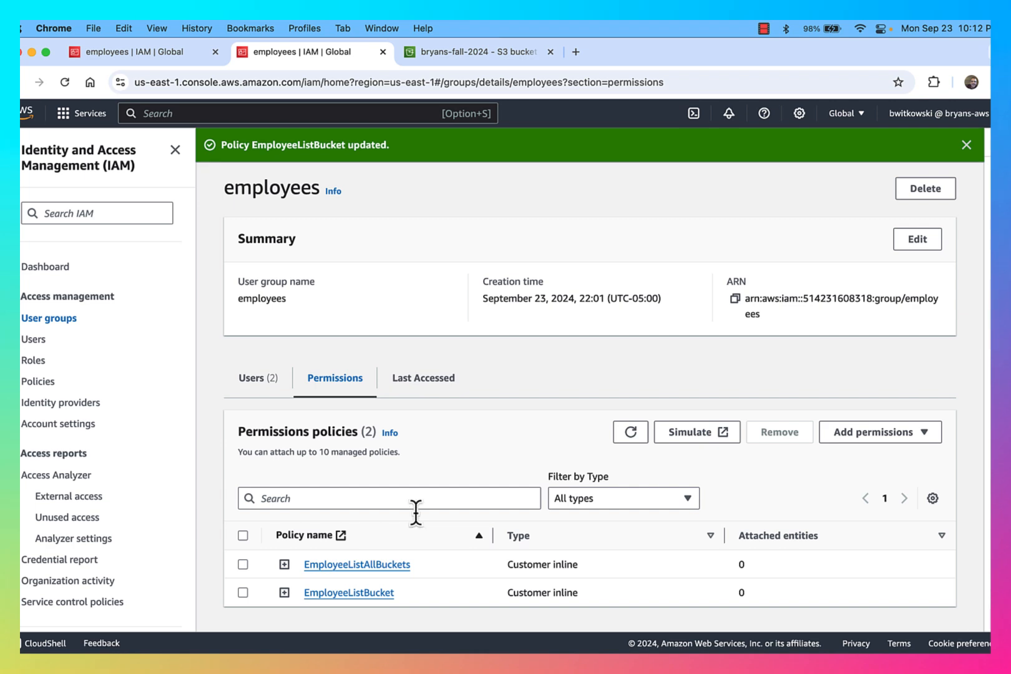
key("ctrl+Up")
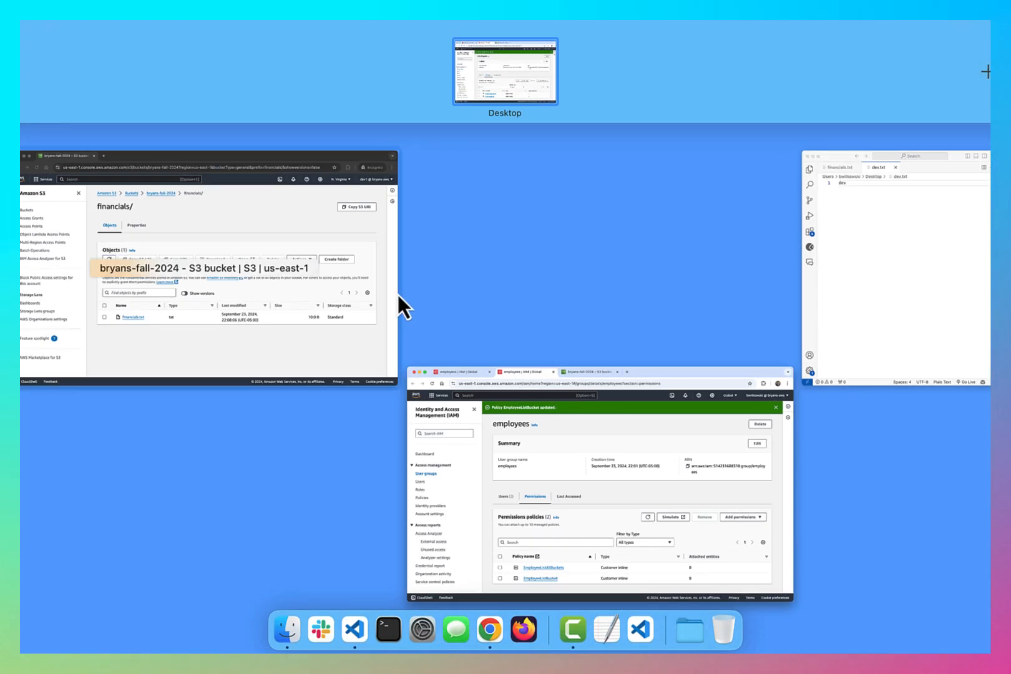
As dev1 in the incognito window, confirm the bucket root lists but financials/ and development/ are denied
left_click(313, 319)
left_click(391, 151)
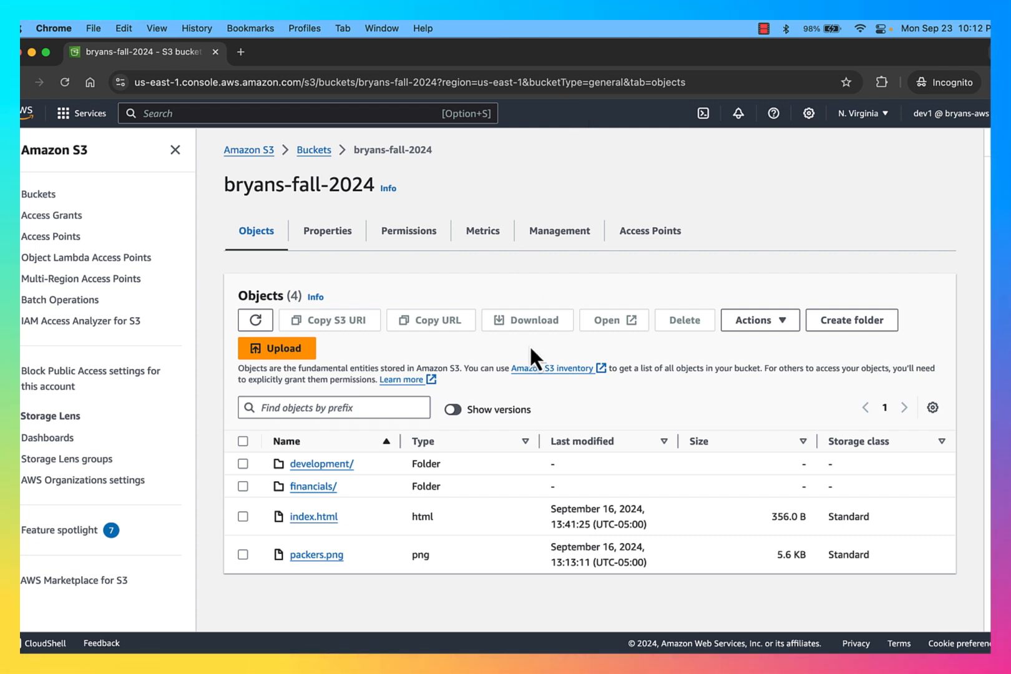
left_click(324, 486)
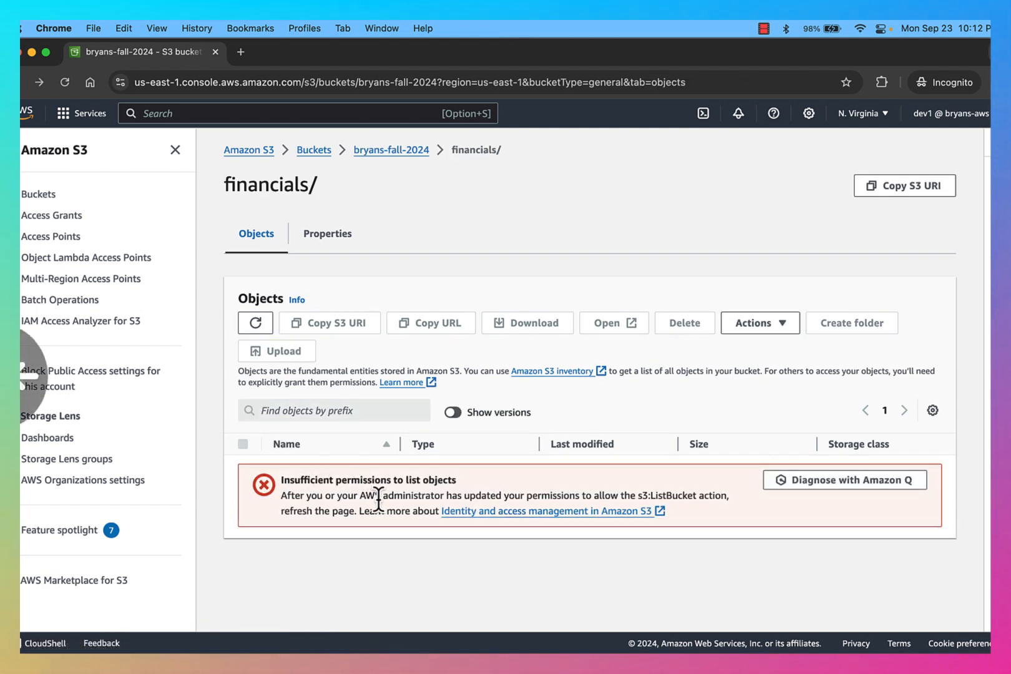
key("super+bracketleft")
left_click(327, 465)
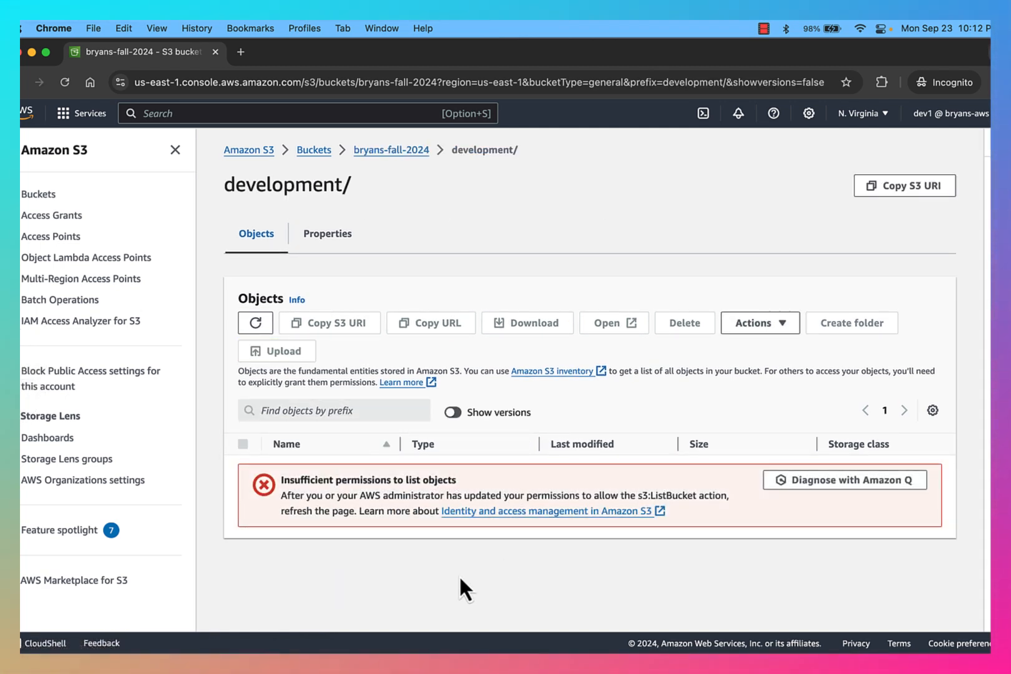
key("super+bracketleft")
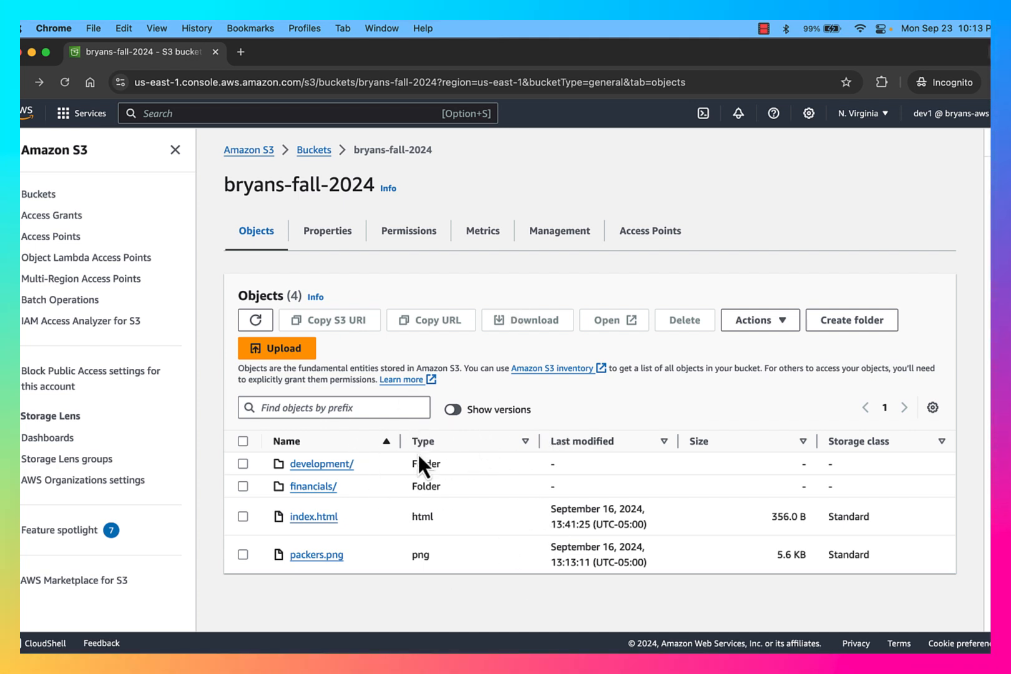
Reopen bryans-fall-2024 from the Buckets list and confirm development/ still lacks s3:ListBucket permission
left_click(315, 151)
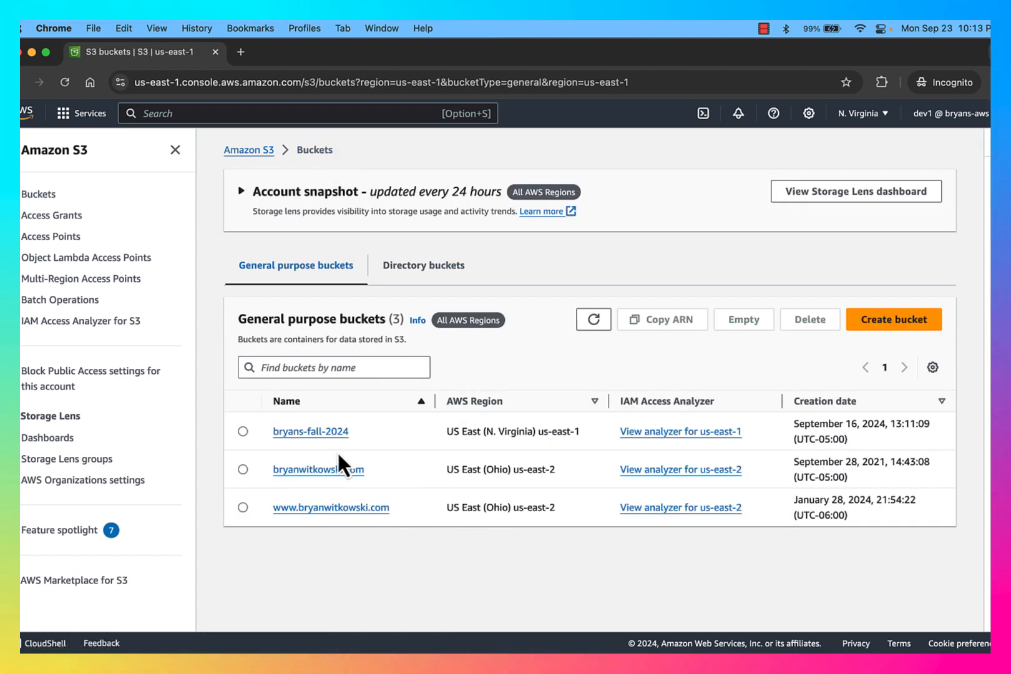
left_click(320, 433)
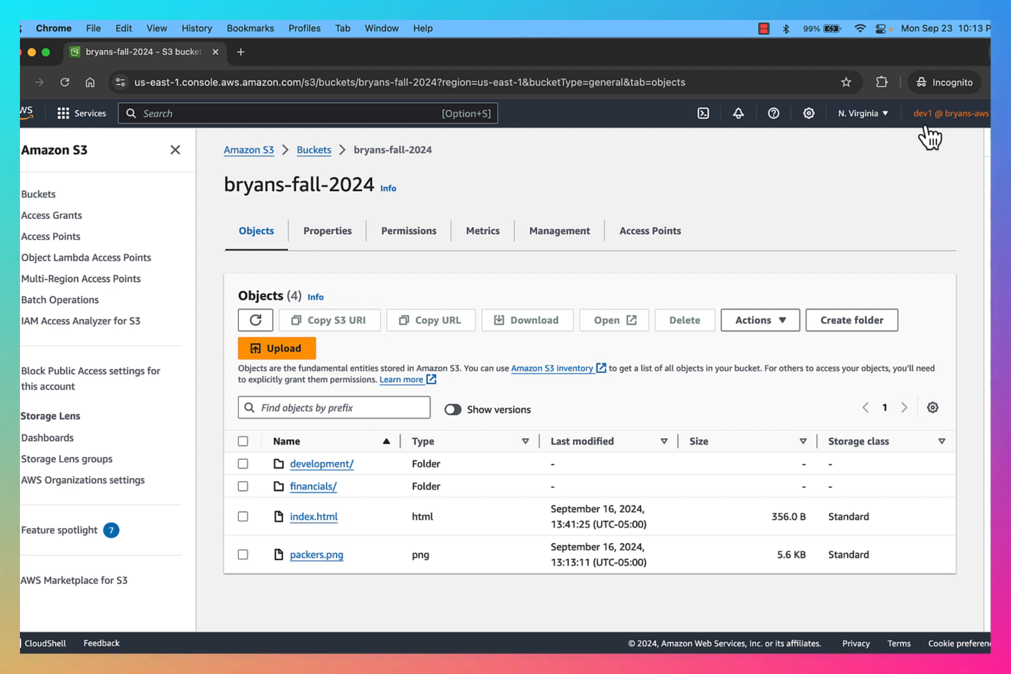
left_click(331, 464)
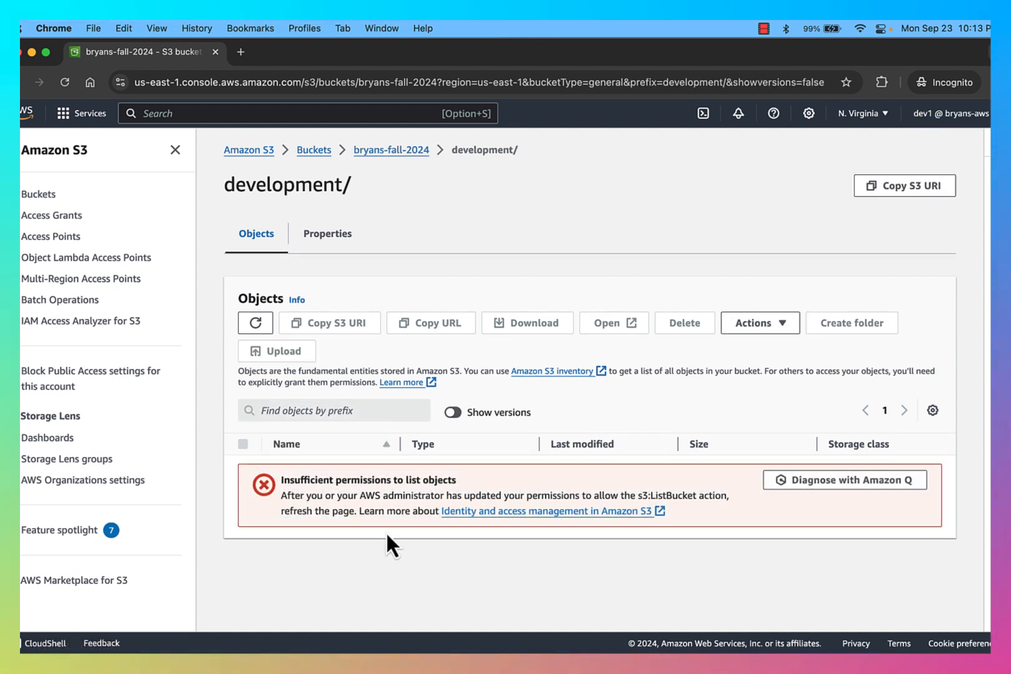
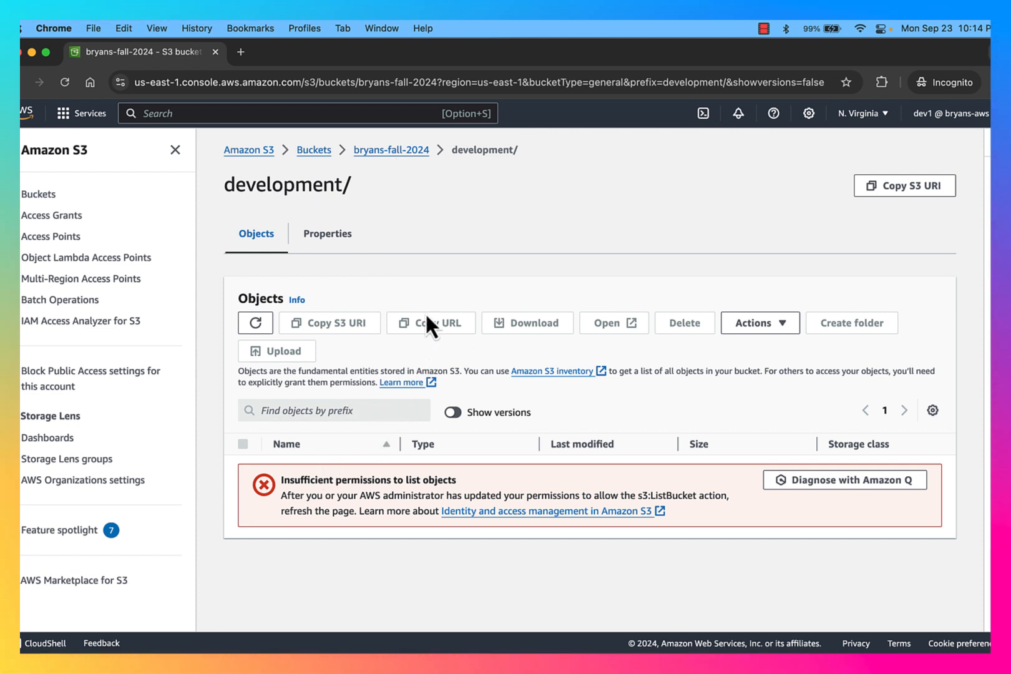
In IAM, open the devs user group's permissions and start a new inline policy
left_click_drag(458, 148, 522, 149)
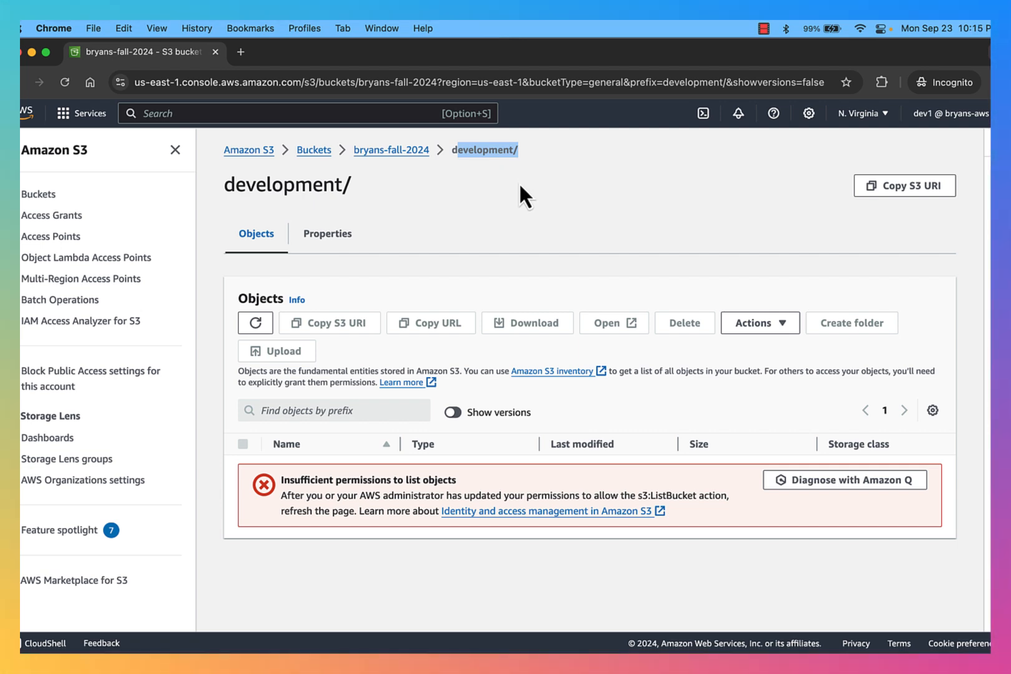
key("ctrl+Up")
left_click(349, 288)
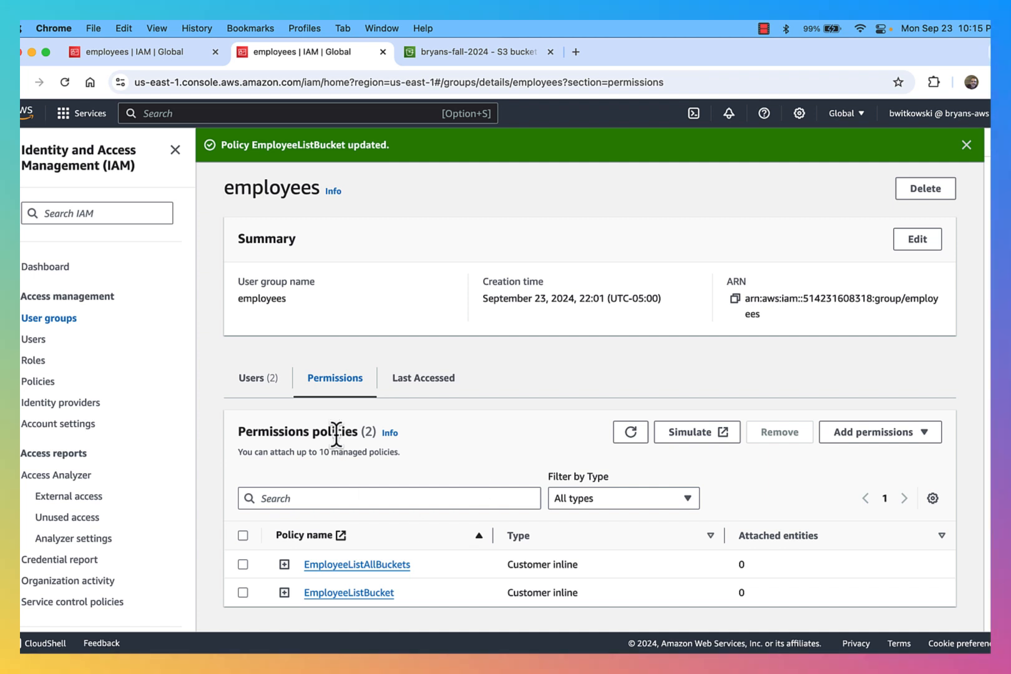
left_click(48, 319)
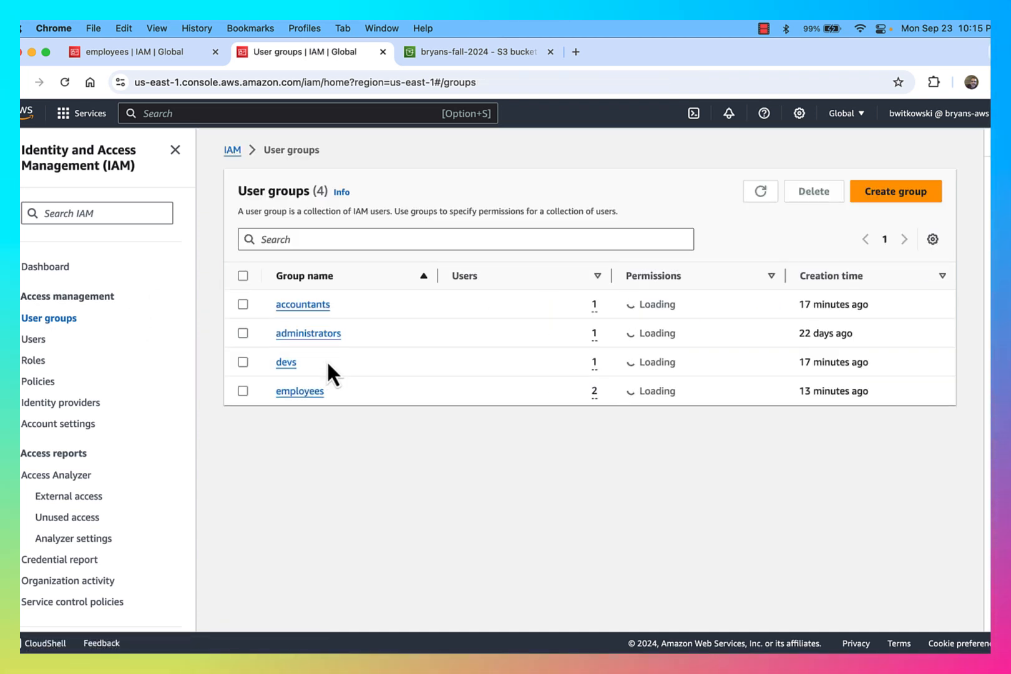
left_click(285, 363)
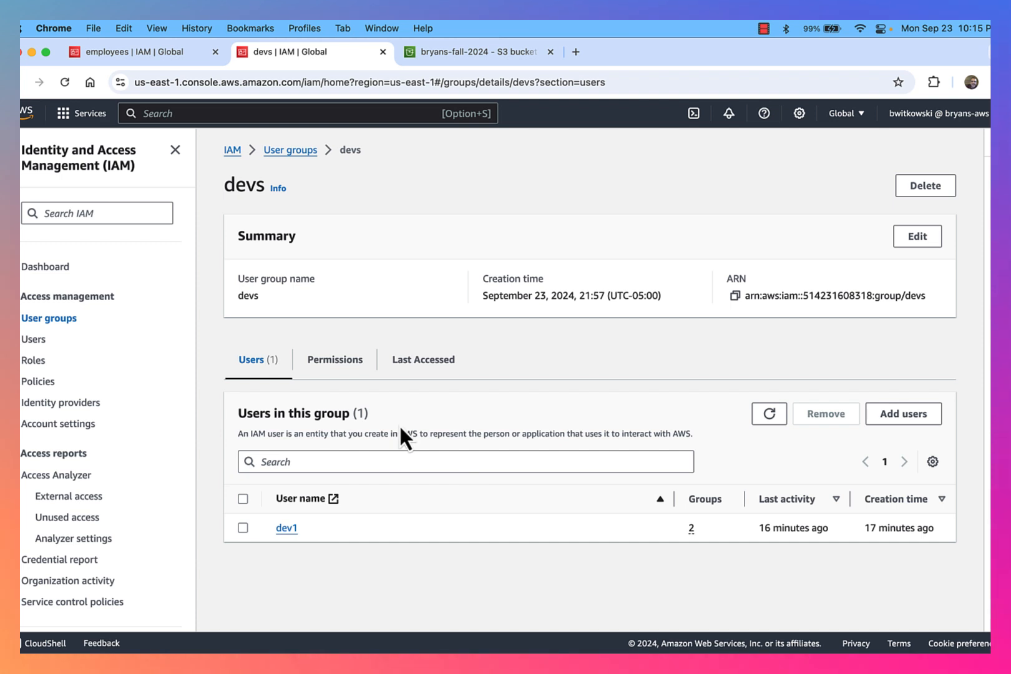
left_click(337, 362)
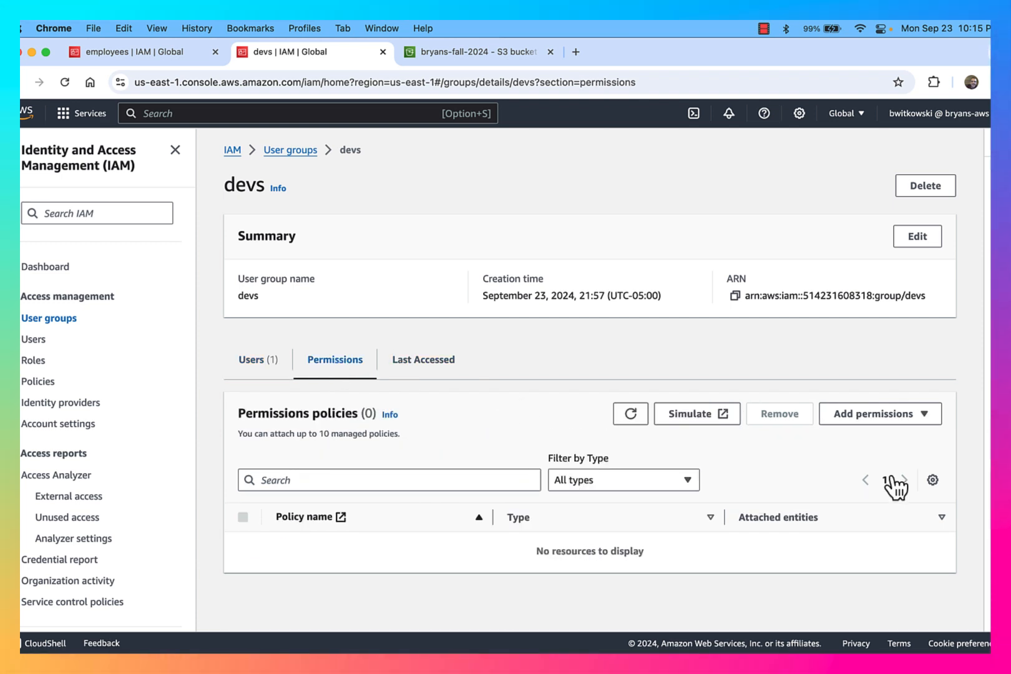
left_click(864, 417)
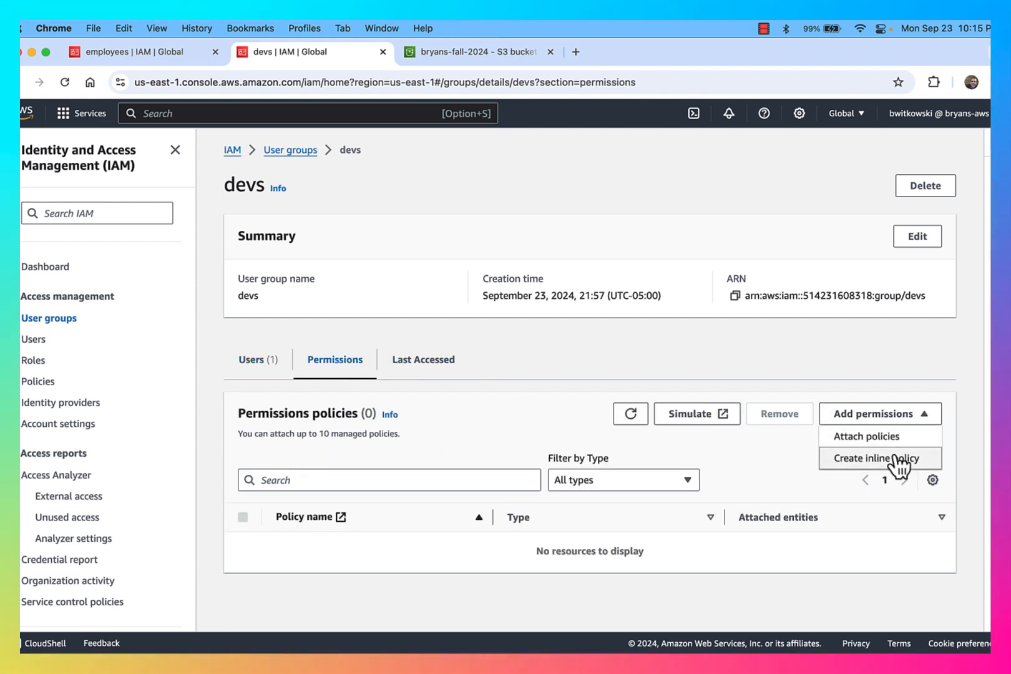
left_click(902, 462)
Choose S3 as the service and allow only the ListBucket action
left_click(510, 383)
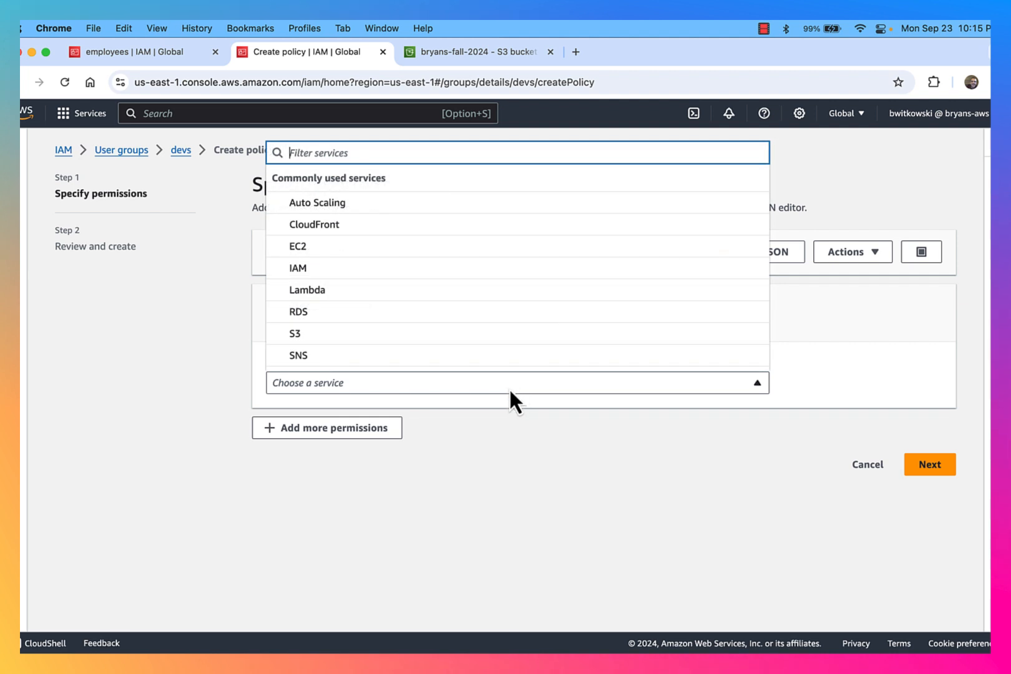
left_click(472, 334)
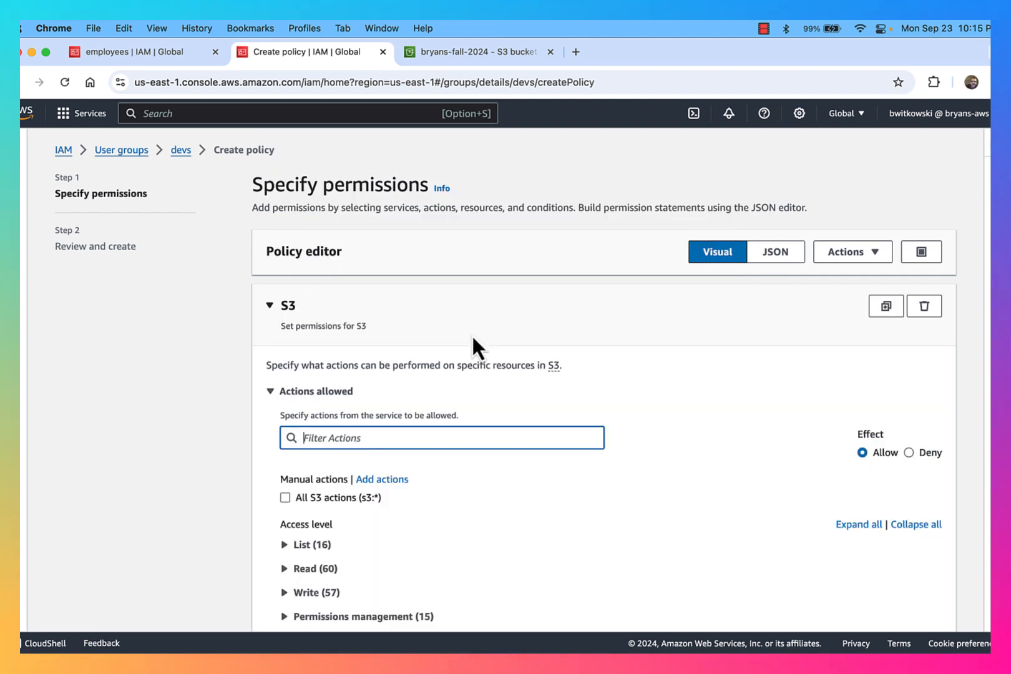
scroll(317, 409, "down", 3)
left_click(284, 424)
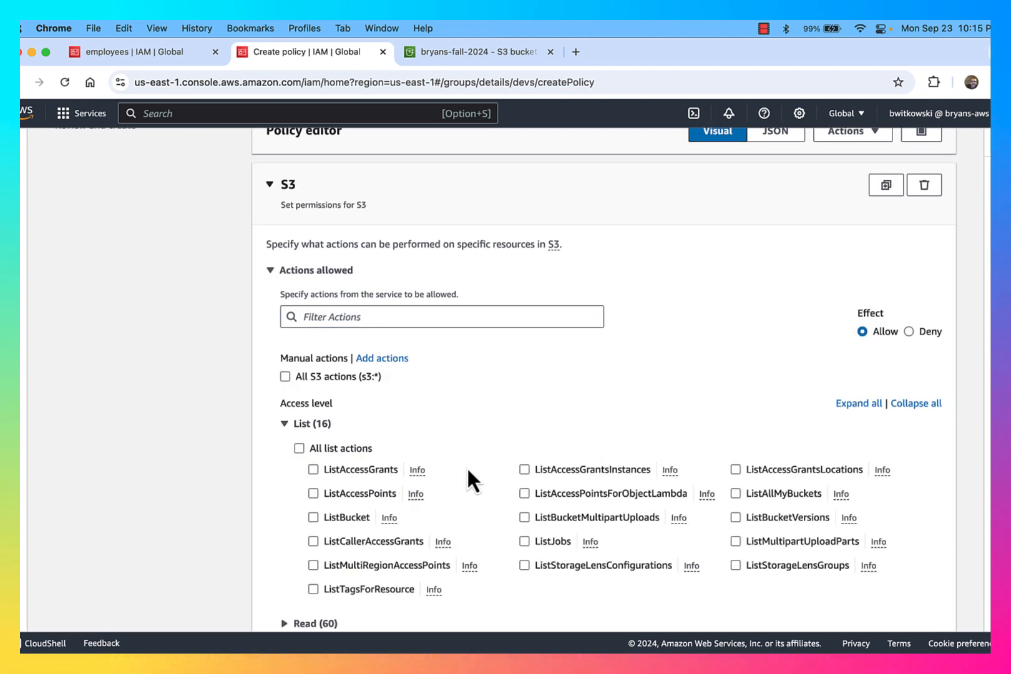
scroll(469, 487, "down", 2)
left_click(340, 471)
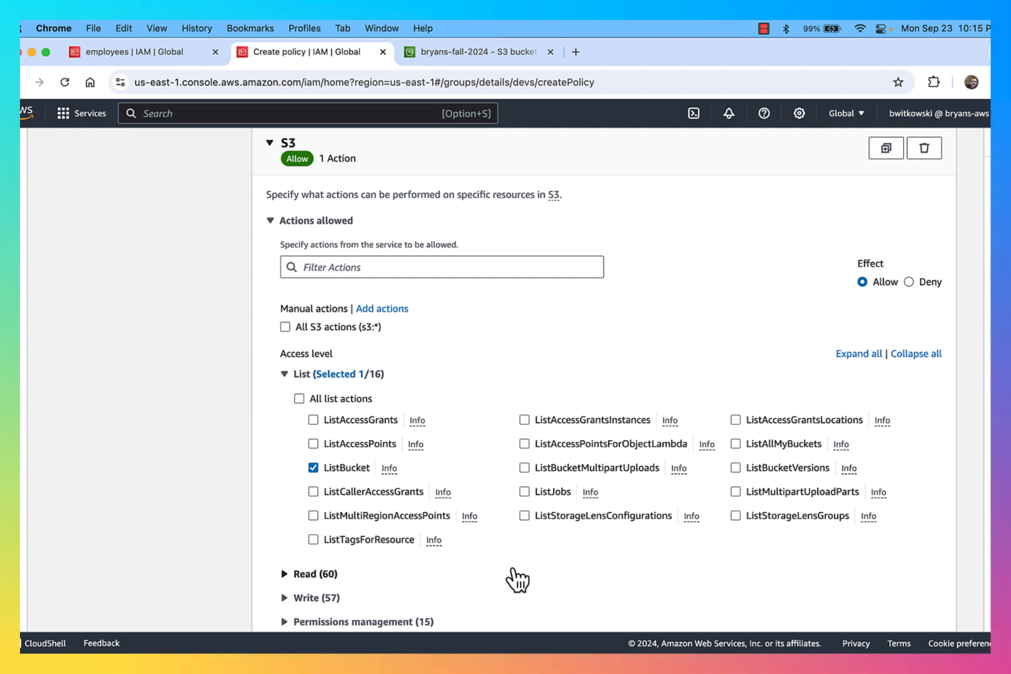
Limit the resource to the bryans-fall-2024 bucket ARN
scroll(516, 578, "down", 1)
scroll(523, 542, "down", 2)
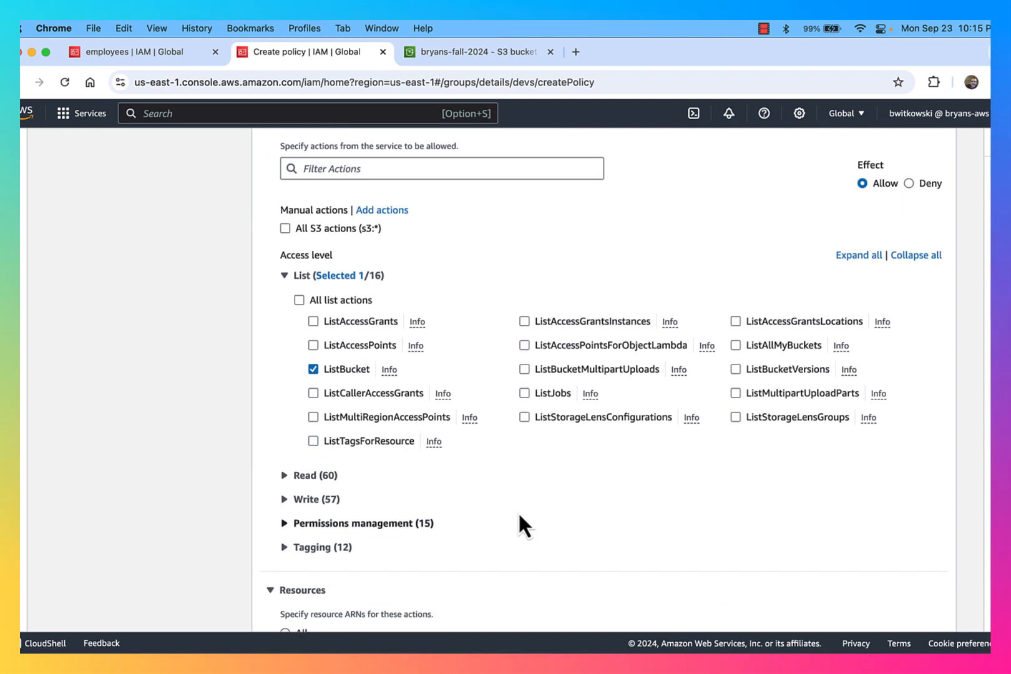
scroll(530, 536, "down", 6)
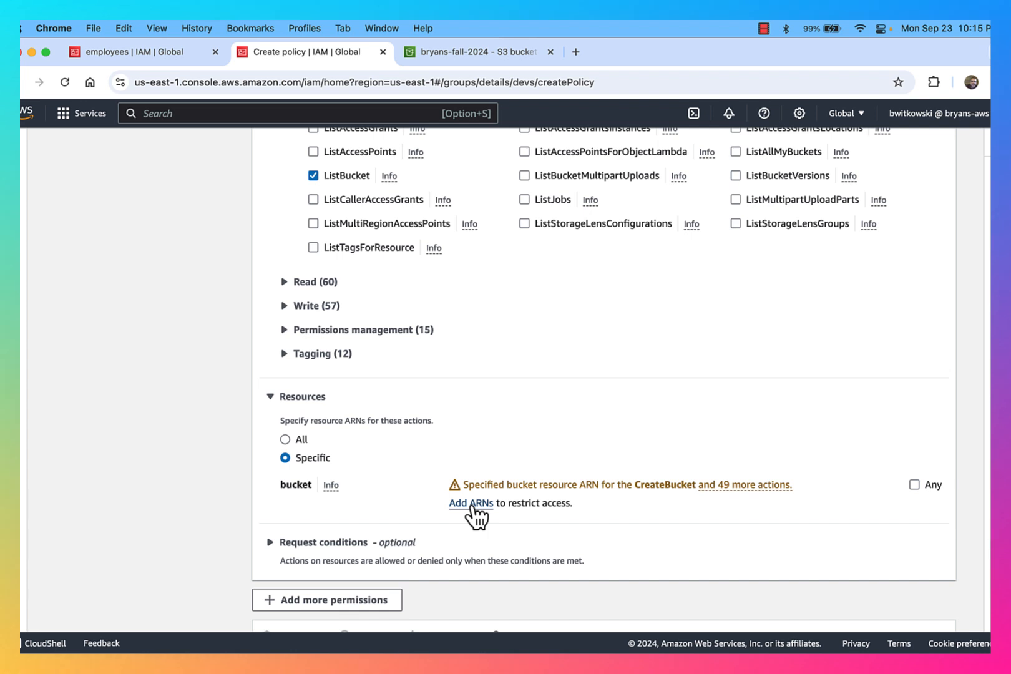
left_click(476, 507)
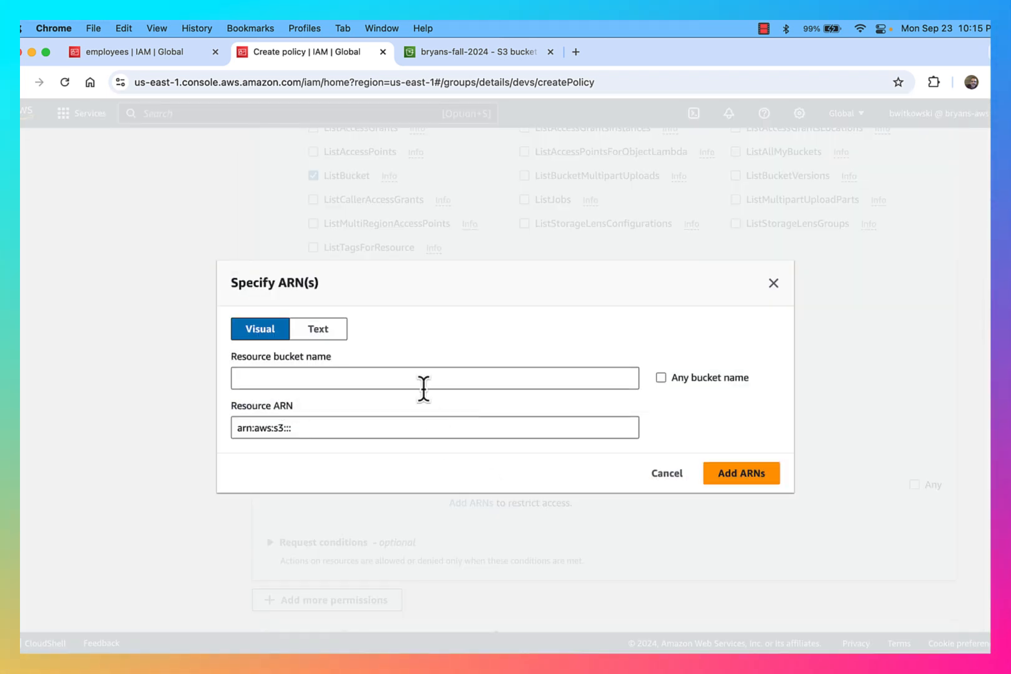
left_click(404, 379)
type("b")
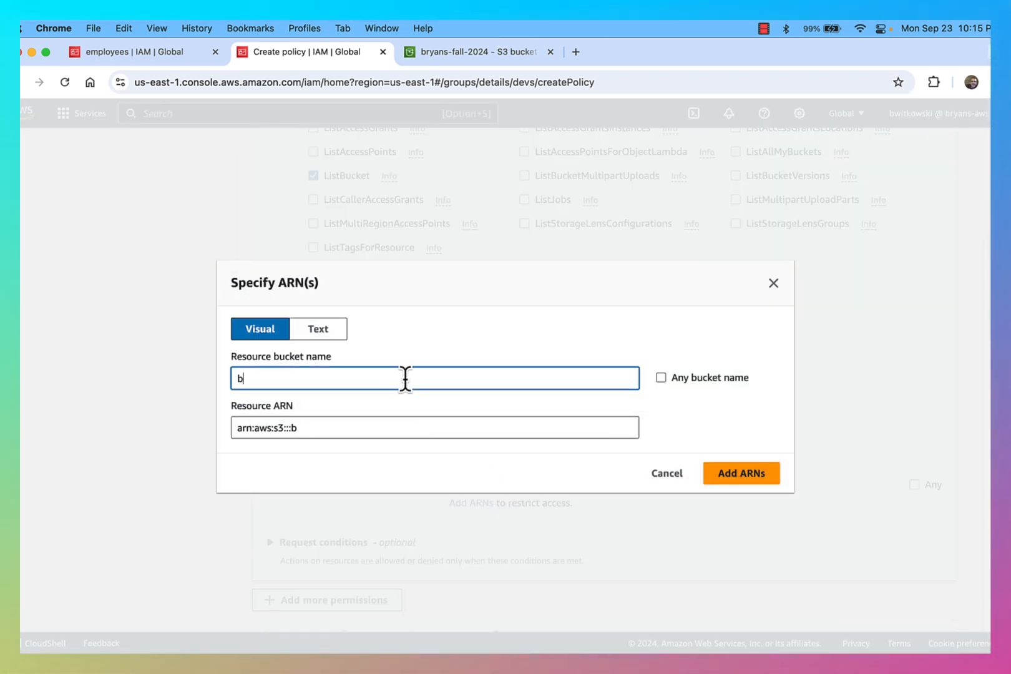
type("ryans-fall-2")
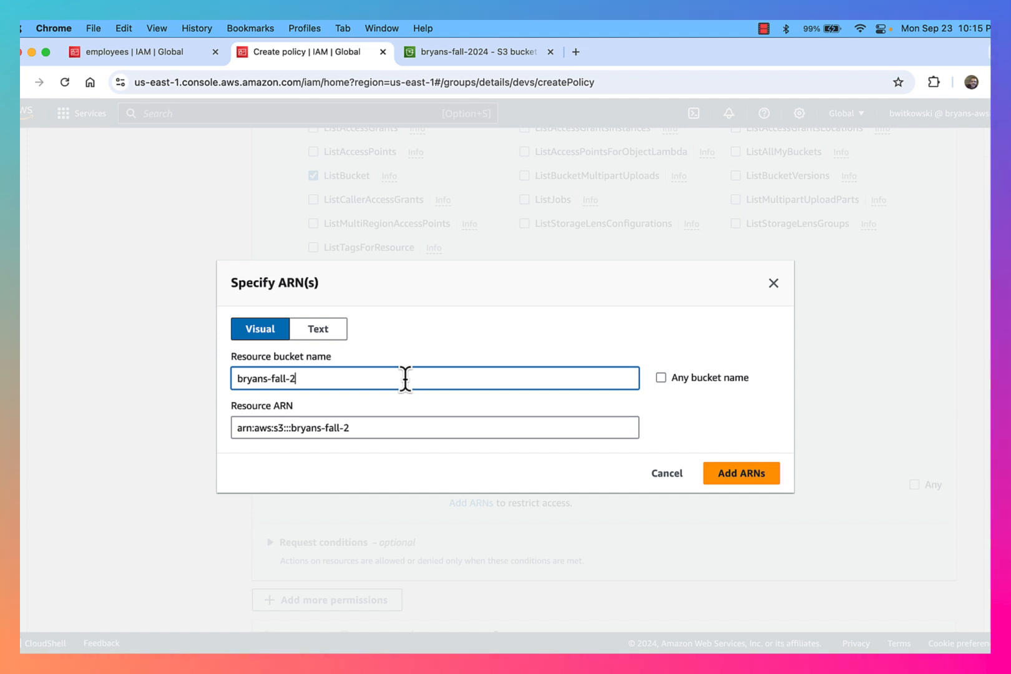
type("024")
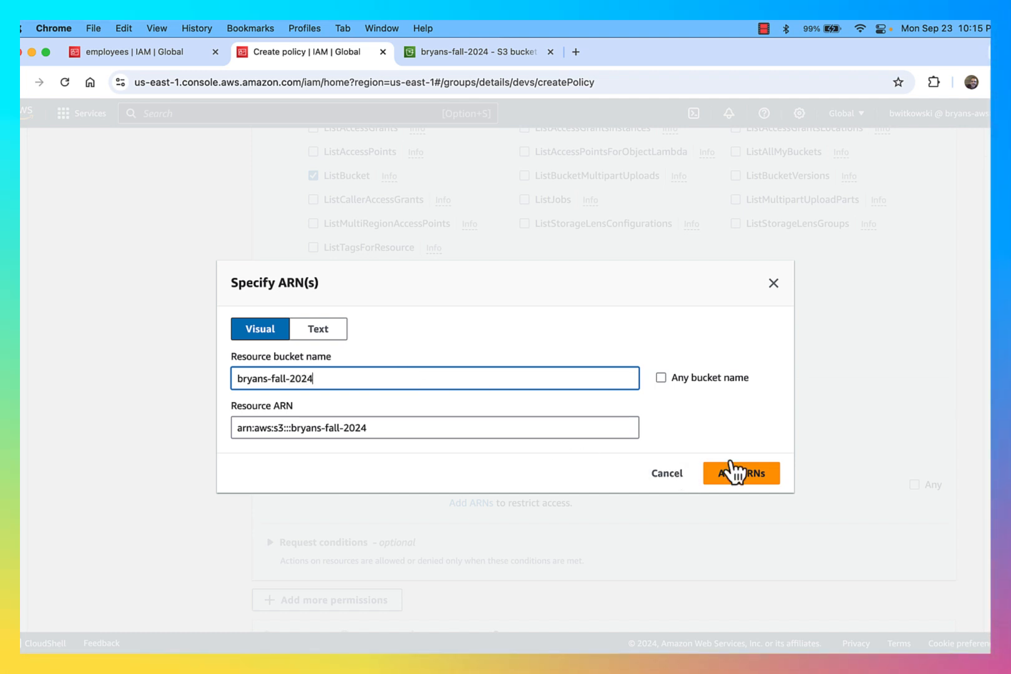
left_click(734, 472)
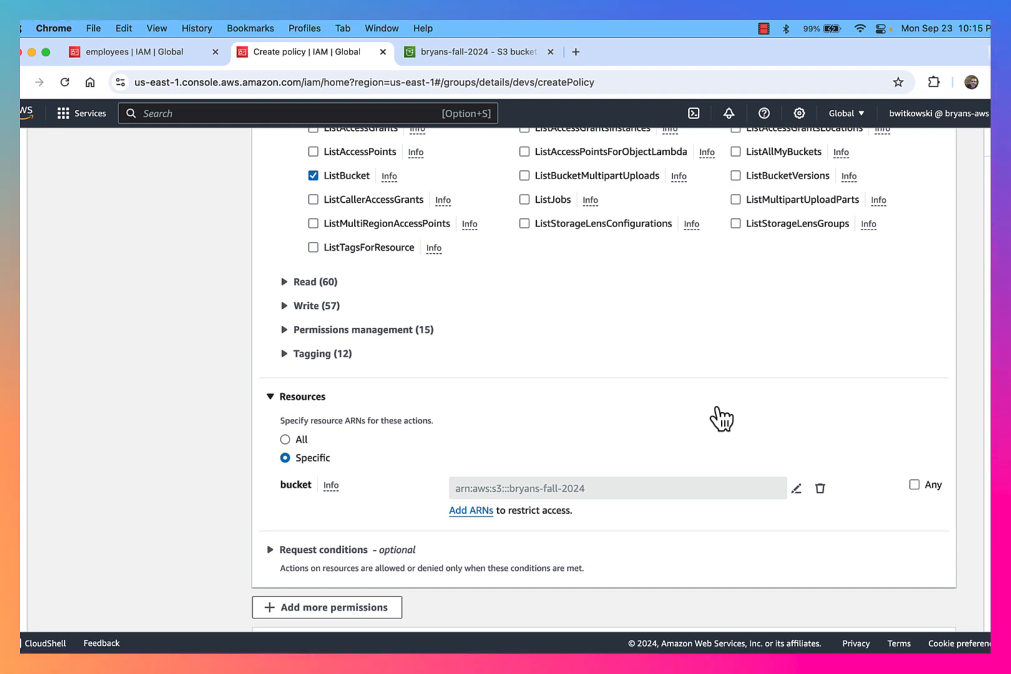
Add a request condition keyed on s3:prefix, leaving its operator still to be chosen
left_click(352, 552)
scroll(451, 536, "down", 3)
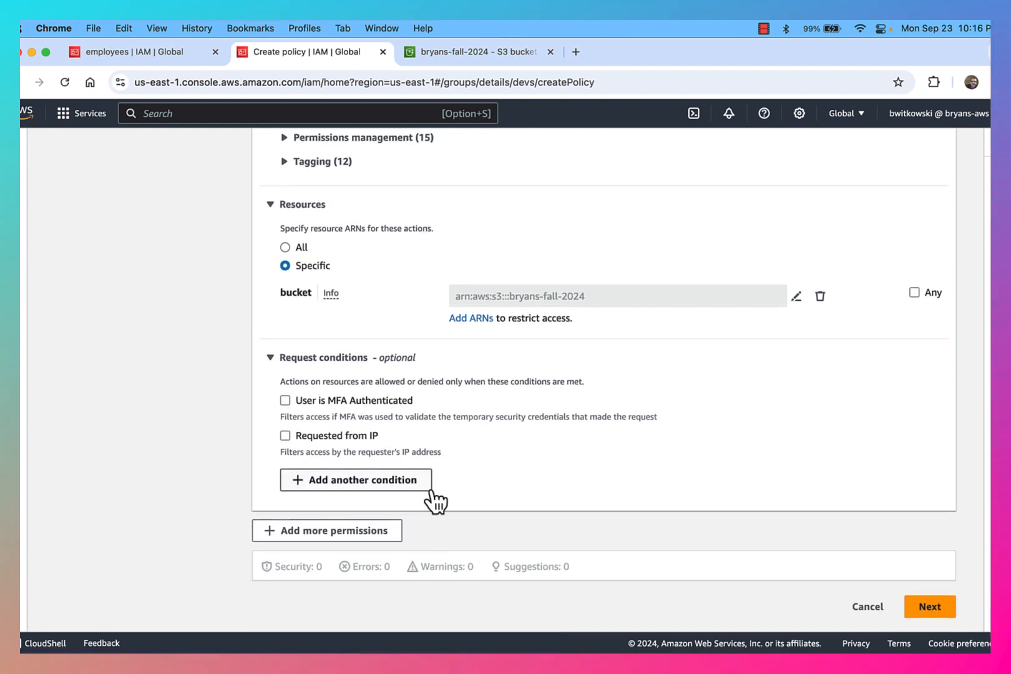
left_click(394, 484)
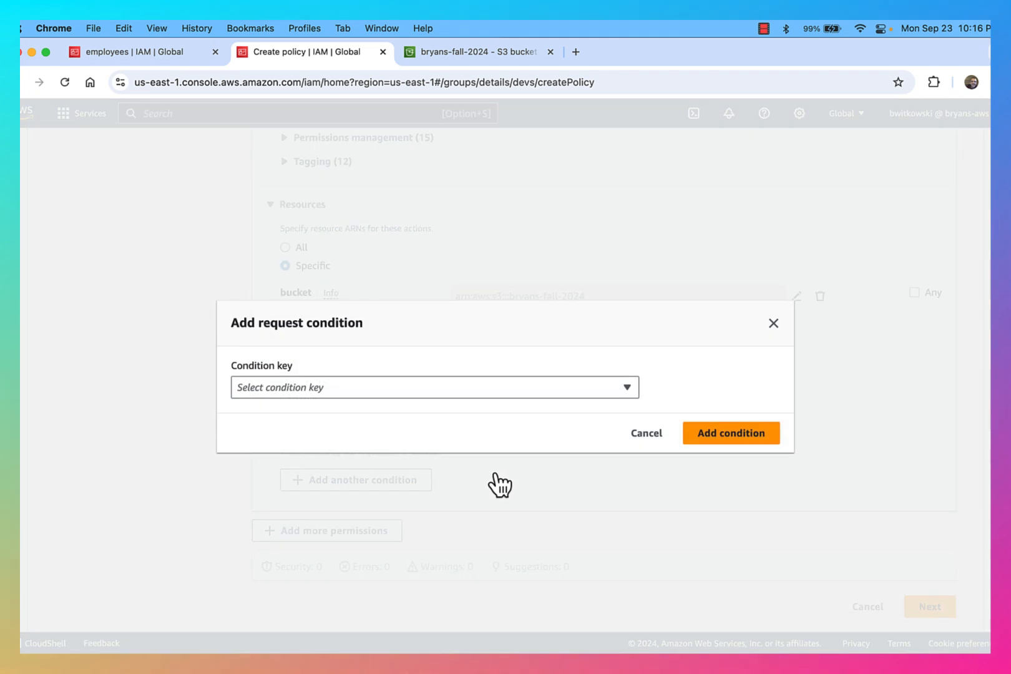
left_click(436, 392)
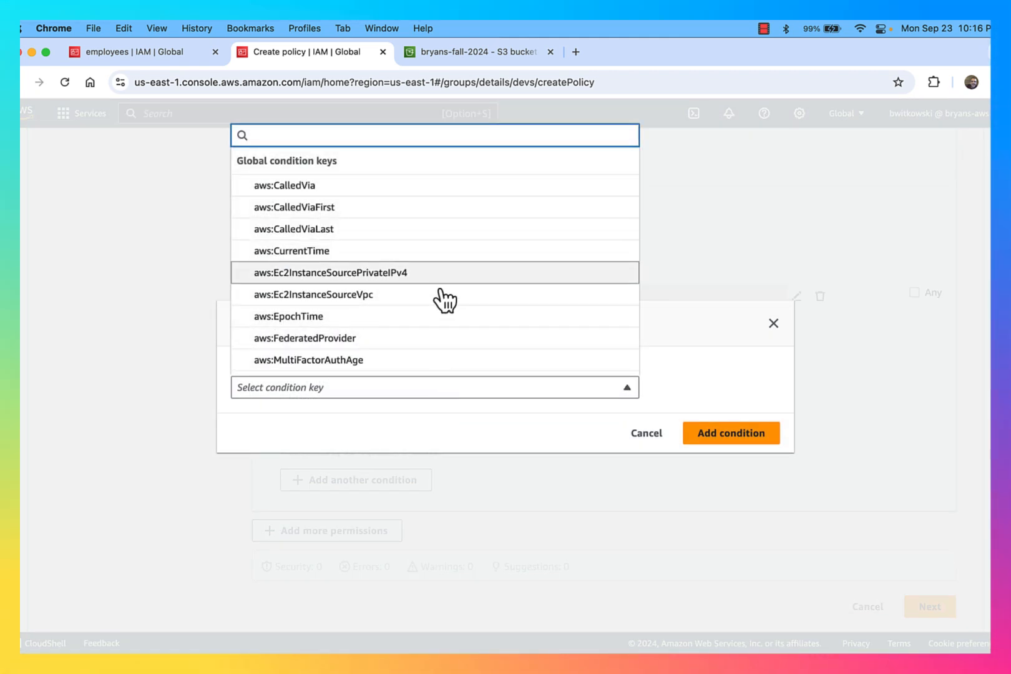
scroll(444, 300, "down", 4)
scroll(444, 301, "down", 6)
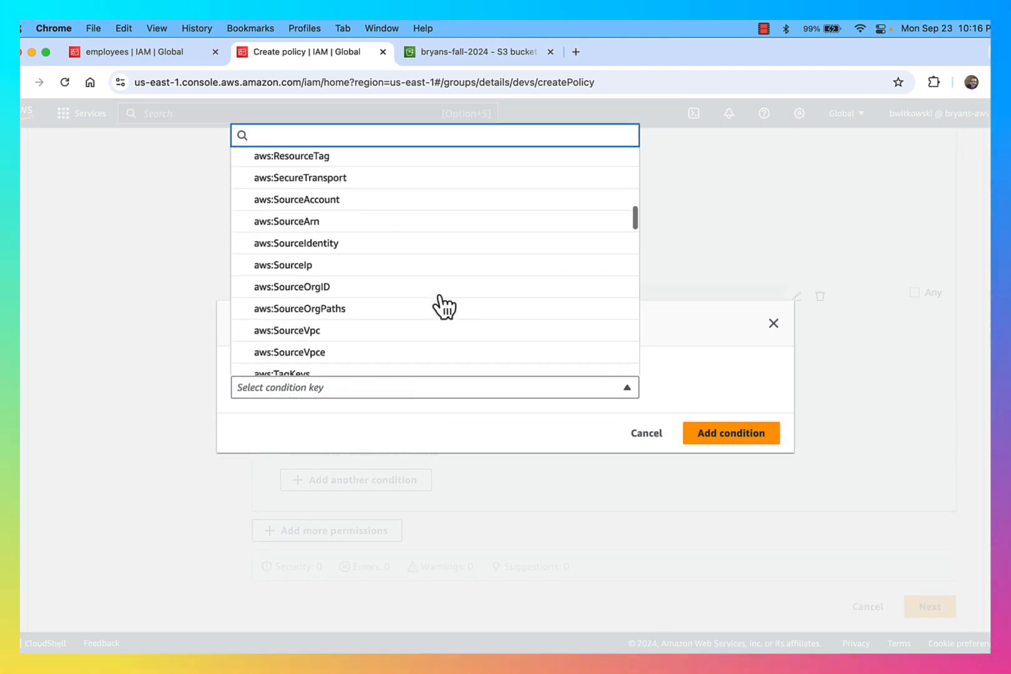
scroll(445, 306, "down", 8)
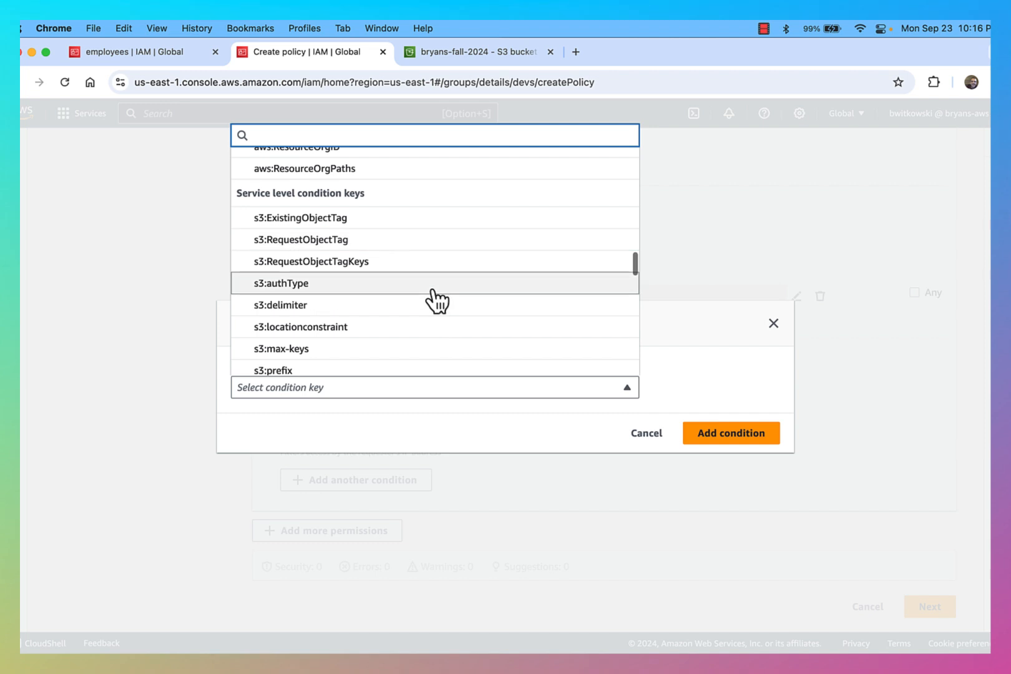
scroll(436, 306, "down", 1)
left_click(404, 251)
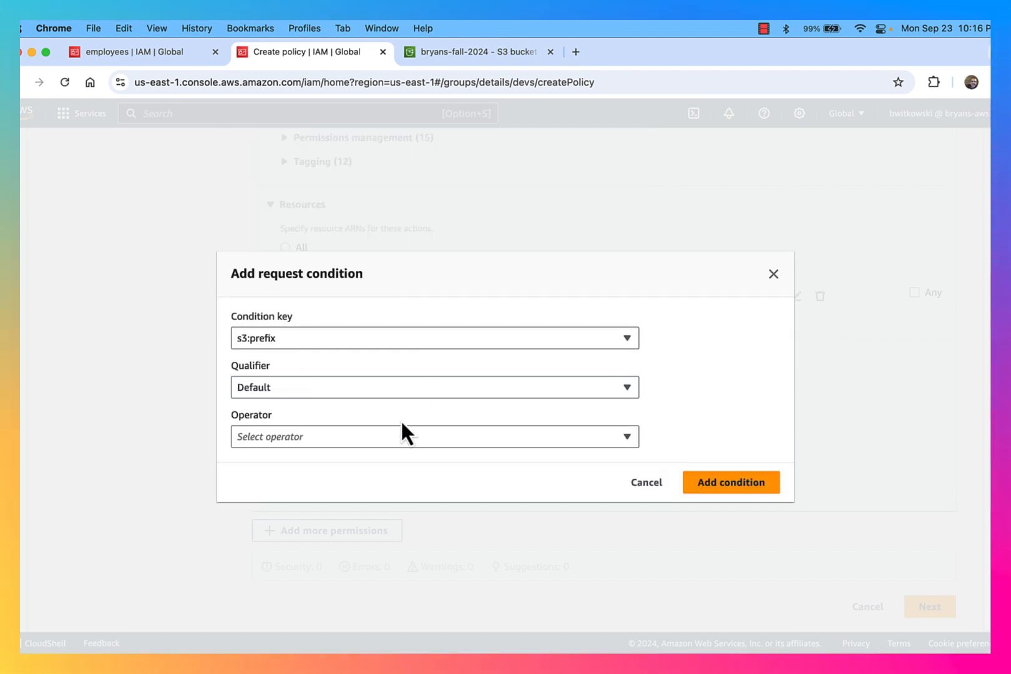
left_click(368, 437)
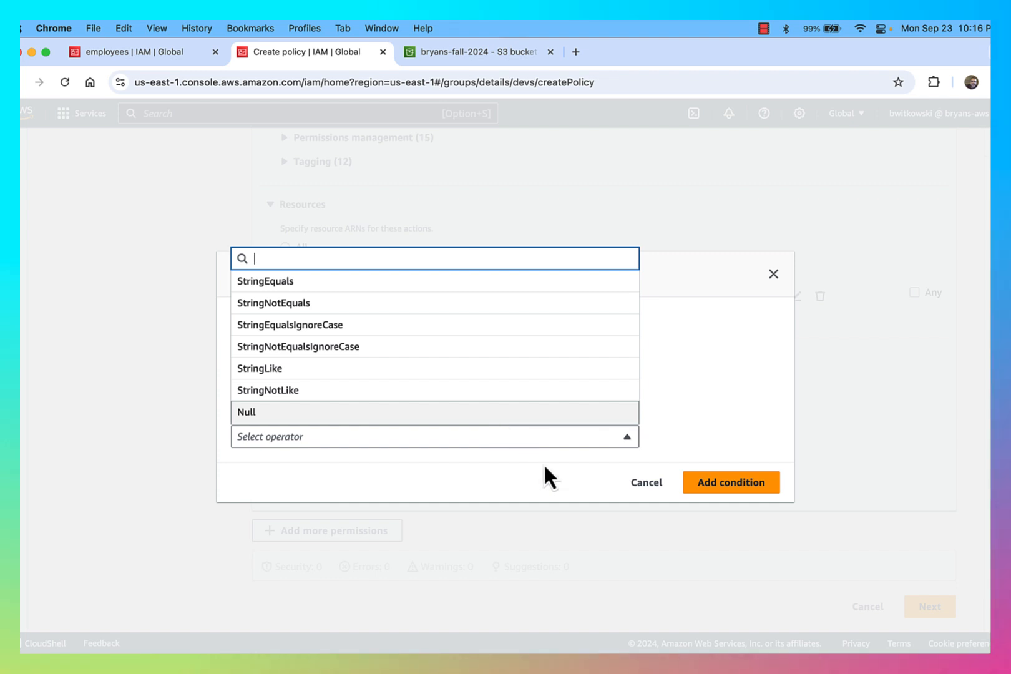
key("ctrl+Up")
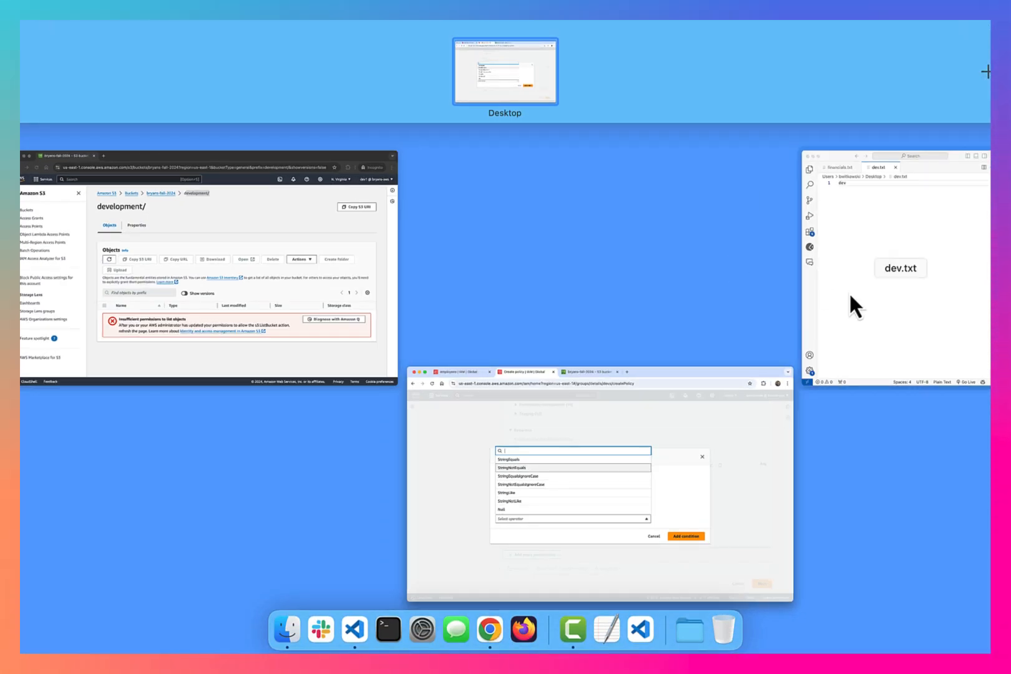
In dev.txt, add bryans-fall-2024 with index.html and packers.png indented beneath it
left_click(849, 291)
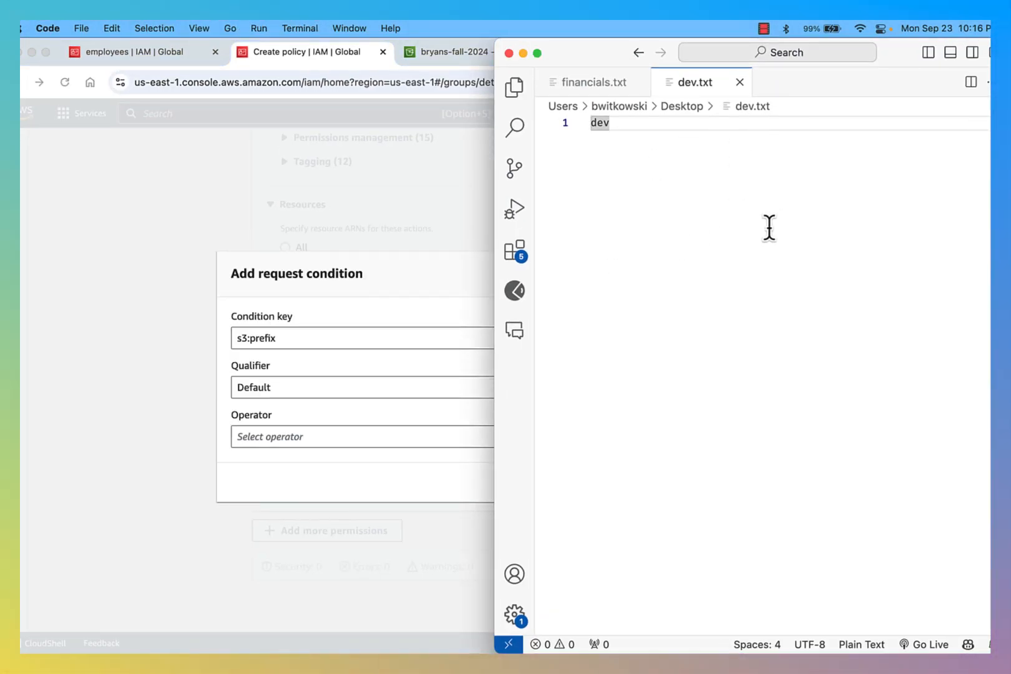
key("Return")
key("Return")
key("Return")
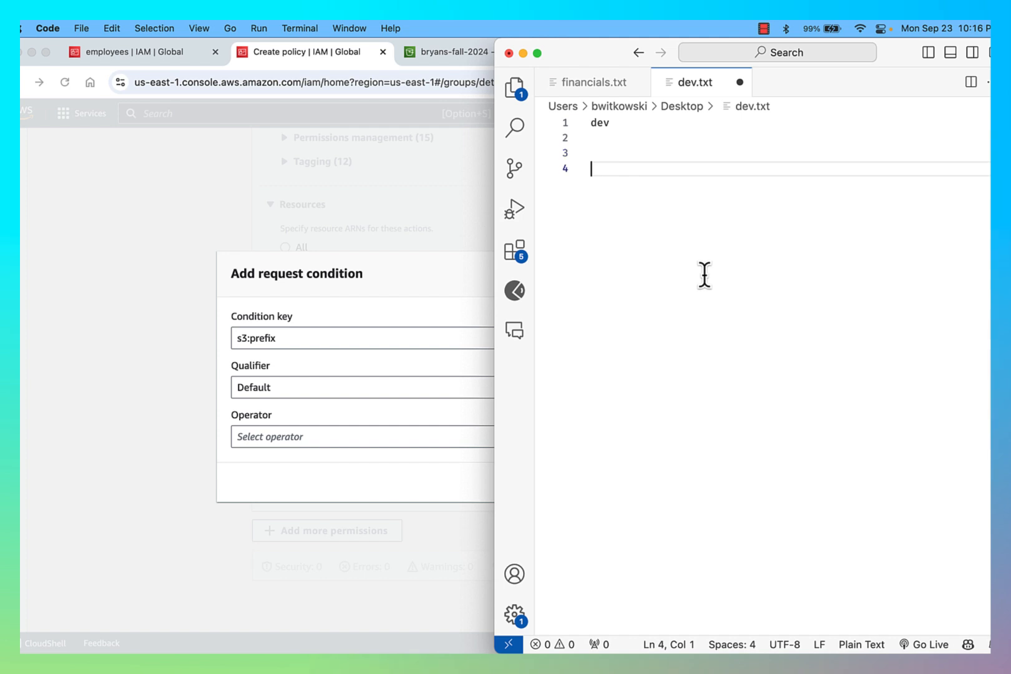
type("bryans-fall-2024")
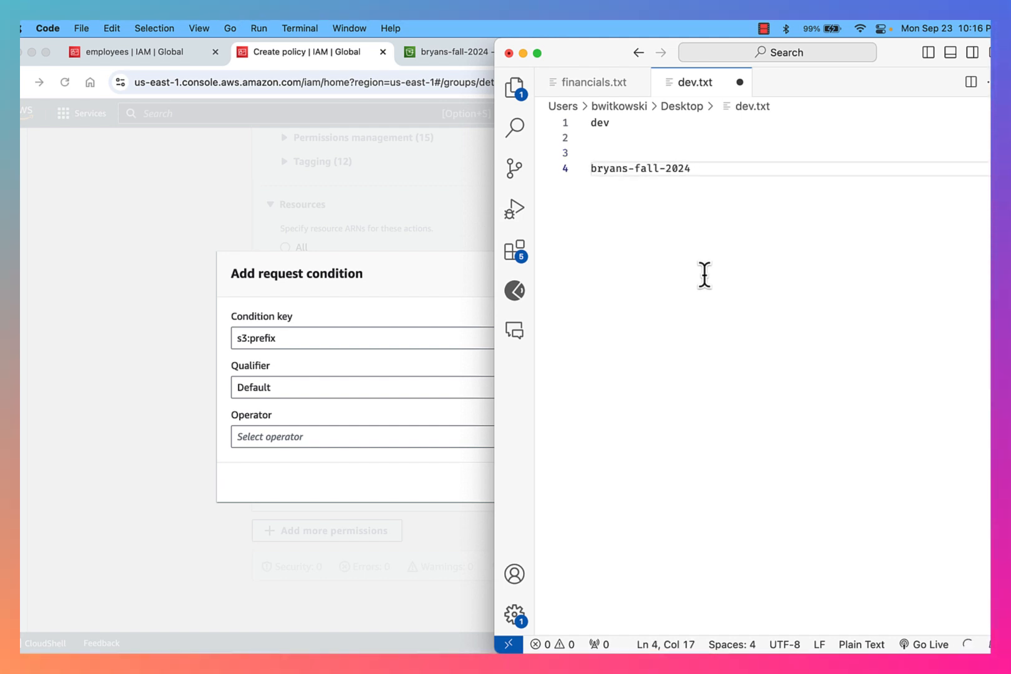
key("Return")
key("Tab")
type("index.html")
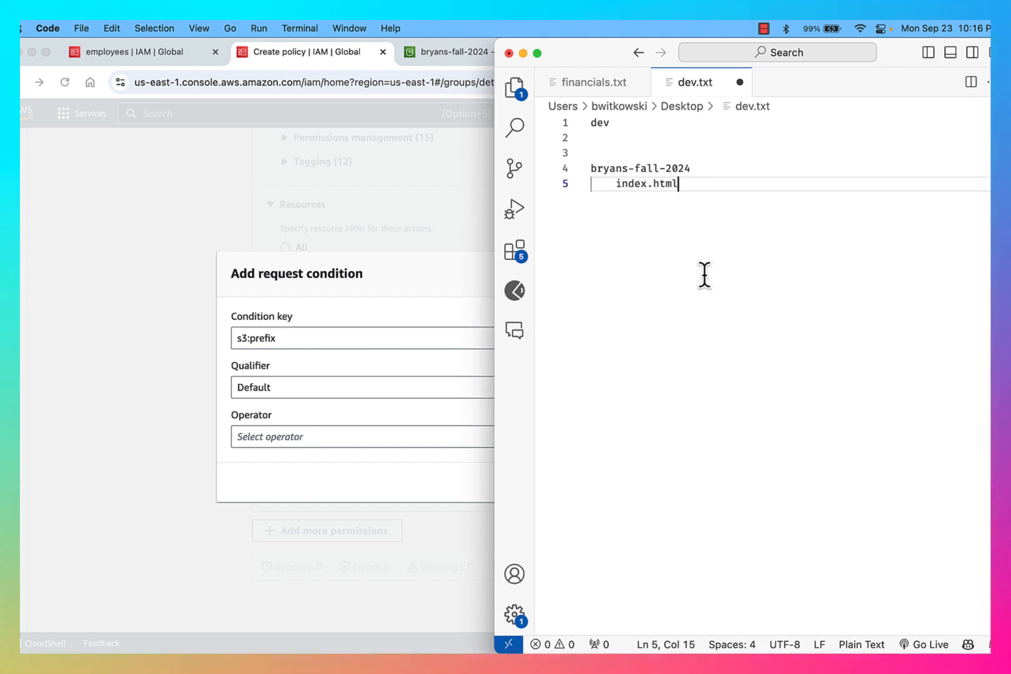
key("Return")
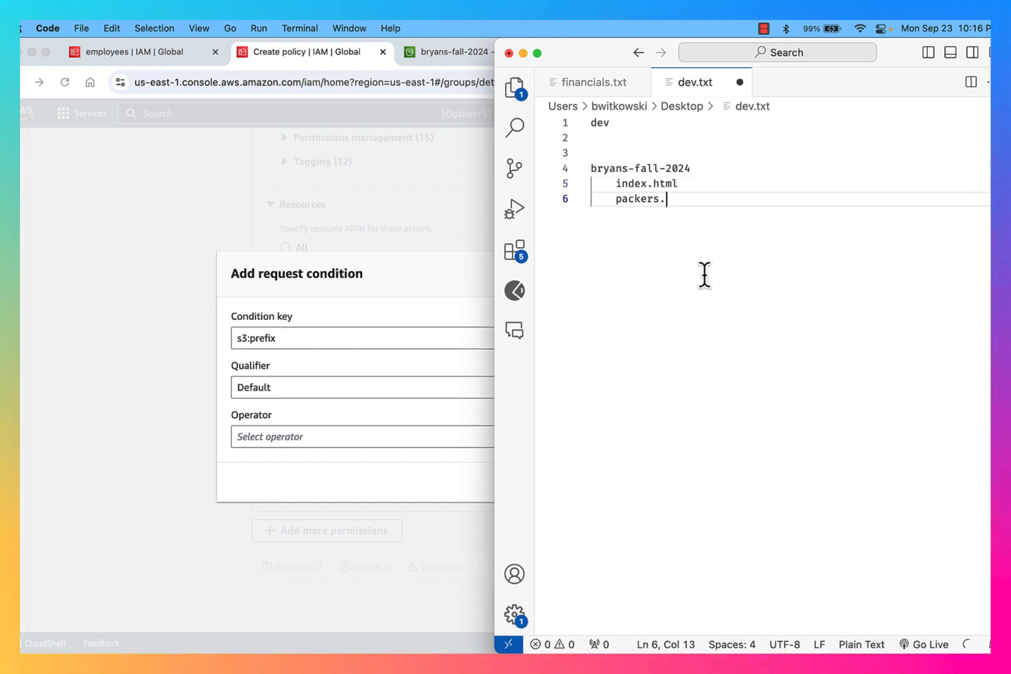
key("Return")
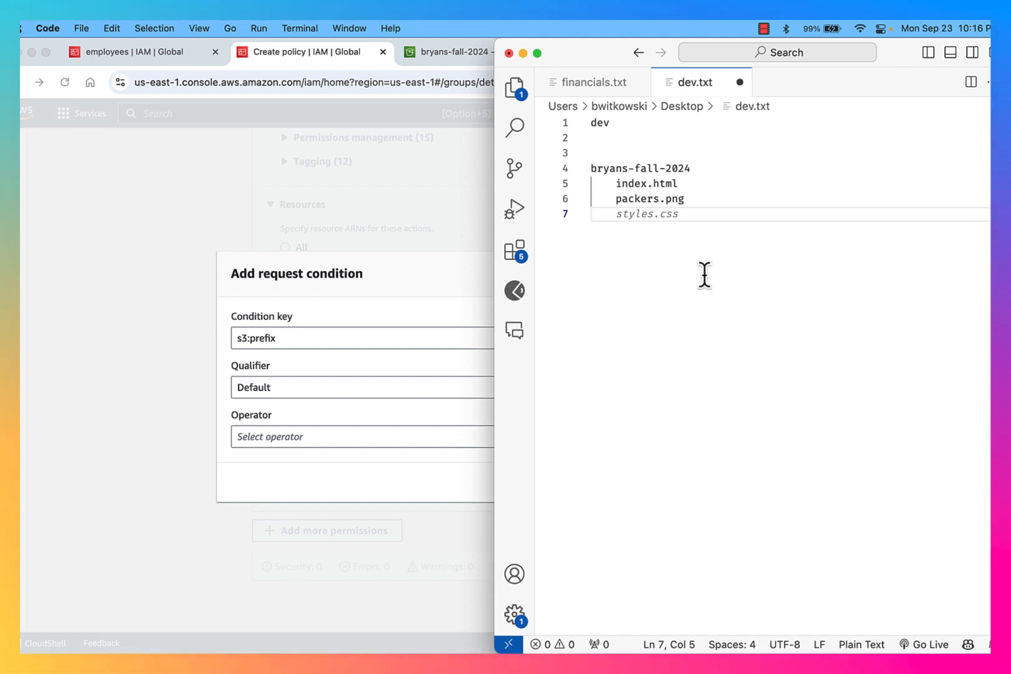
Add the indented paths development/dev.txt and financials/financials.txt below them
type("develope")
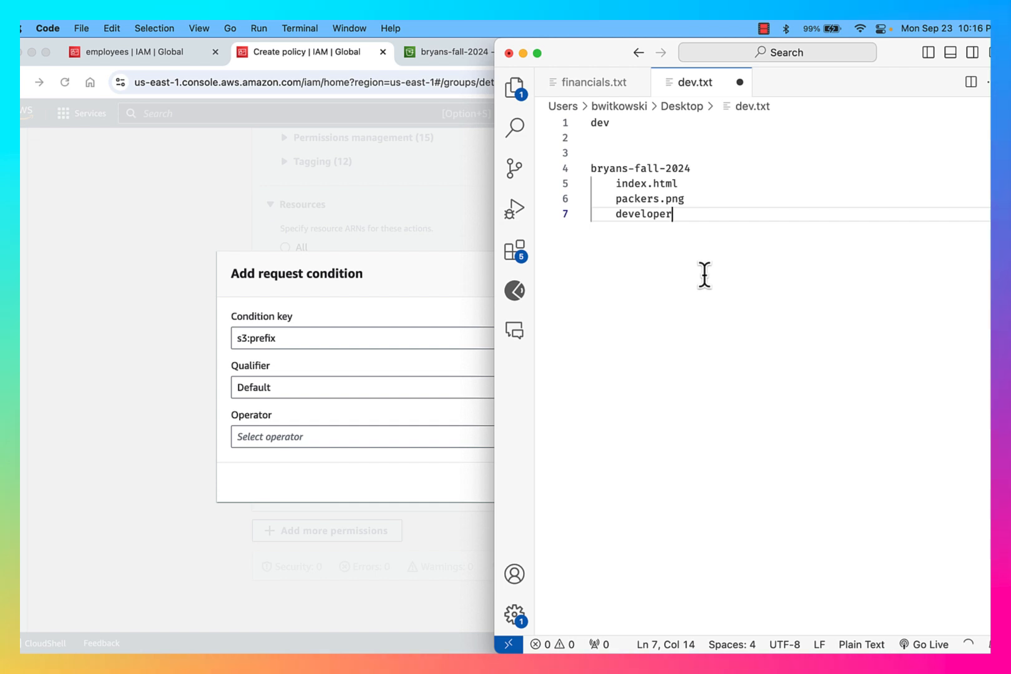
key("BackSpace")
type("ment")
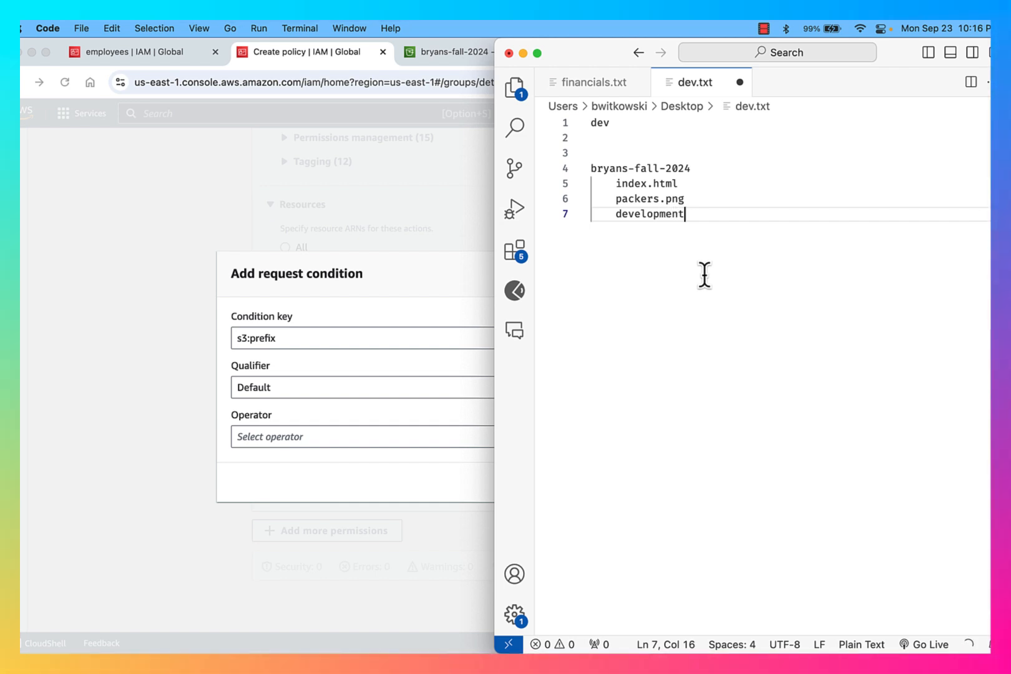
type("/")
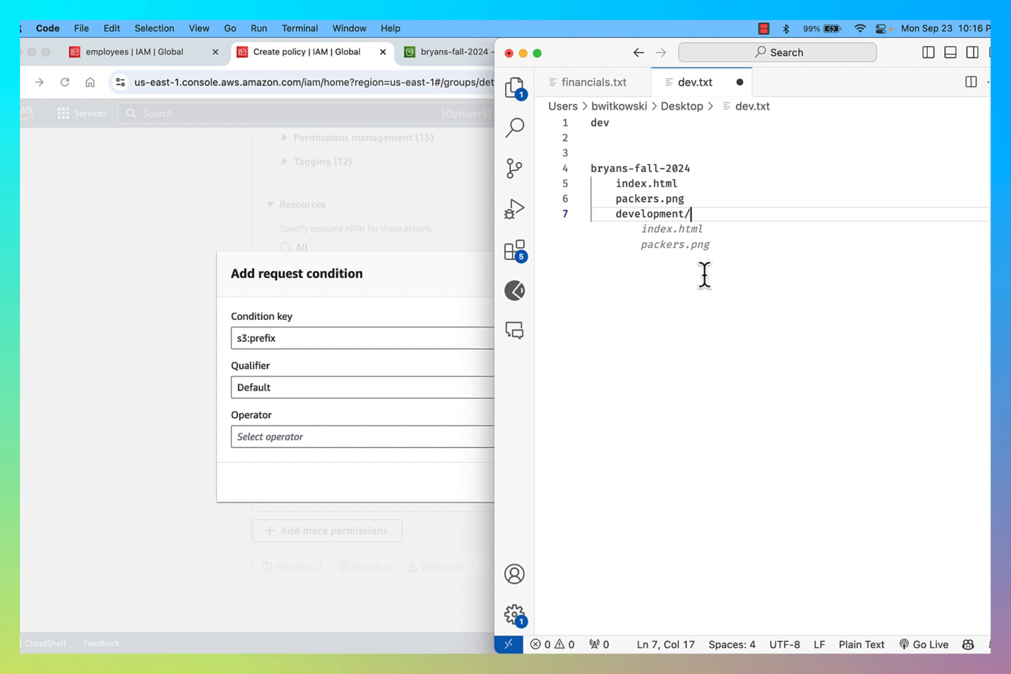
type("dev.txt")
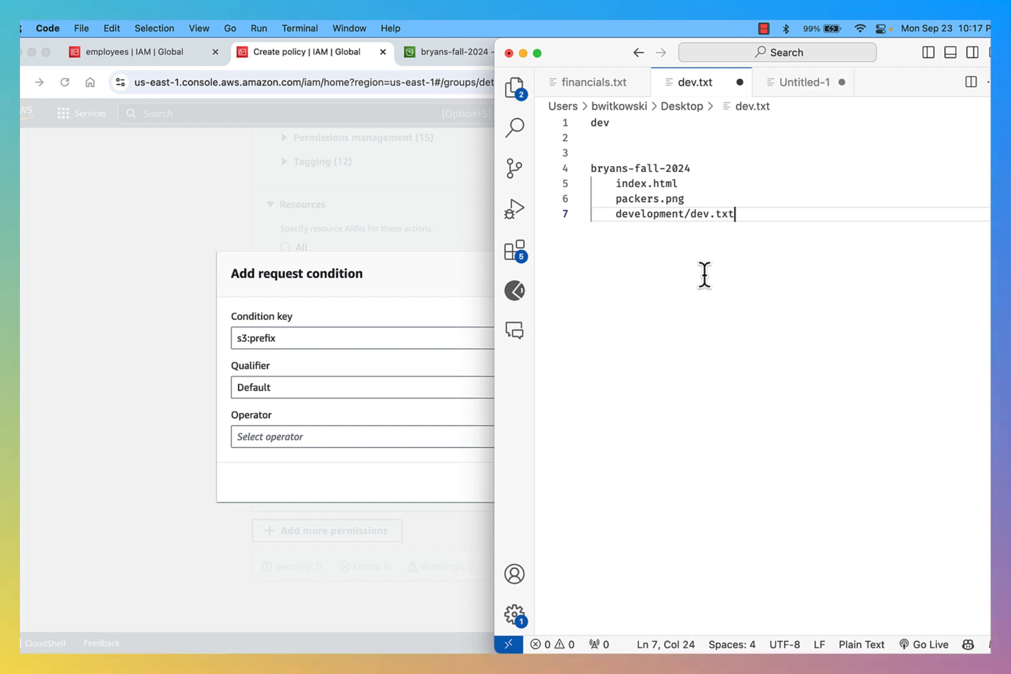
key("shift+Home")
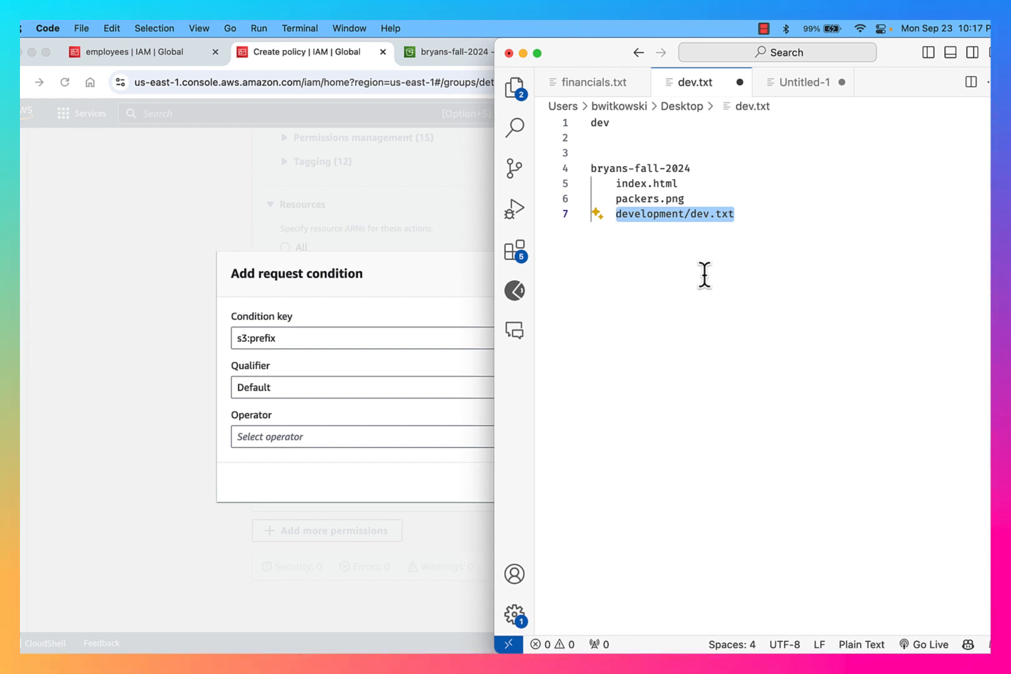
key("Right")
key("Return")
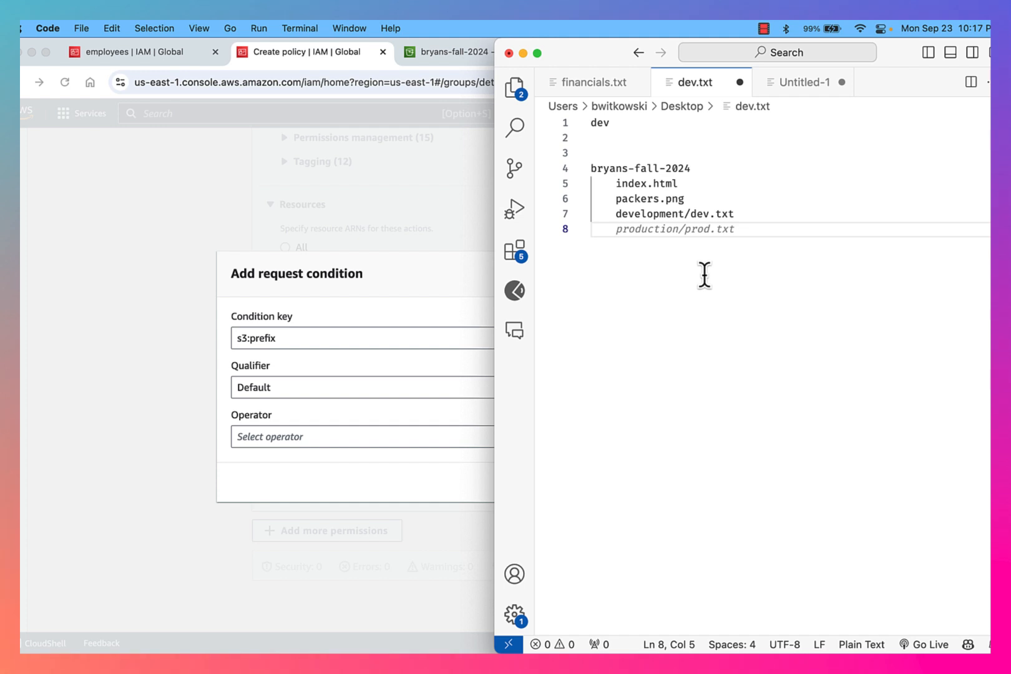
type("financials")
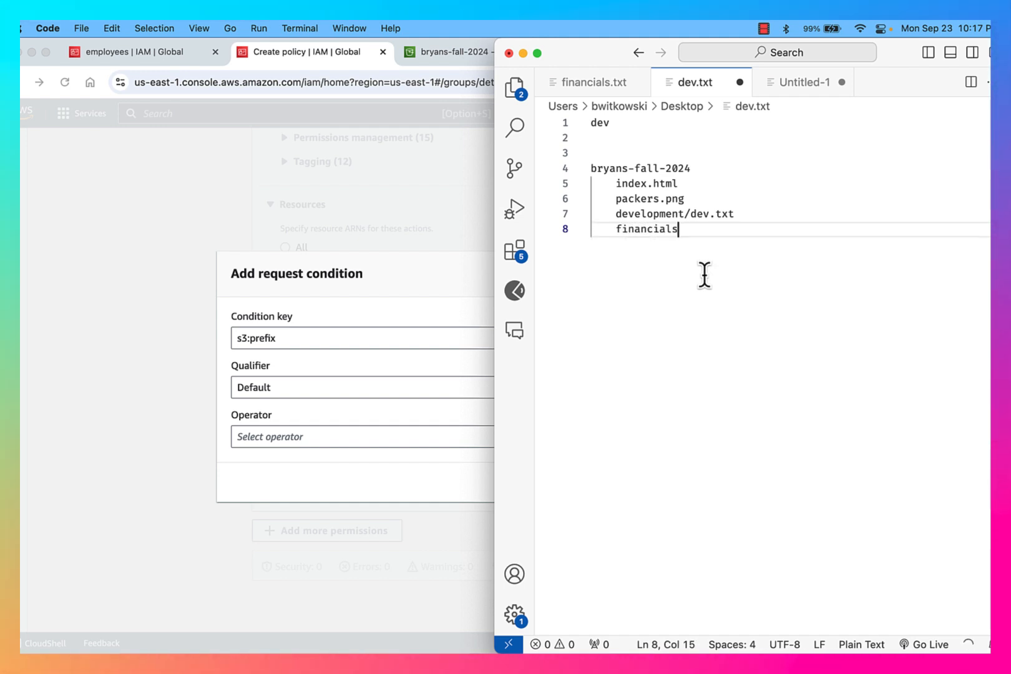
type("/")
key("Tab")
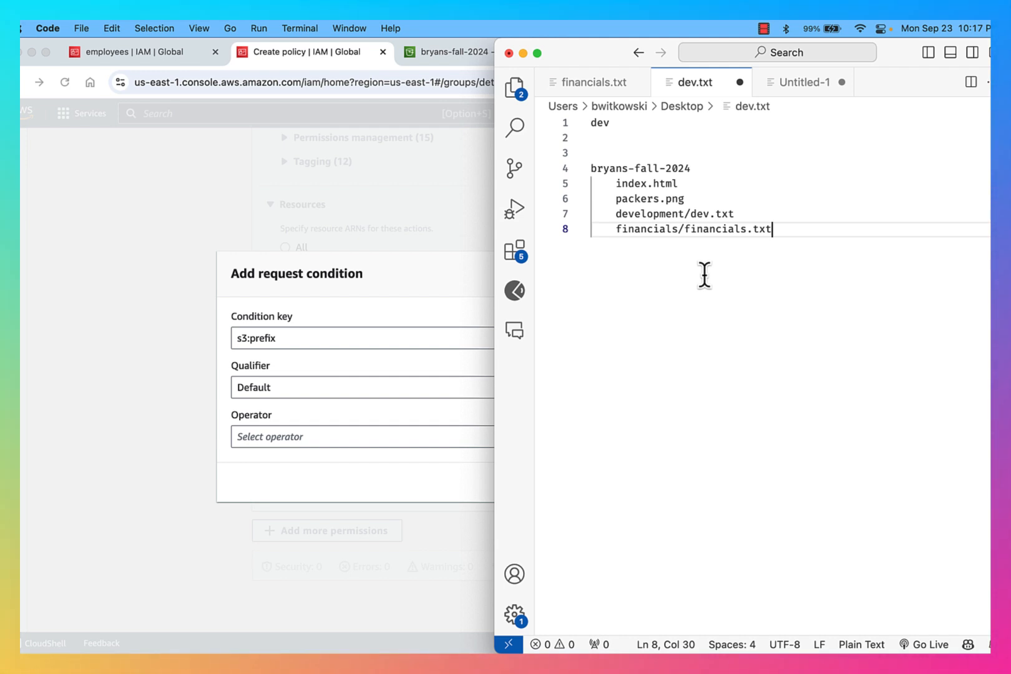
key("shift+Up")
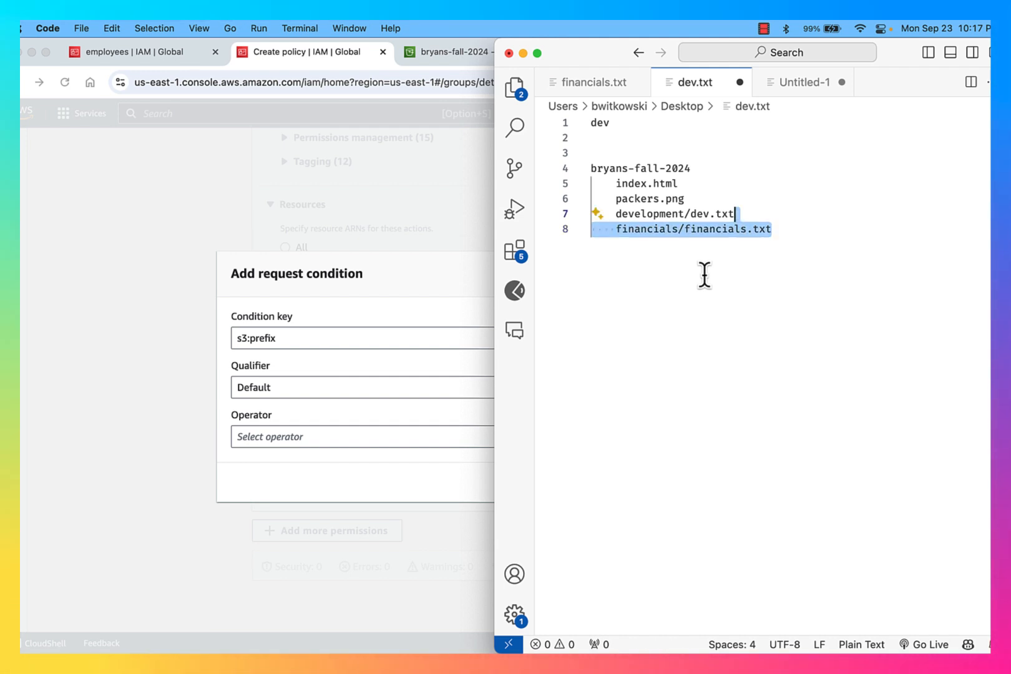
key("shift+super+Left")
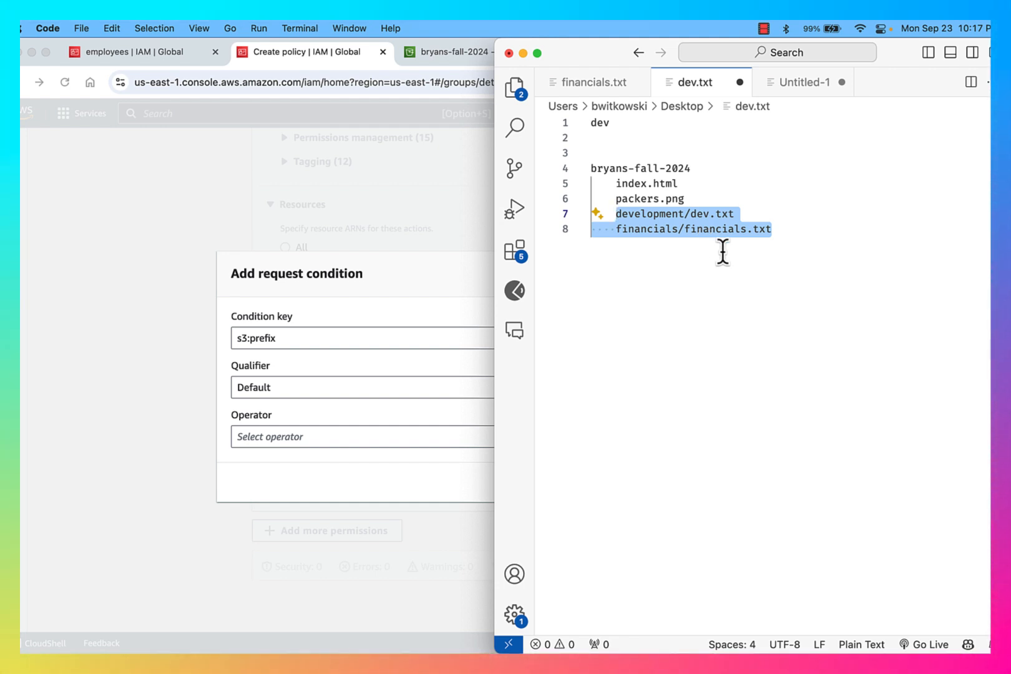
Select the 'development/' folder part of the development/dev.txt line
left_click(692, 211)
key("shift+Home")
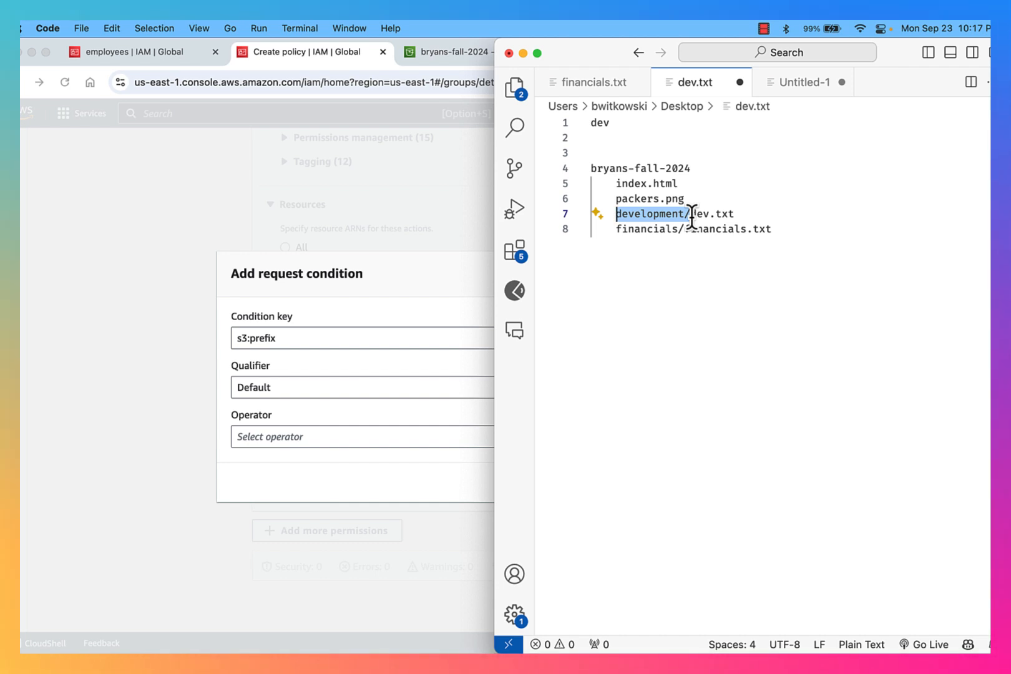
key("Left")
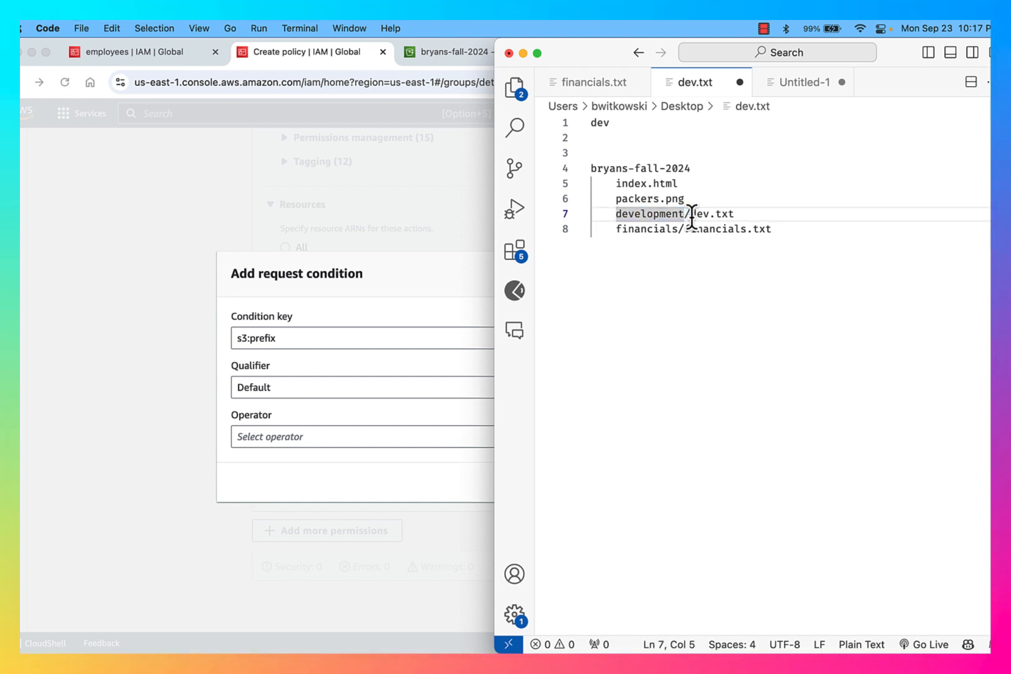
key("shift+alt+Right")
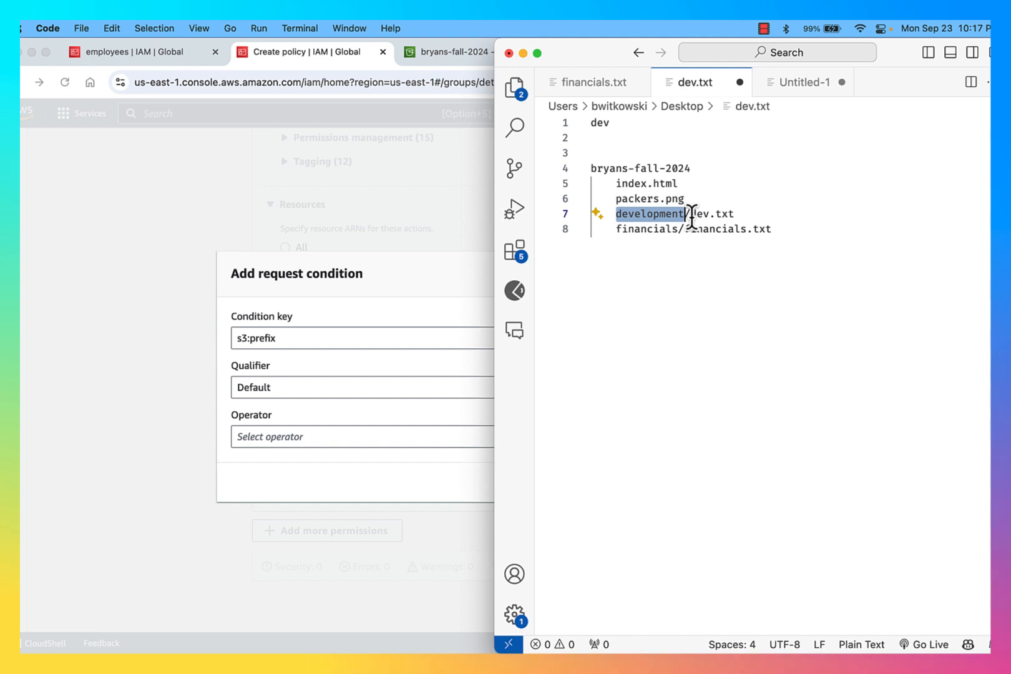
key("shift+Right")
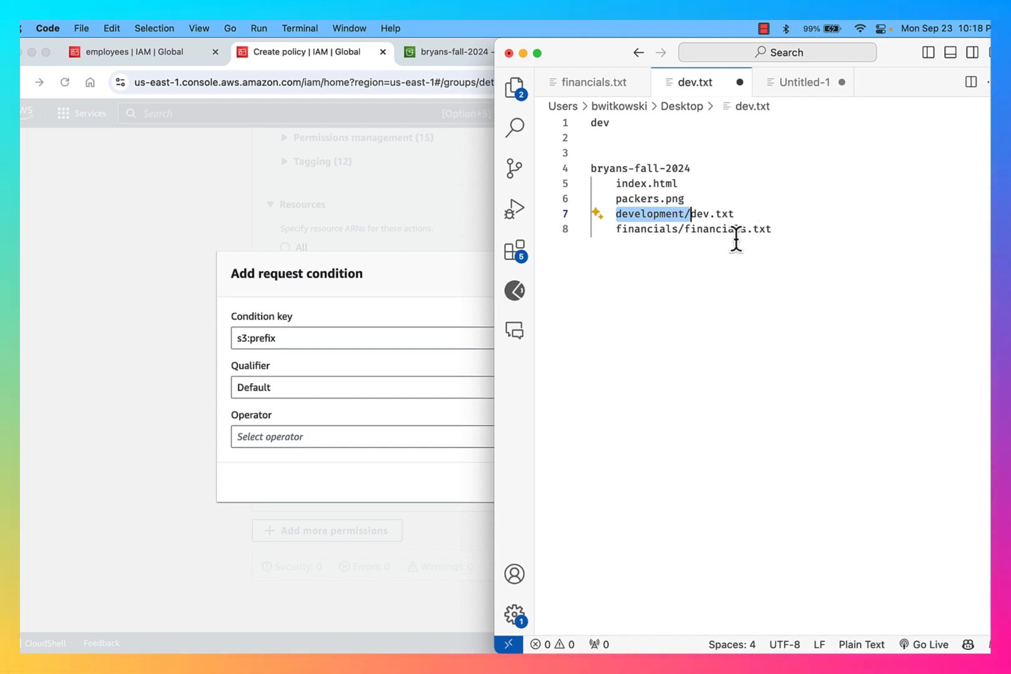
Add an unindented 'prefix development/*' line below the file list
left_click(817, 273)
key("Return")
key("Return")
key("Return")
key("Return")
key("BackSpace")
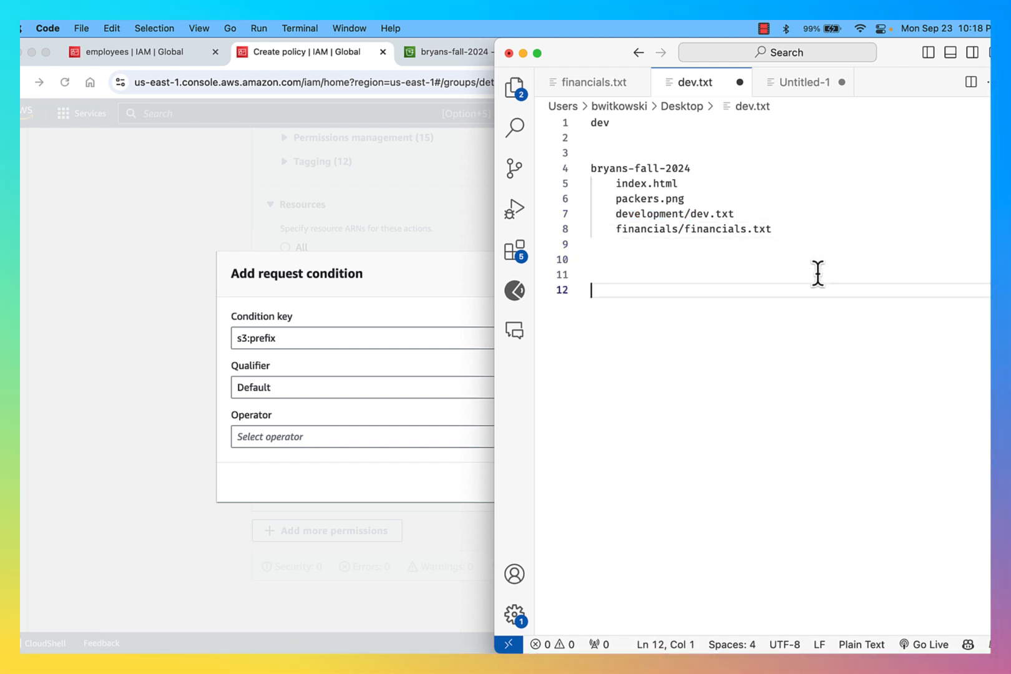
type("prefi")
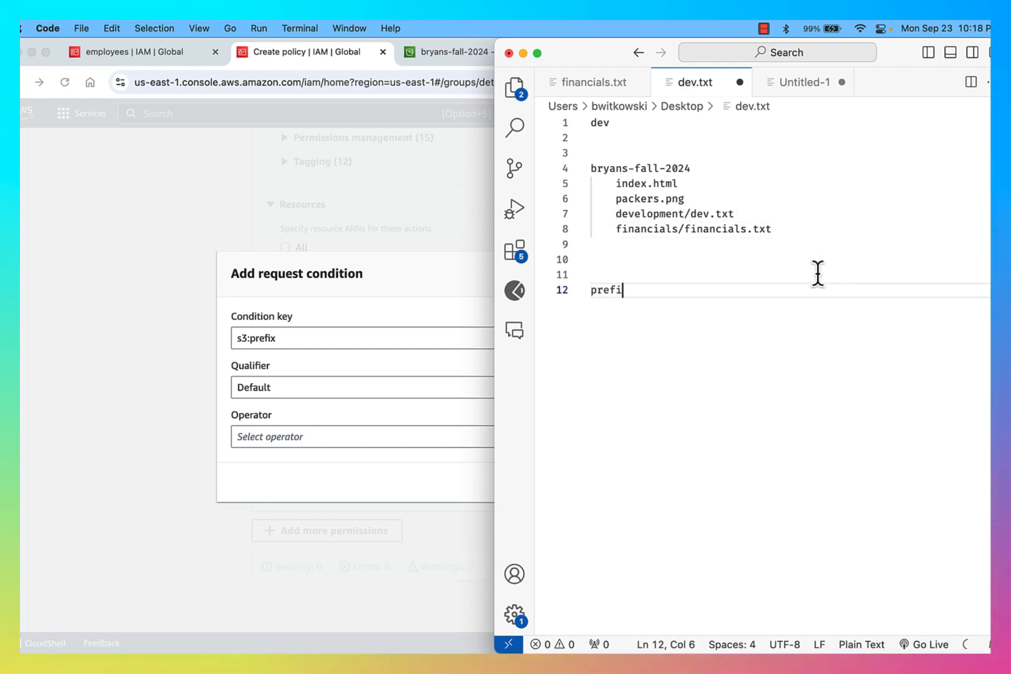
type("x deve")
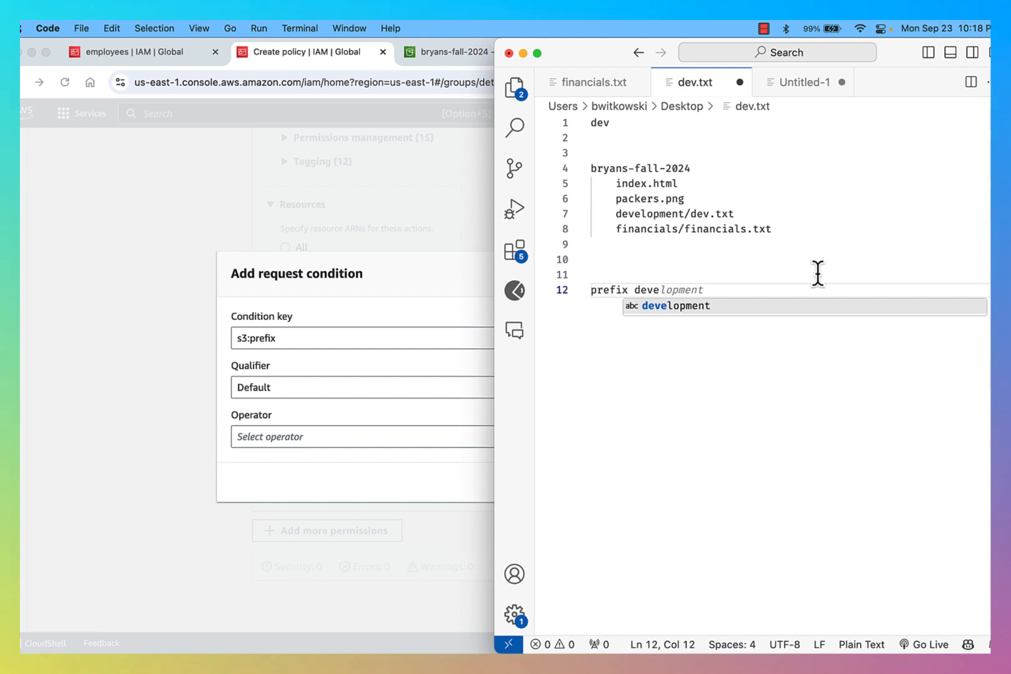
key("Tab")
type("/*")
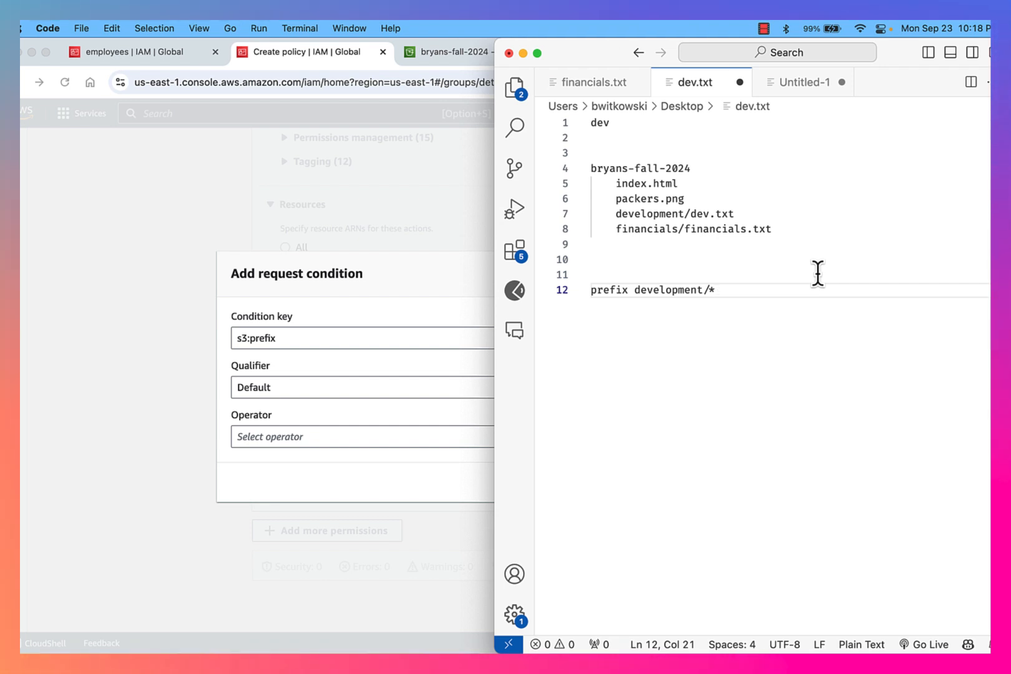
key("shift+Left")
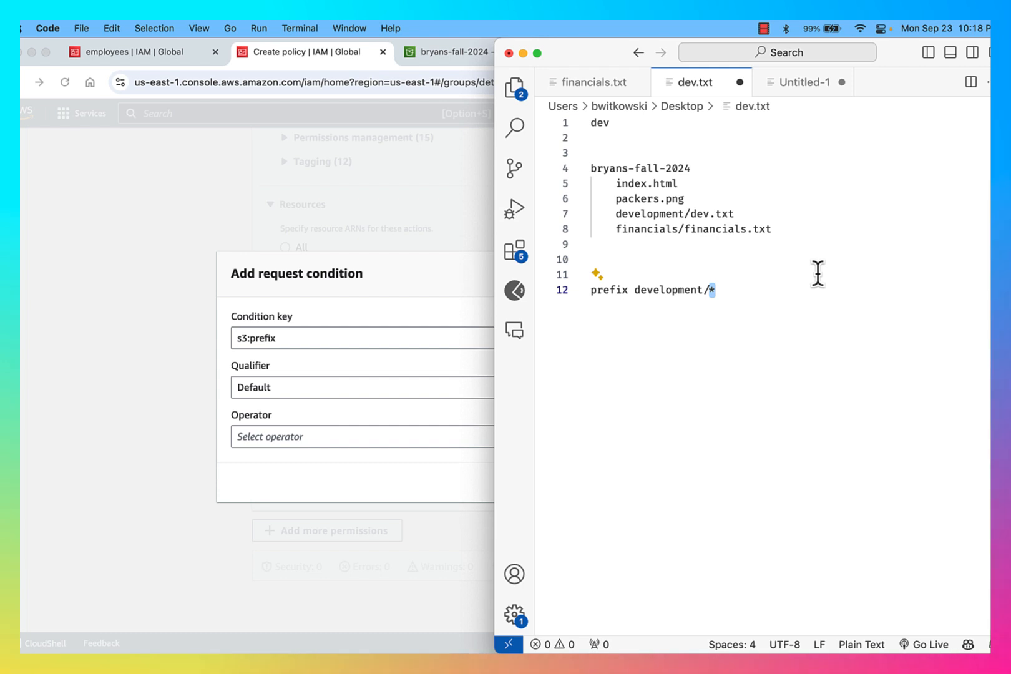
key("Right")
Add the example line where name = 'S*'; and replace its equals sign with LIKE
key("Return")
key("Return")
key("Return")
key("Return")
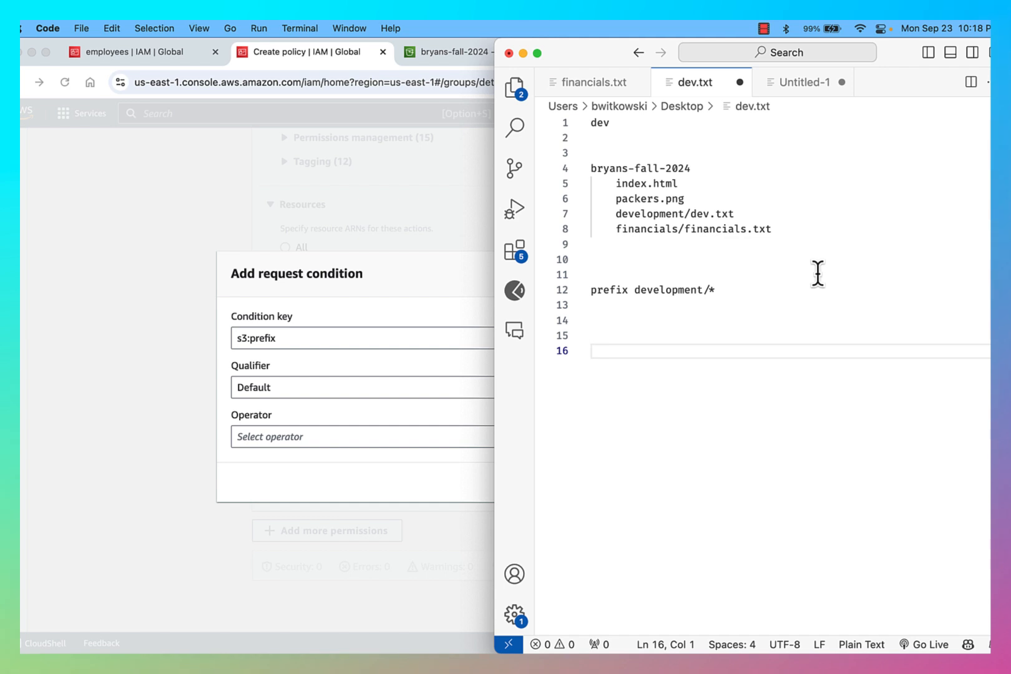
type("where ")
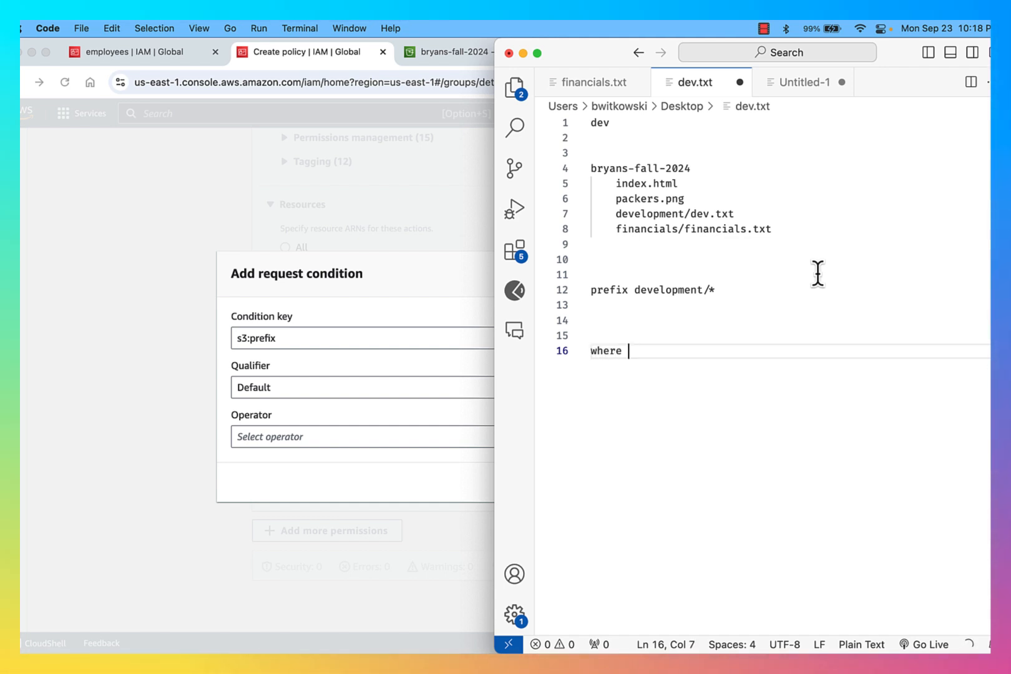
type("name = ")
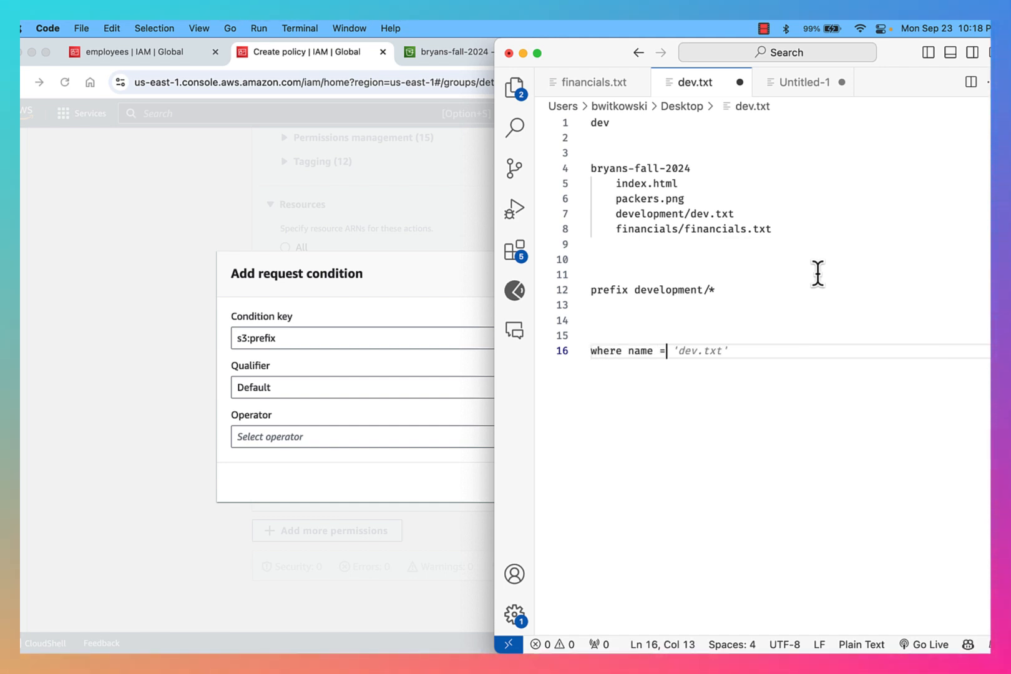
type("'")
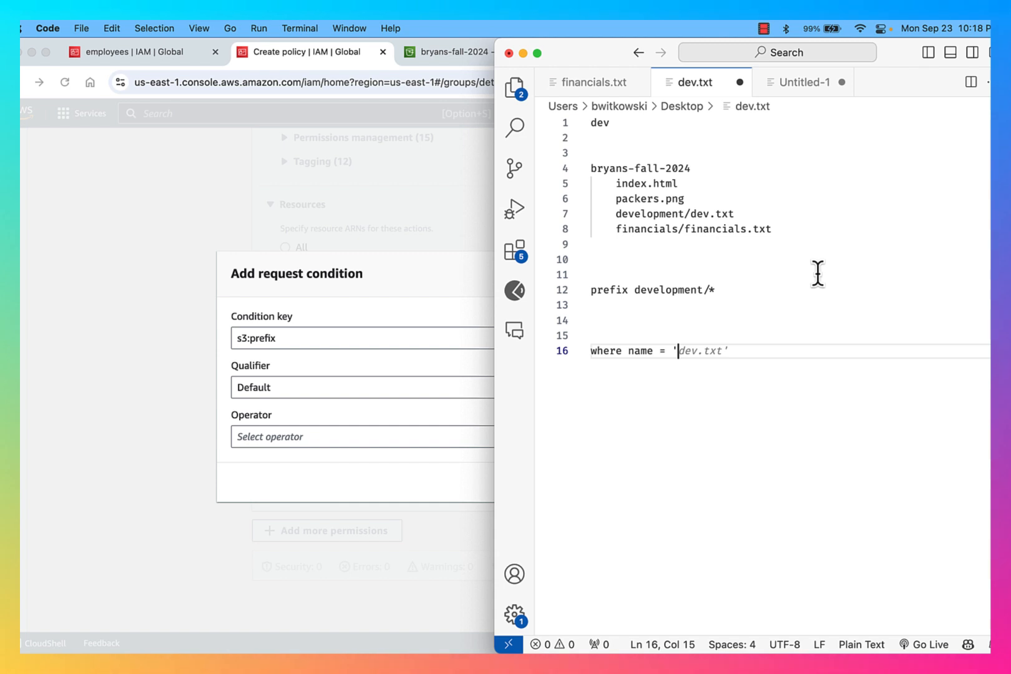
type("S*")
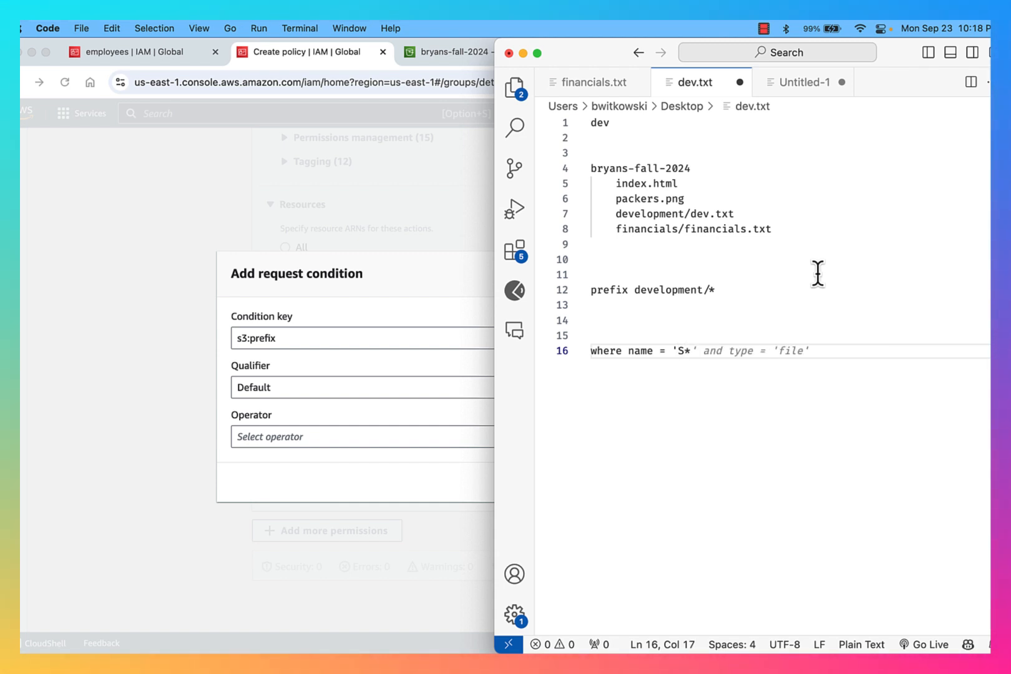
type("';")
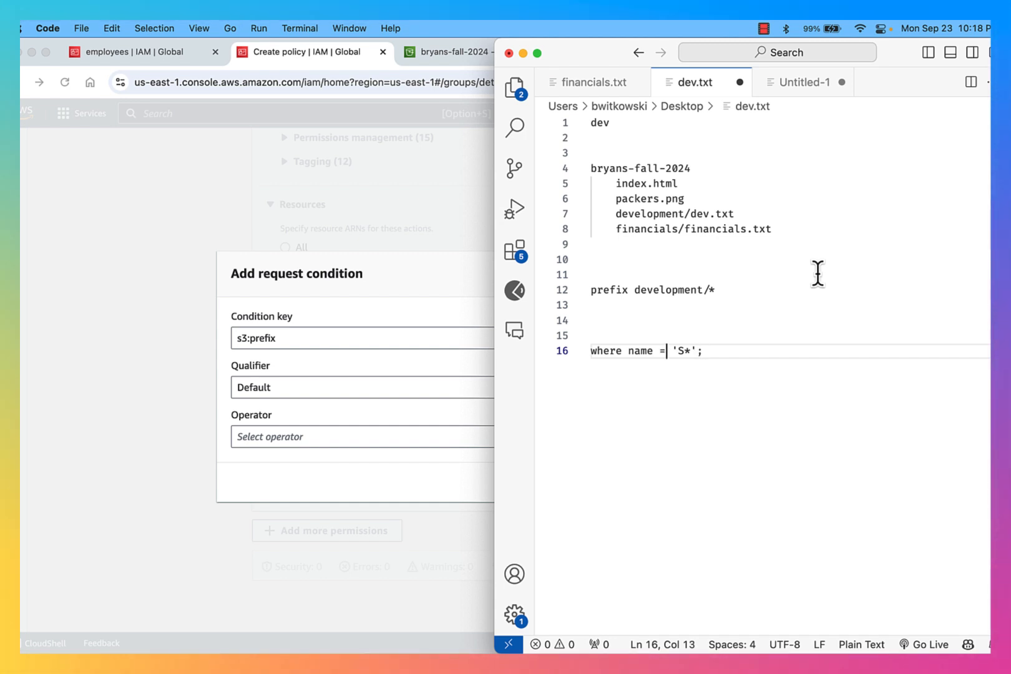
key("Right")
key("Right")
key("shift+Right")
key("shift+Right")
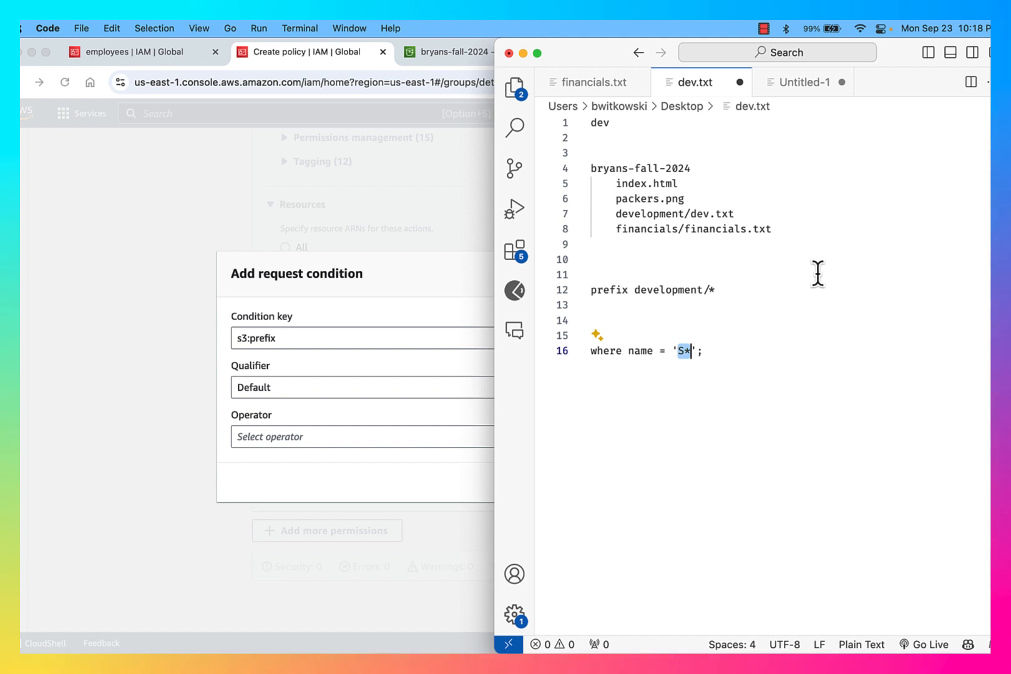
key("Right")
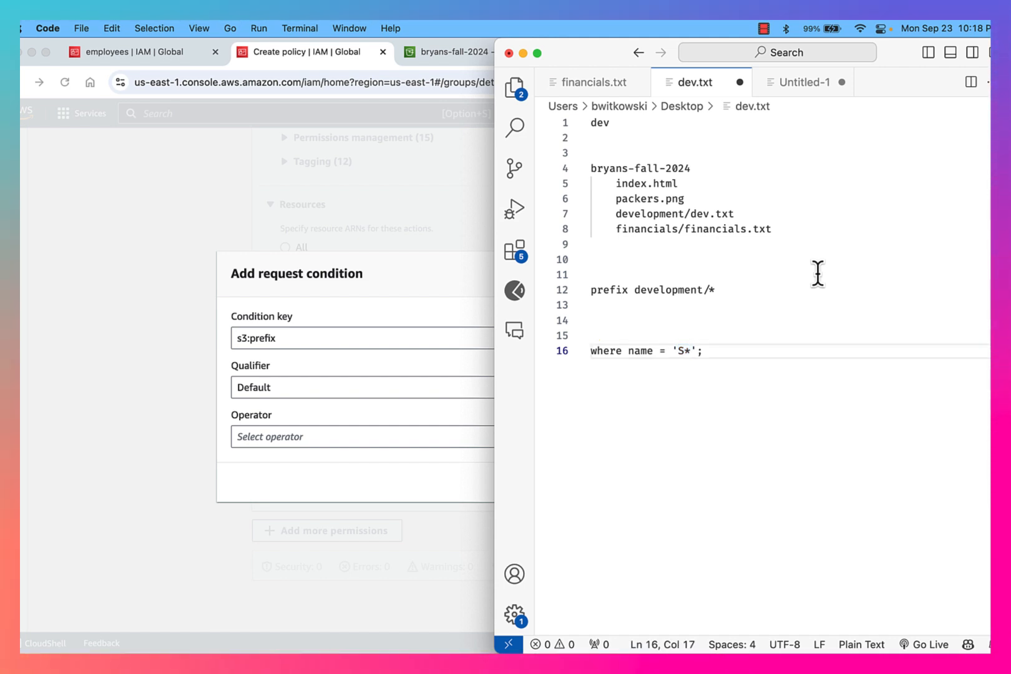
key("shift+Left")
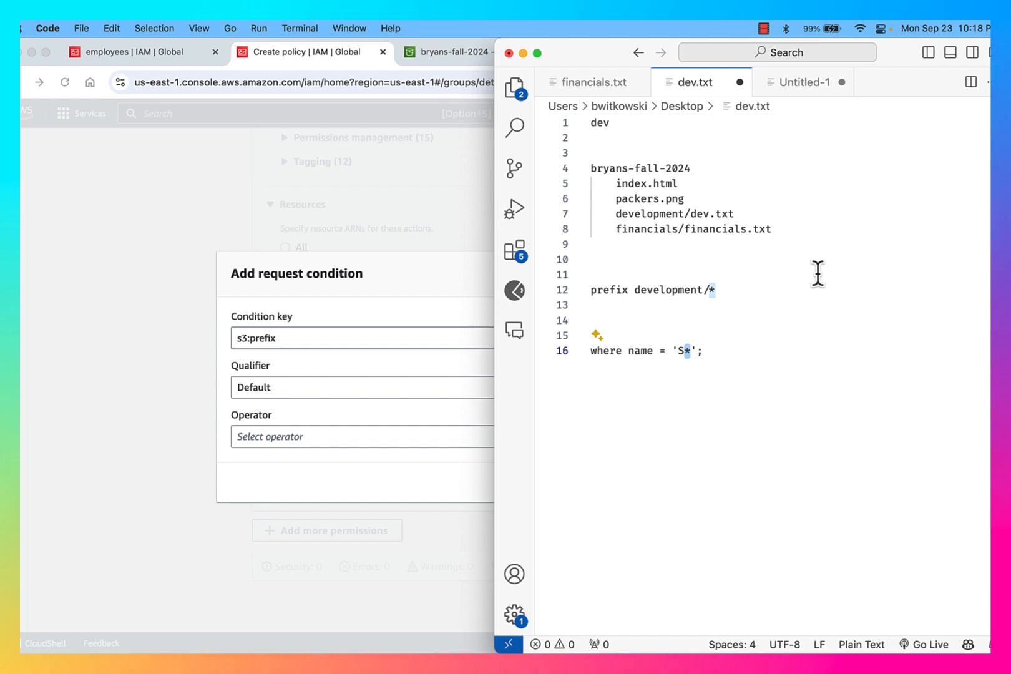
key("Left")
key("Left")
key("Left")
key("Left")
key("BackSpace")
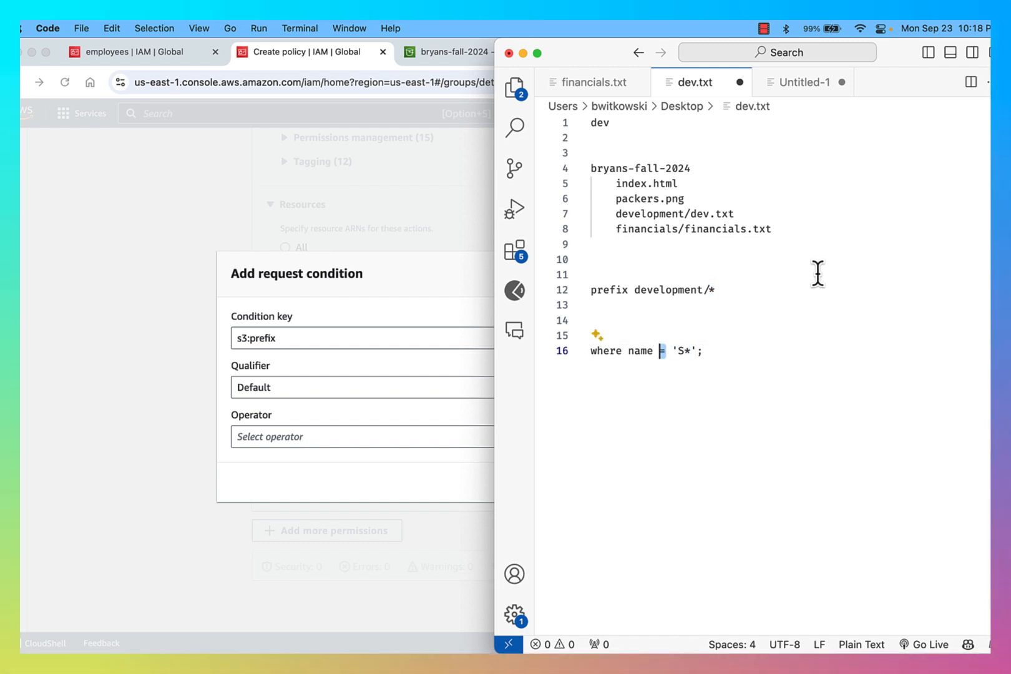
type("LIKE")
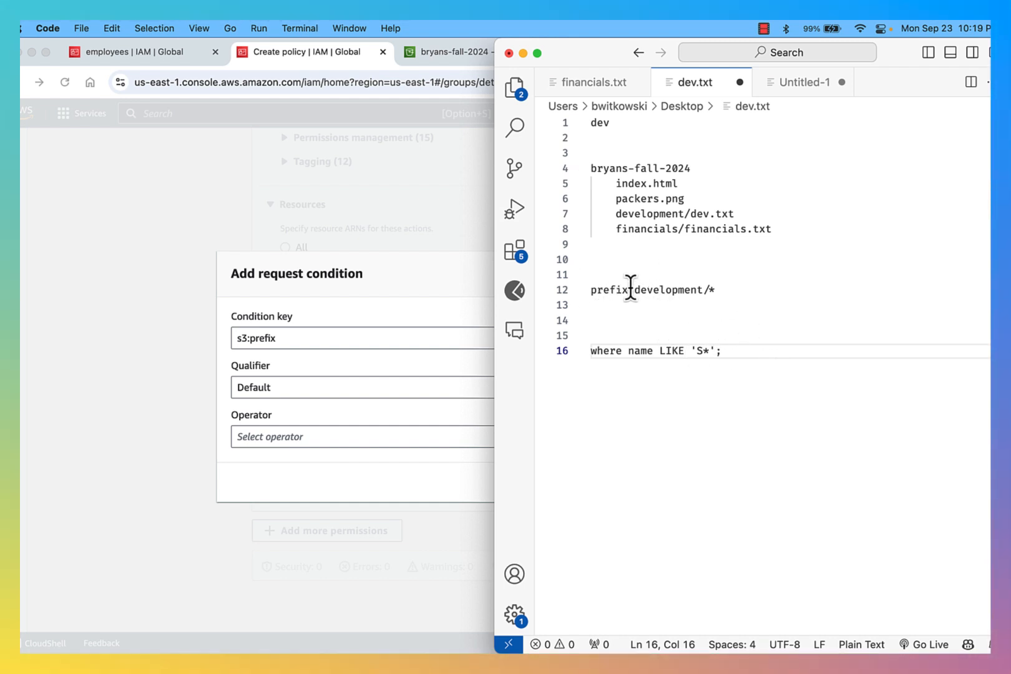
left_click_drag(633, 289, 695, 290)
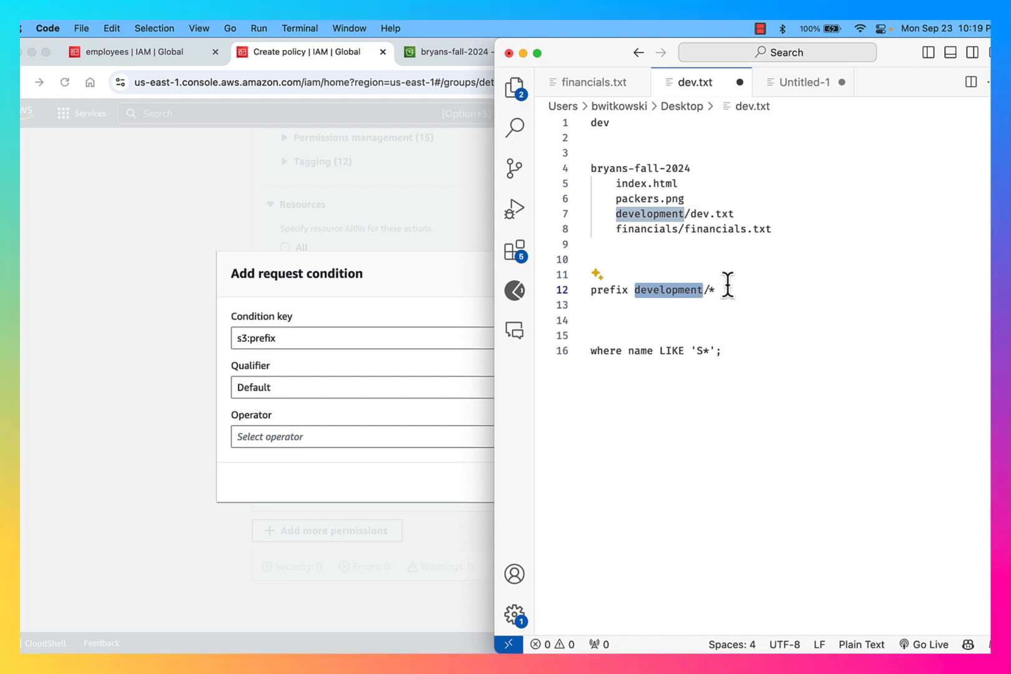
Add the s3:prefix condition with operator StringLike and value development/*
left_click(342, 250)
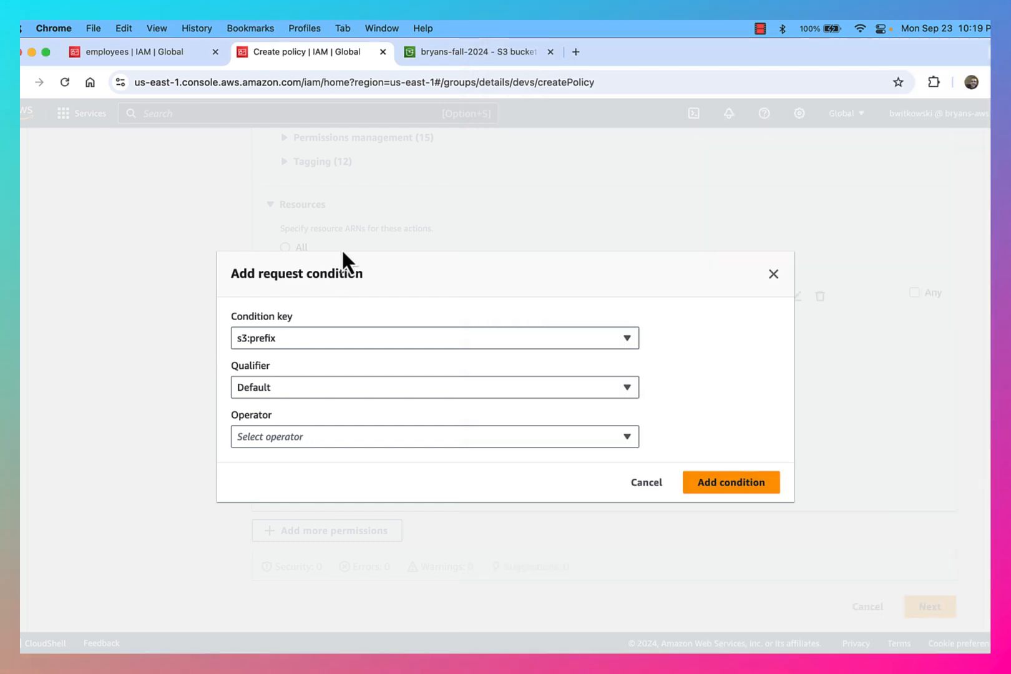
left_click(367, 437)
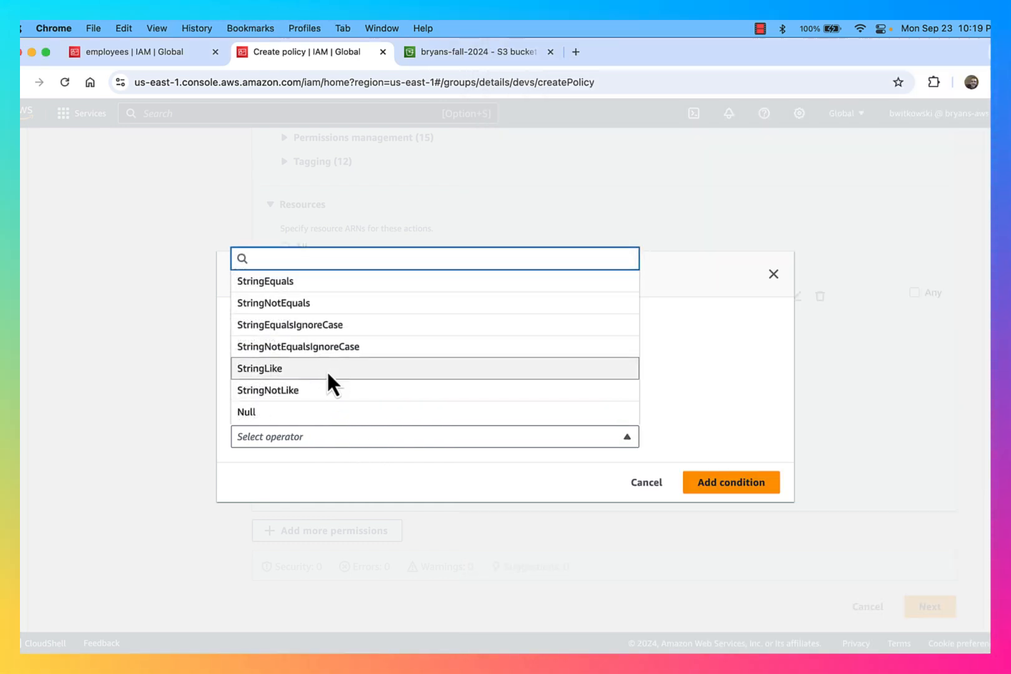
left_click(328, 374)
left_click(359, 458)
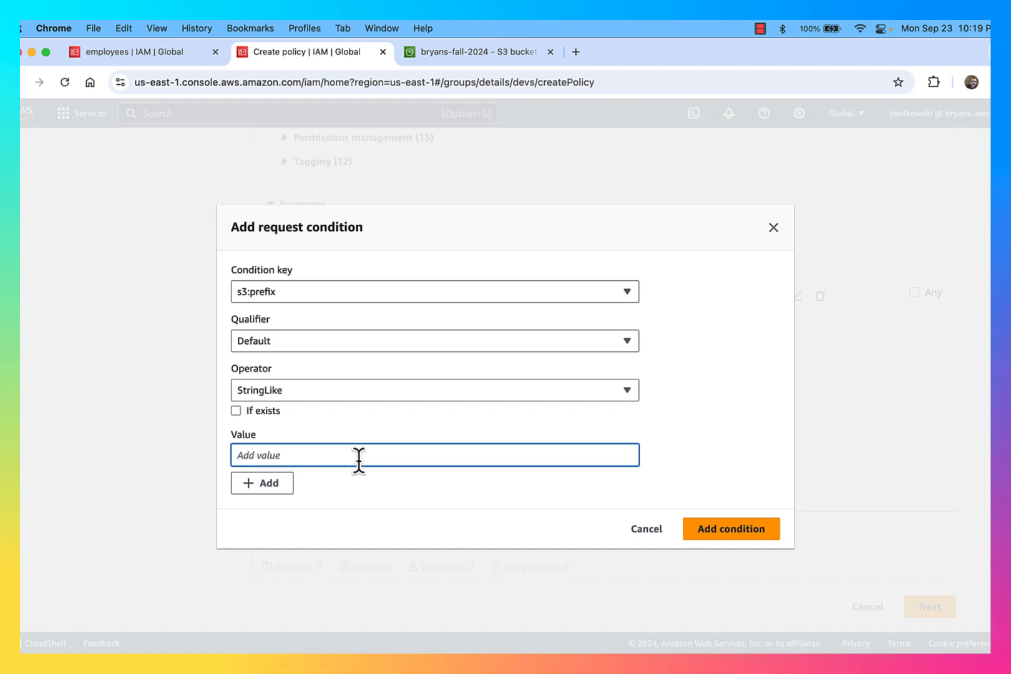
type("development/*")
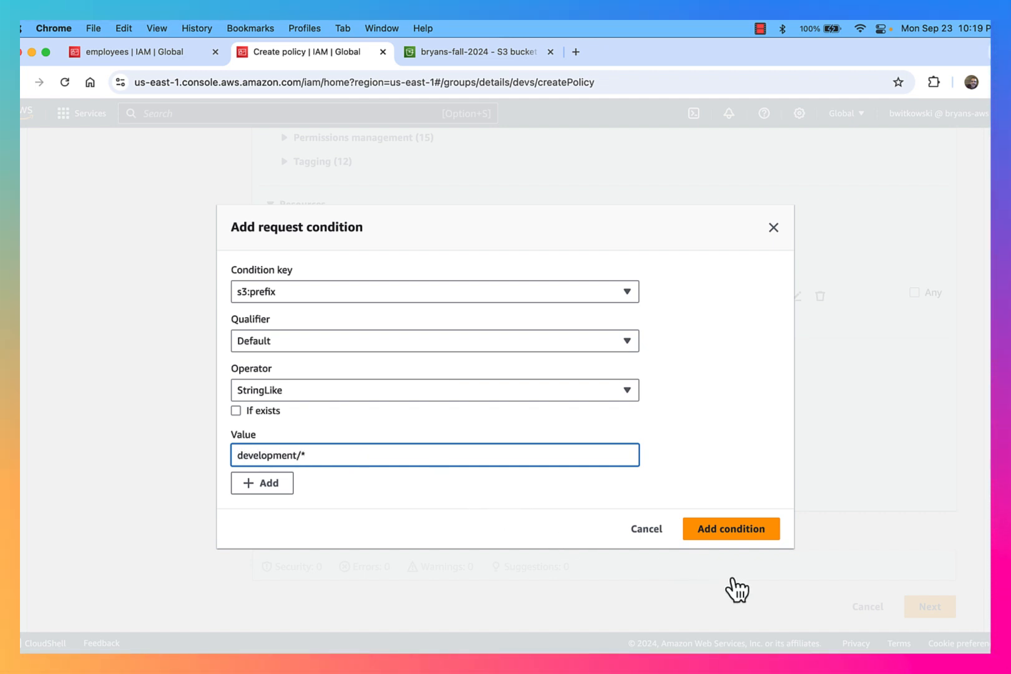
left_click(735, 531)
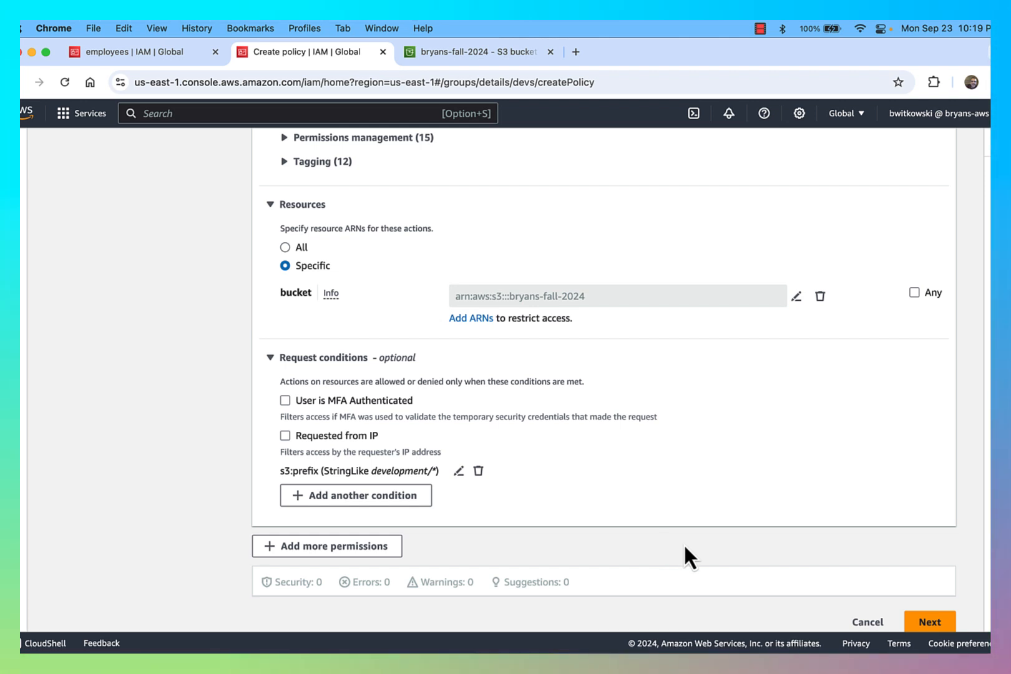
Add a second condition: s3:delimiter StringLike with value /
left_click(348, 496)
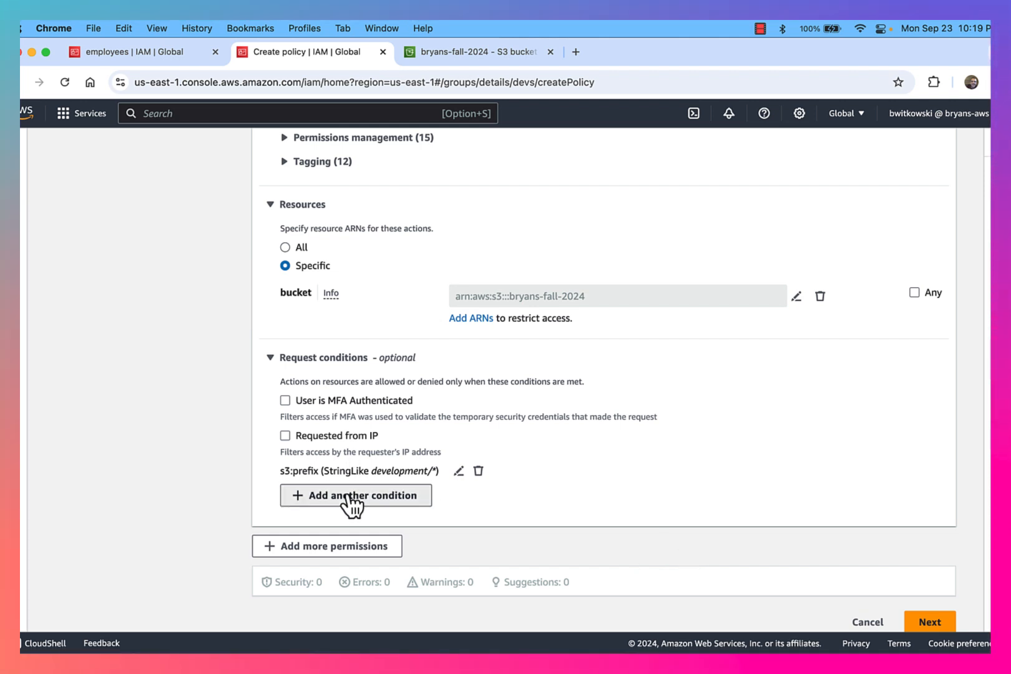
left_click(365, 386)
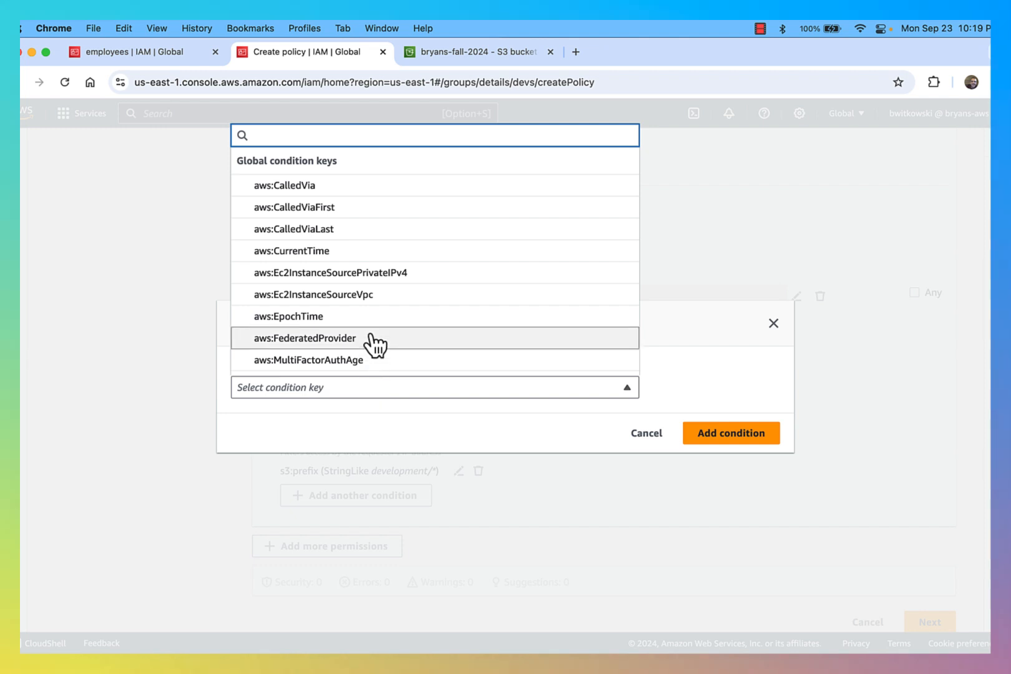
scroll(393, 288, "down", 20)
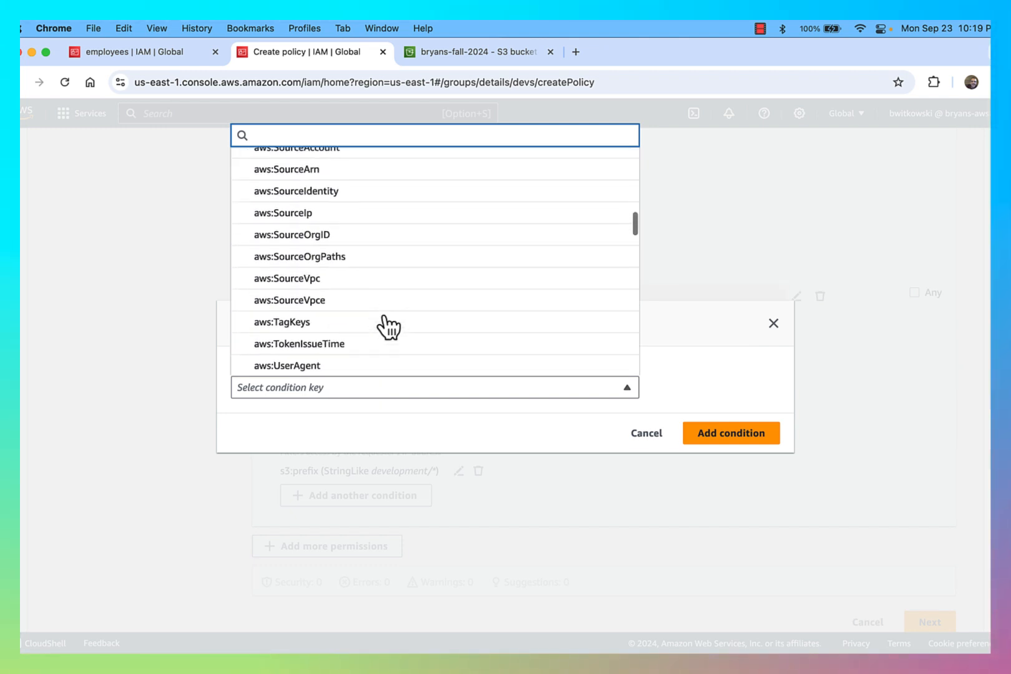
scroll(388, 331, "down", 5)
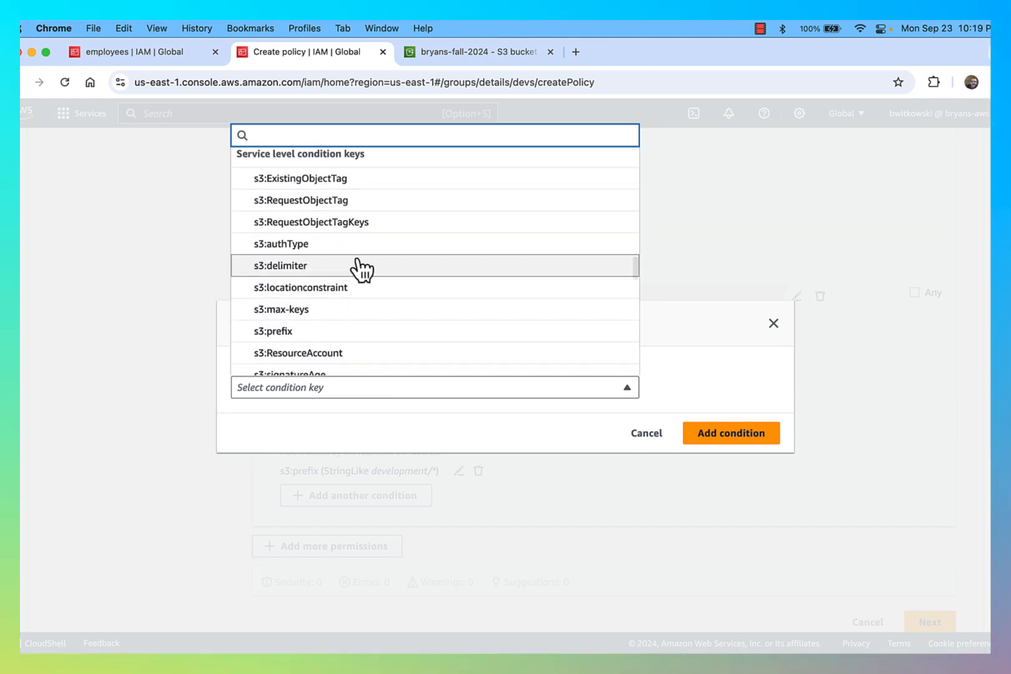
left_click(361, 267)
left_click(375, 435)
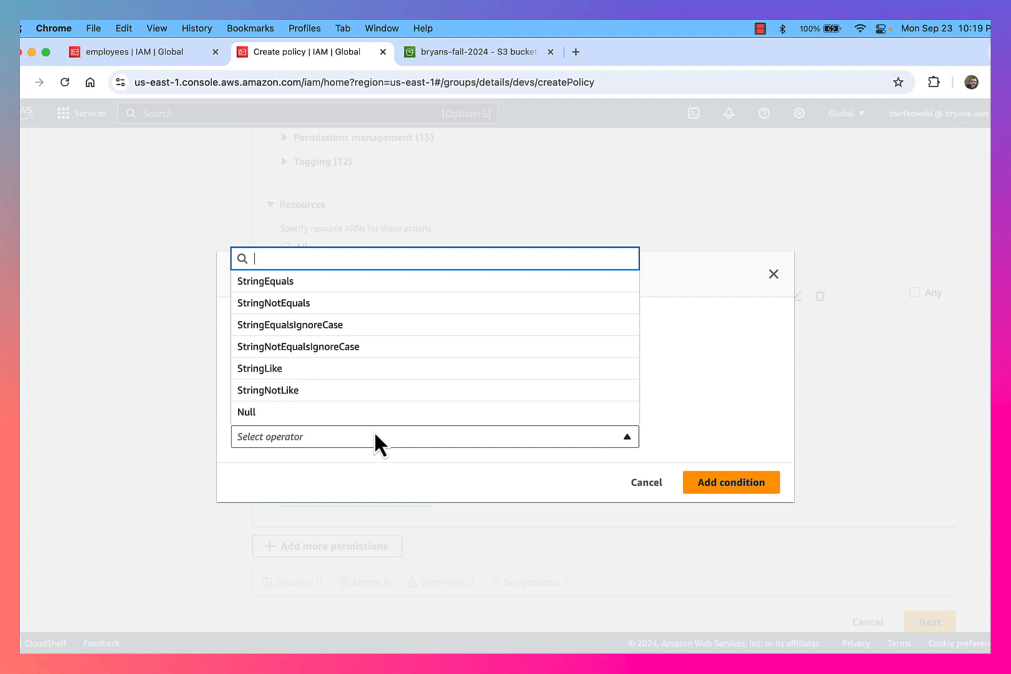
left_click(364, 368)
left_click(382, 451)
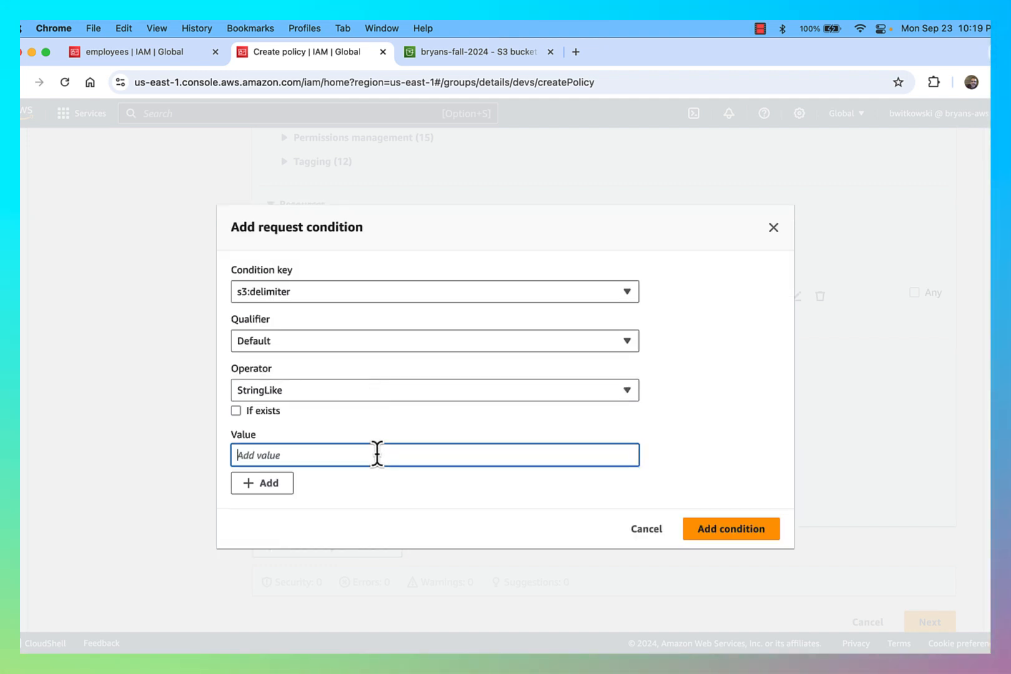
type("/")
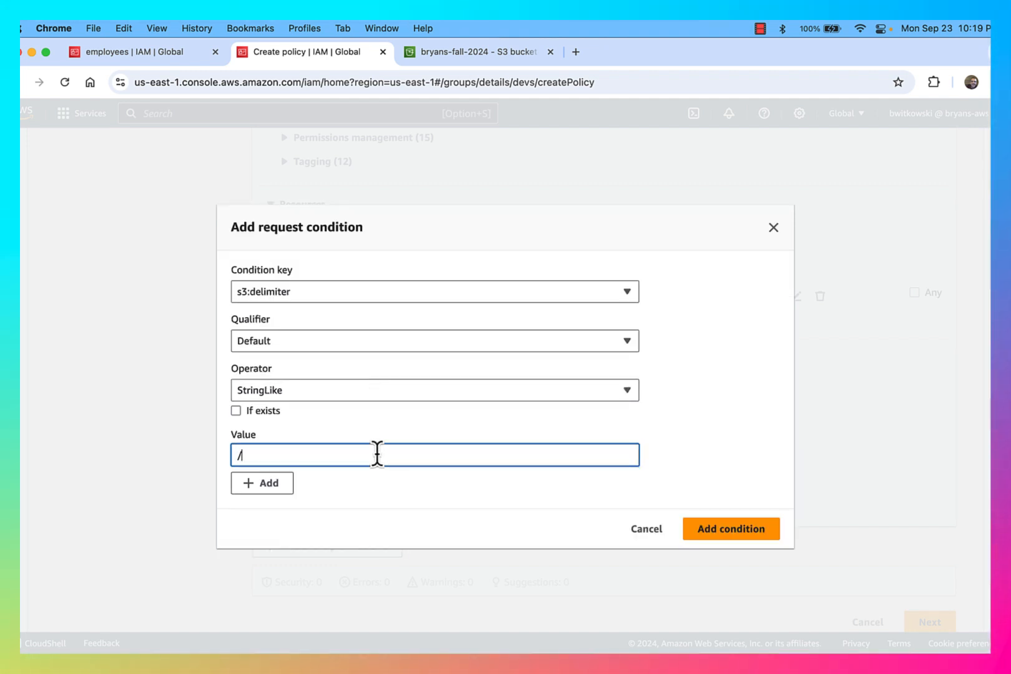
left_click(726, 534)
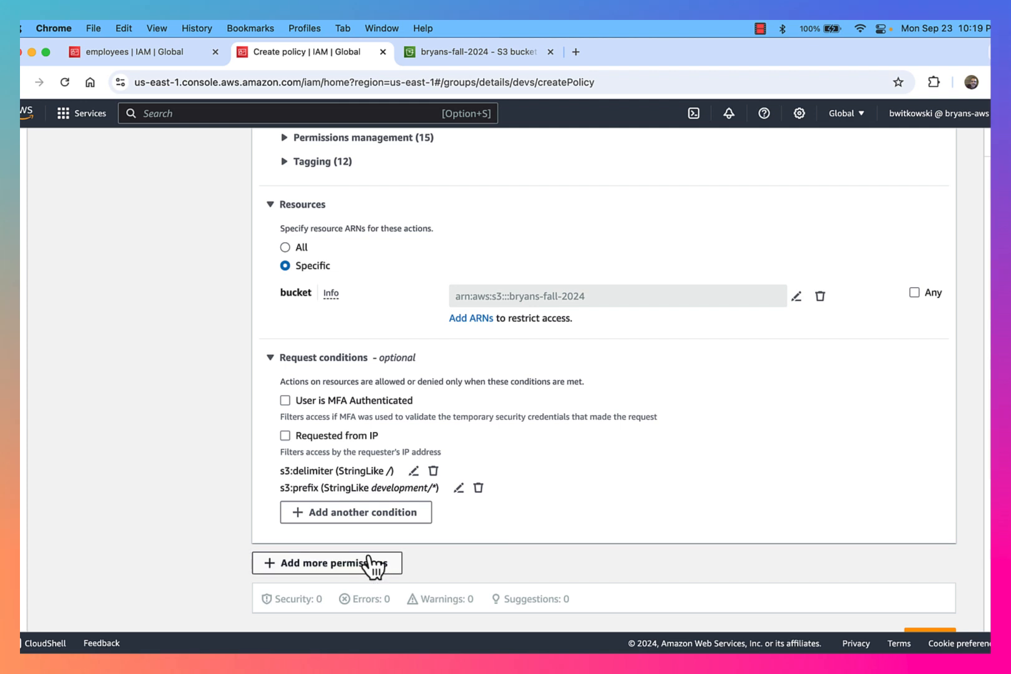
scroll(558, 515, "down", 1)
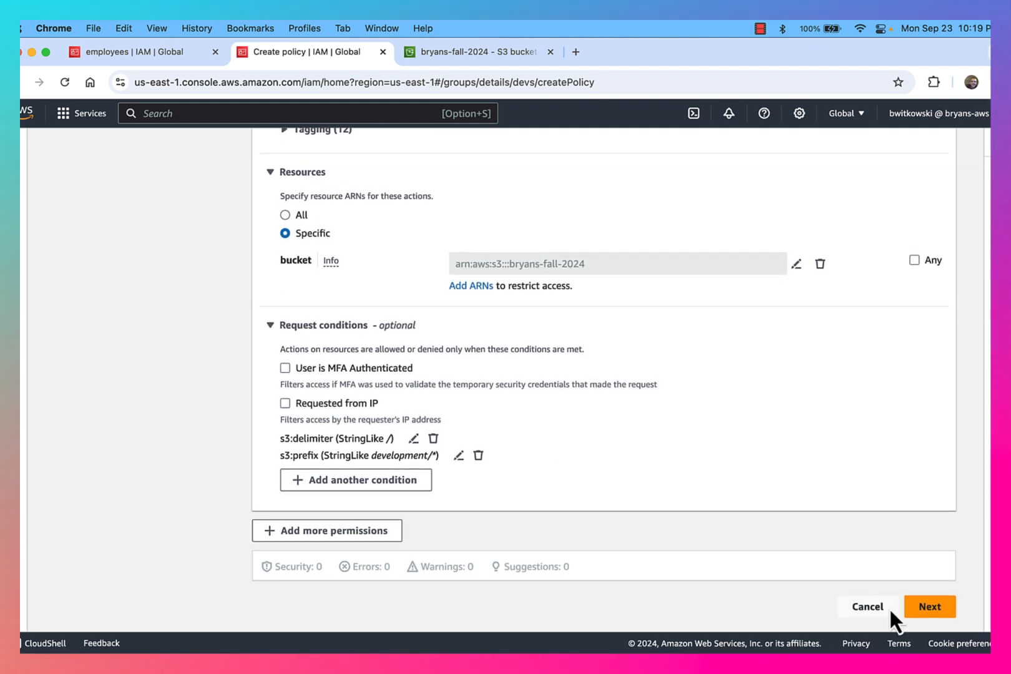
Go to the review page, name the policy ListDevelopmentFolder, and create it
left_click(930, 607)
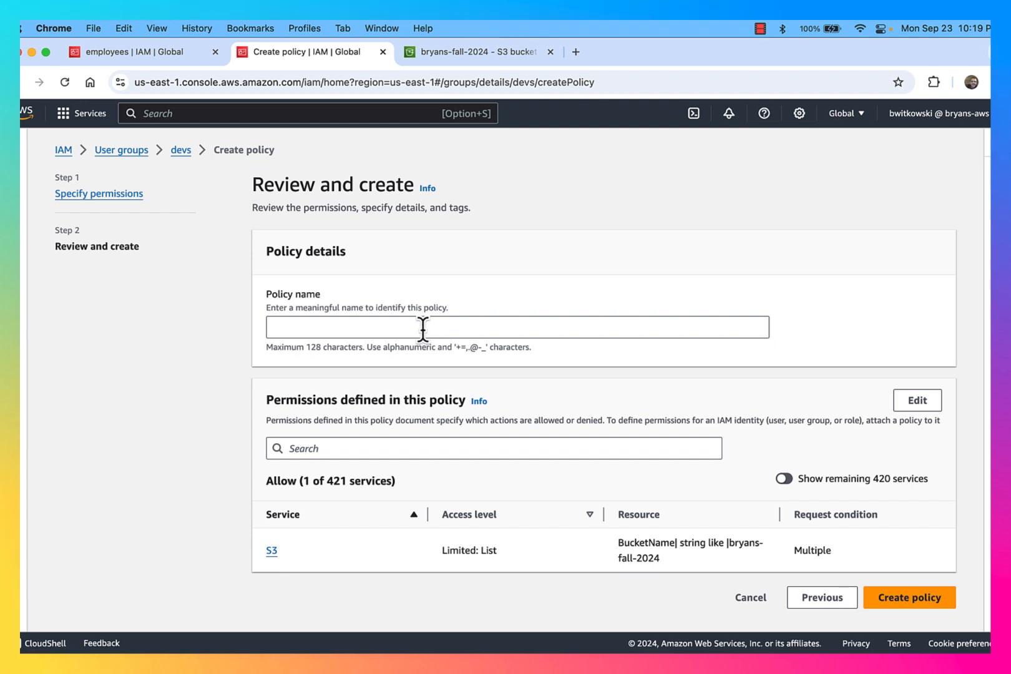
left_click(422, 329)
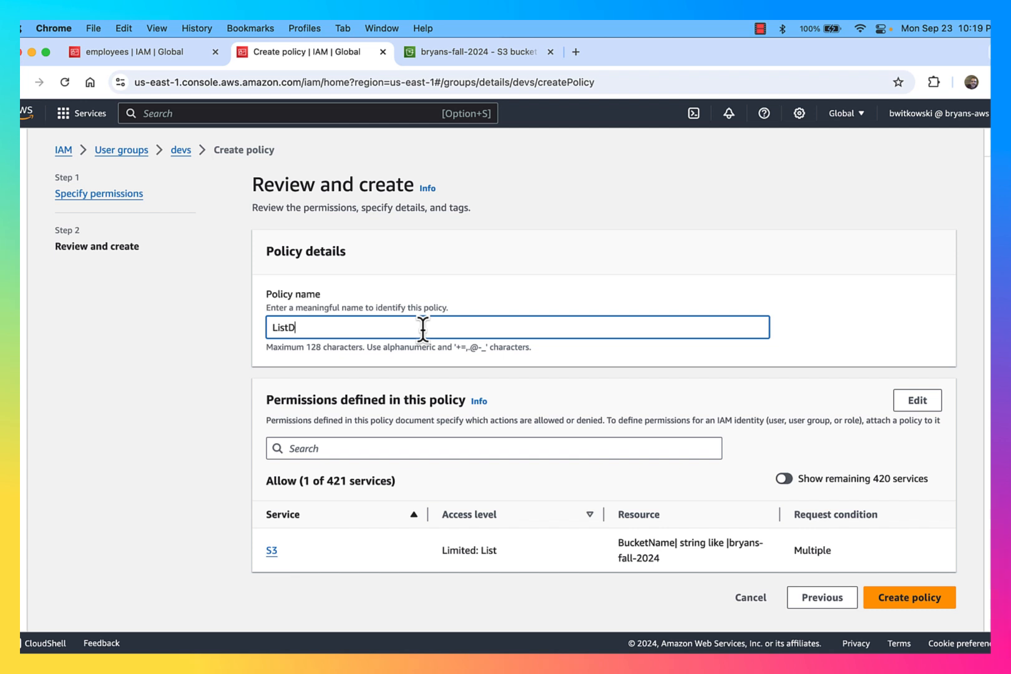
type("ListDevelopment")
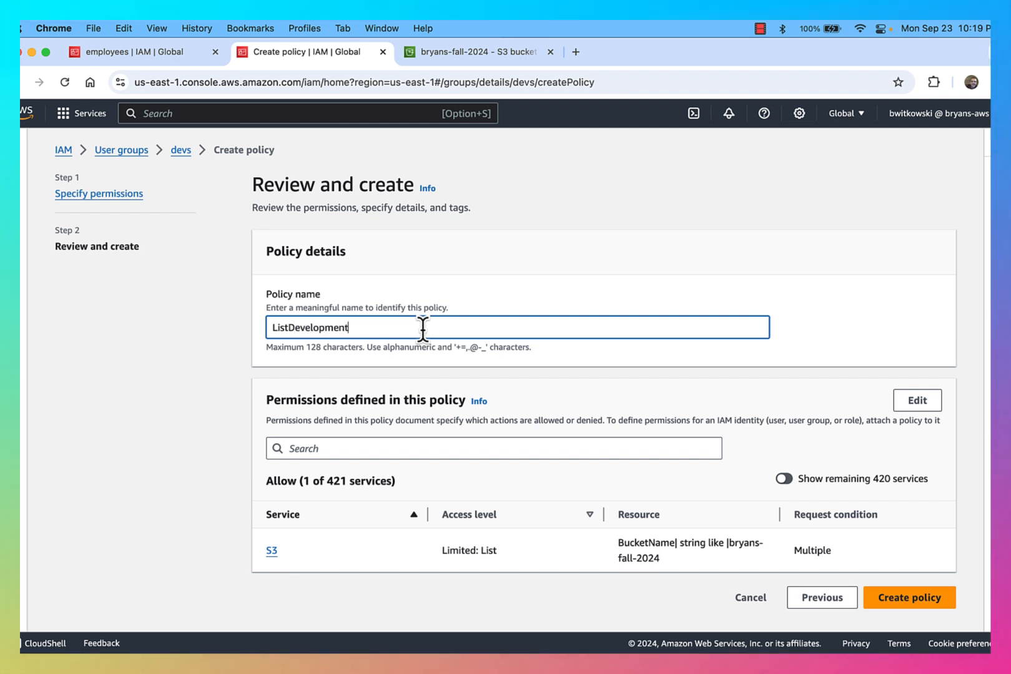
type("Folder")
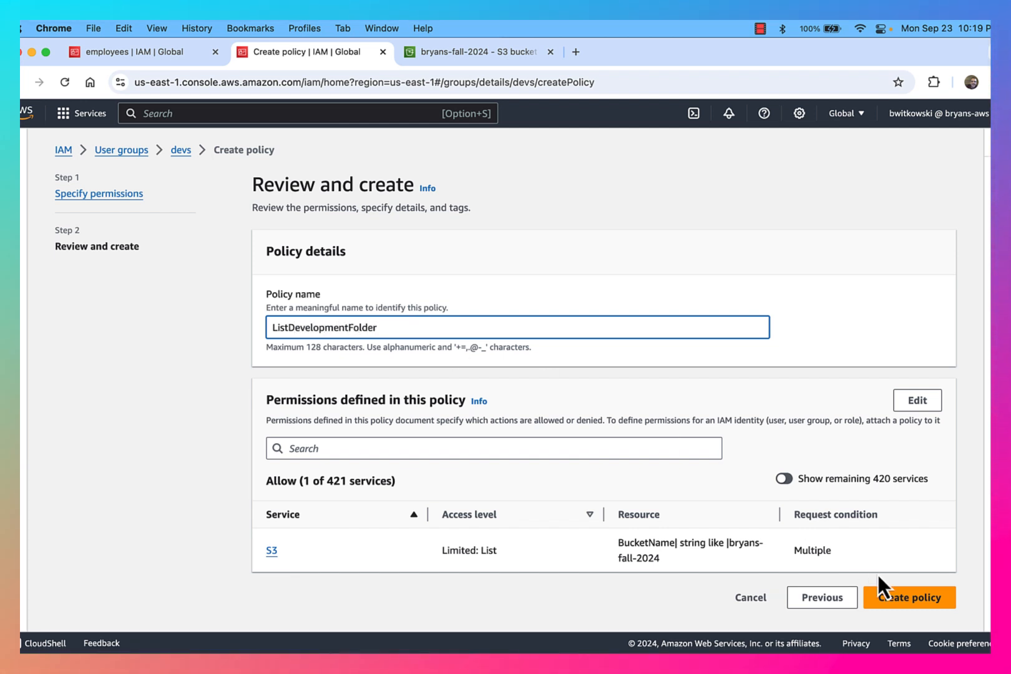
left_click(898, 599)
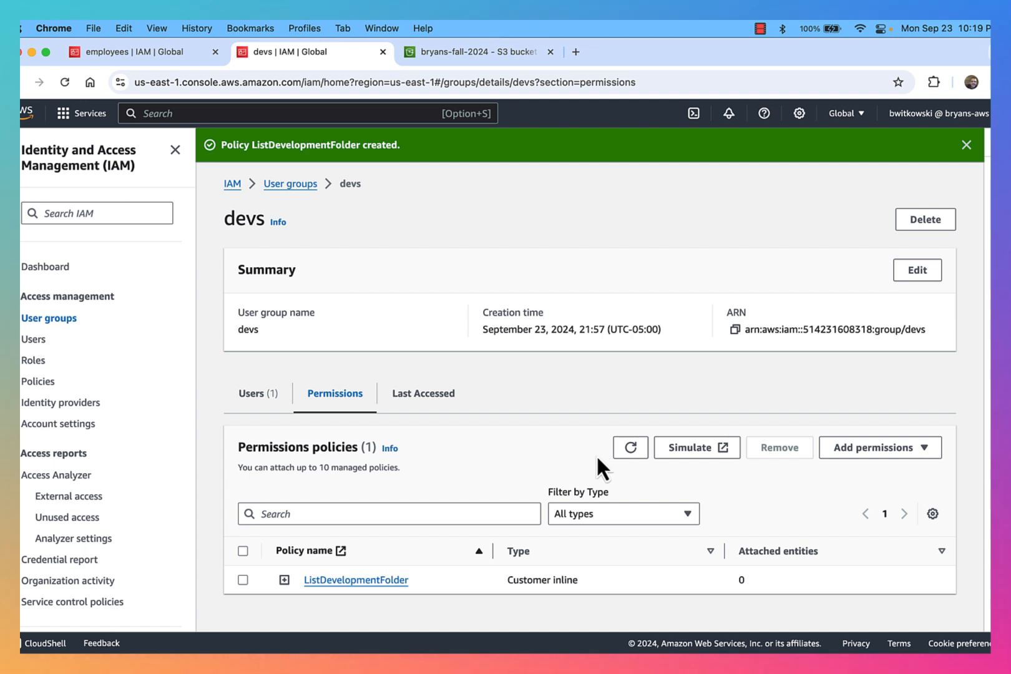
Open ListDevelopmentFolder in the JSON policy editor and highlight its StringLike operator
left_click(359, 577)
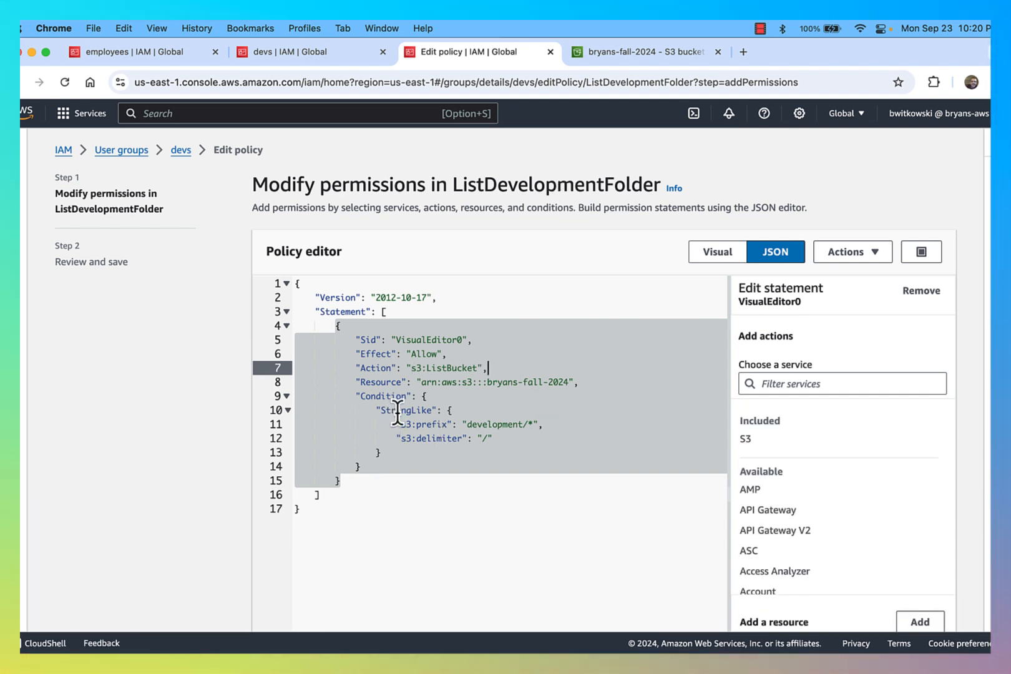
double_click(402, 410)
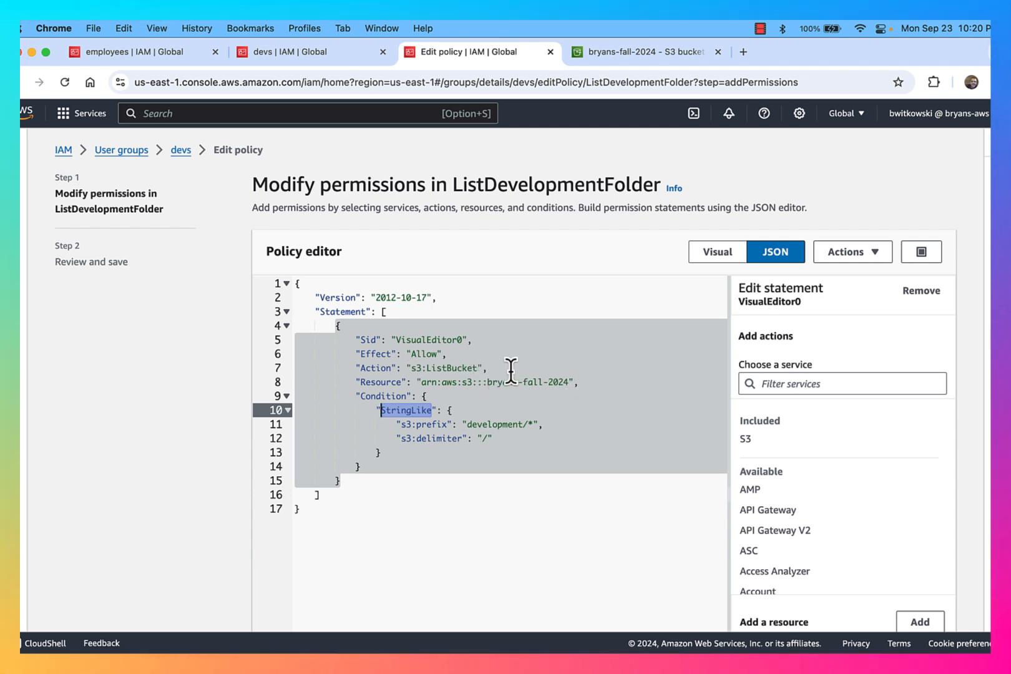
key("ctrl+Up")
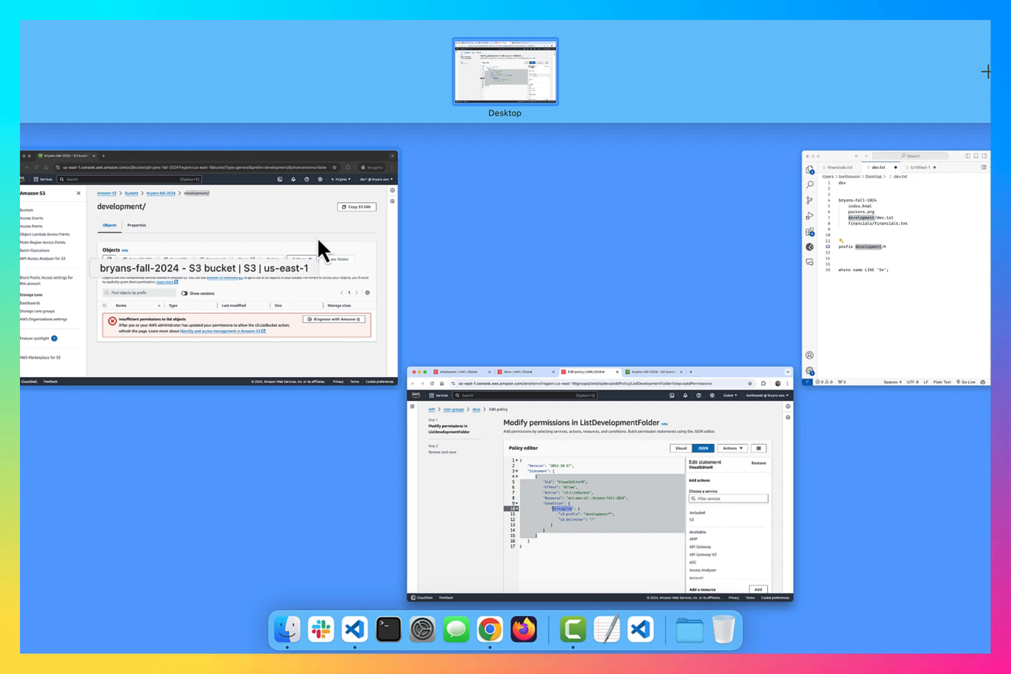
Refresh development/, attempt an images folder, and cancel after the s3:PutObject denial
left_click(318, 246)
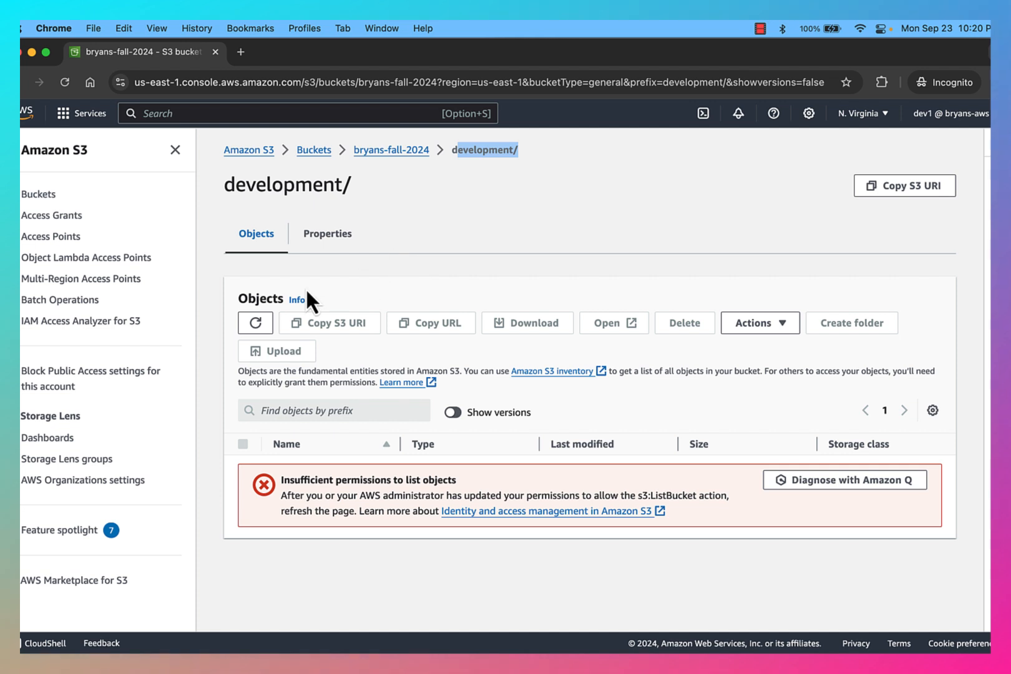
left_click(265, 321)
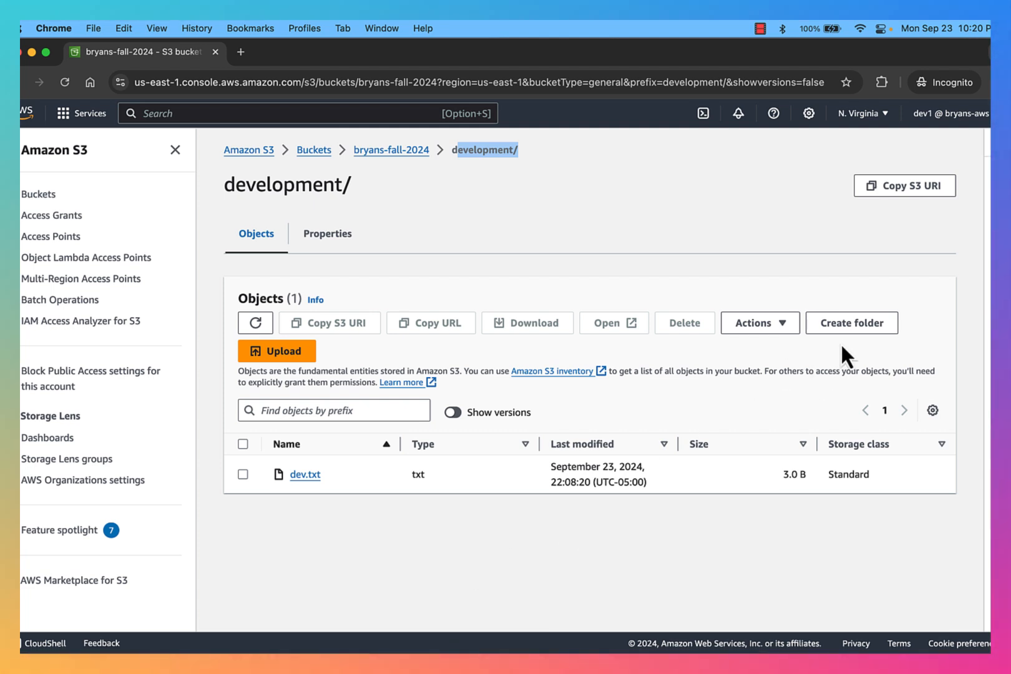
left_click(855, 324)
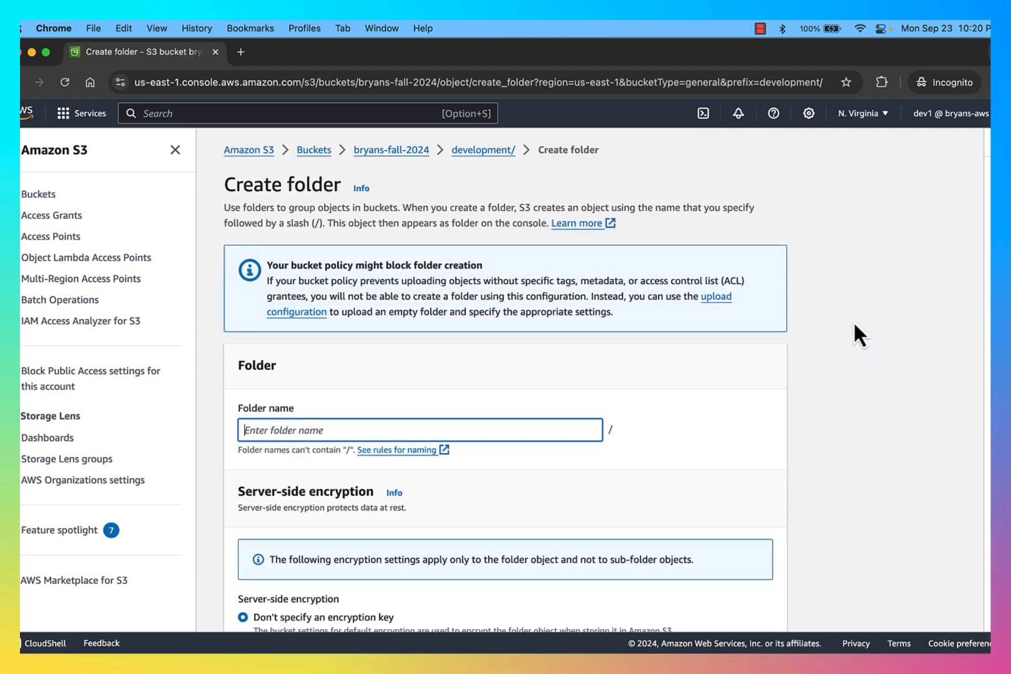
type("images")
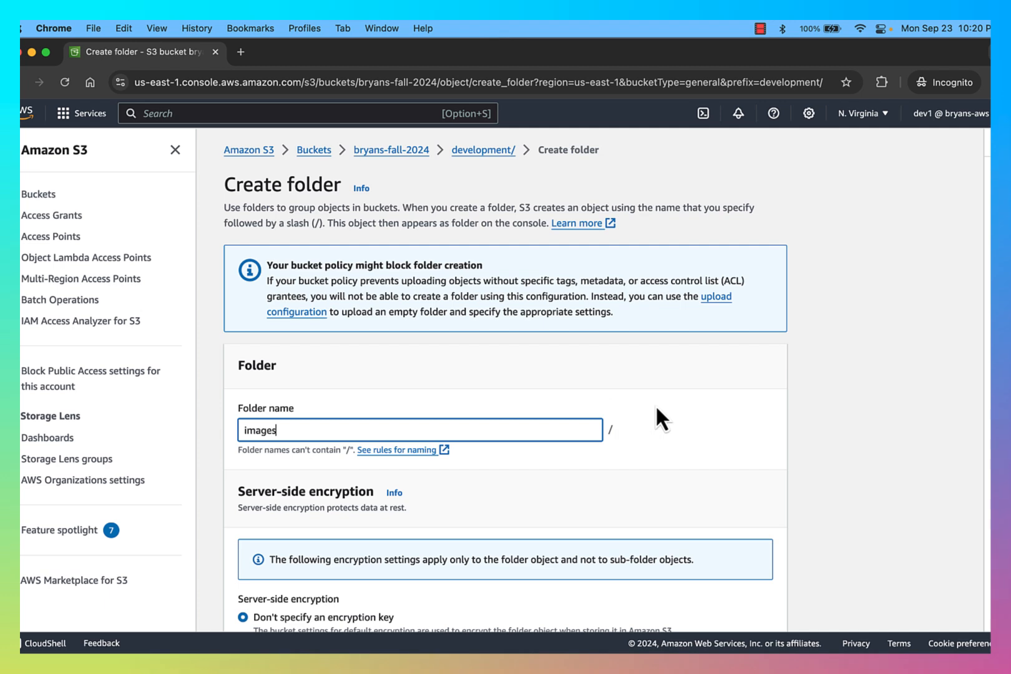
scroll(649, 468, "down", 3)
left_click(729, 626)
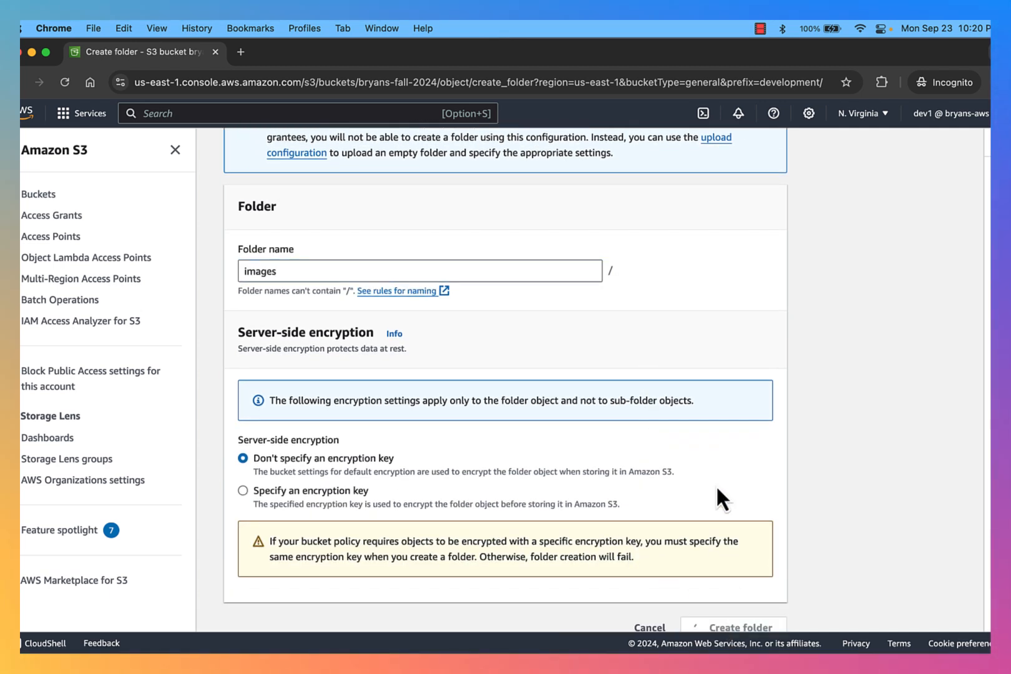
scroll(772, 456, "down", 2)
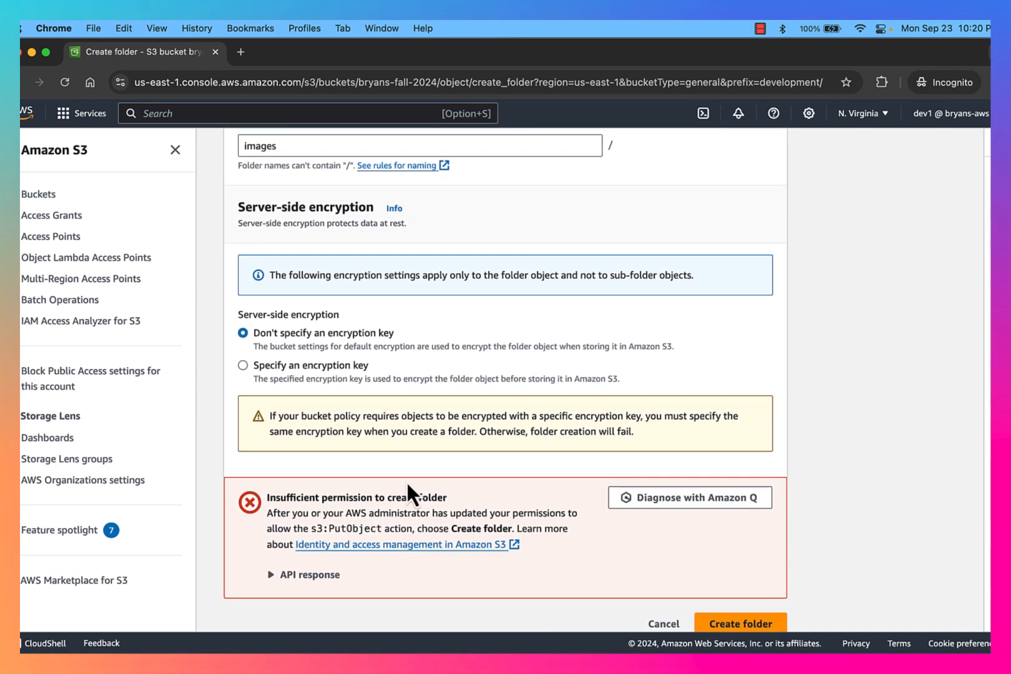
left_click(657, 624)
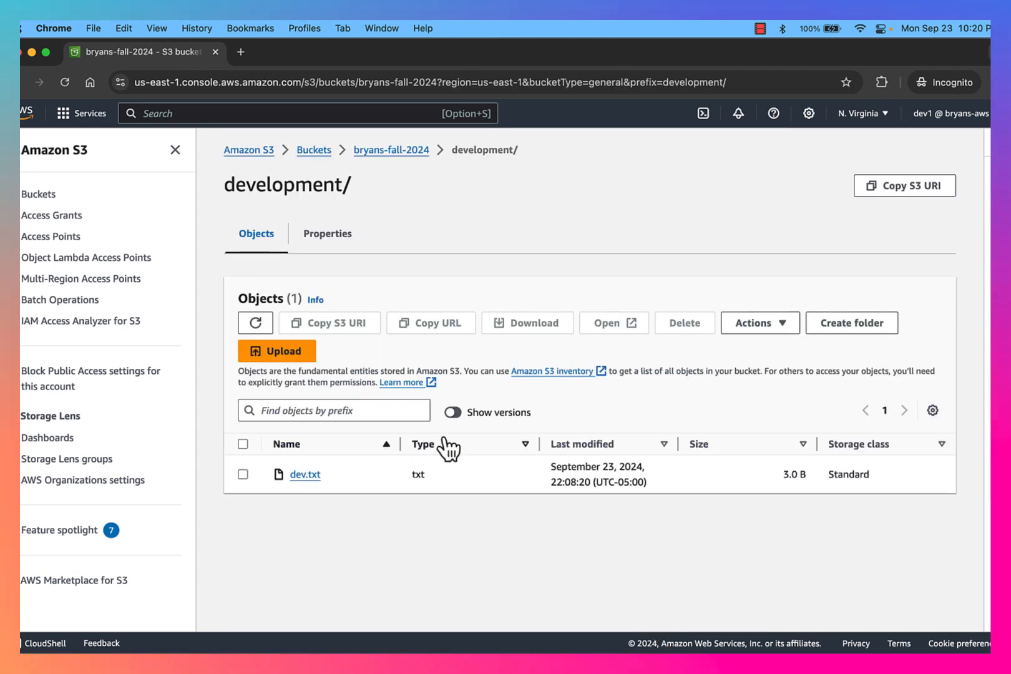
left_click(241, 477)
left_click(242, 477)
left_click(242, 477)
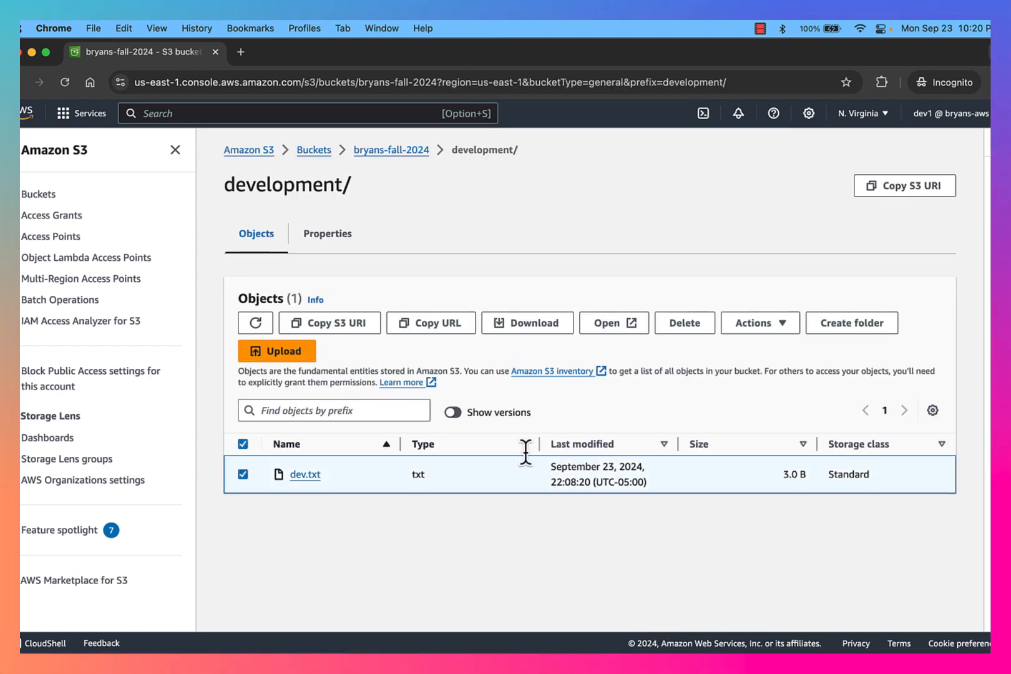
left_click(685, 319)
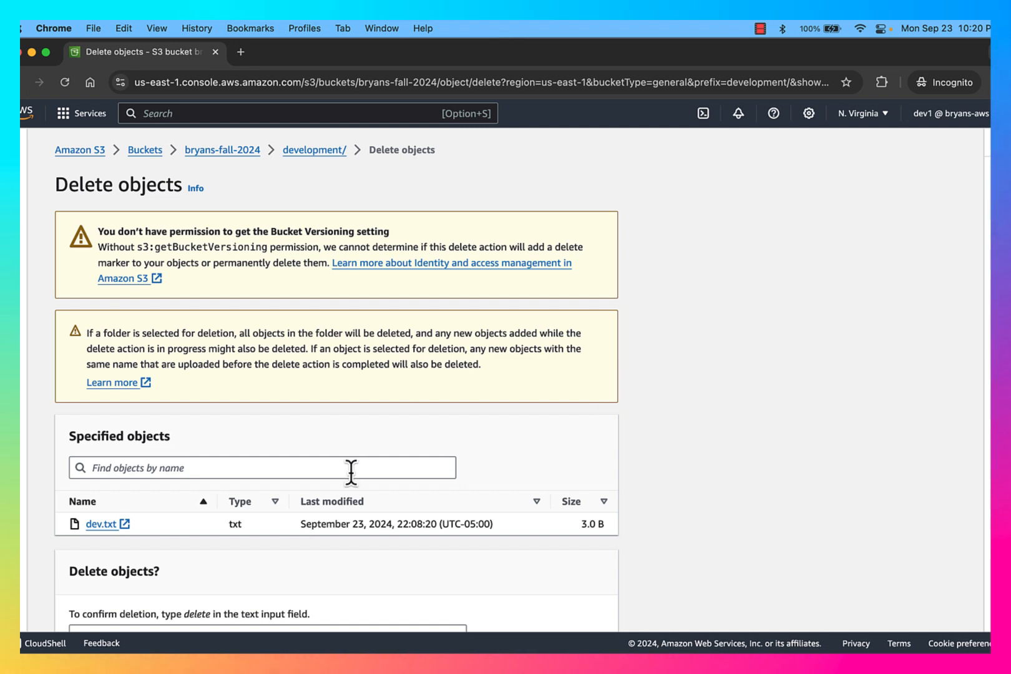
scroll(312, 511, "down", 3)
left_click(264, 553)
type("delete")
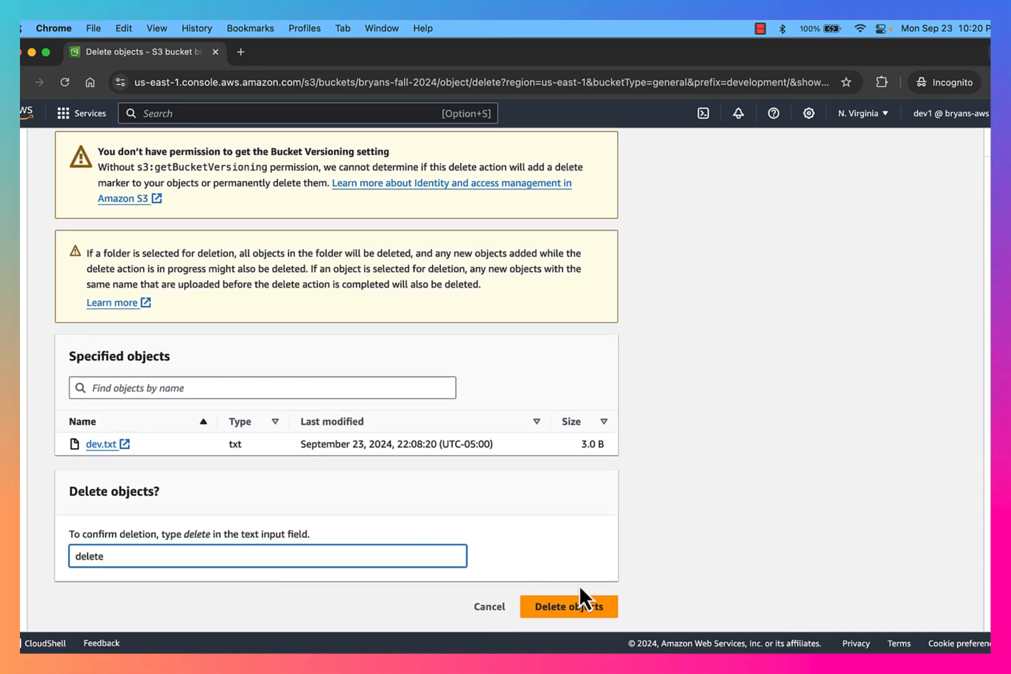
left_click(570, 604)
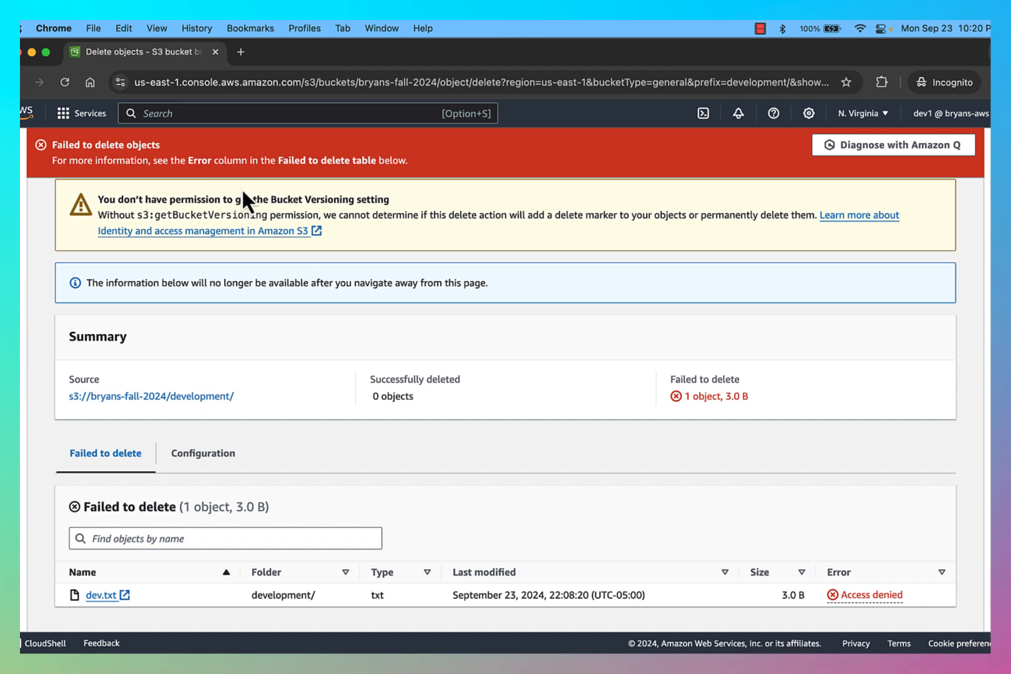
scroll(400, 280, "up", 2)
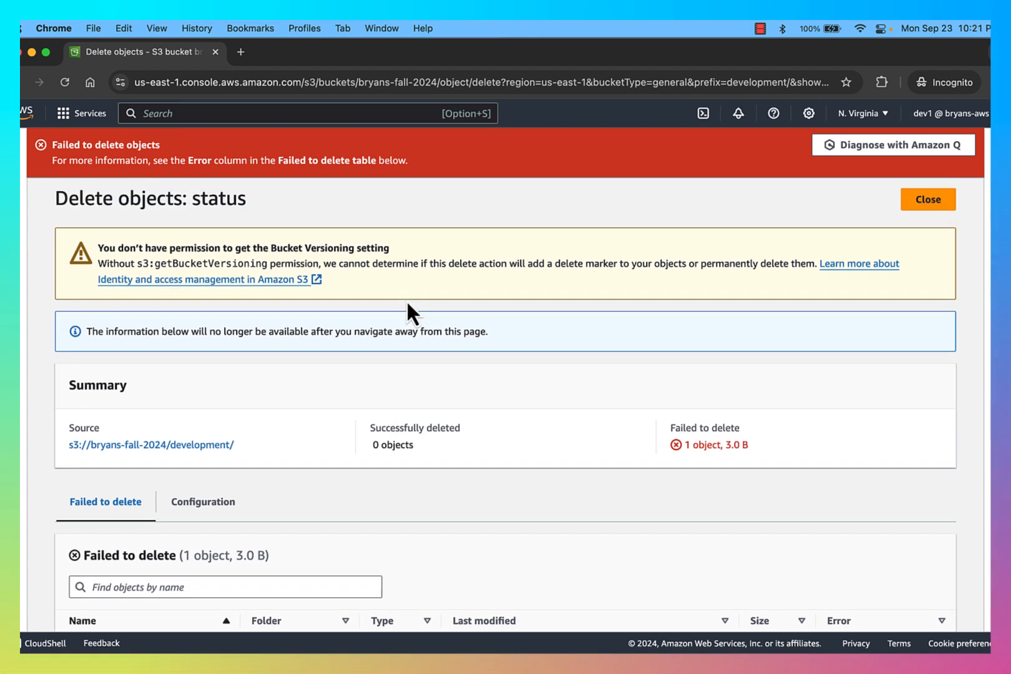
left_click(921, 209)
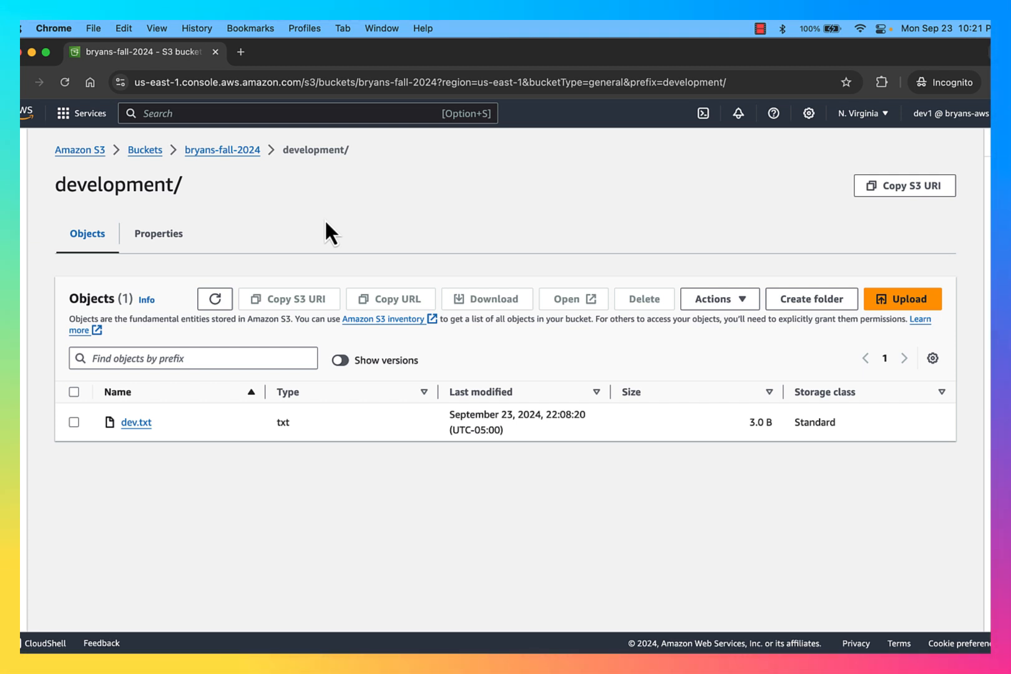
key("super+Tab")
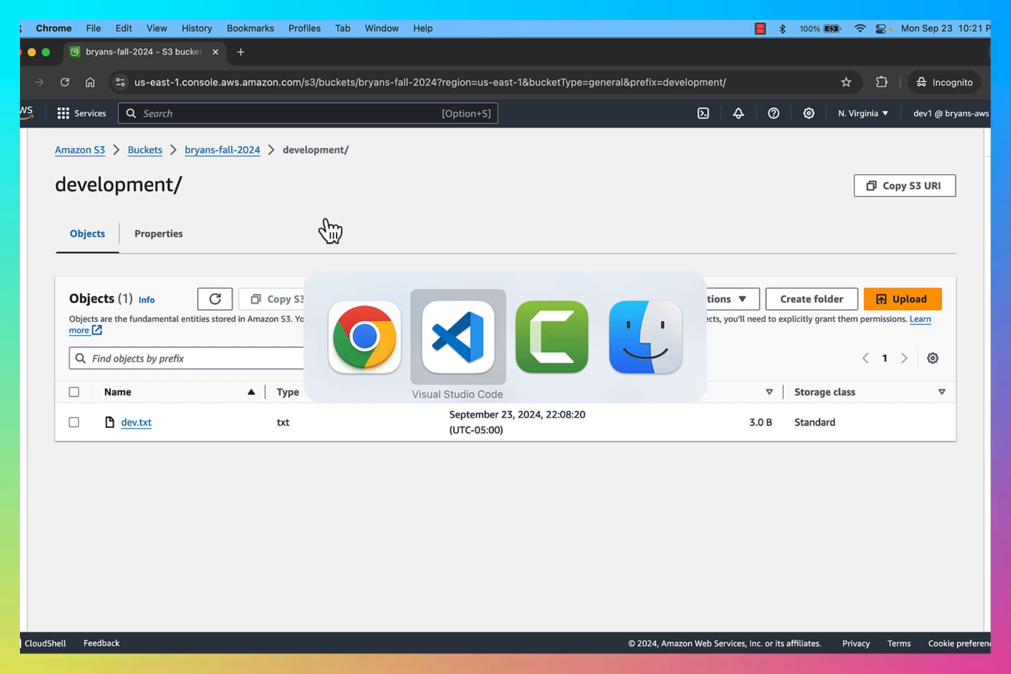
key("super+shift+Tab")
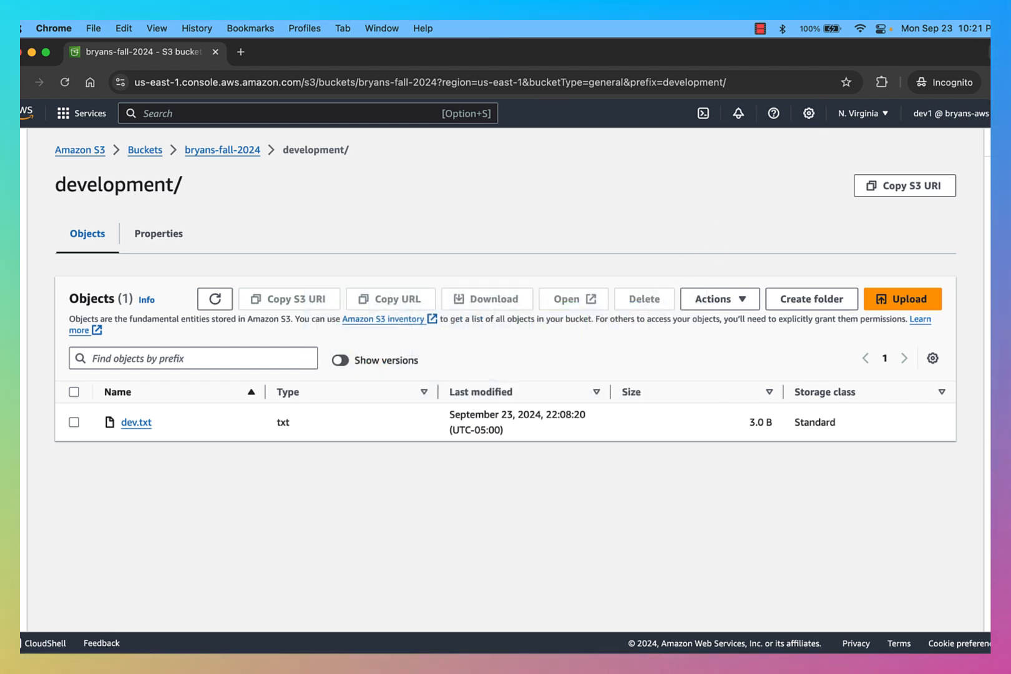
key("ctrl+Up")
Leave the policy editor without saving, return to devs' permissions, and show Add permissions
left_click(297, 340)
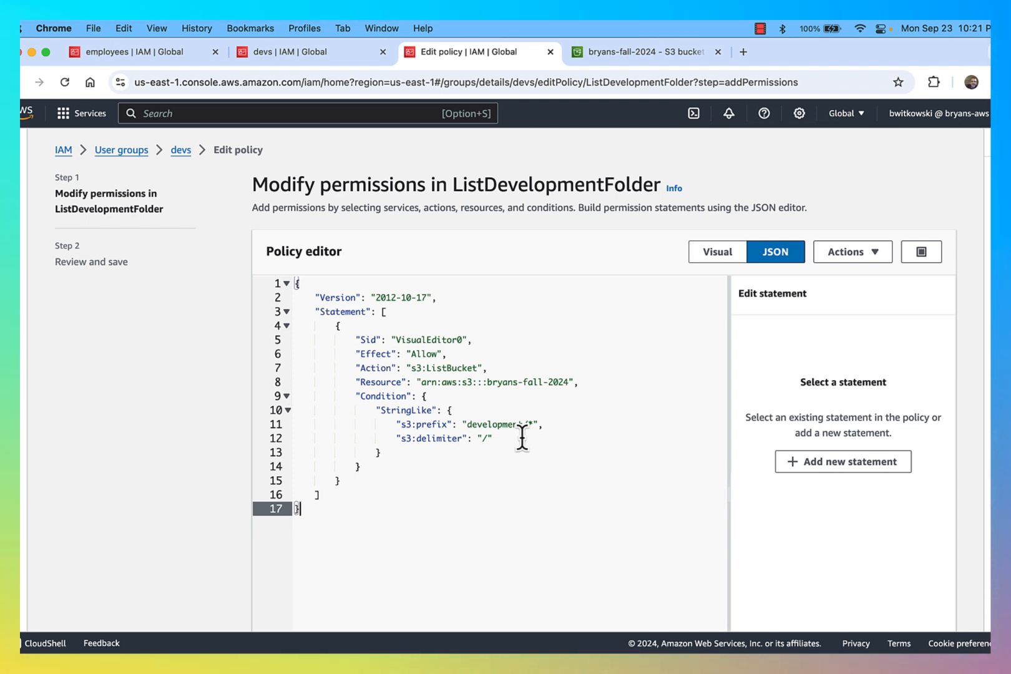
left_click(187, 158)
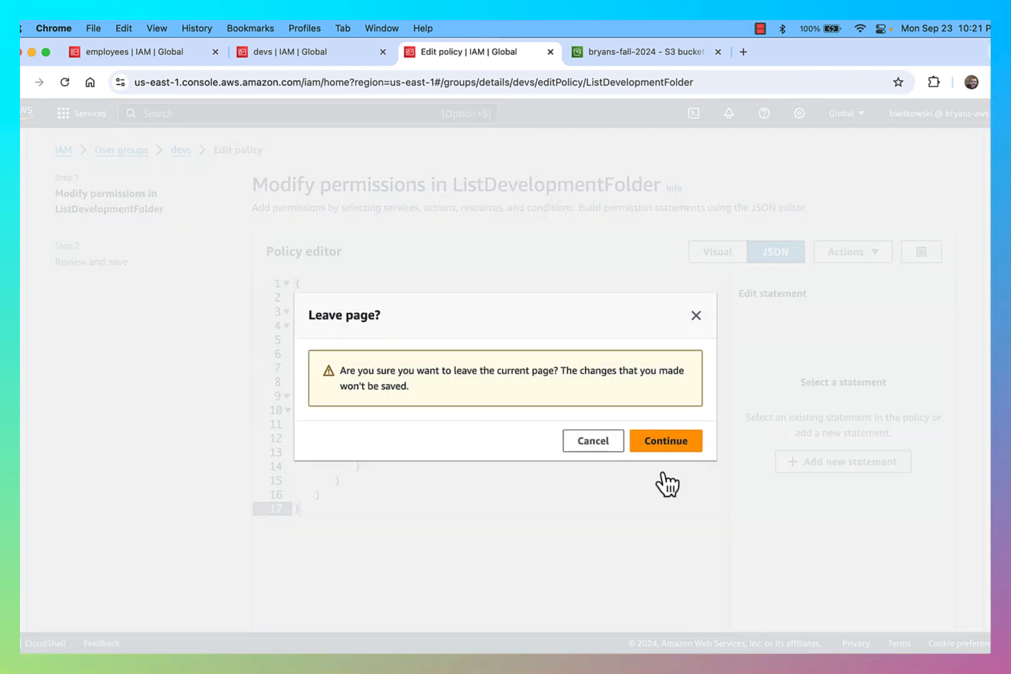
left_click(684, 447)
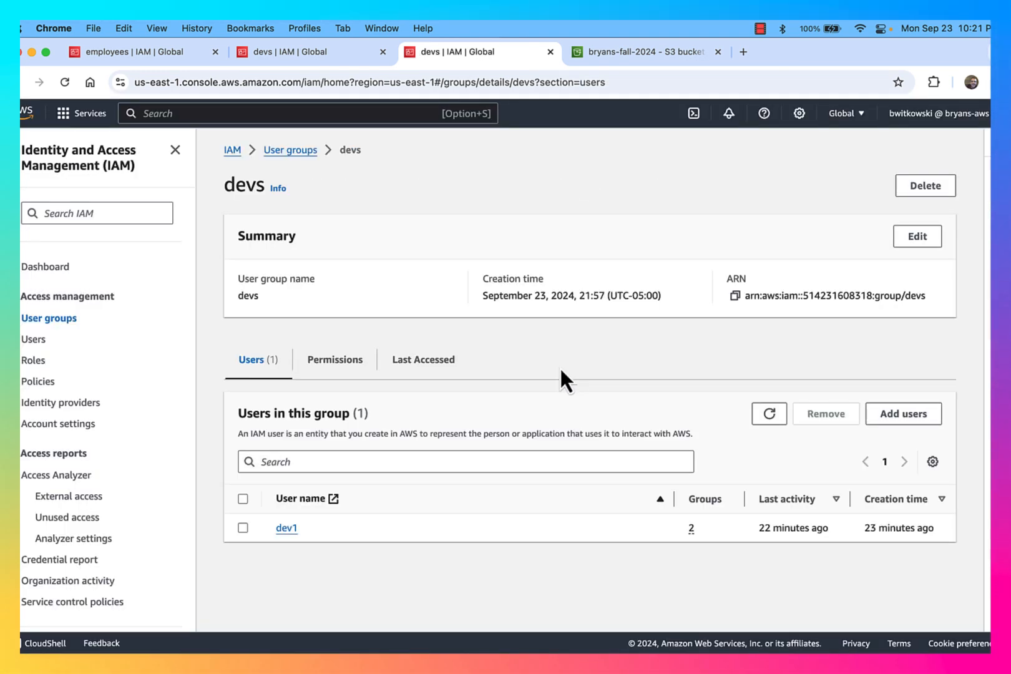
left_click(340, 369)
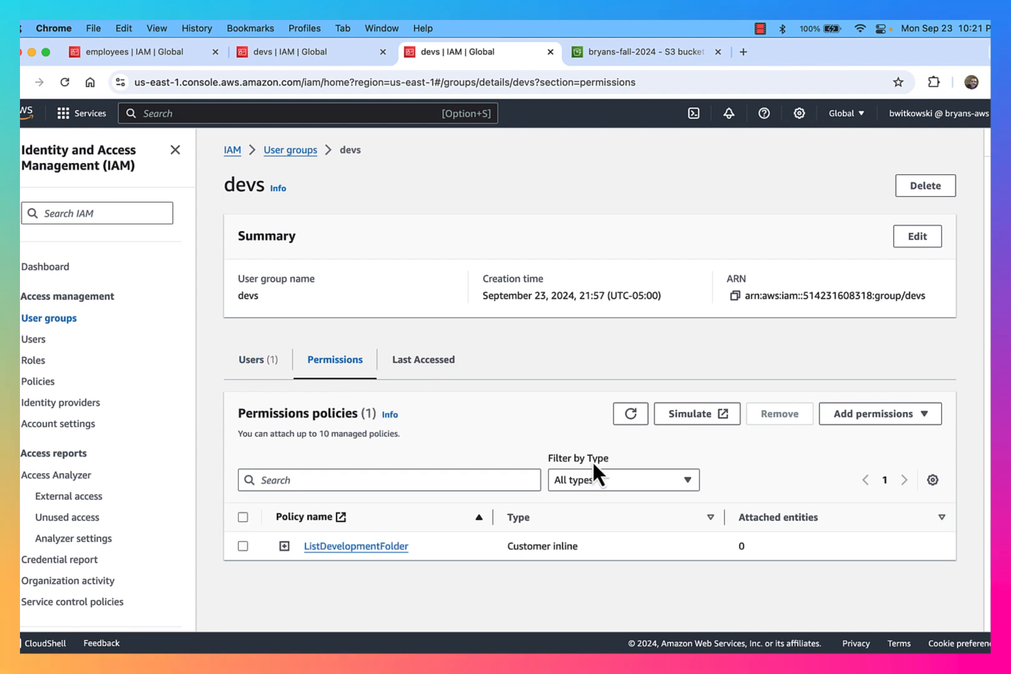
left_click(899, 415)
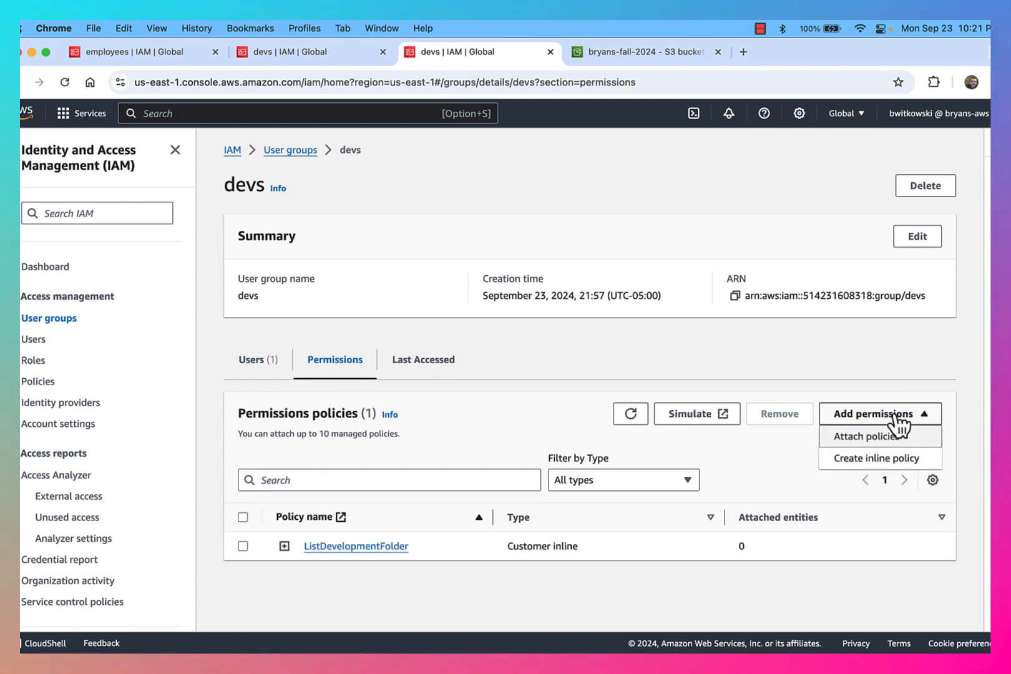
Start a new devs inline S3 policy allowing GetObject and GetObjectVersion
left_click(884, 461)
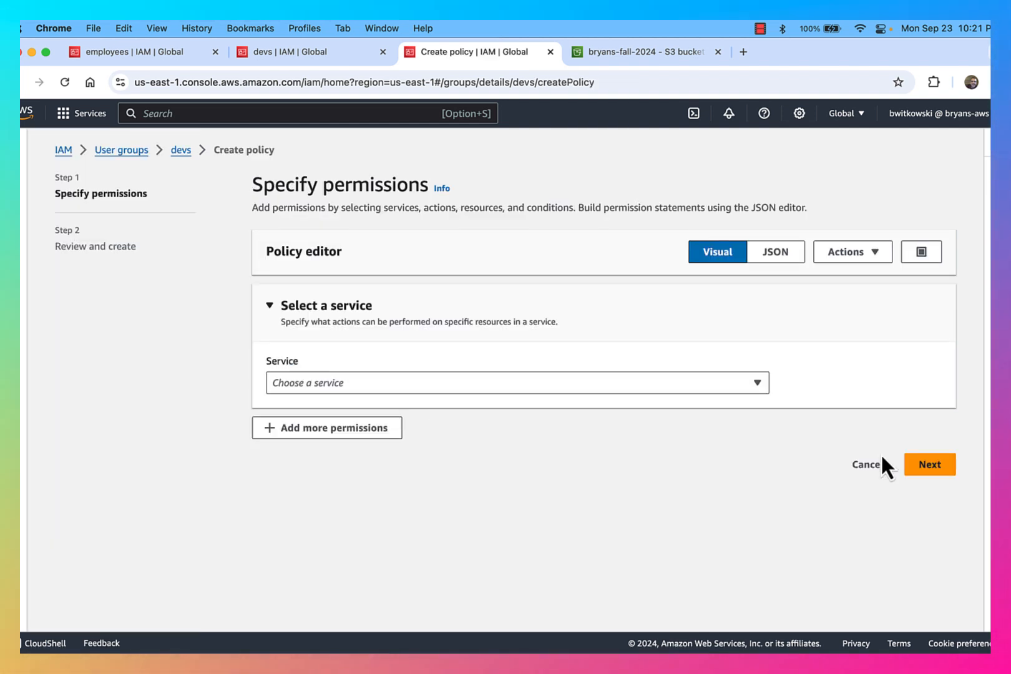
left_click(621, 382)
left_click(581, 334)
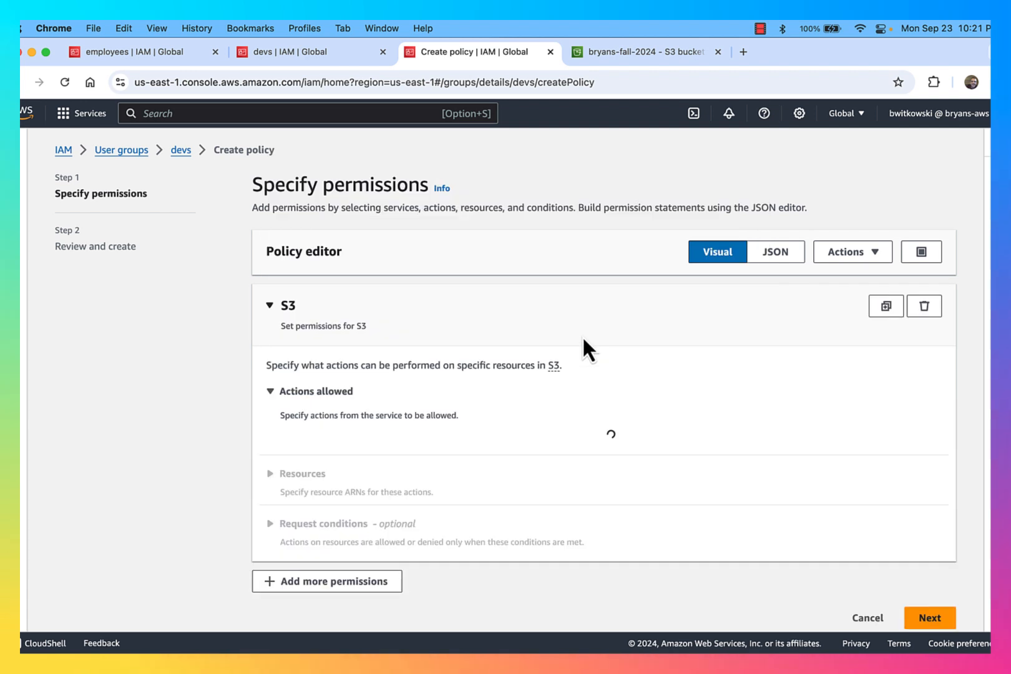
scroll(624, 440, "down", 5)
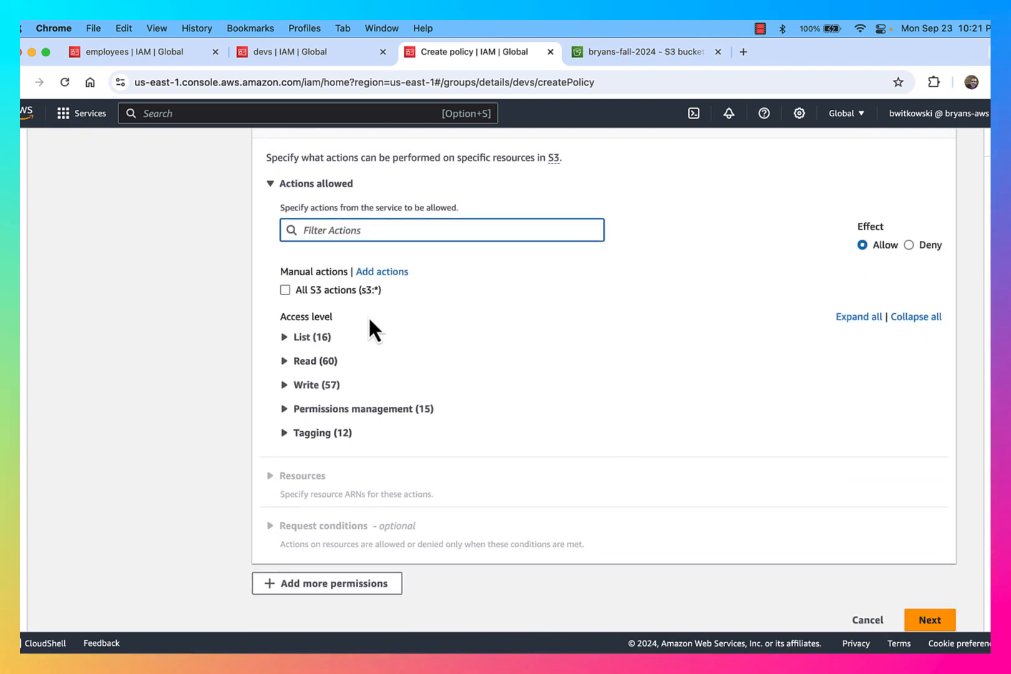
left_click(284, 337)
scroll(430, 361, "down", 1)
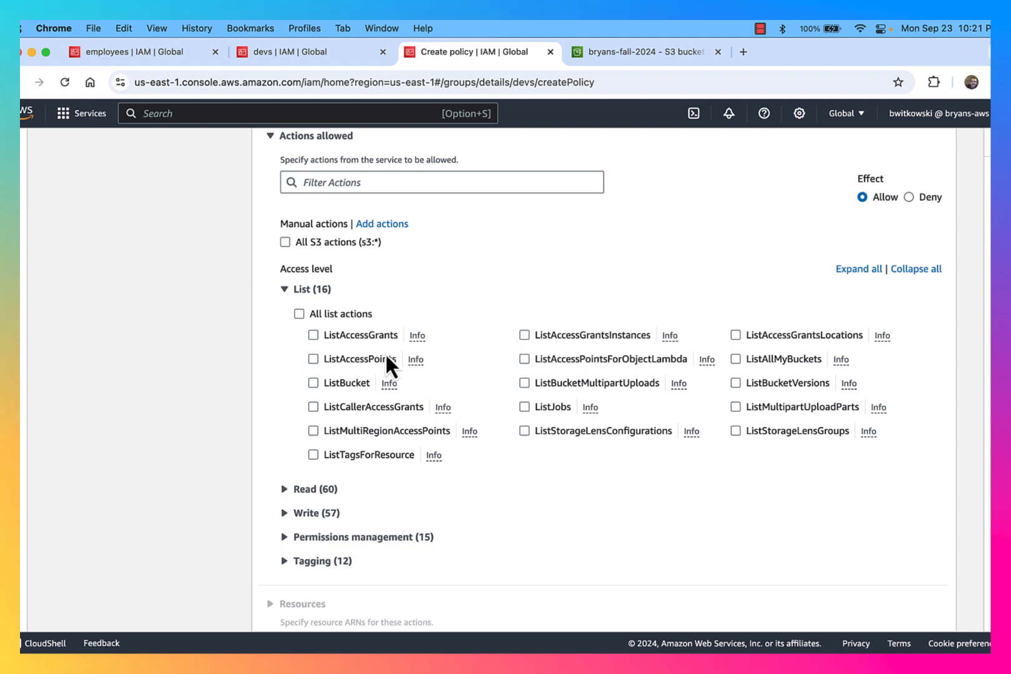
left_click(291, 490)
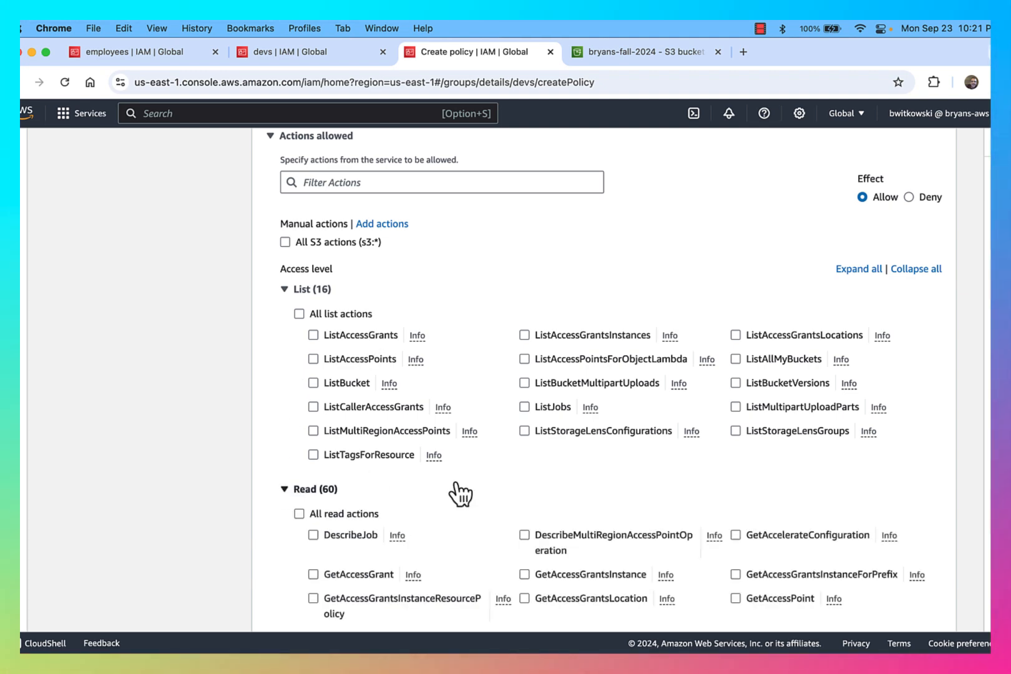
scroll(458, 496, "down", 5)
scroll(455, 489, "down", 3)
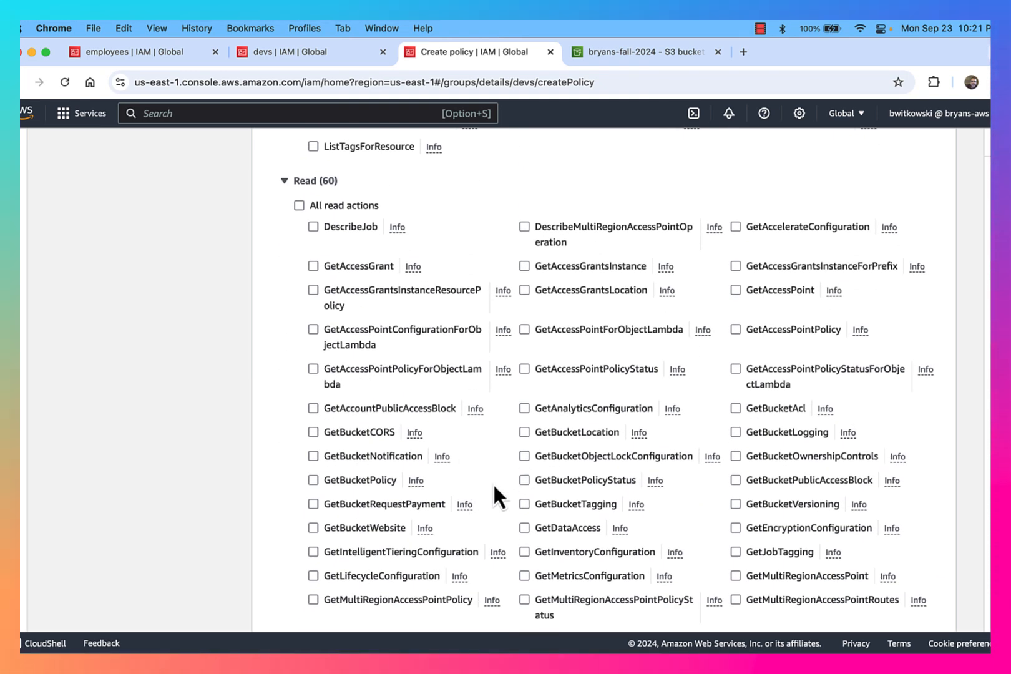
scroll(489, 493, "down", 2)
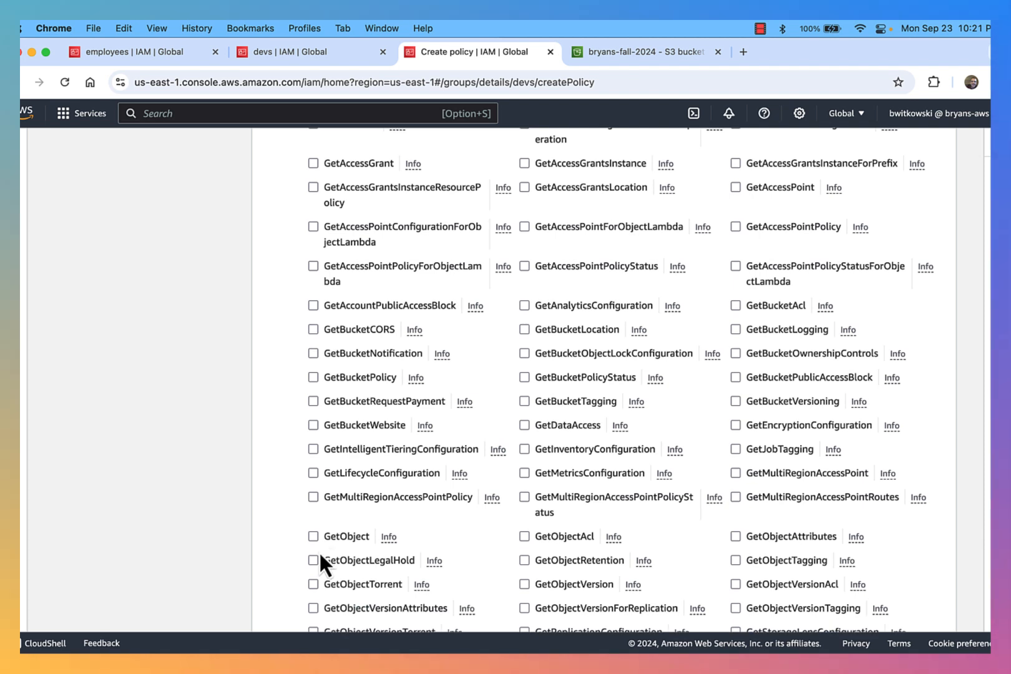
left_click(314, 536)
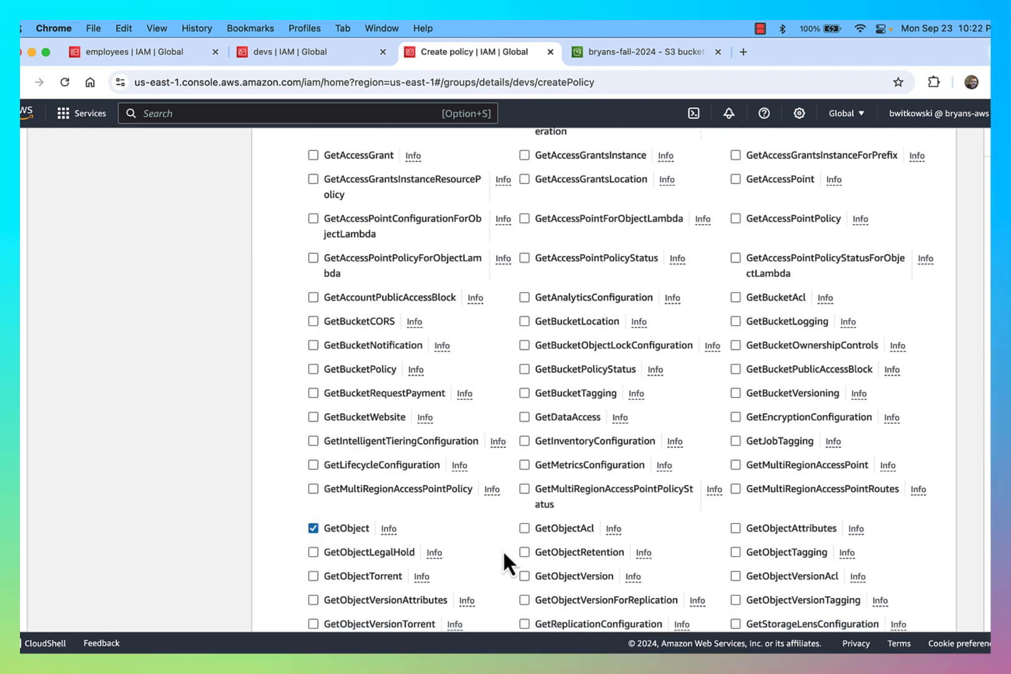
left_click(524, 576)
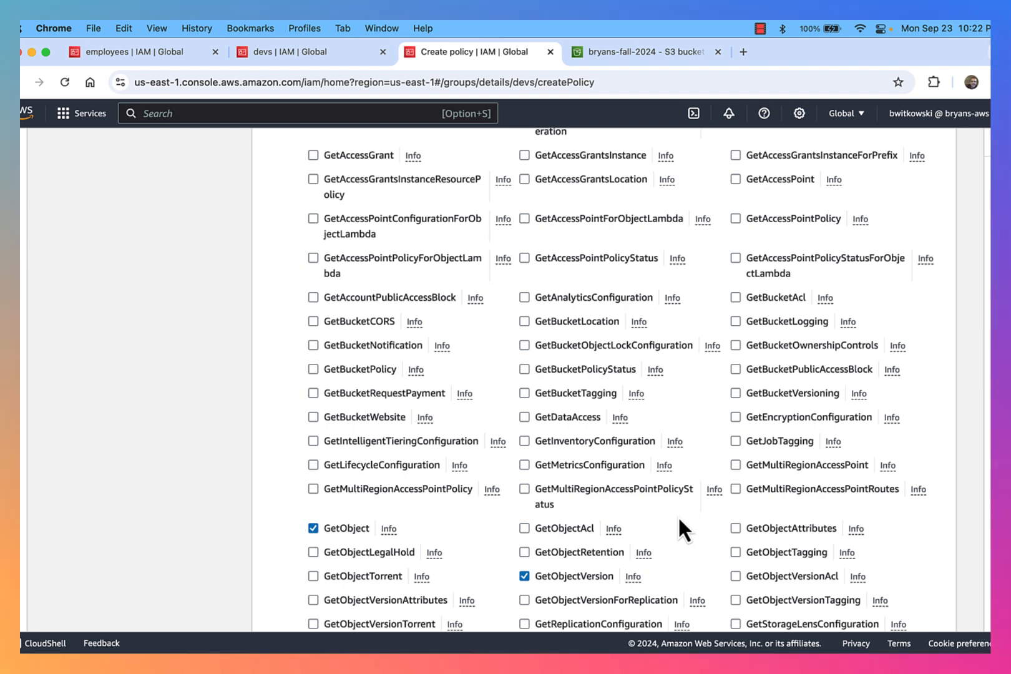
Also allow the write actions DeleteObject, DeleteObjectVersion and PutObject
scroll(358, 391, "up", 1)
scroll(358, 390, "up", 2)
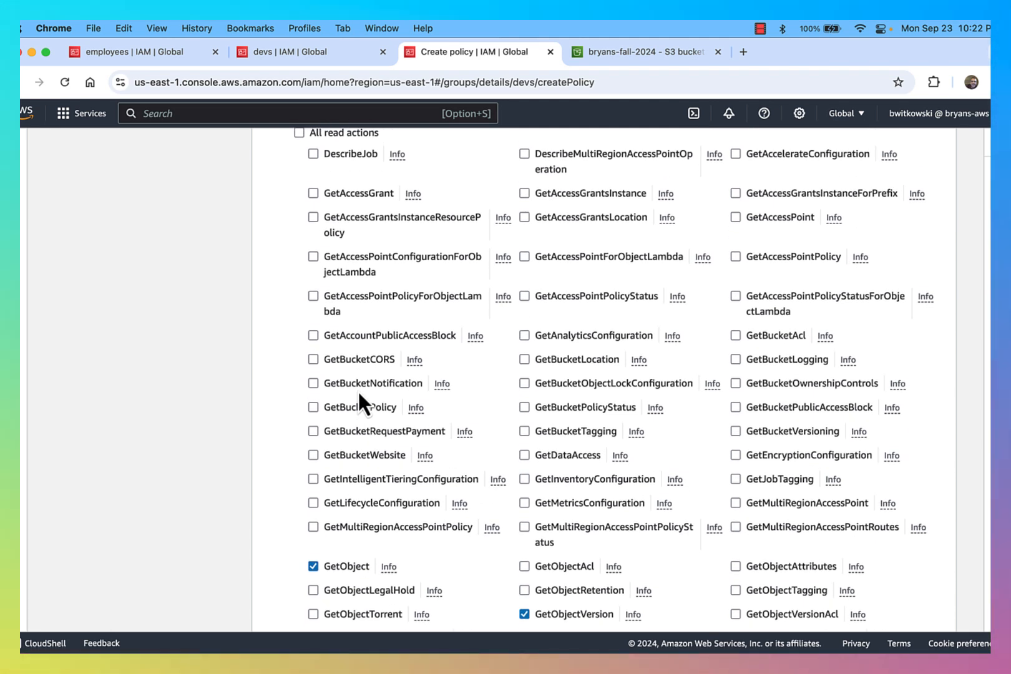
scroll(358, 390, "up", 5)
left_click(286, 554)
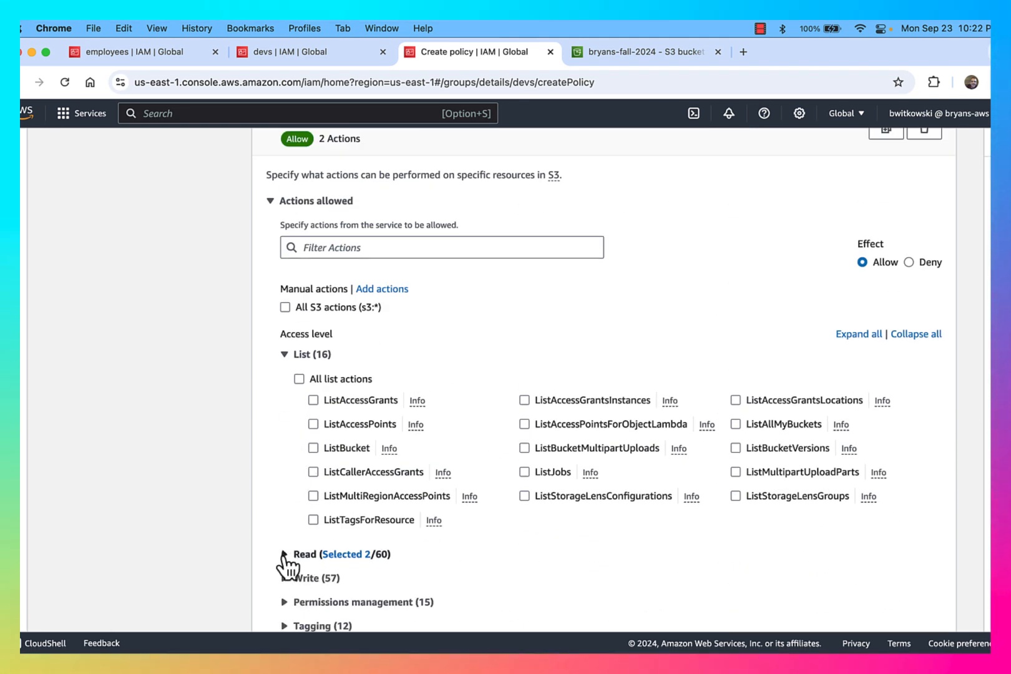
scroll(403, 544, "down", 3)
left_click(285, 425)
scroll(483, 465, "down", 4)
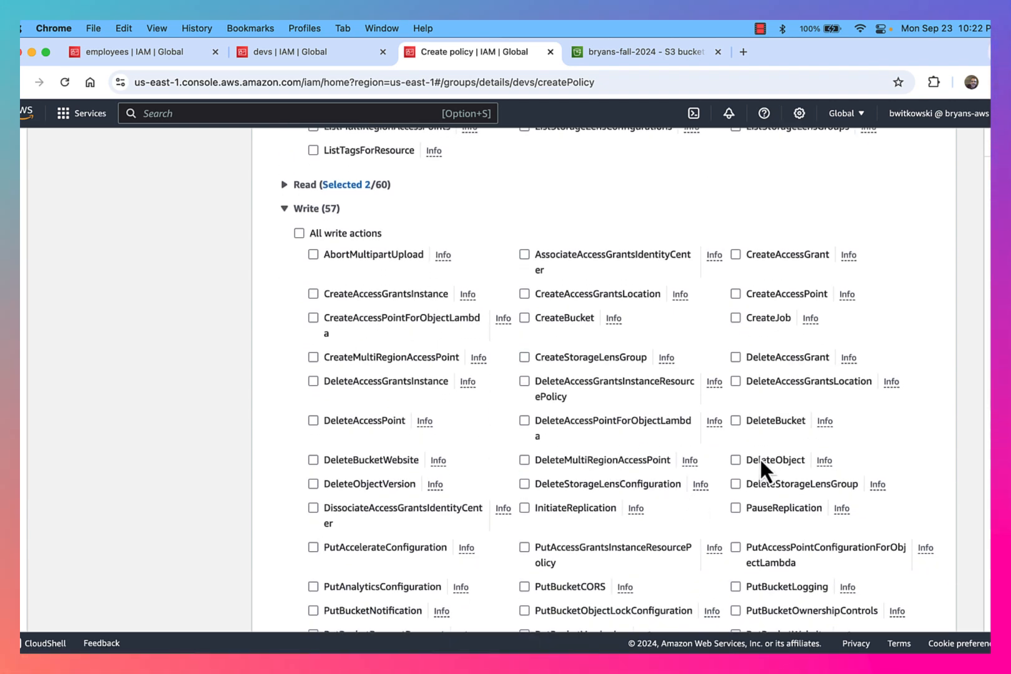
left_click(748, 460)
left_click(374, 482)
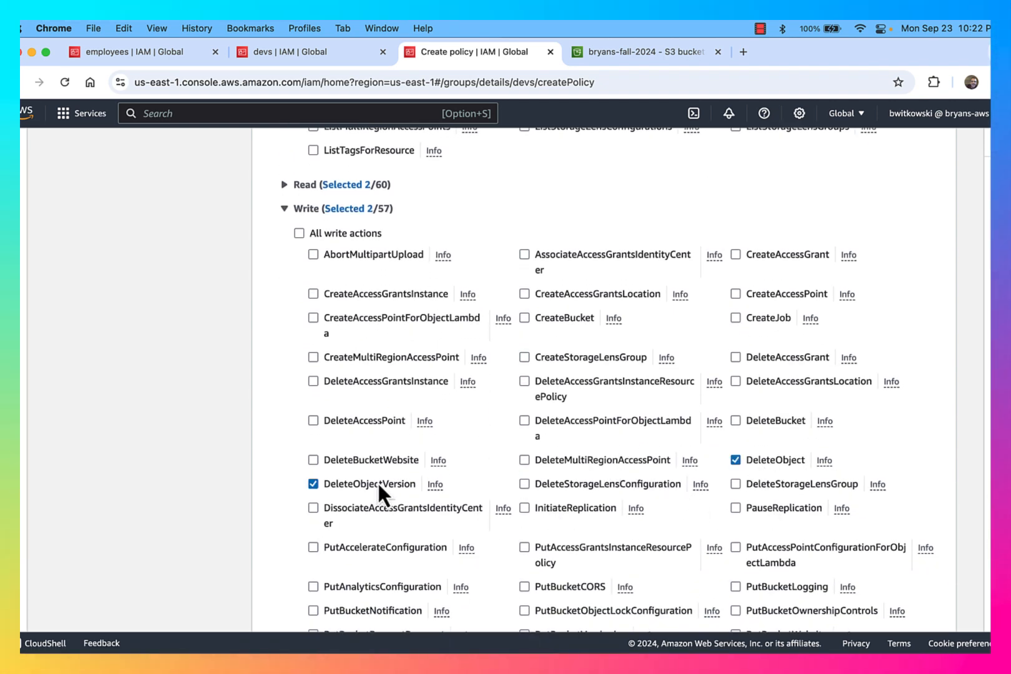
scroll(661, 524, "down", 4)
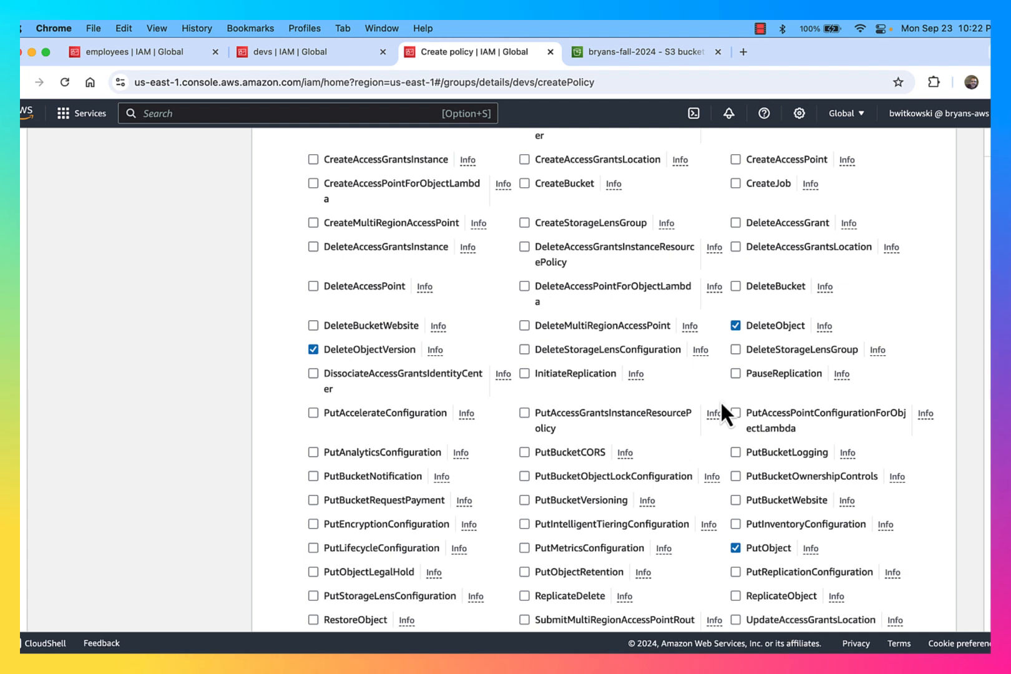
scroll(734, 548, "down", 1)
scroll(734, 548, "up", 3)
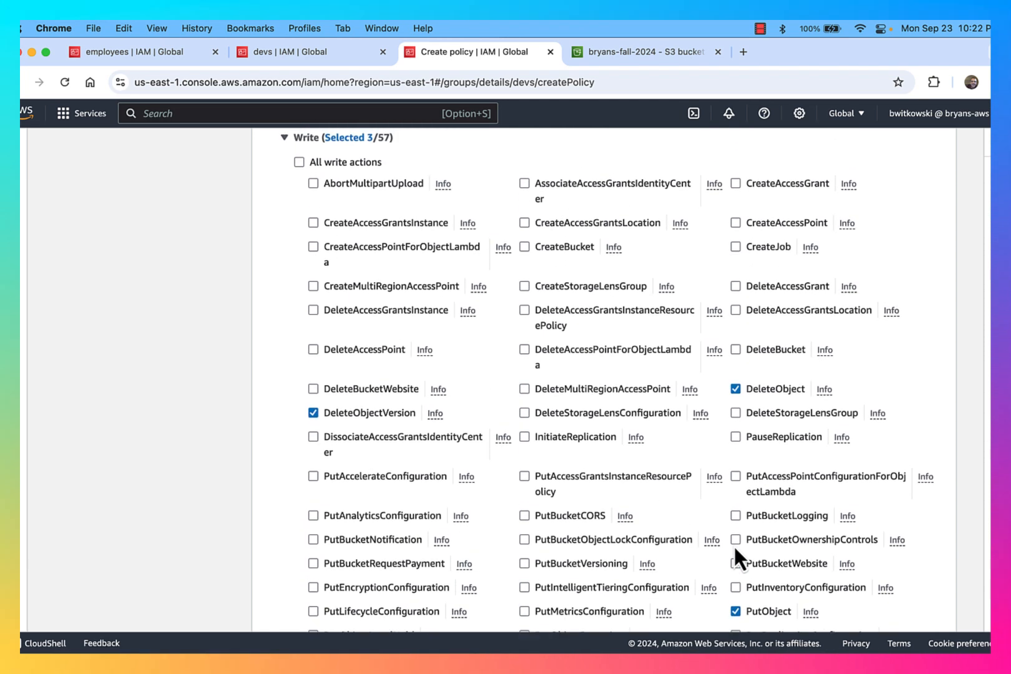
scroll(735, 547, "down", 2)
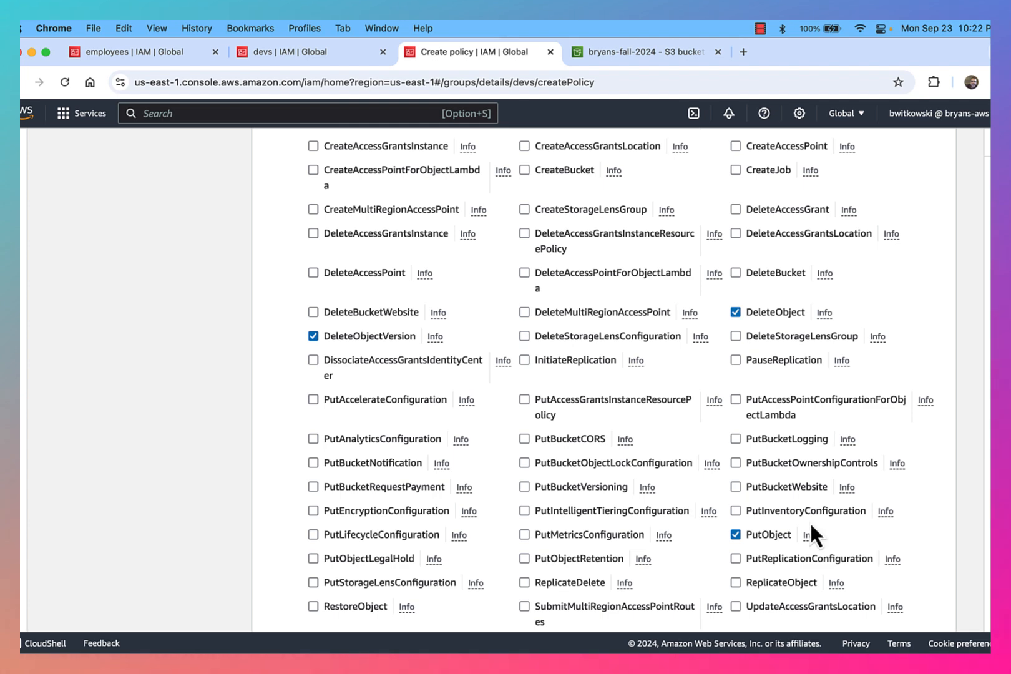
scroll(764, 537, "down", 3)
scroll(761, 538, "down", 5)
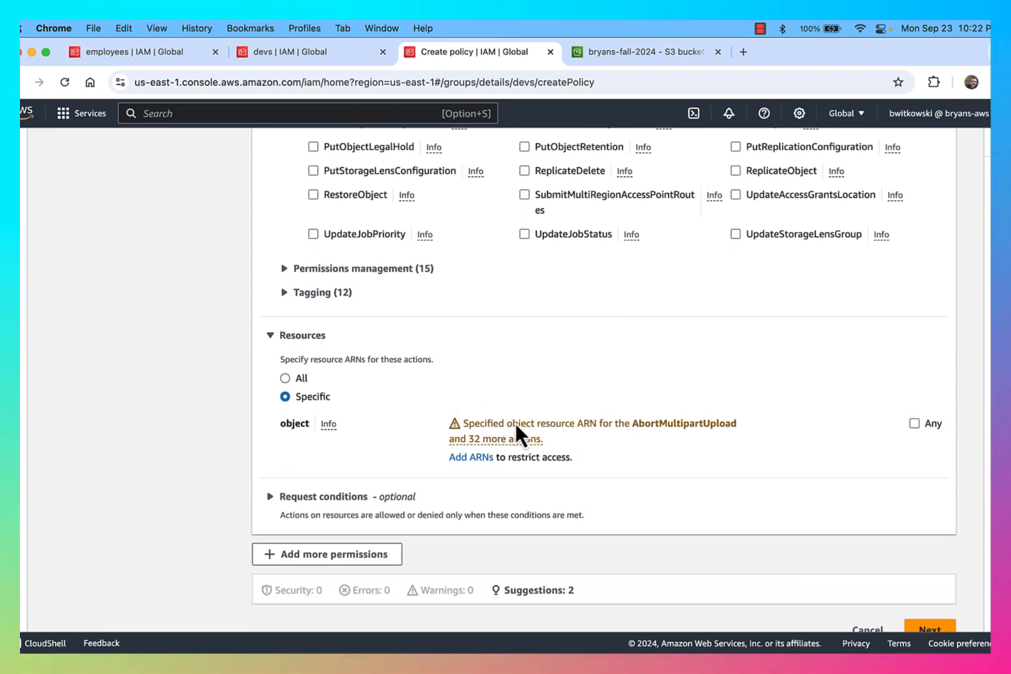
Limit the policy's object resource to arn:aws:s3:::bryans-fall-2024/development/* (any object name)
left_click(467, 457)
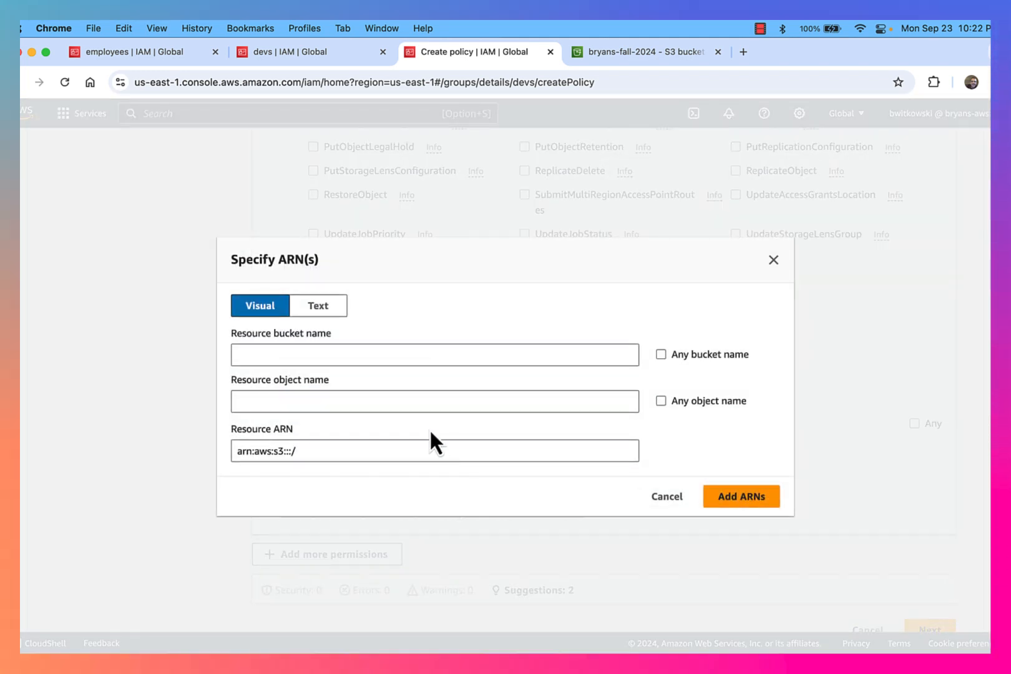
left_click(370, 357)
type("bryans-fall-2024")
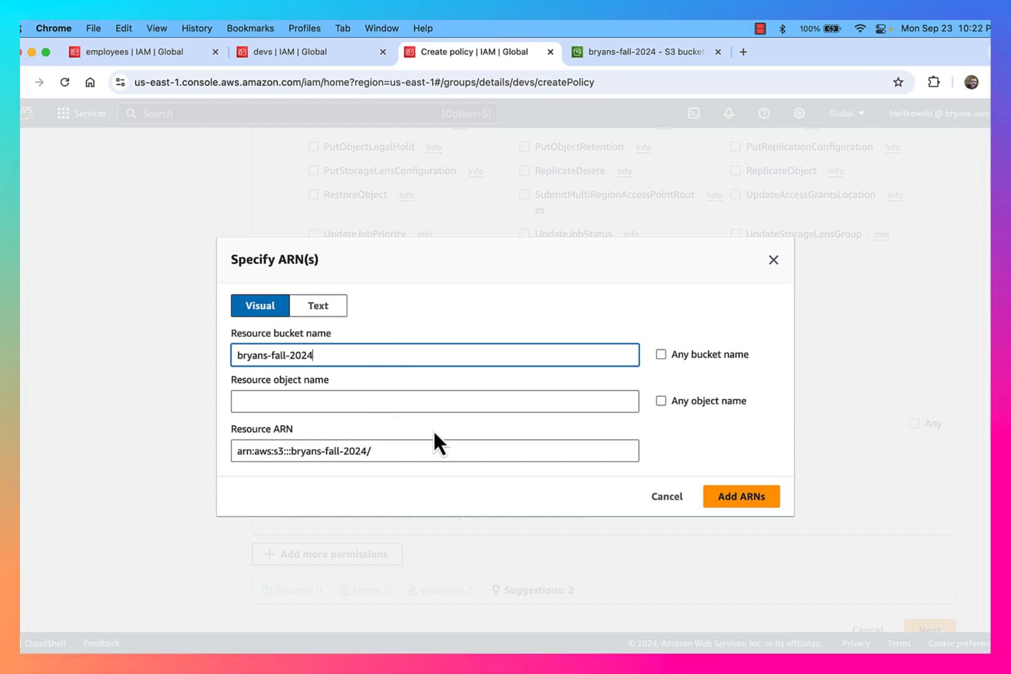
key("Tab")
key("Tab")
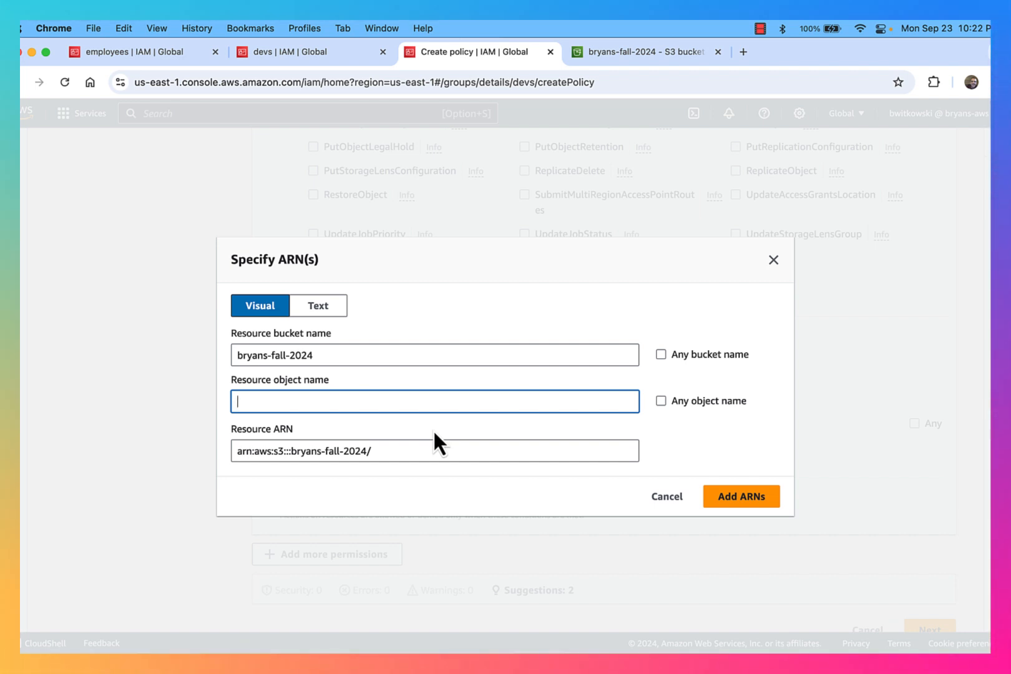
type("development")
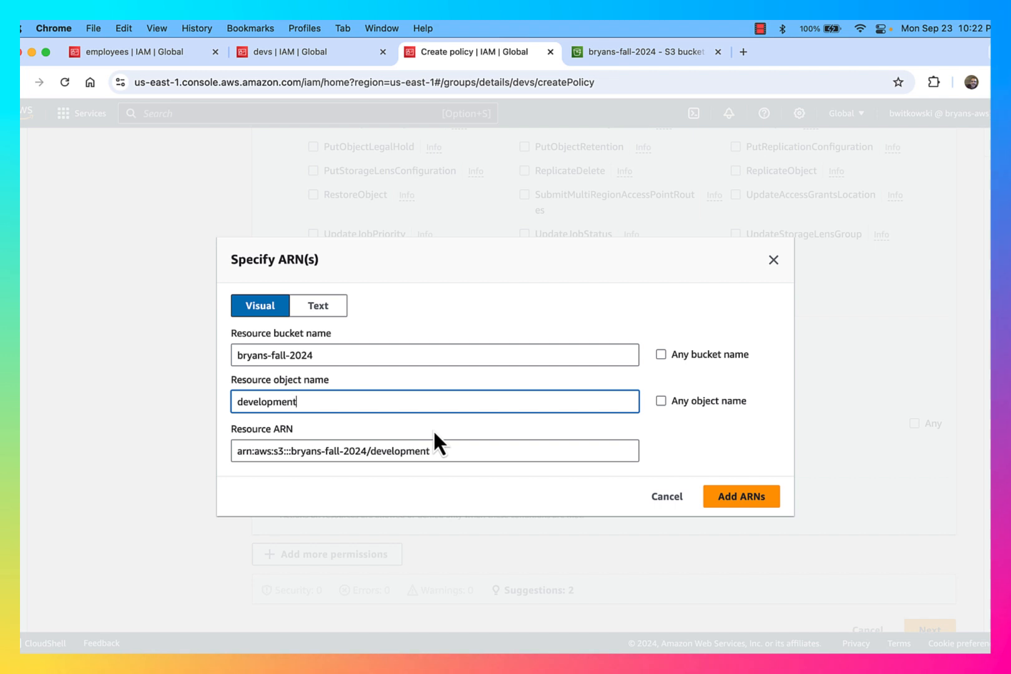
type("/*")
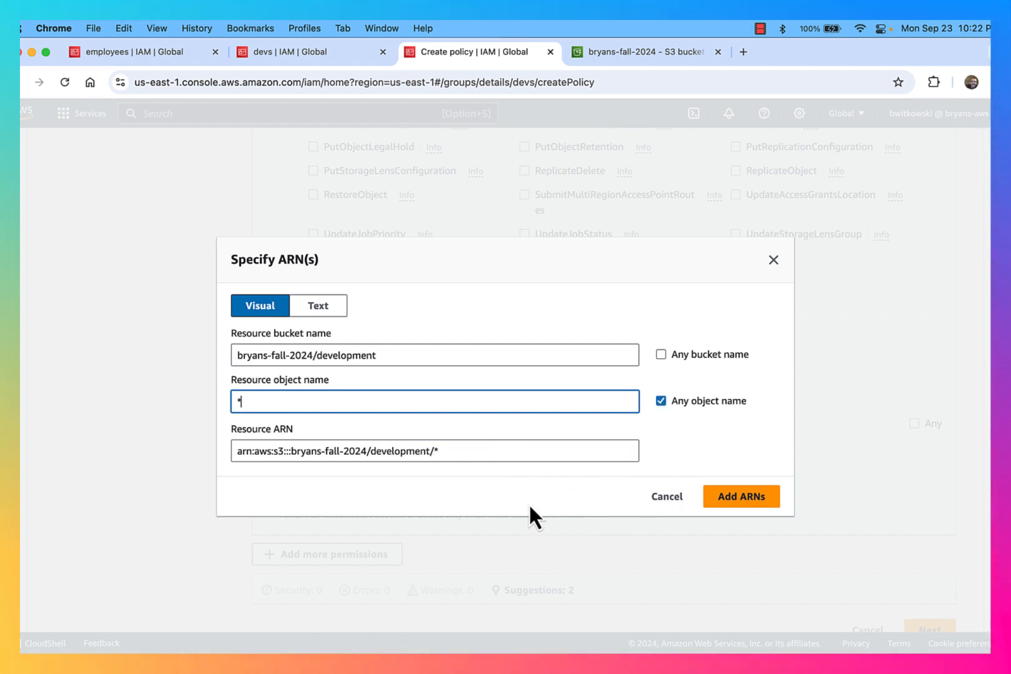
left_click(736, 507)
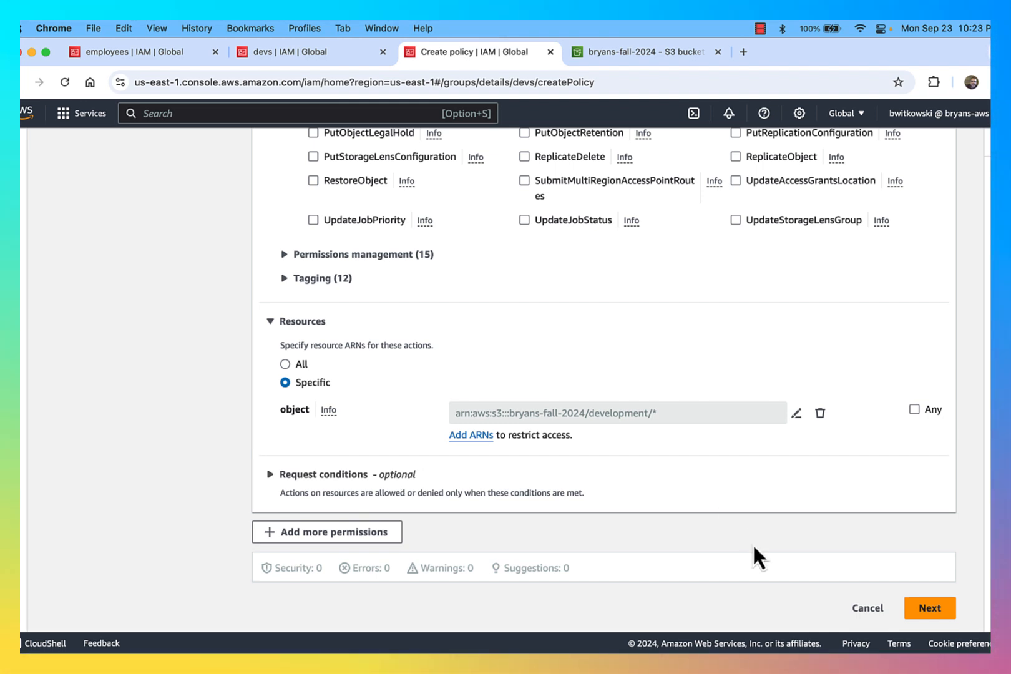
Review the devs inline policy, name it ReadWriteDeleteDevFolder, and create it
left_click(920, 608)
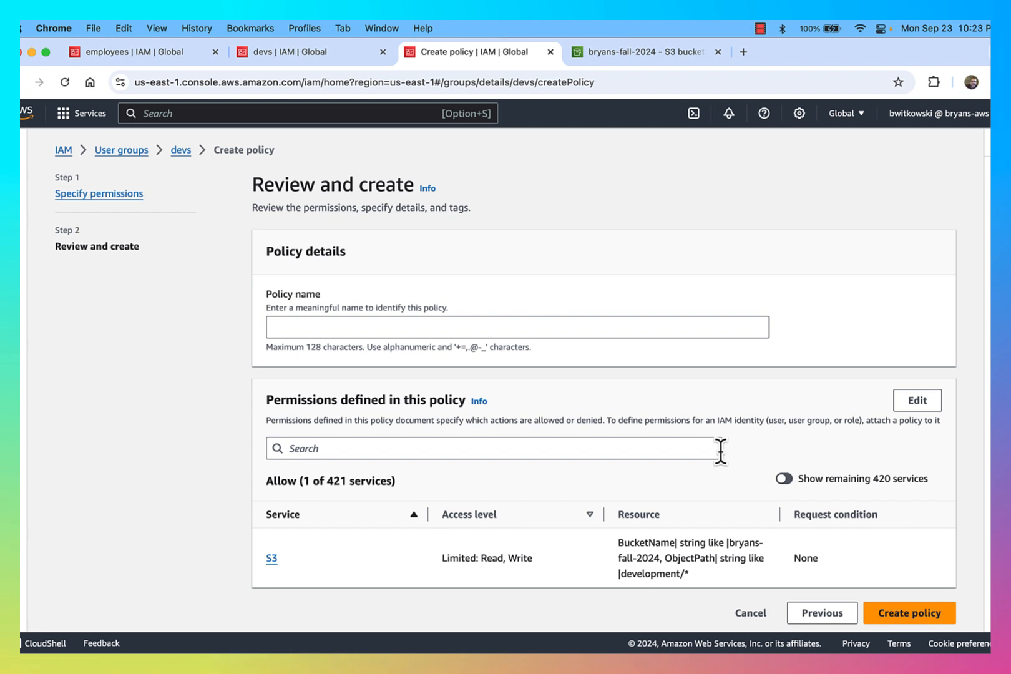
left_click(503, 324)
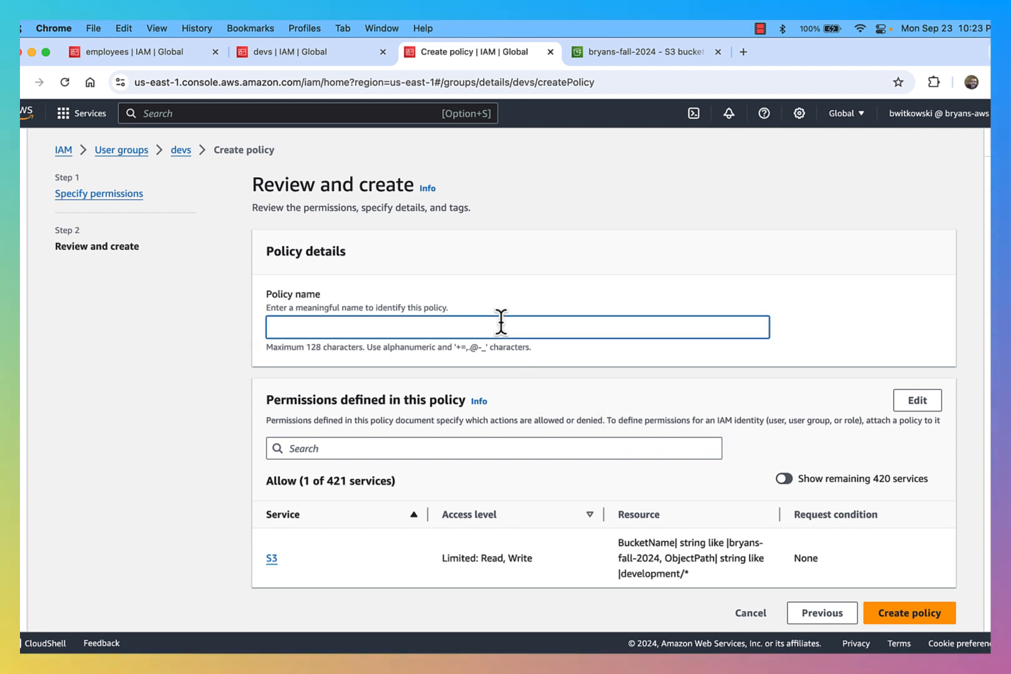
type("Rea")
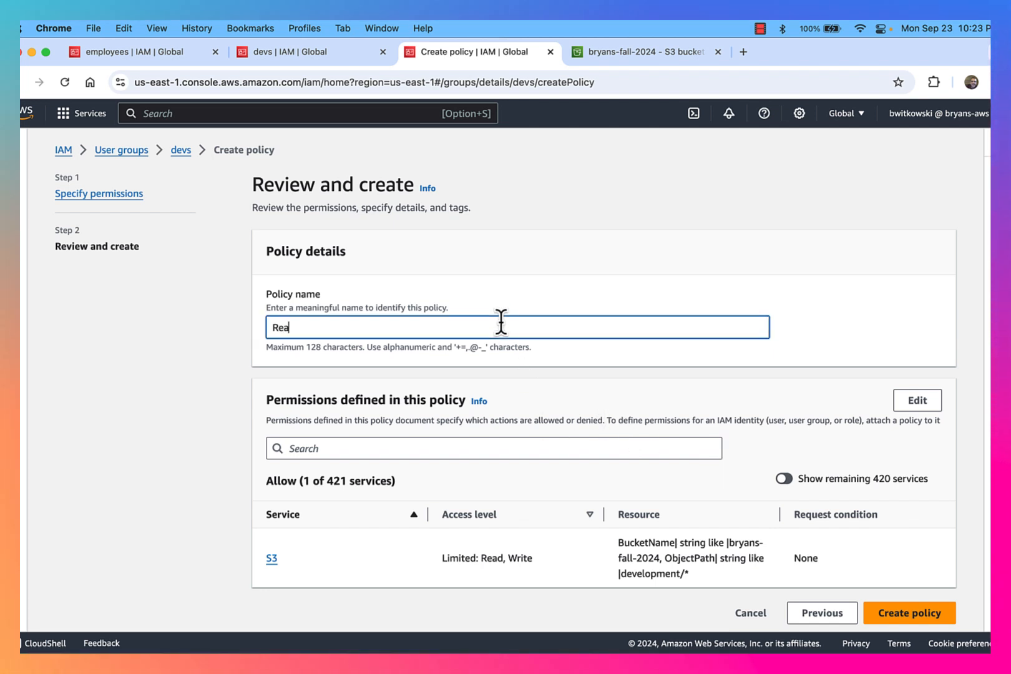
type("dWriteDe")
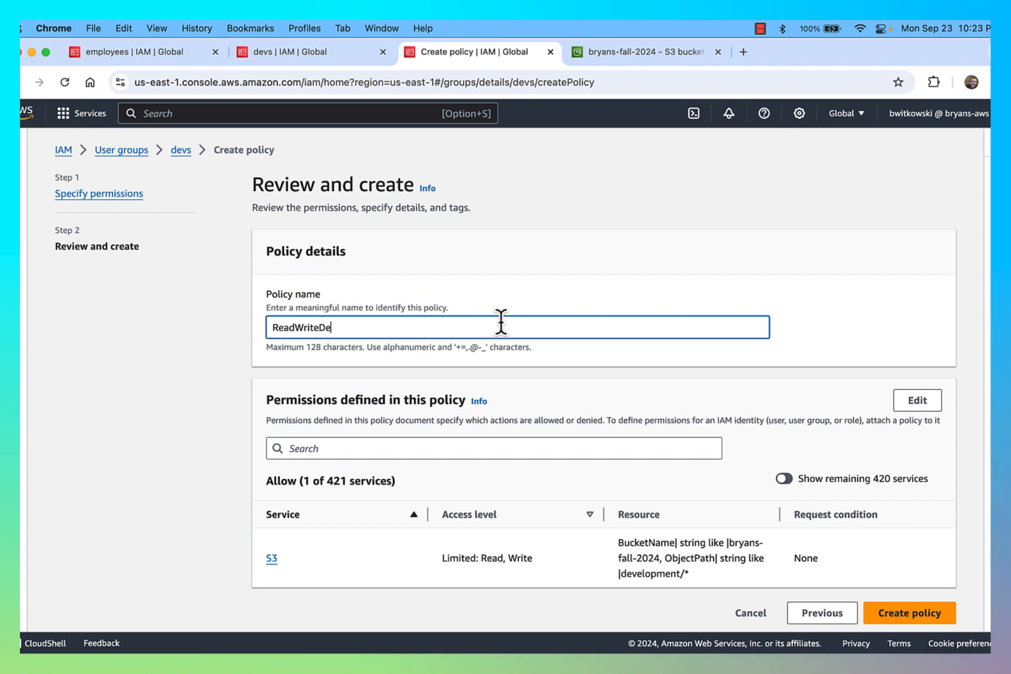
type("leteDevFolder")
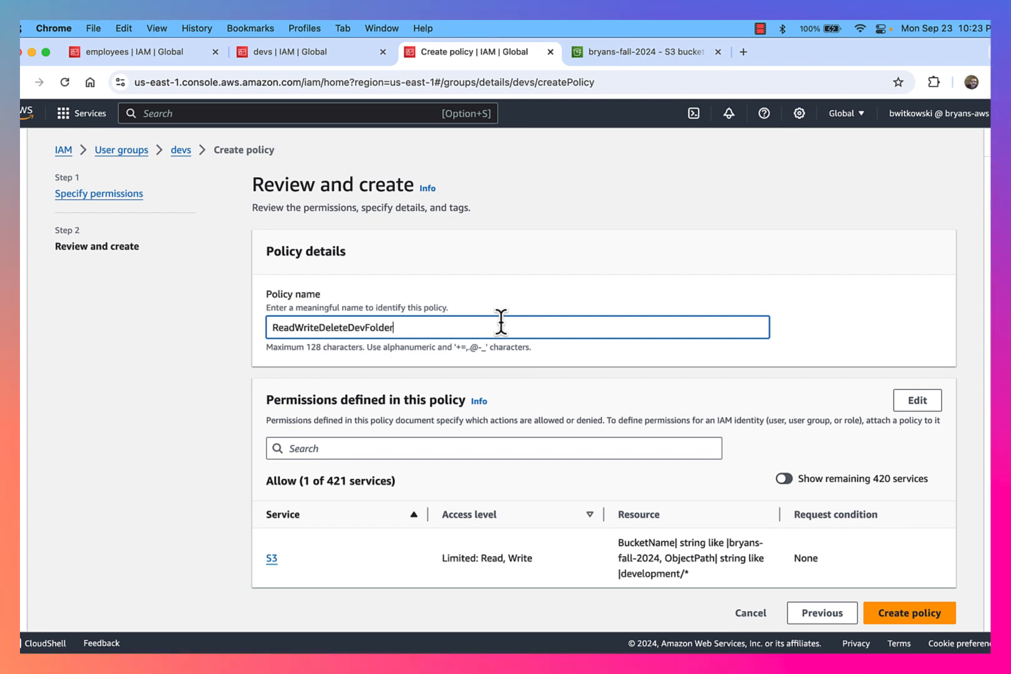
left_click(915, 612)
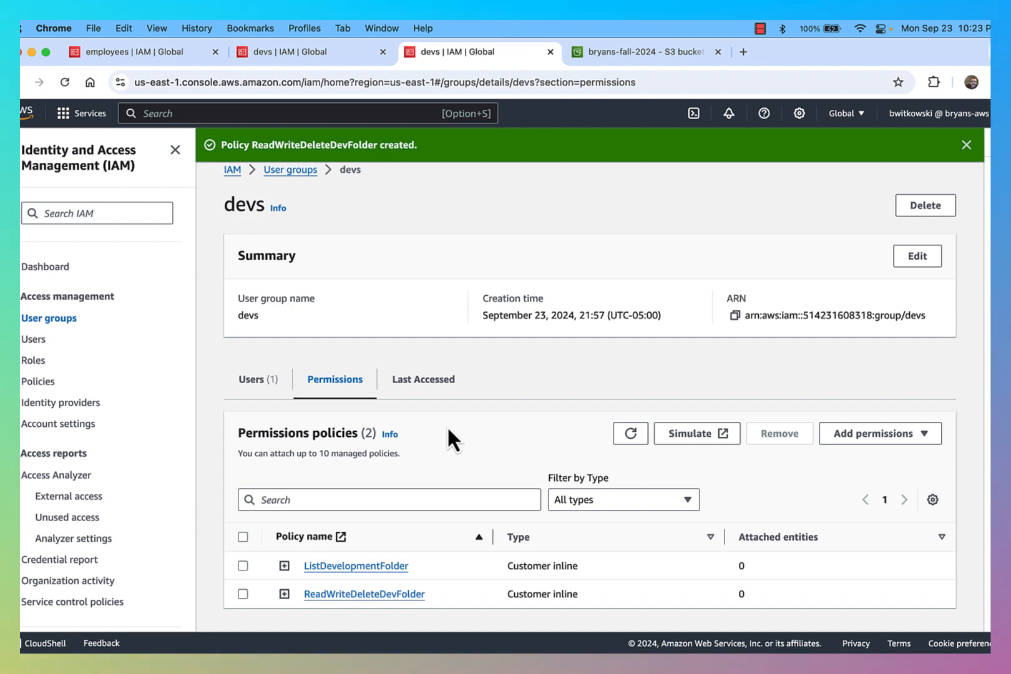
In the developer's S3 window, try creating an 'images' folder in development/, then cancel after the refusal
key("ctrl+Up")
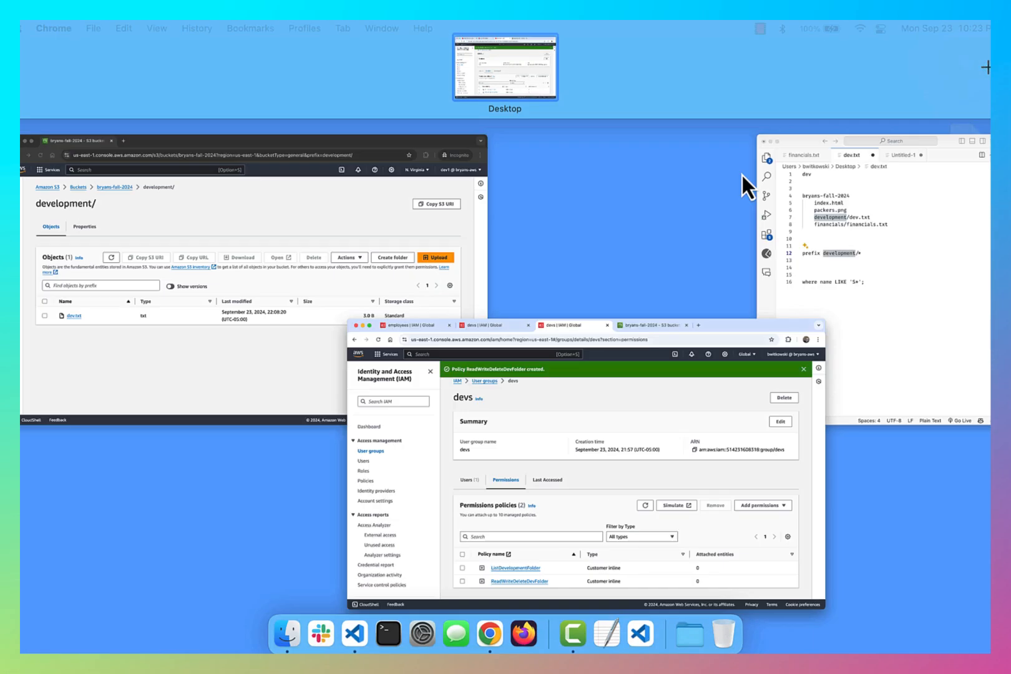
left_click(305, 317)
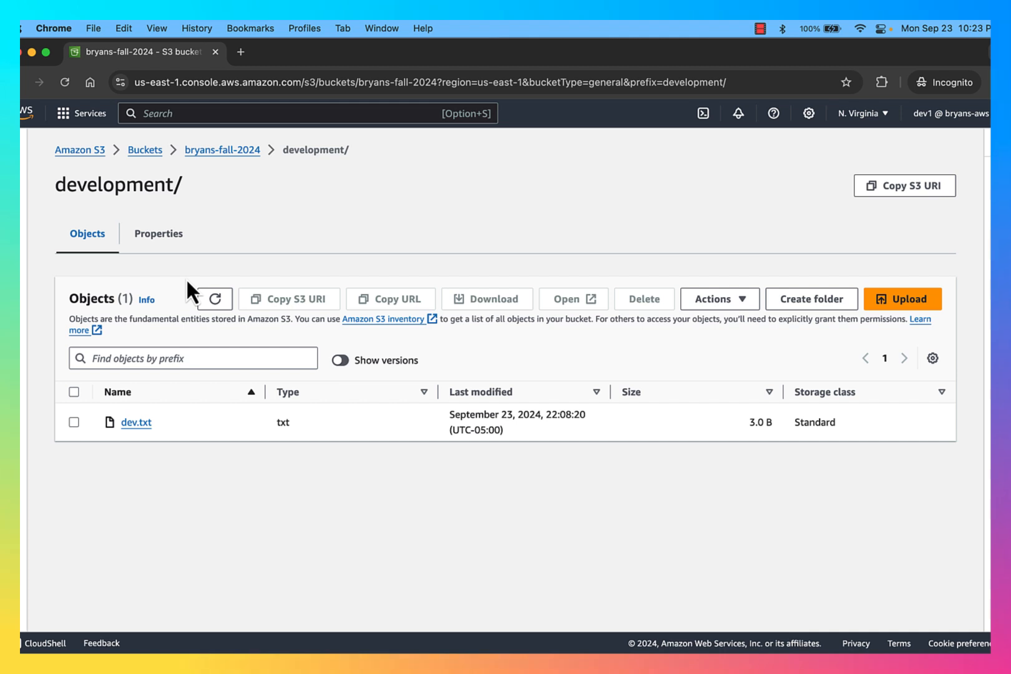
left_click(797, 301)
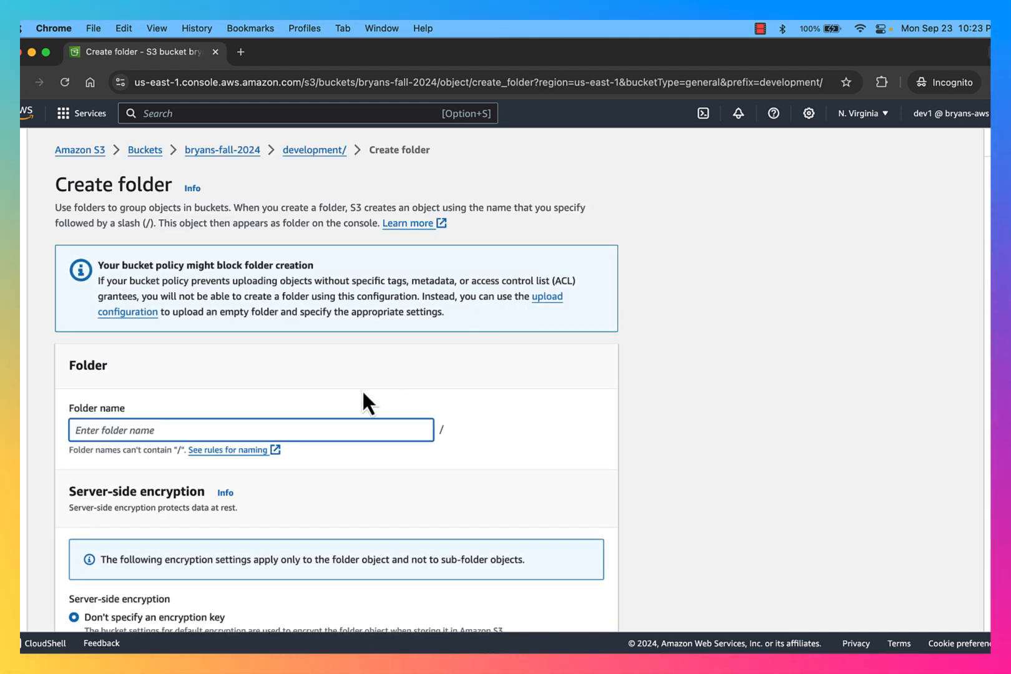
type("images")
scroll(480, 470, "down", 3)
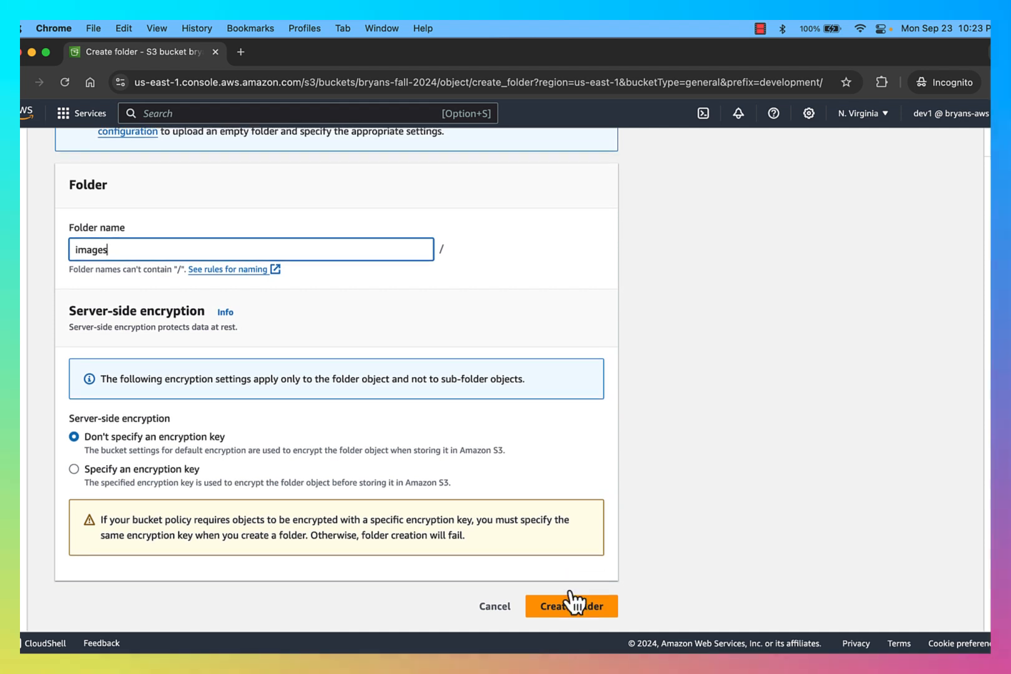
left_click(570, 611)
scroll(526, 500, "down", 2)
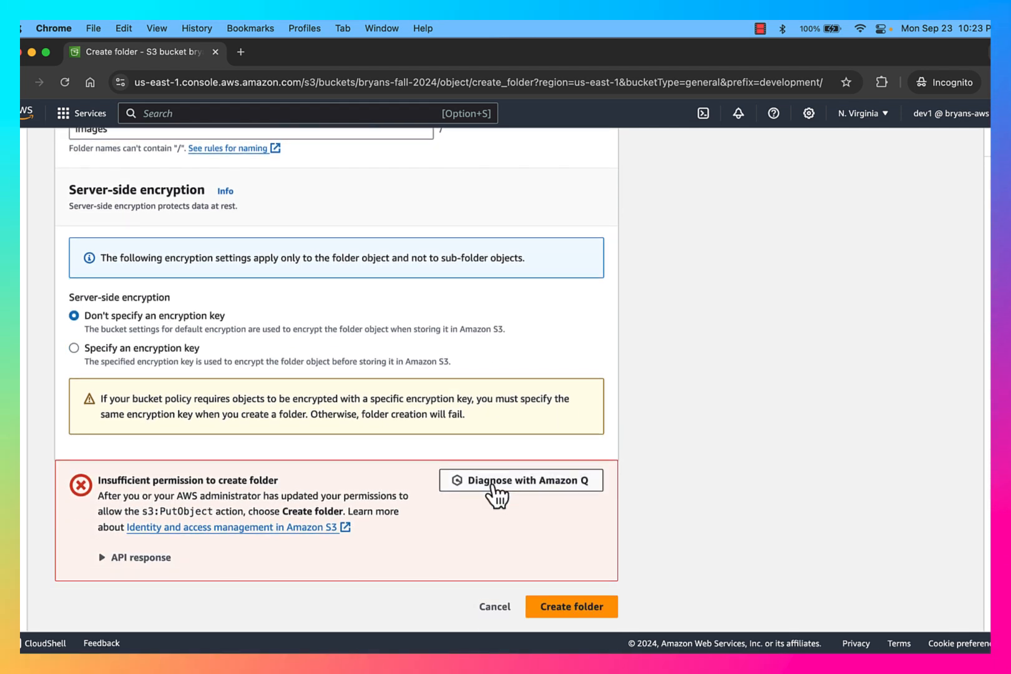
left_click(489, 608)
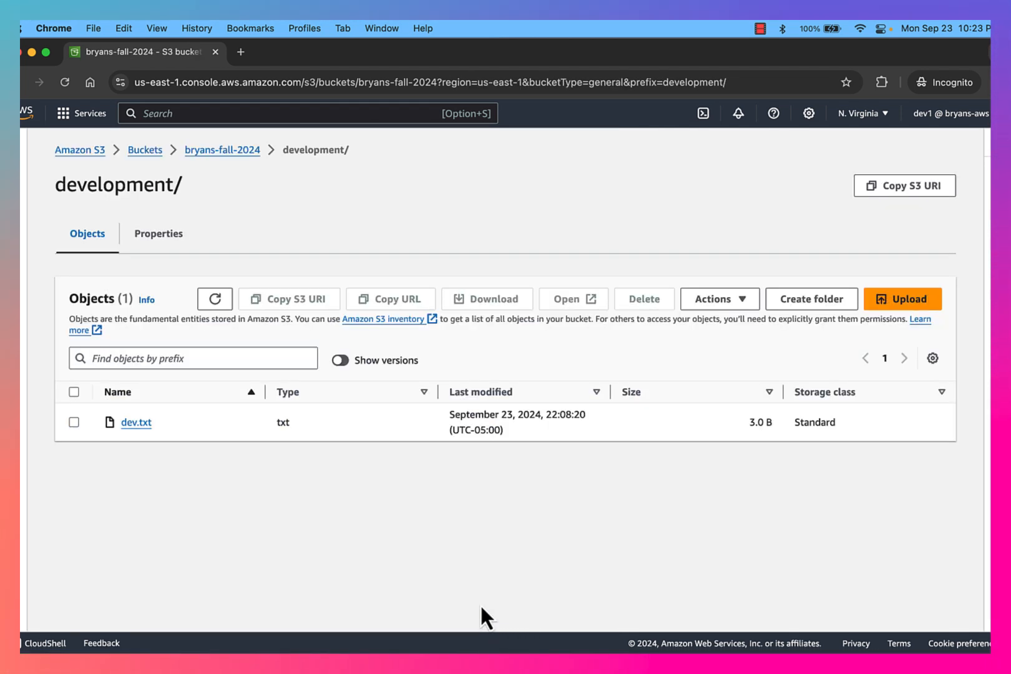
Refresh development/, try creating an 'images' folder, and highlight the missing s3:PutObject permission
left_click(219, 301)
left_click(805, 304)
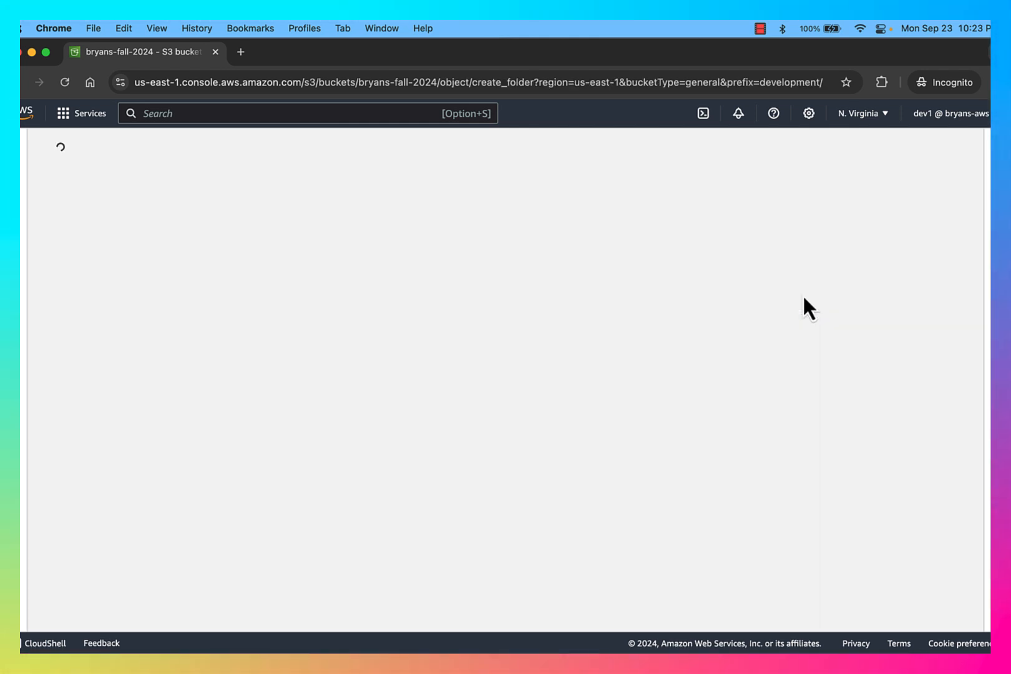
left_click(334, 429)
type("images")
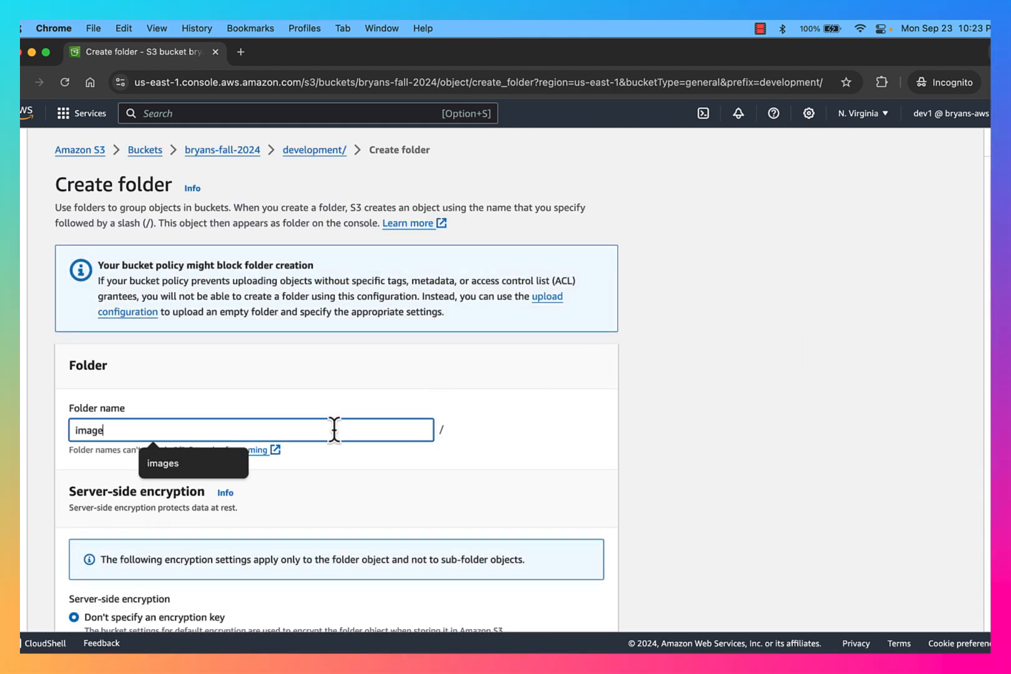
scroll(465, 493, "down", 5)
left_click(600, 603)
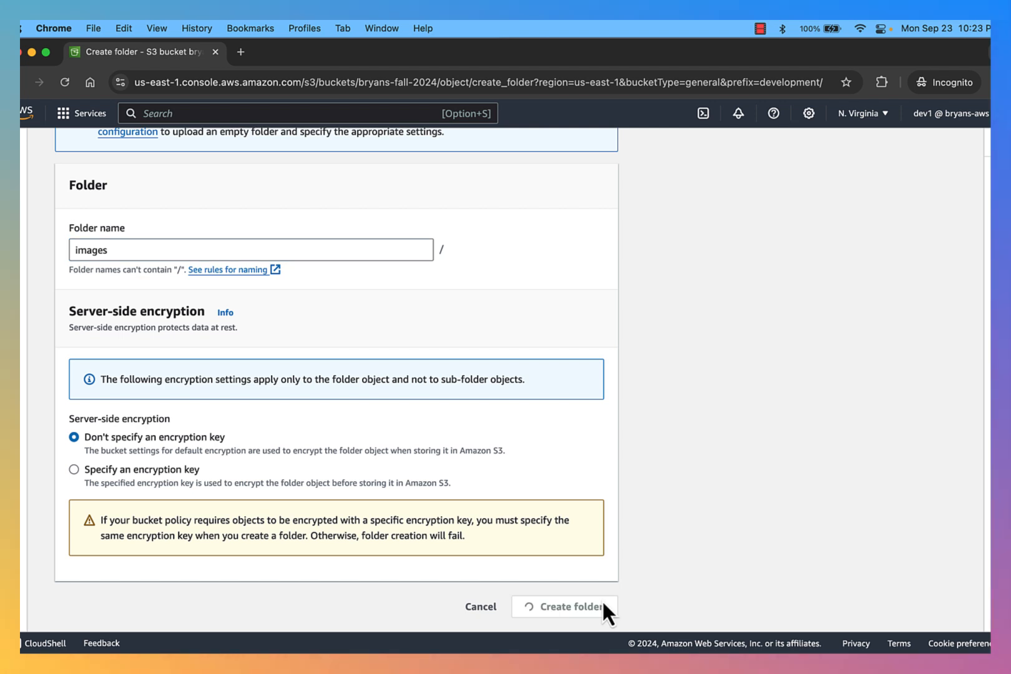
scroll(531, 502, "down", 2)
scroll(530, 508, "down", 1)
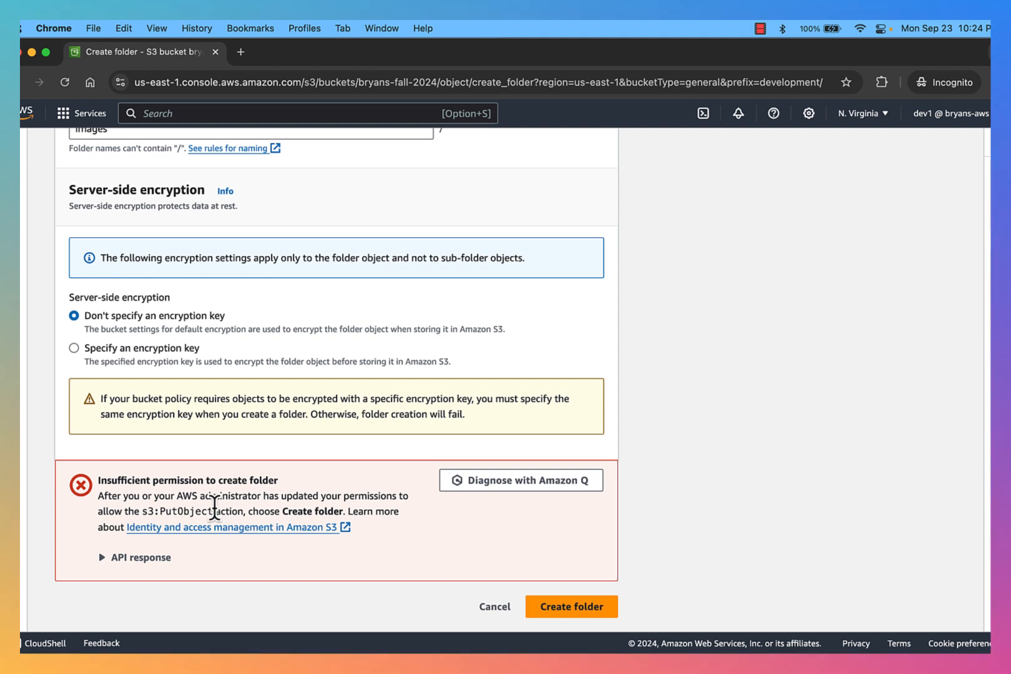
left_click_drag(141, 511, 232, 512)
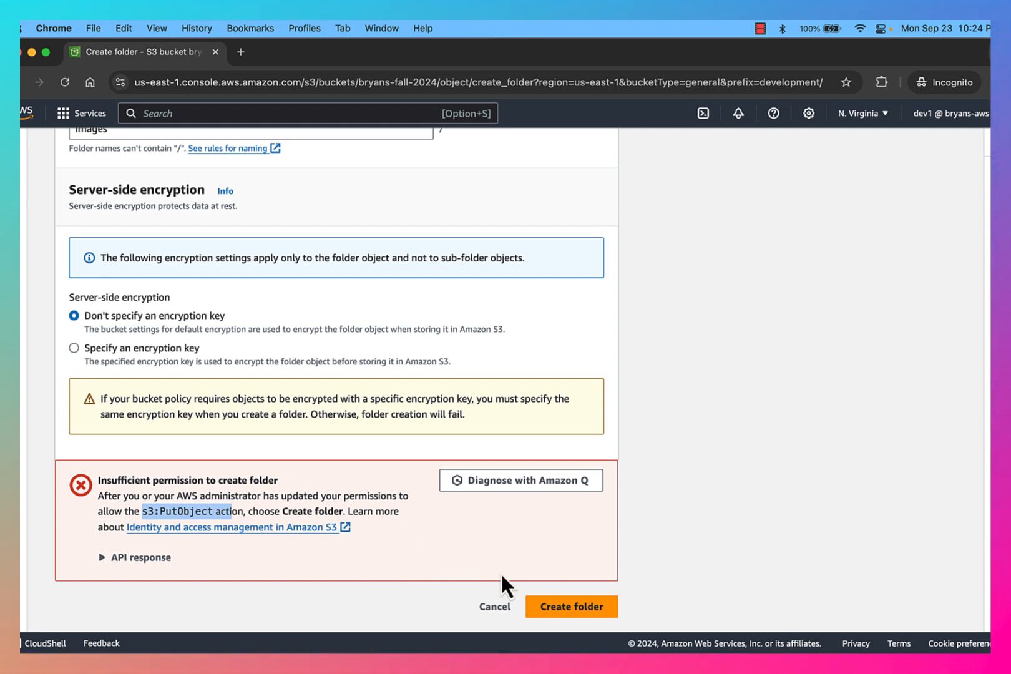
Retry the 'images' folder, expand the API response showing Access Denied, then cancel
left_click(565, 606)
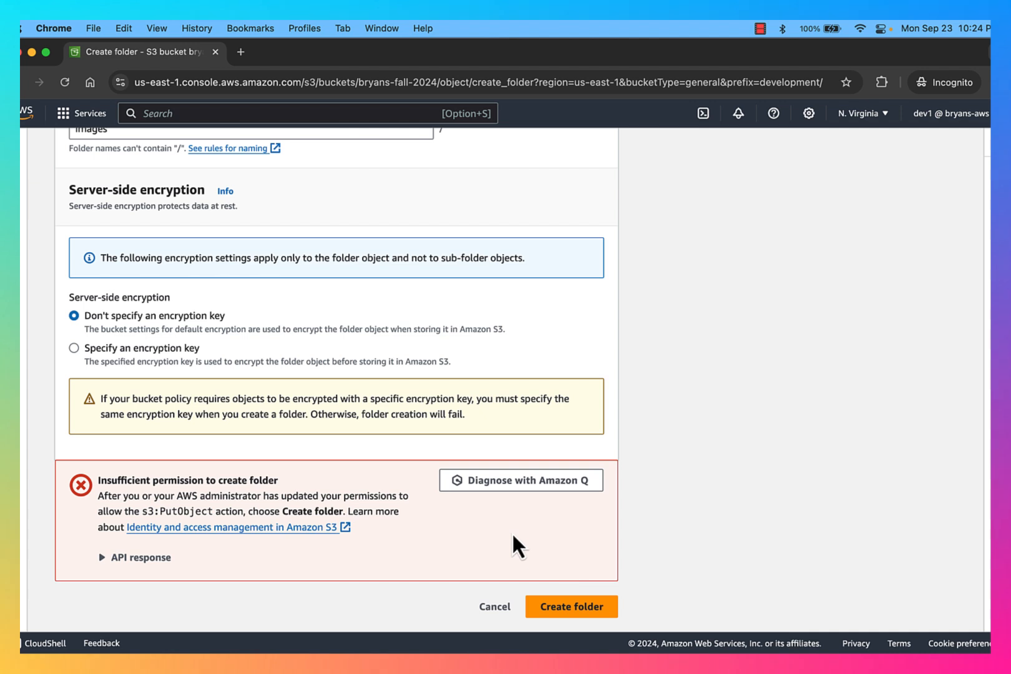
left_click(141, 565)
scroll(302, 578, "down", 1)
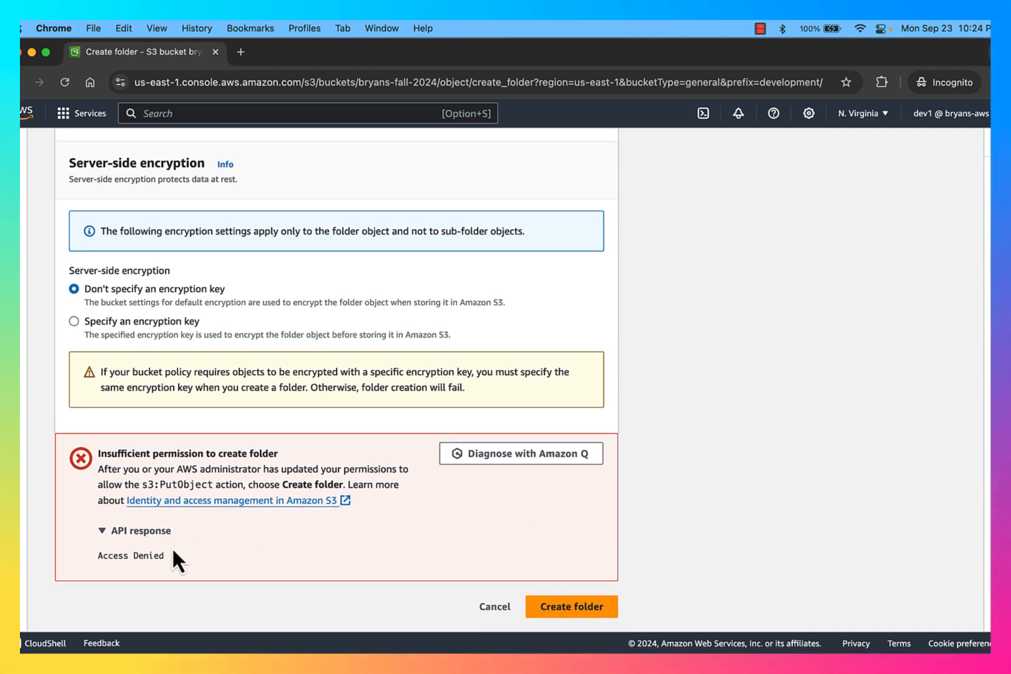
left_click_drag(165, 556, 86, 565)
left_click(219, 549)
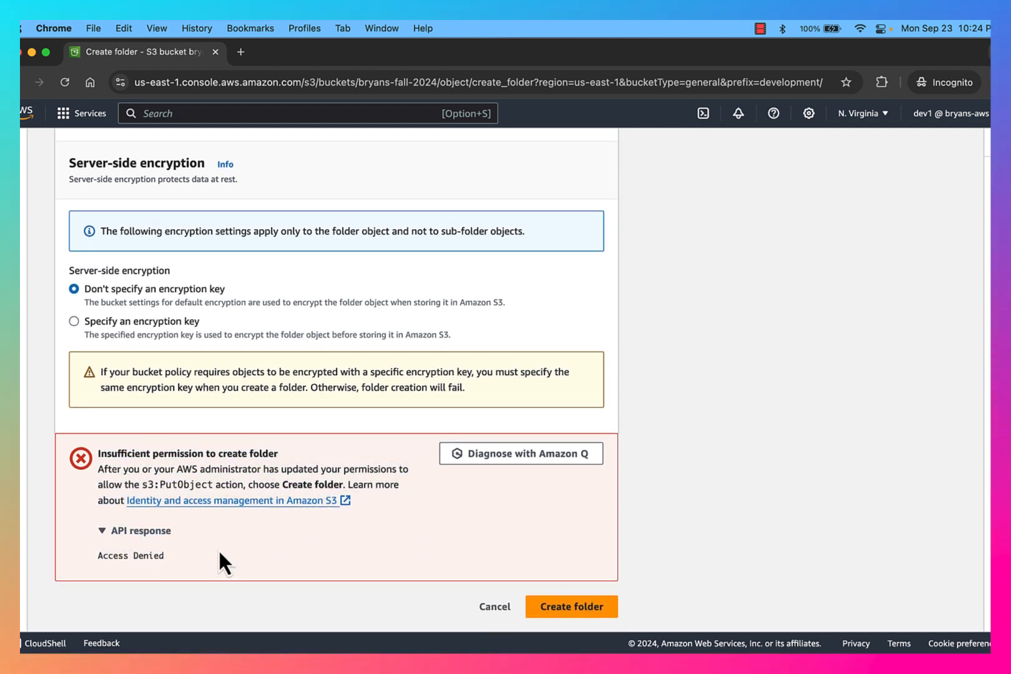
left_click(496, 607)
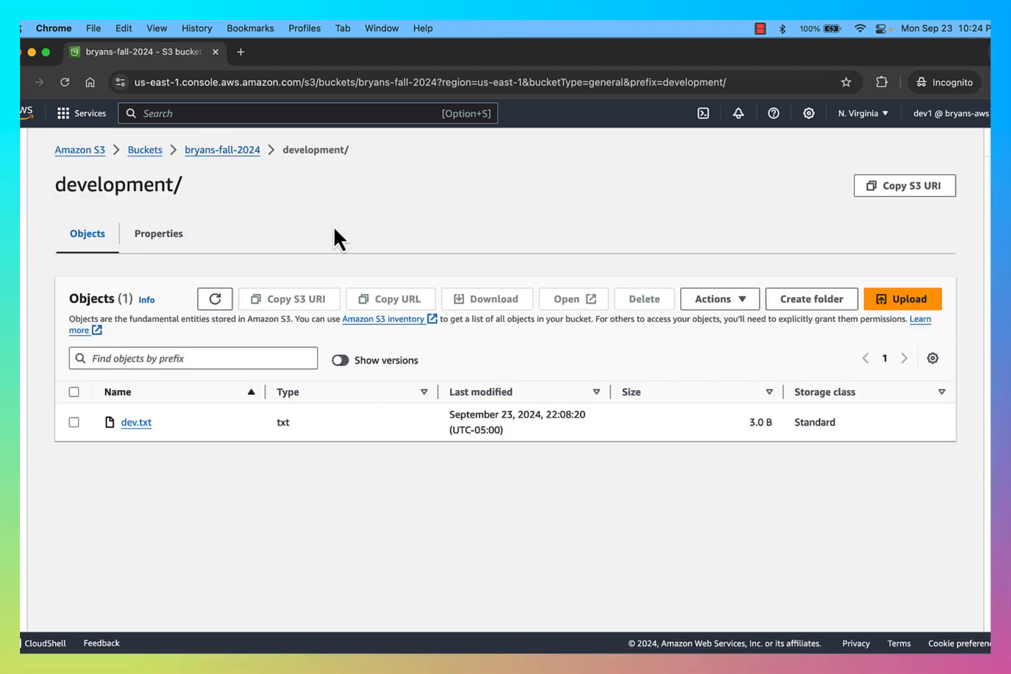
key("ctrl+Up")
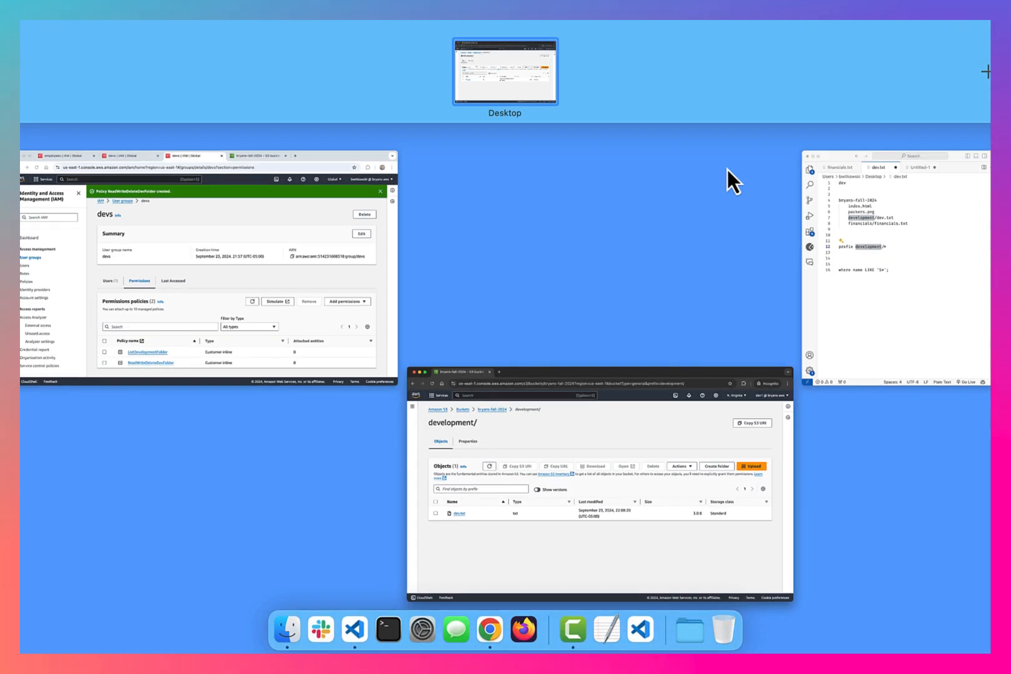
Open ReadWriteDeleteDevFolder's JSON in the IAM editor and select its PutObject action
left_click(348, 296)
left_click(388, 597)
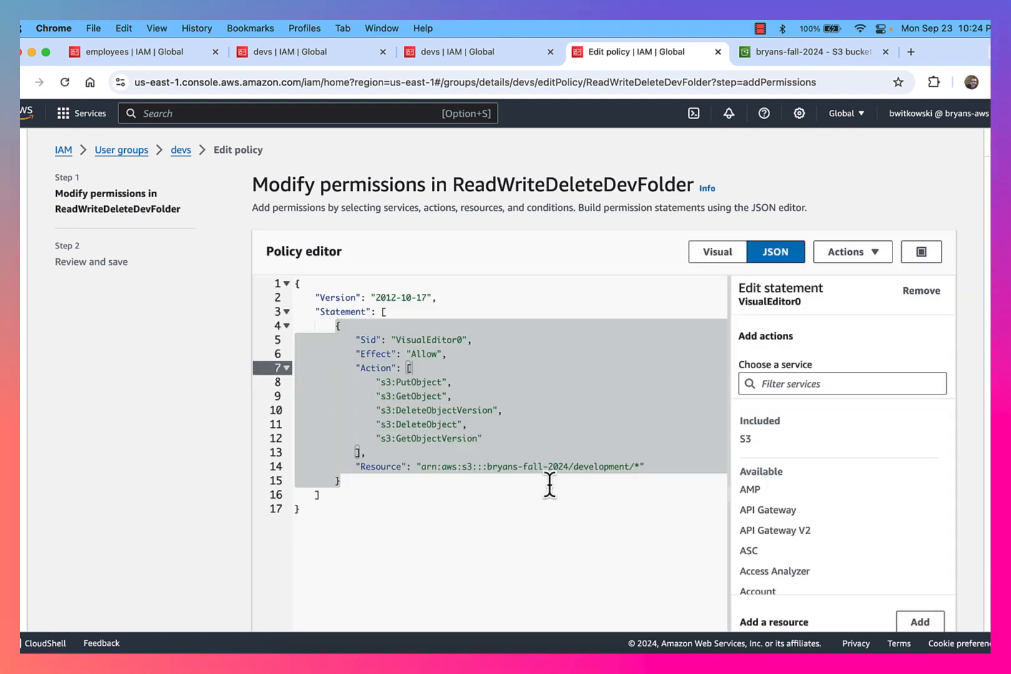
left_click(476, 449)
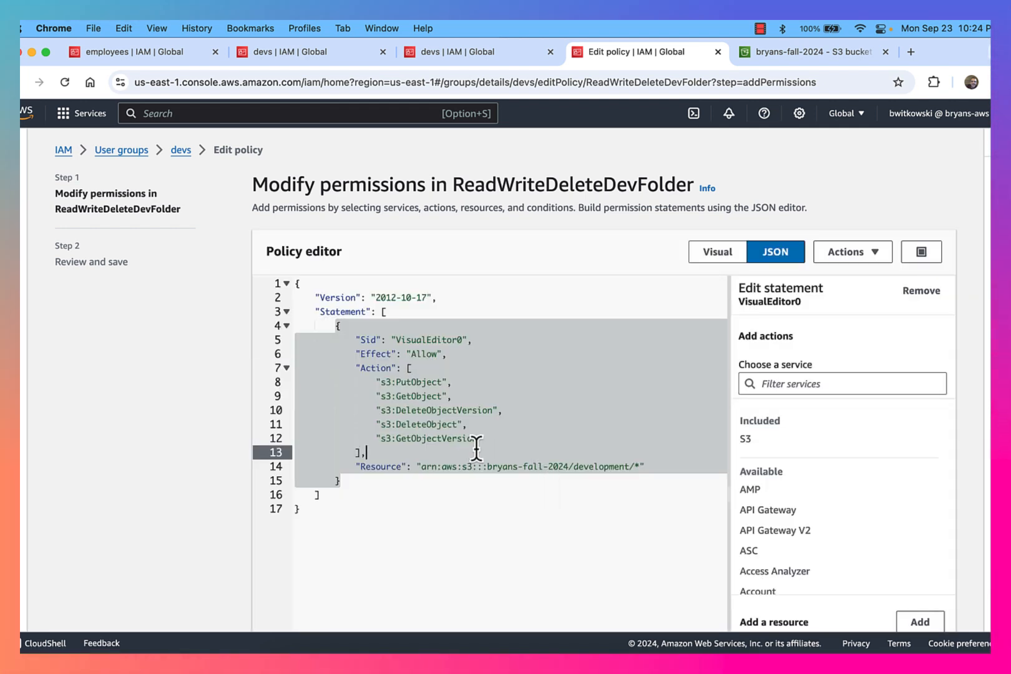
double_click(418, 381)
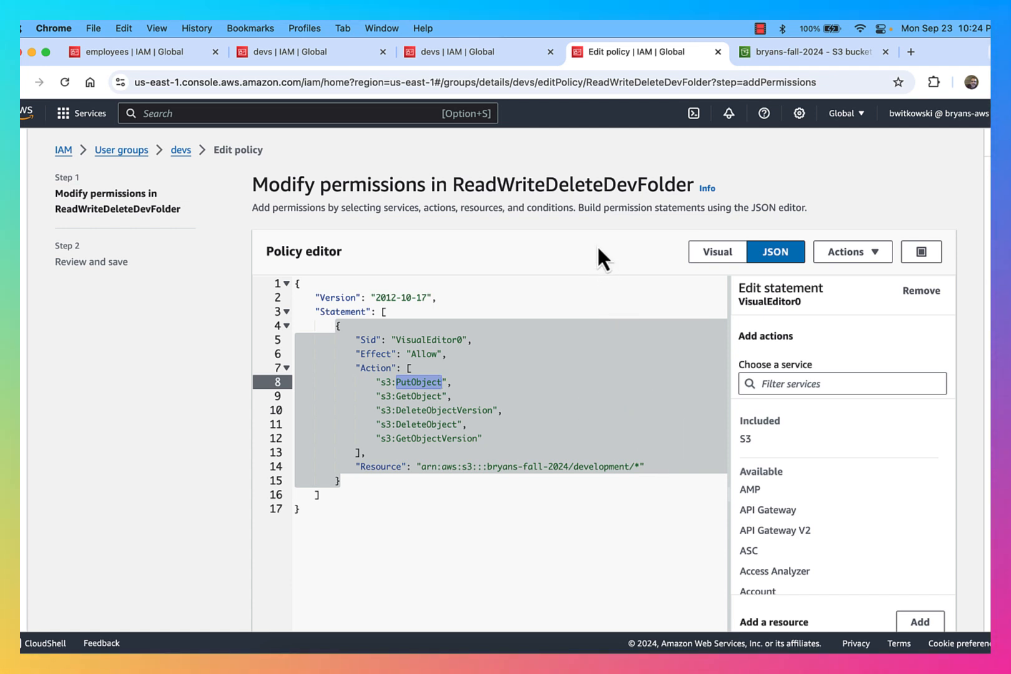
Back in the S3 window, refresh development/ and retry creating the 'images' folder
key("ctrl+Up")
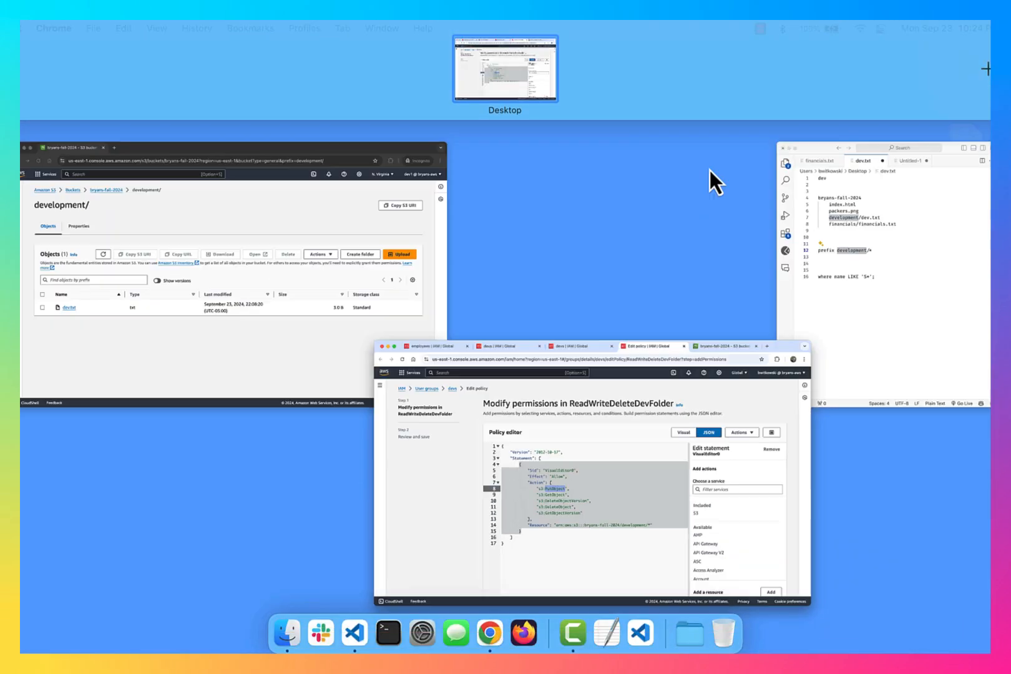
left_click(342, 284)
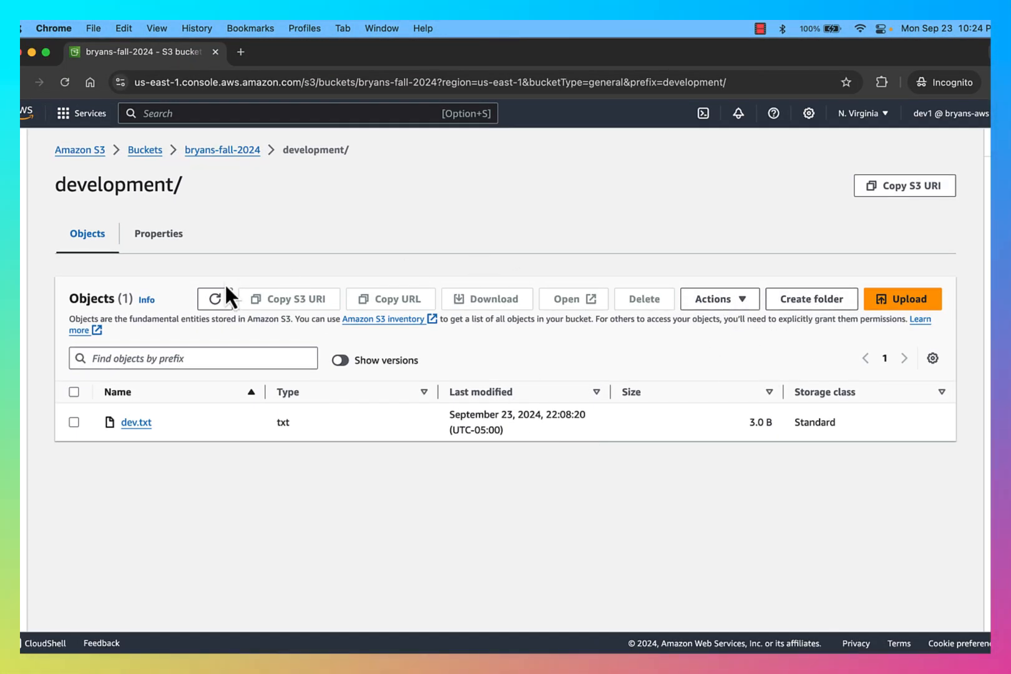
left_click(215, 299)
left_click(810, 299)
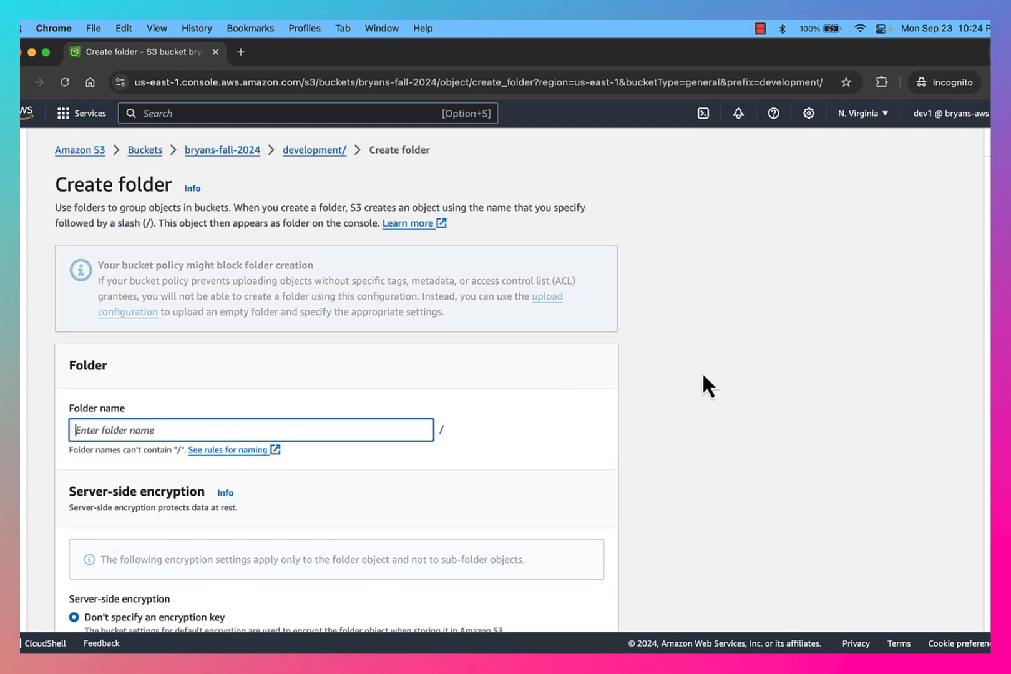
type("images")
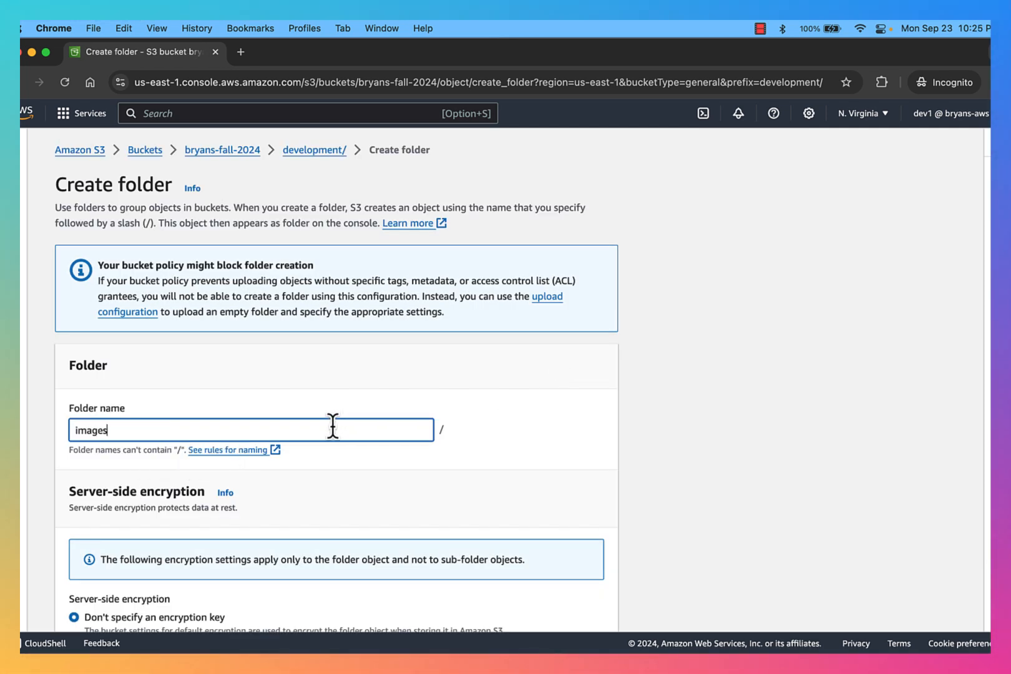
scroll(410, 468, "down", 5)
left_click(551, 608)
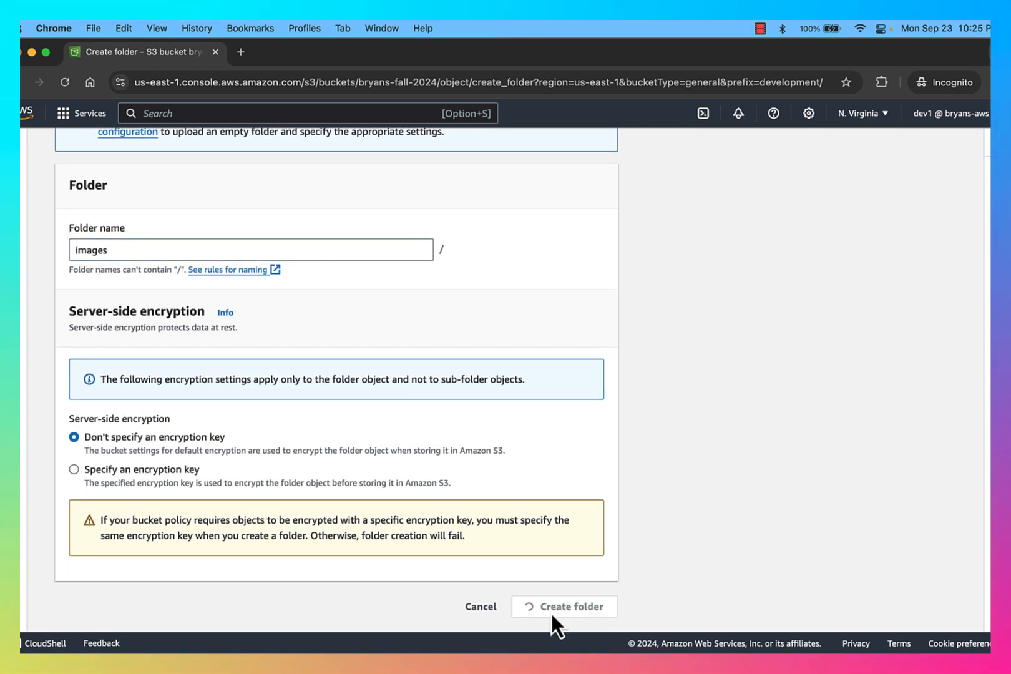
scroll(717, 588, "down", 3)
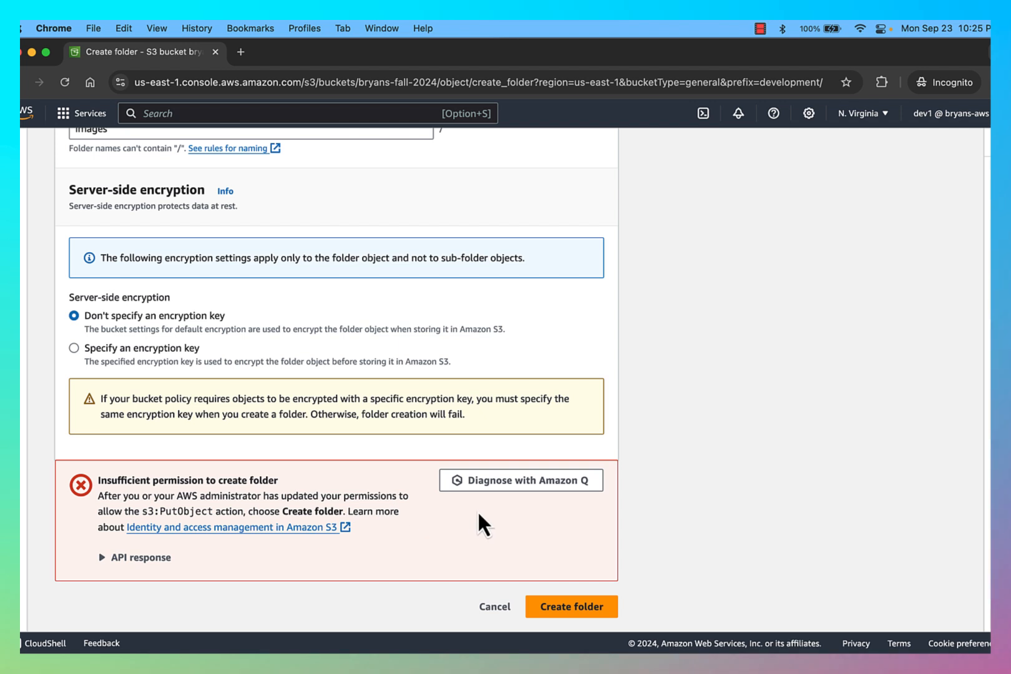
Try the 'images' folder once more, again hitting the s3:PutObject permission error
left_click(758, 30)
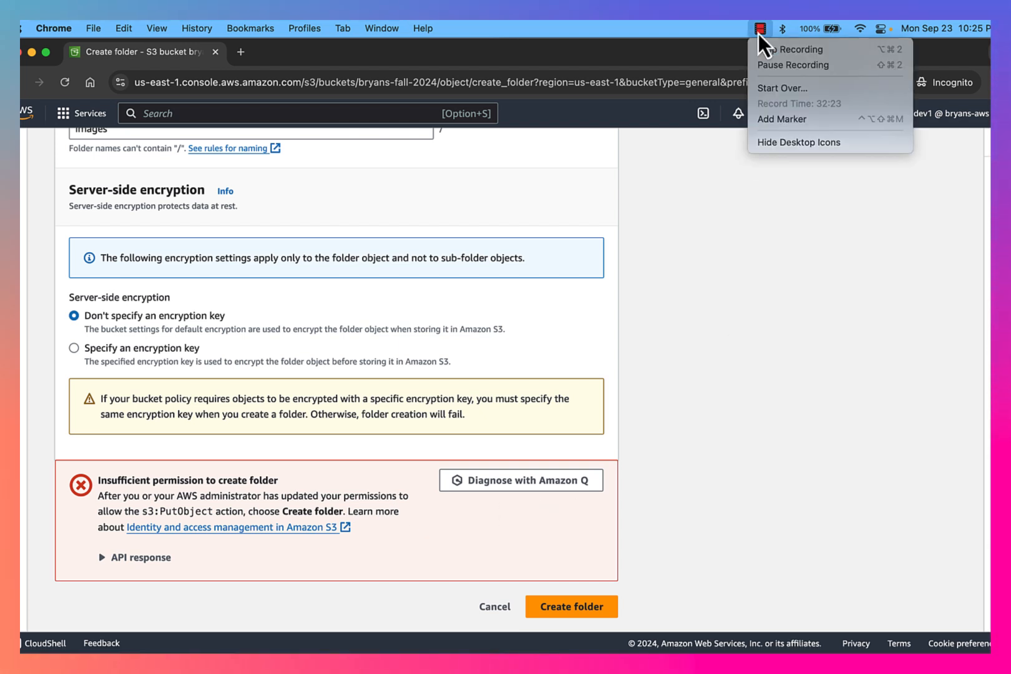
left_click(762, 65)
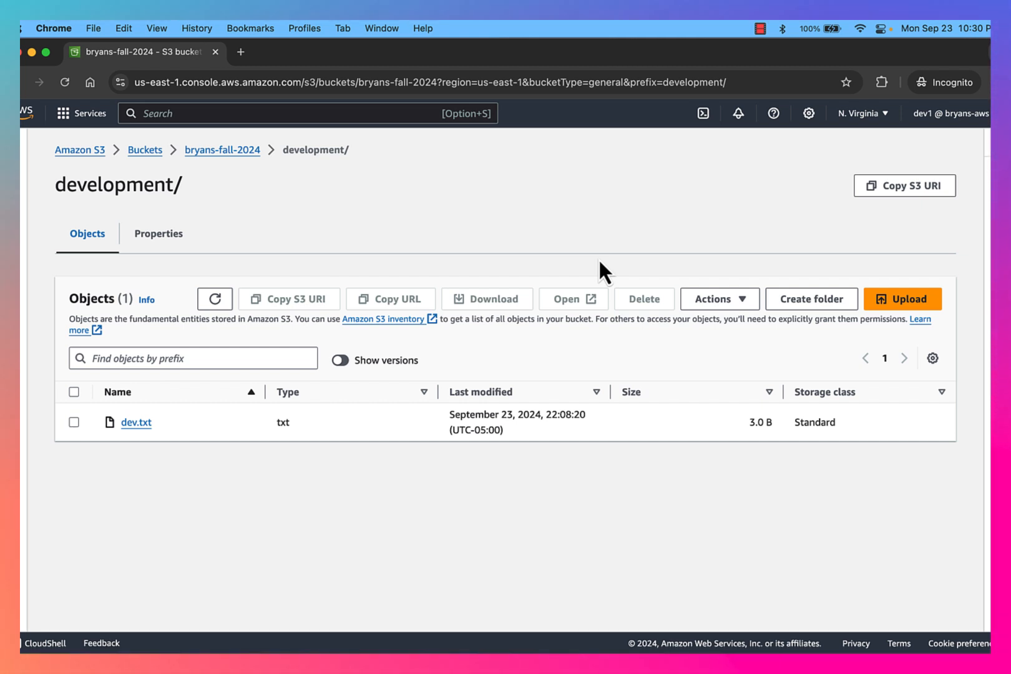
left_click(812, 303)
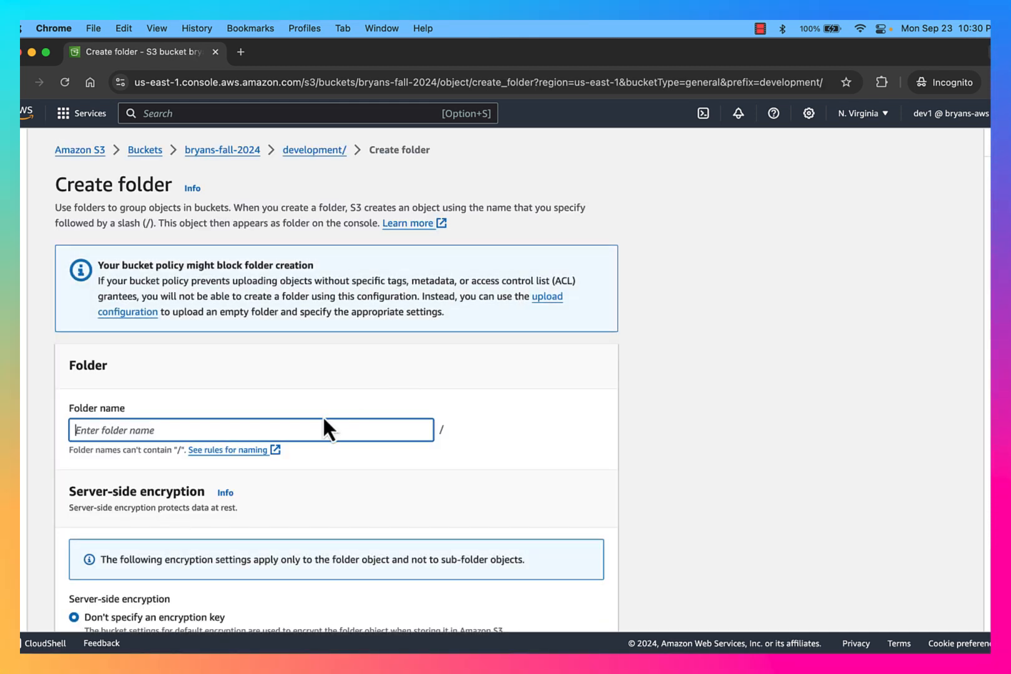
type("images")
scroll(403, 455, "down", 5)
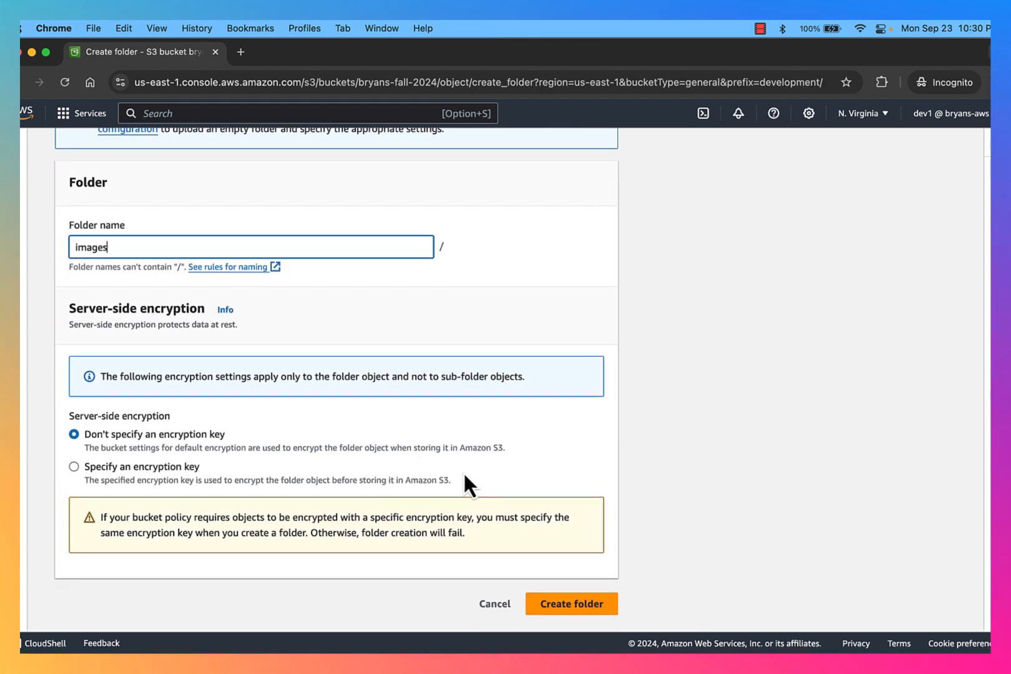
left_click(573, 606)
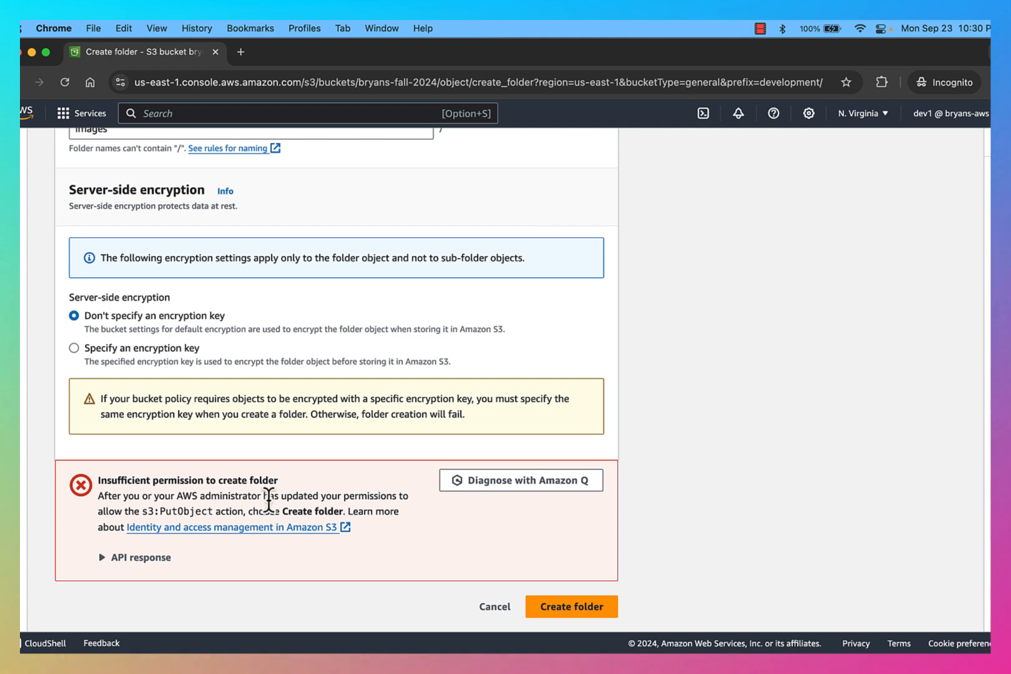
Cancel folder creation and upload financials.txt from the Desktop into development/
left_click(494, 608)
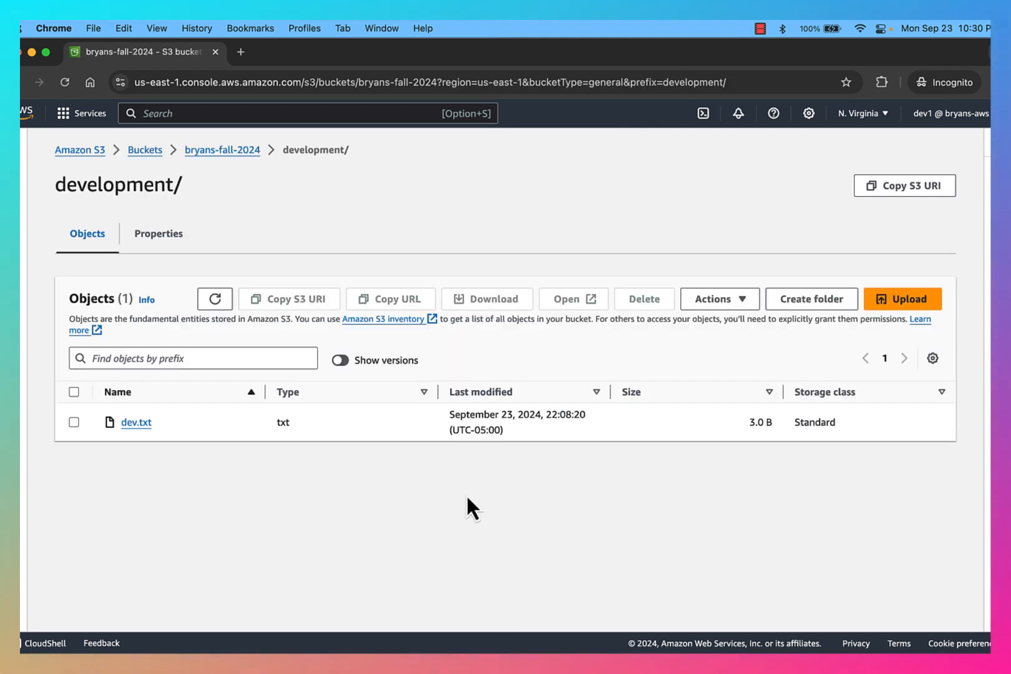
left_click(892, 305)
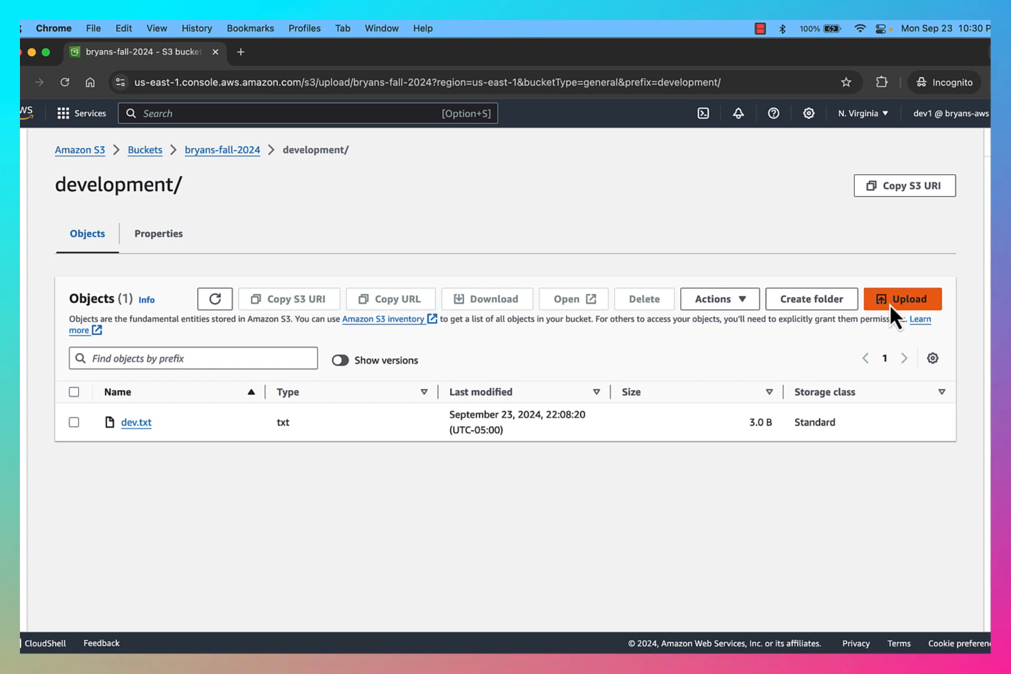
left_click(491, 344)
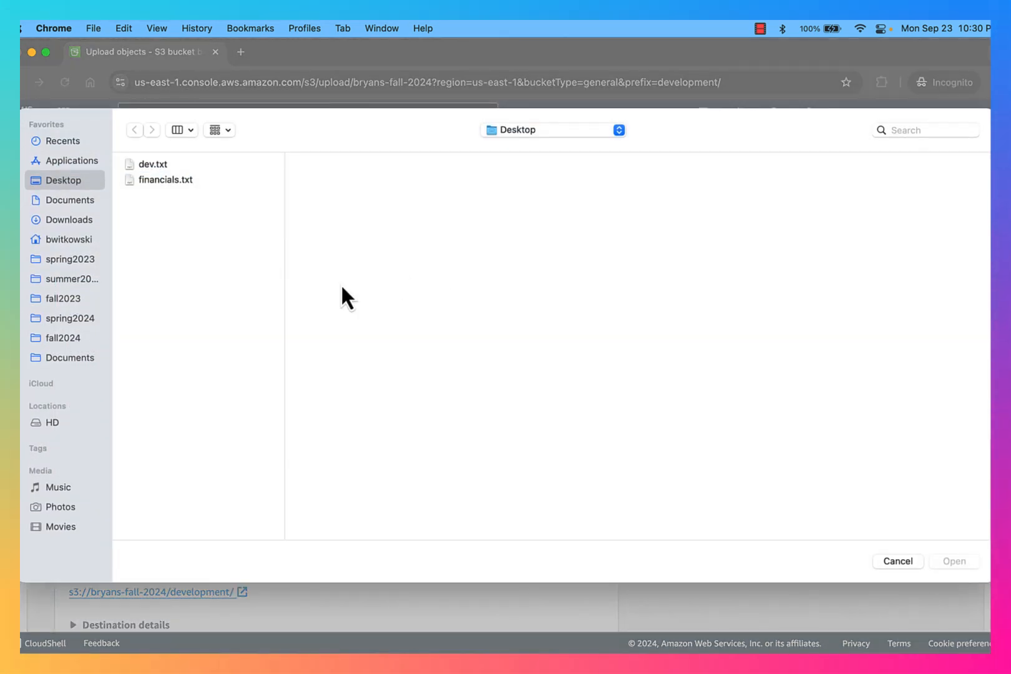
left_click(160, 179)
double_click(160, 179)
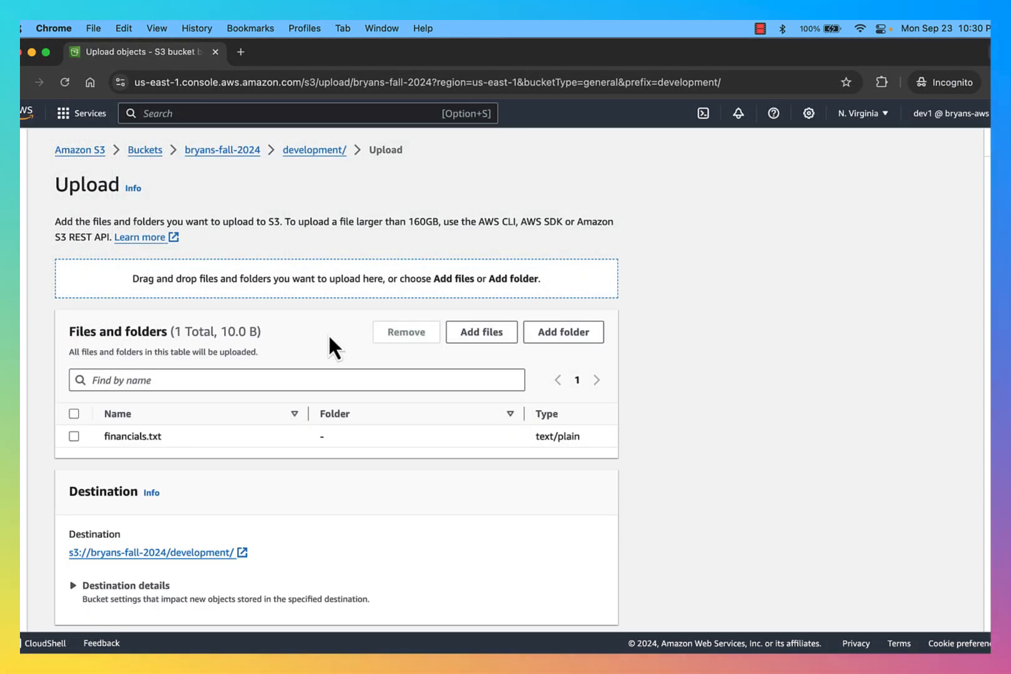
scroll(331, 340, "down", 5)
left_click(586, 609)
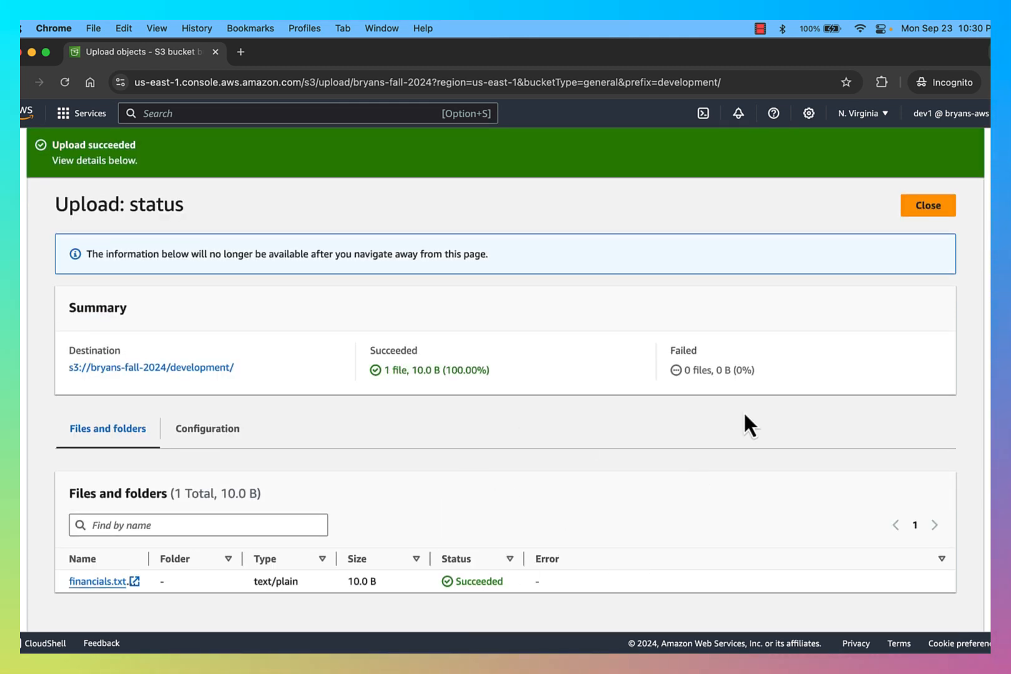
left_click(923, 207)
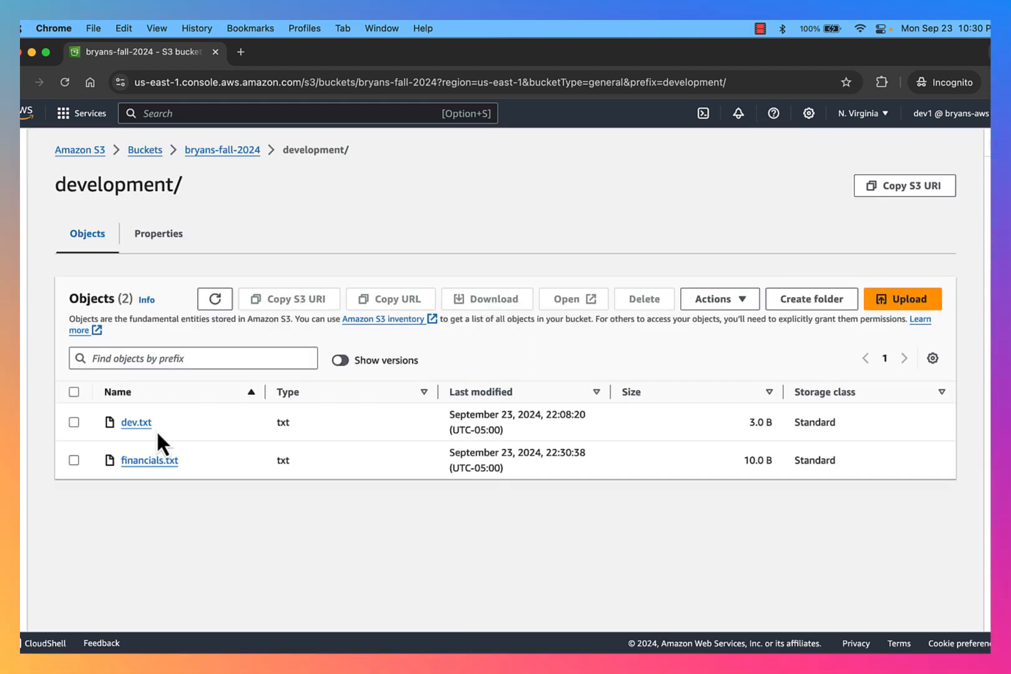
Delete financials.txt from development/, confirming with the word 'delete'
left_click(73, 460)
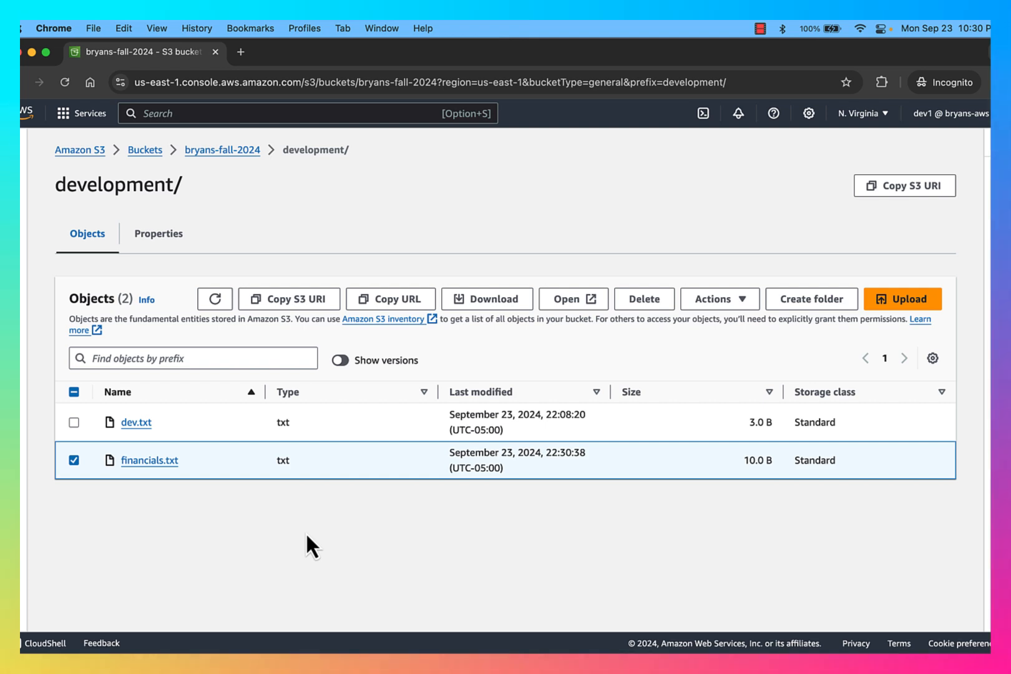
left_click(652, 305)
scroll(497, 429, "down", 3)
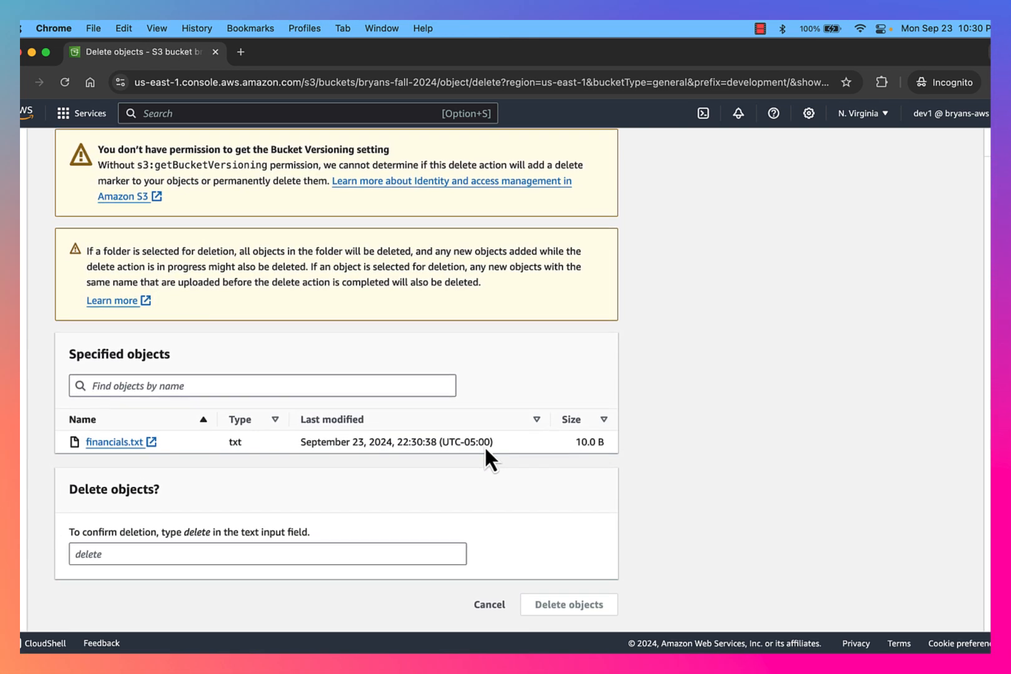
left_click(340, 560)
type("delete")
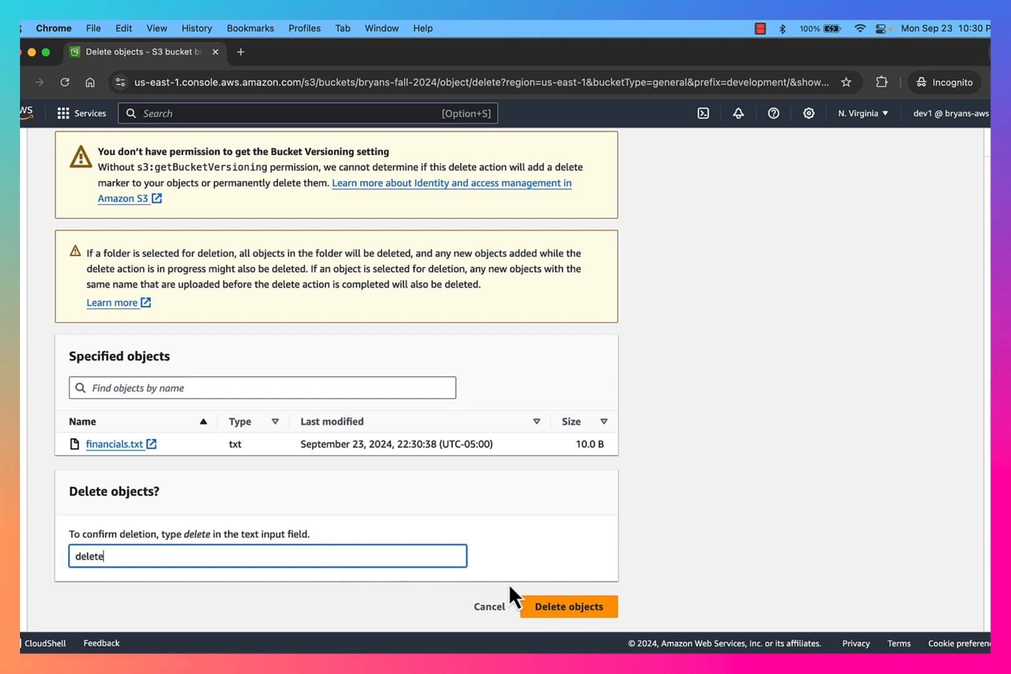
left_click(585, 600)
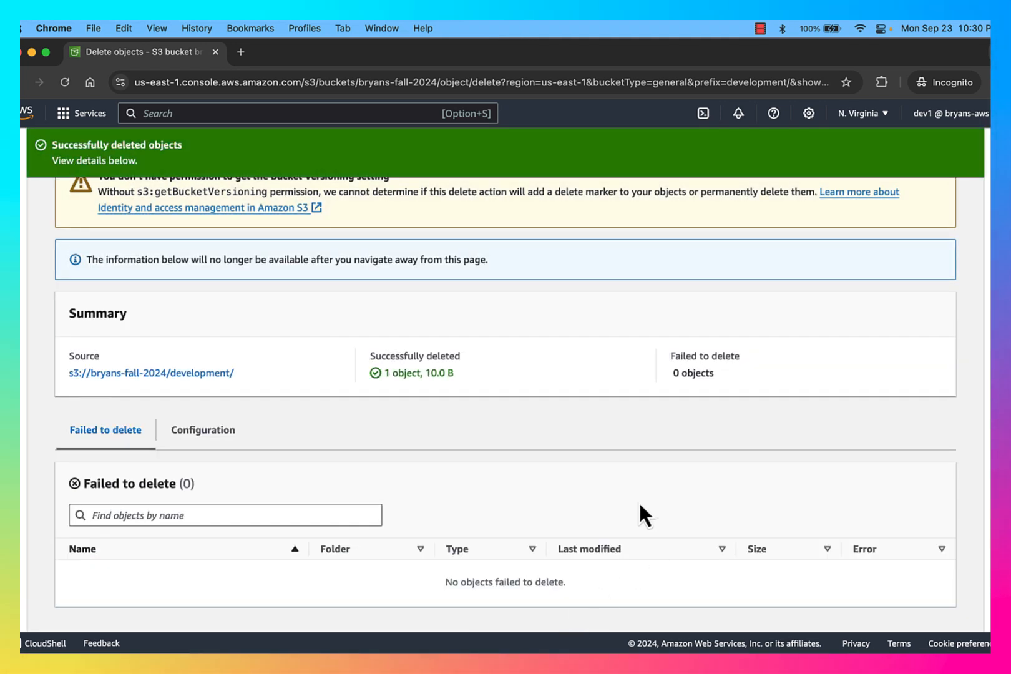
scroll(713, 407, "up", 2)
Attempt an 'images' folder in development/ again, then cancel after the insufficient-permission error
left_click(923, 210)
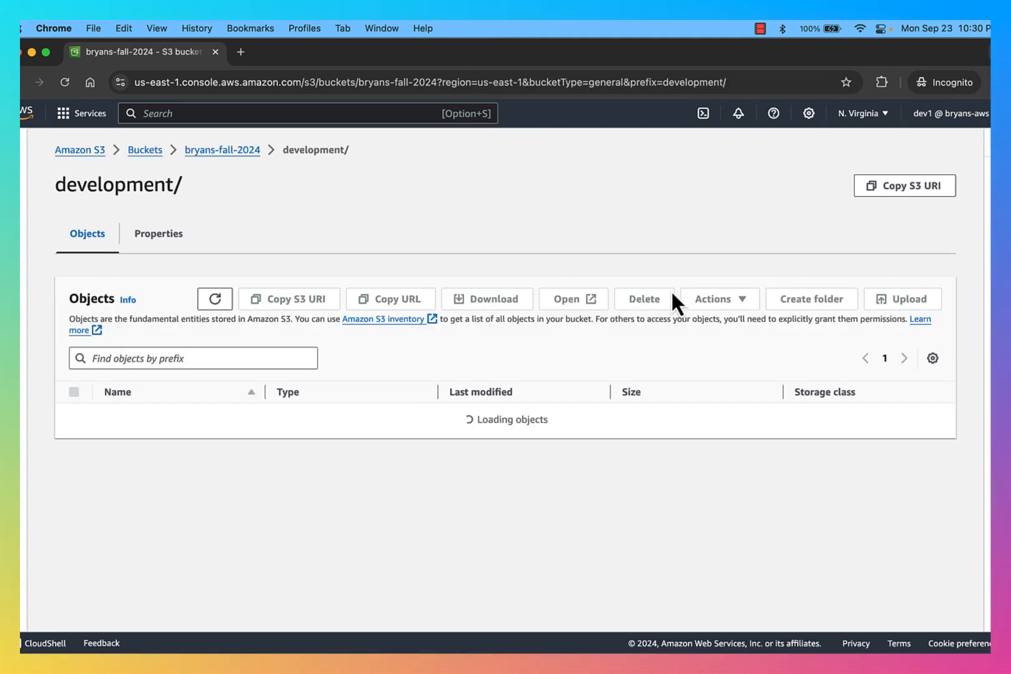
left_click(811, 299)
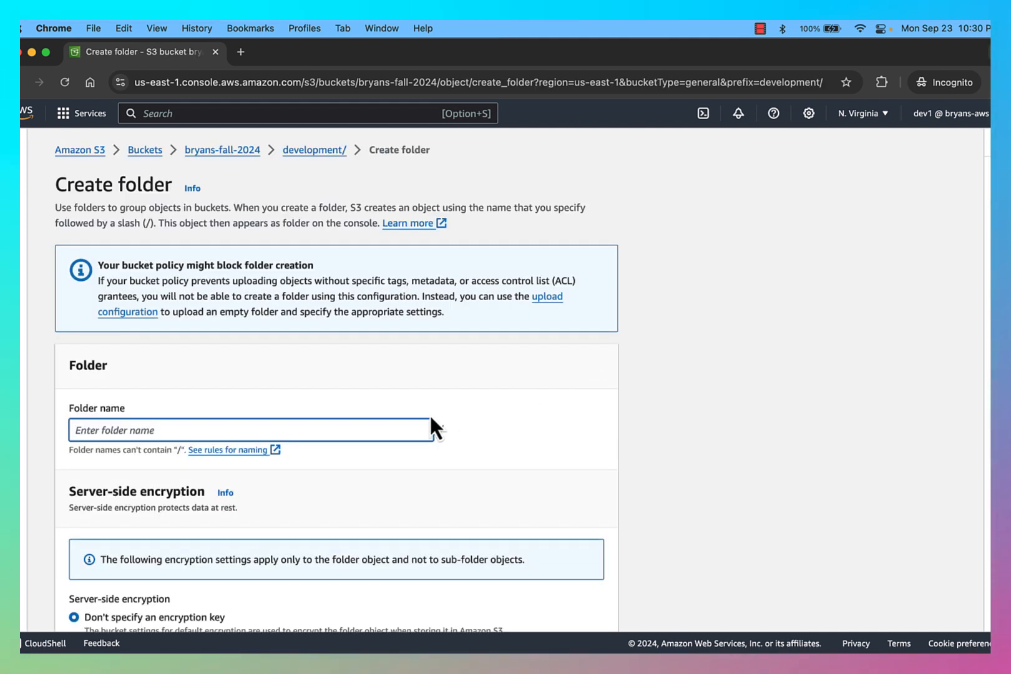
type("images")
scroll(501, 462, "down", 3)
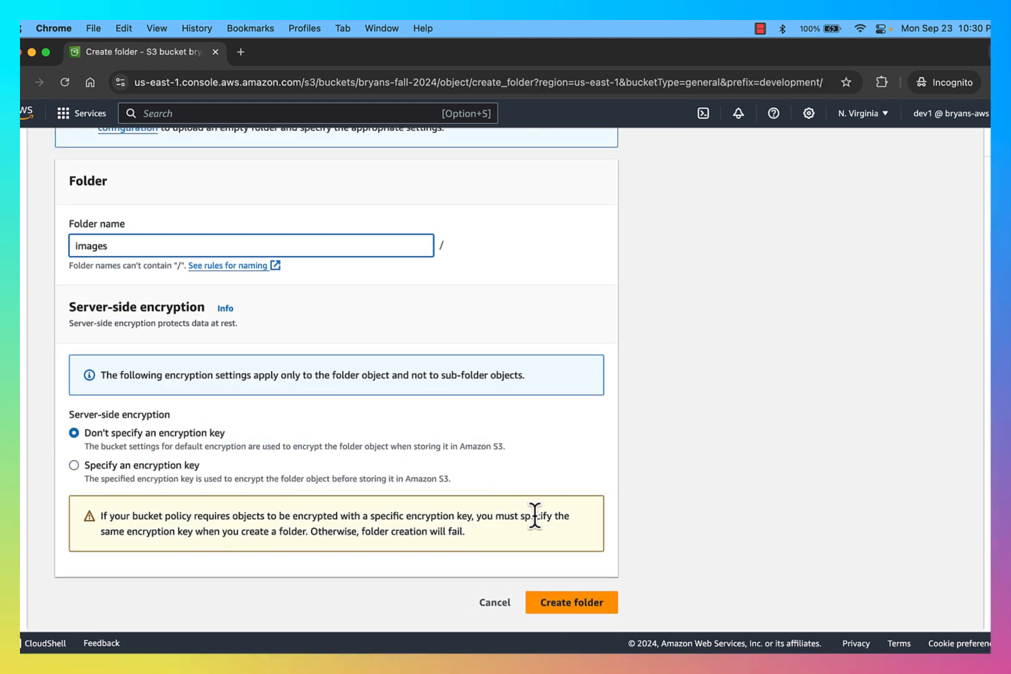
left_click(558, 605)
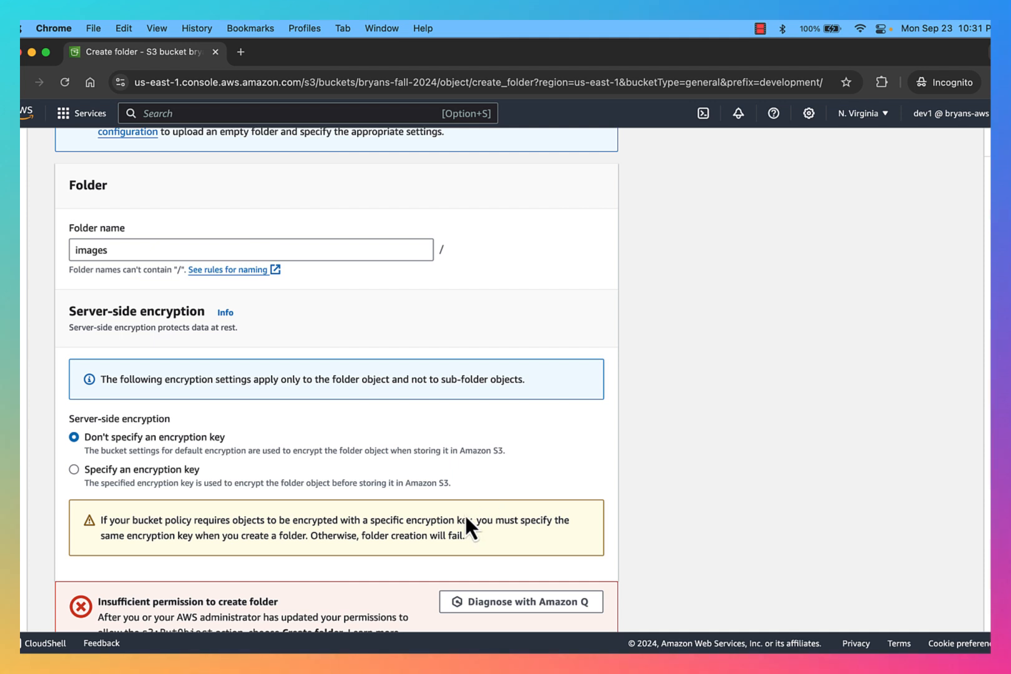
scroll(437, 518, "down", 2)
scroll(390, 521, "up", 1)
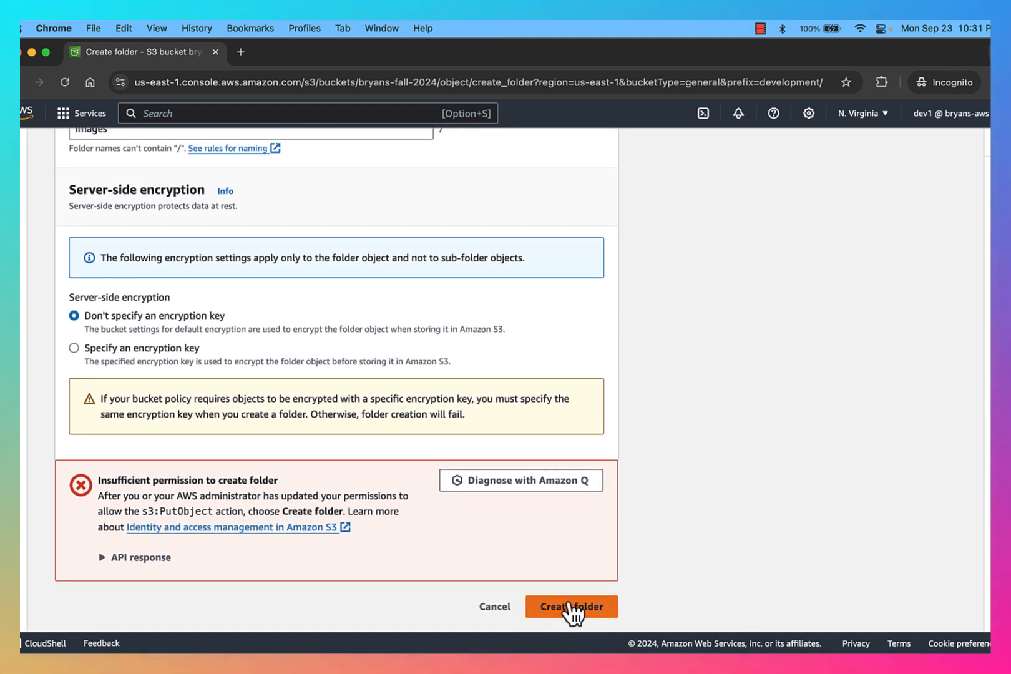
left_click(501, 609)
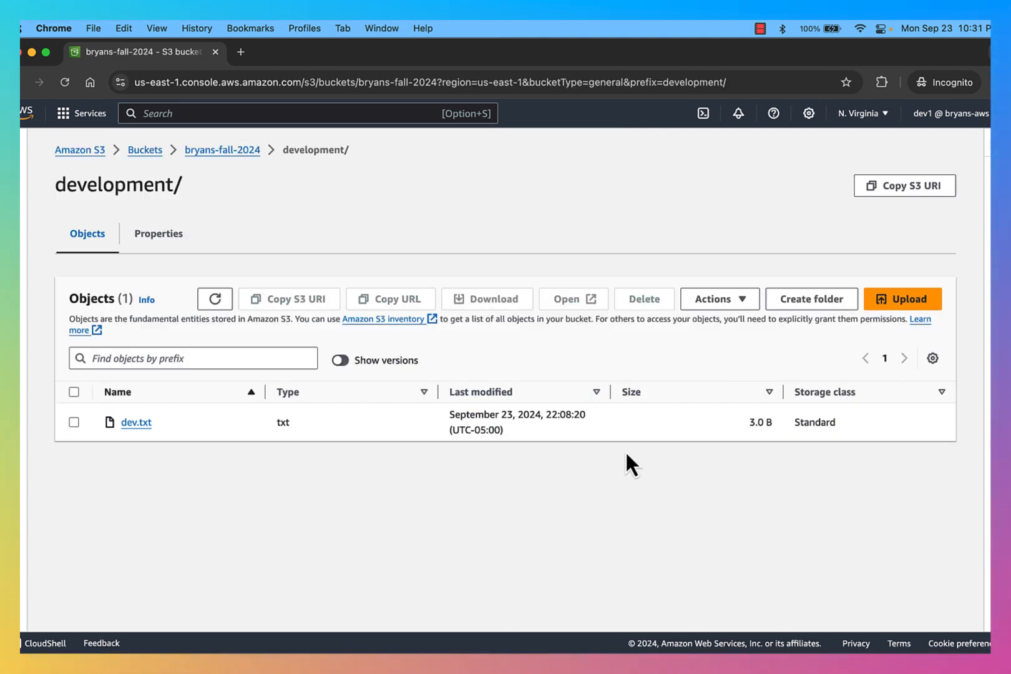
key("ctrl+Up")
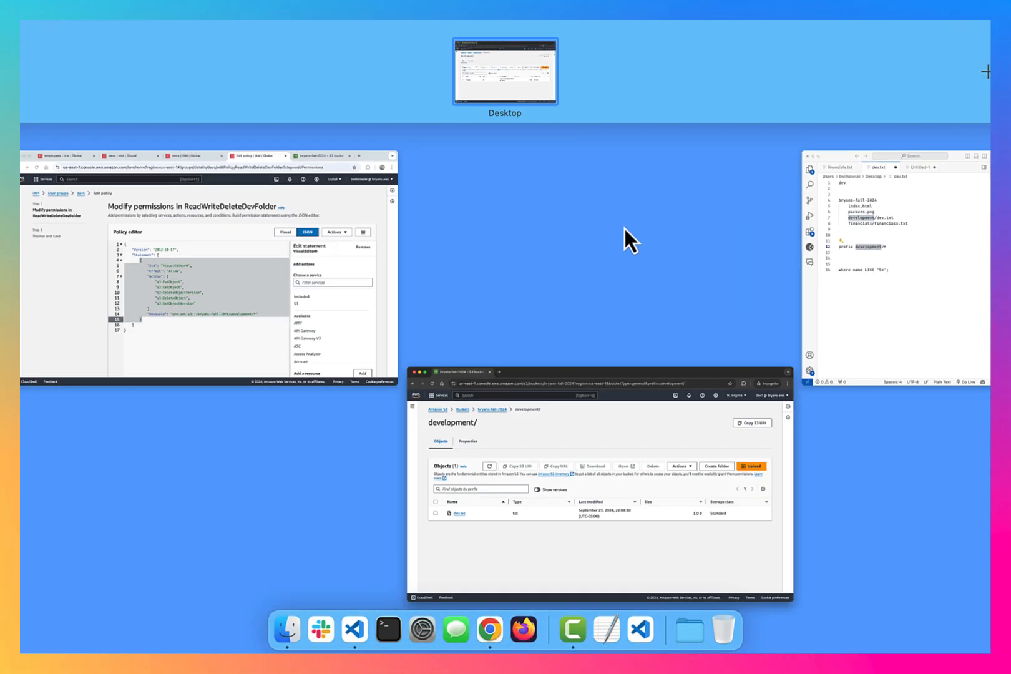
left_click(358, 243)
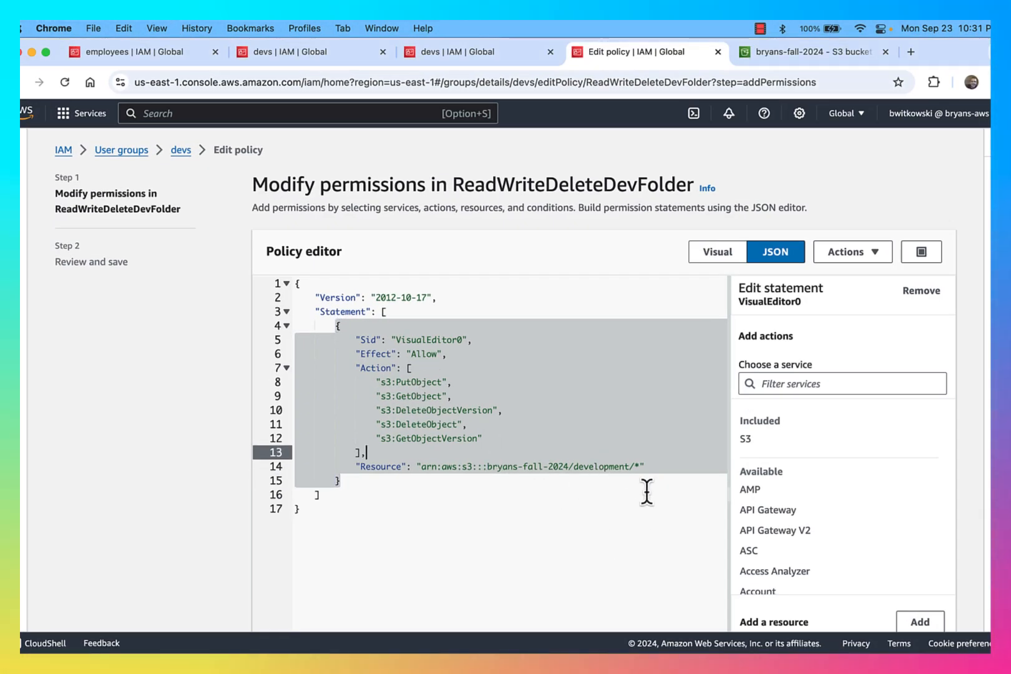
double_click(614, 466)
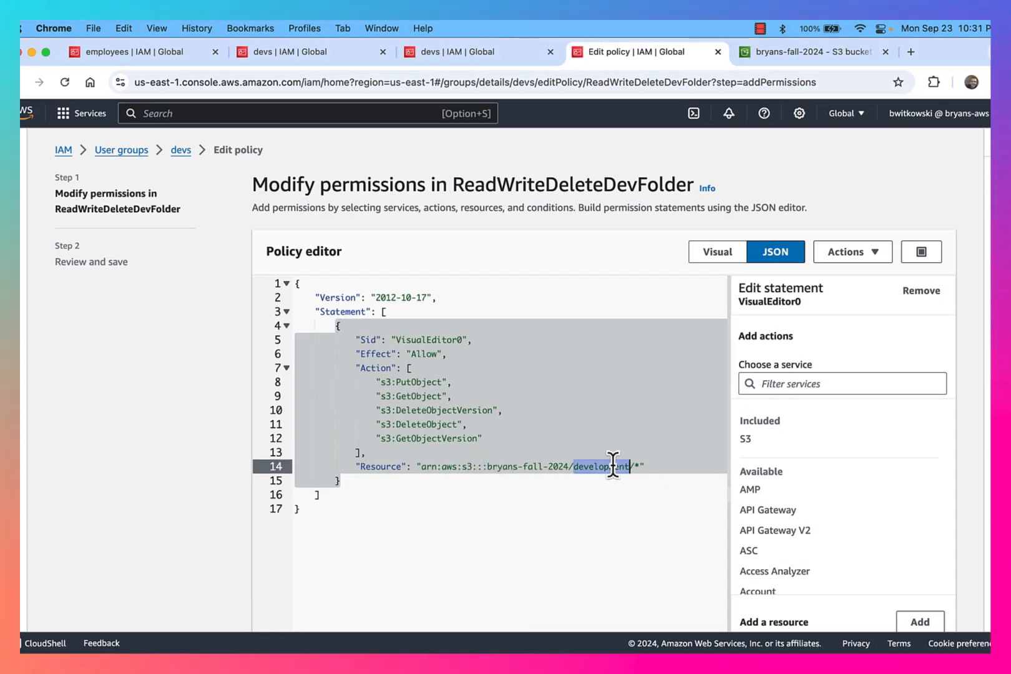
double_click(637, 466)
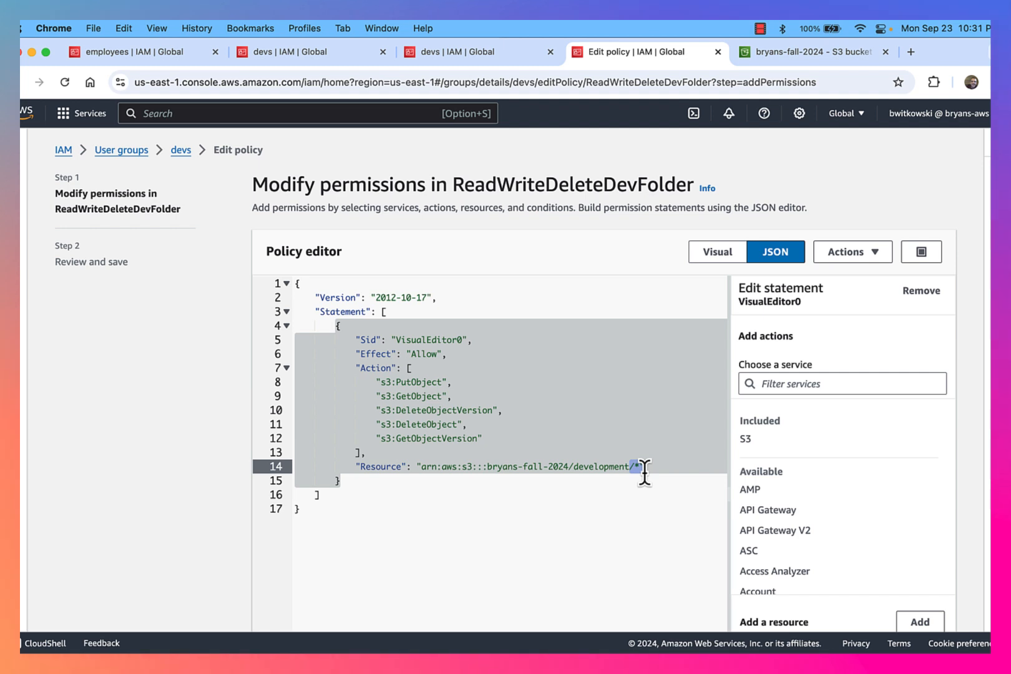
left_click_drag(634, 467, 571, 465)
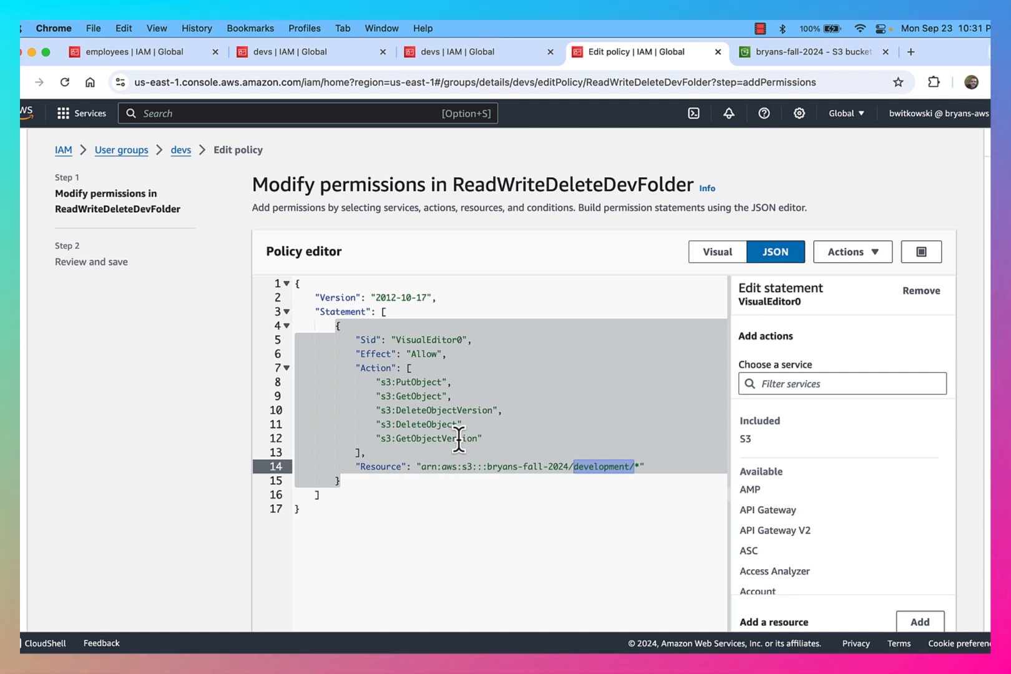
double_click(430, 381)
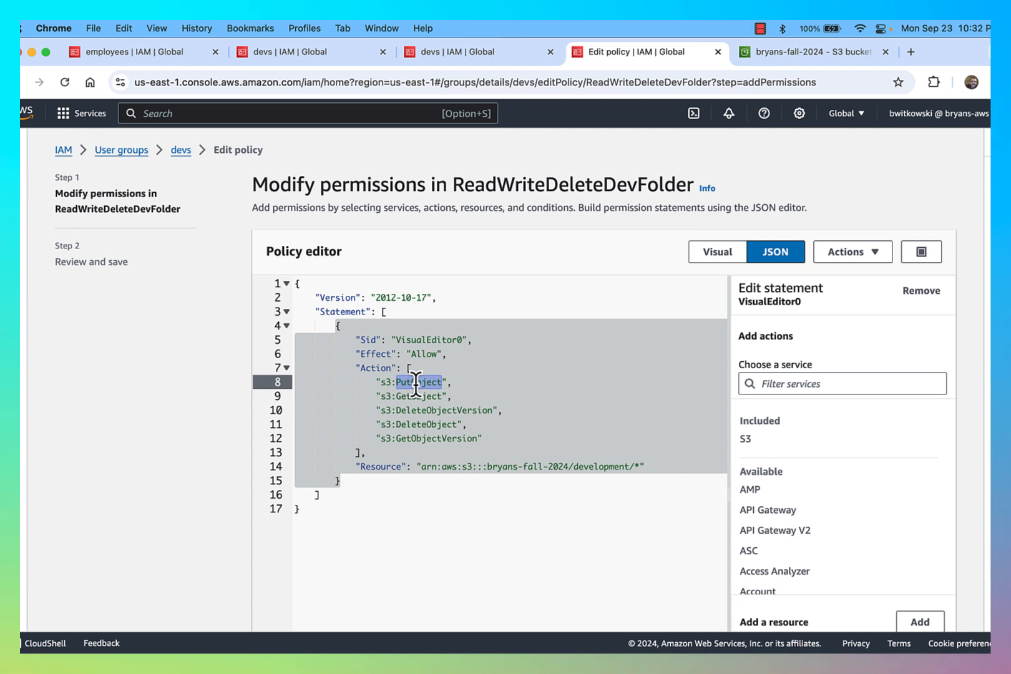
double_click(437, 425)
double_click(472, 411)
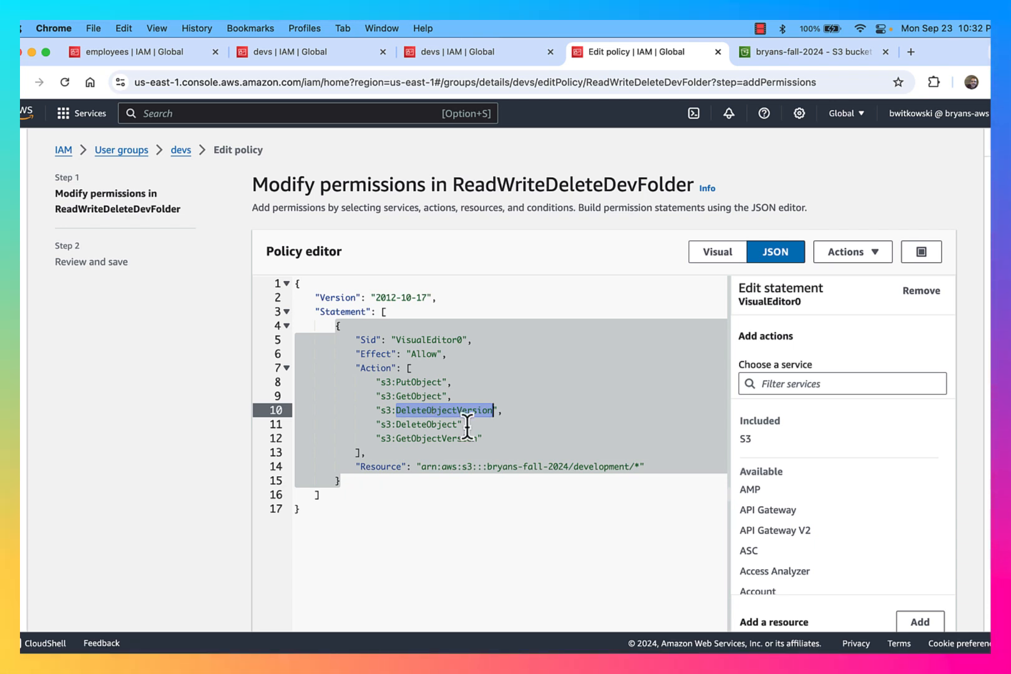
key("ctrl+Up")
left_click(368, 276)
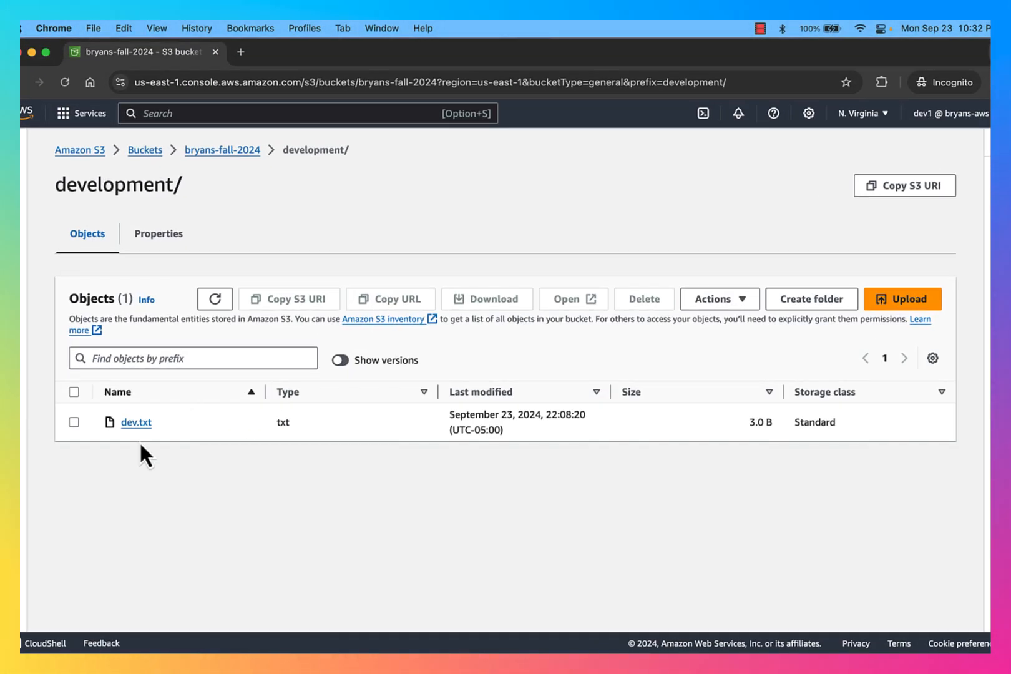
Open dev.txt's properties, then return to the IAM policy editor and head for the devs group
left_click(138, 421)
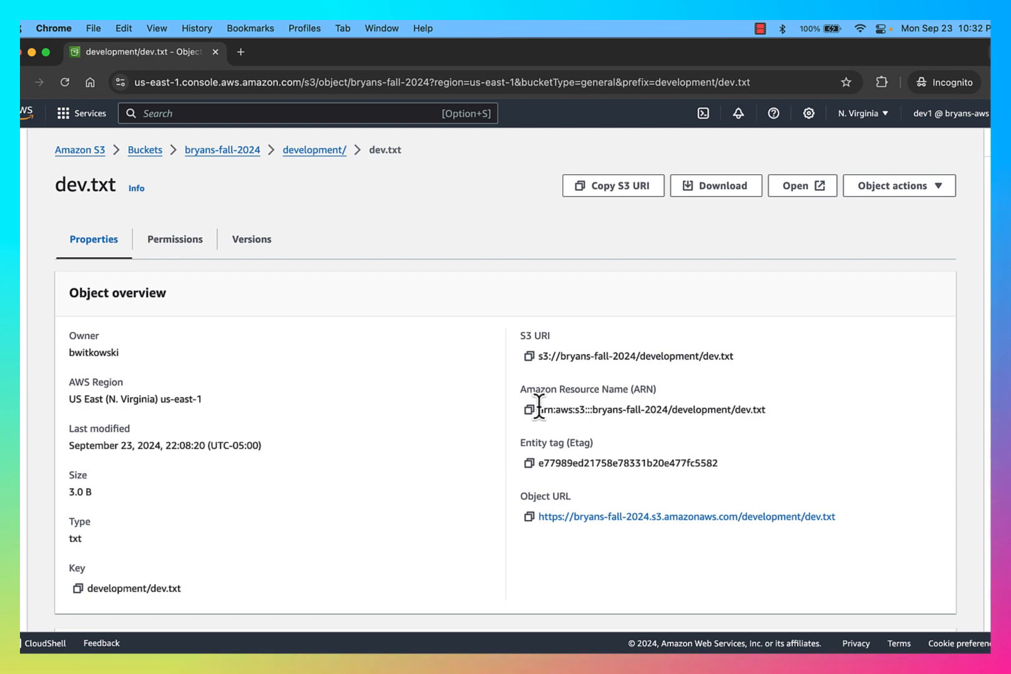
key("ctrl+Up")
left_click(305, 291)
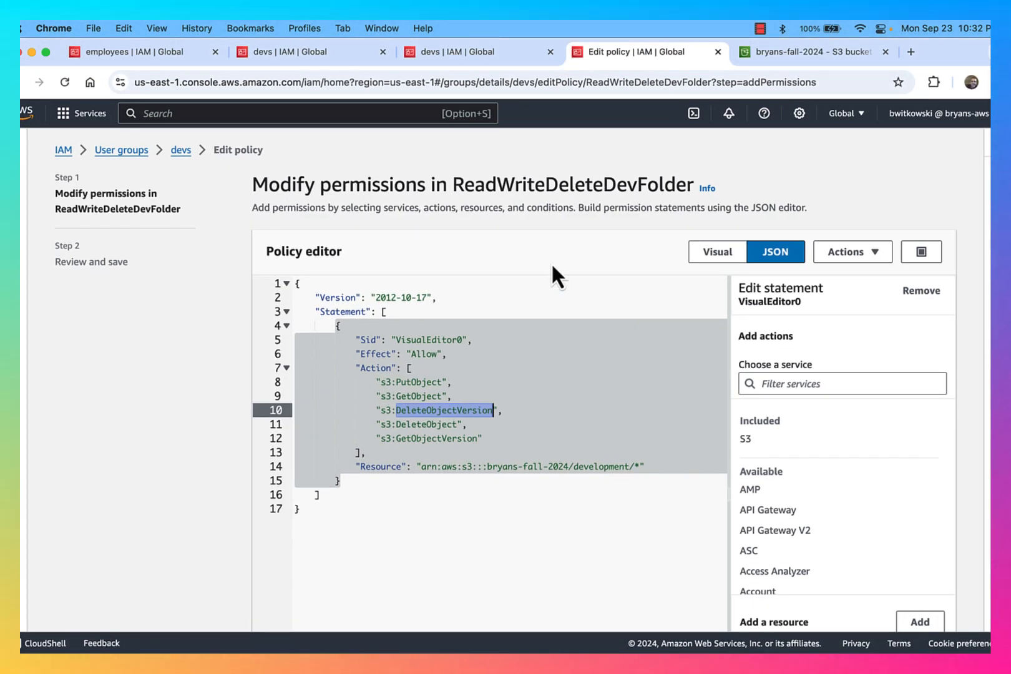
left_click(183, 154)
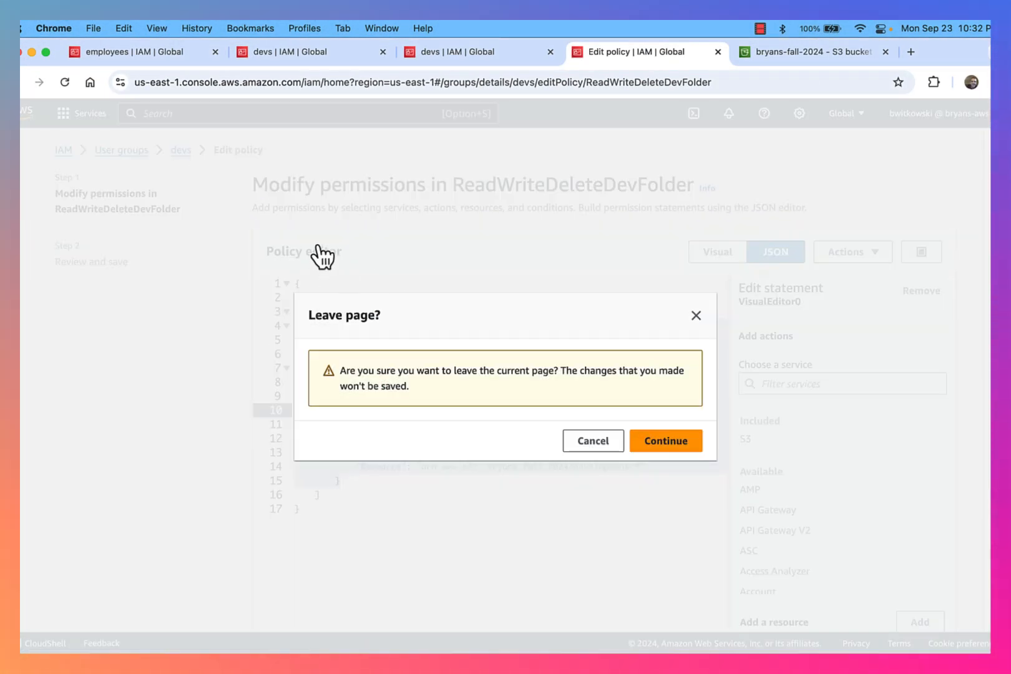
Leave the editor unsaved, list the devs group's policies, and review ListDevelopmentFolder's s3:prefix condition
left_click(656, 444)
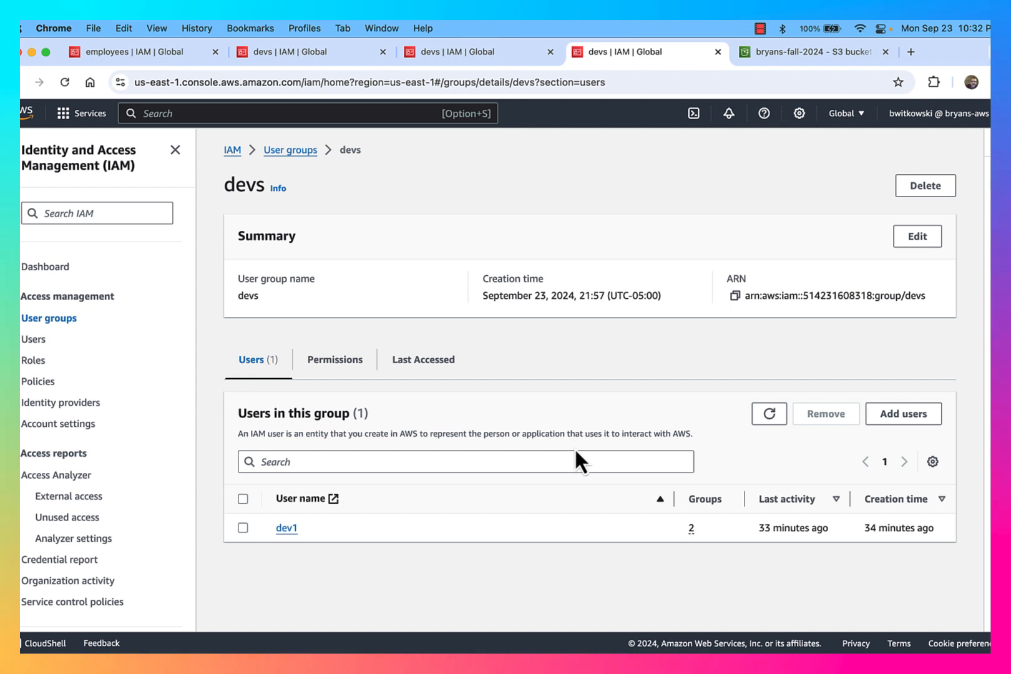
left_click(356, 363)
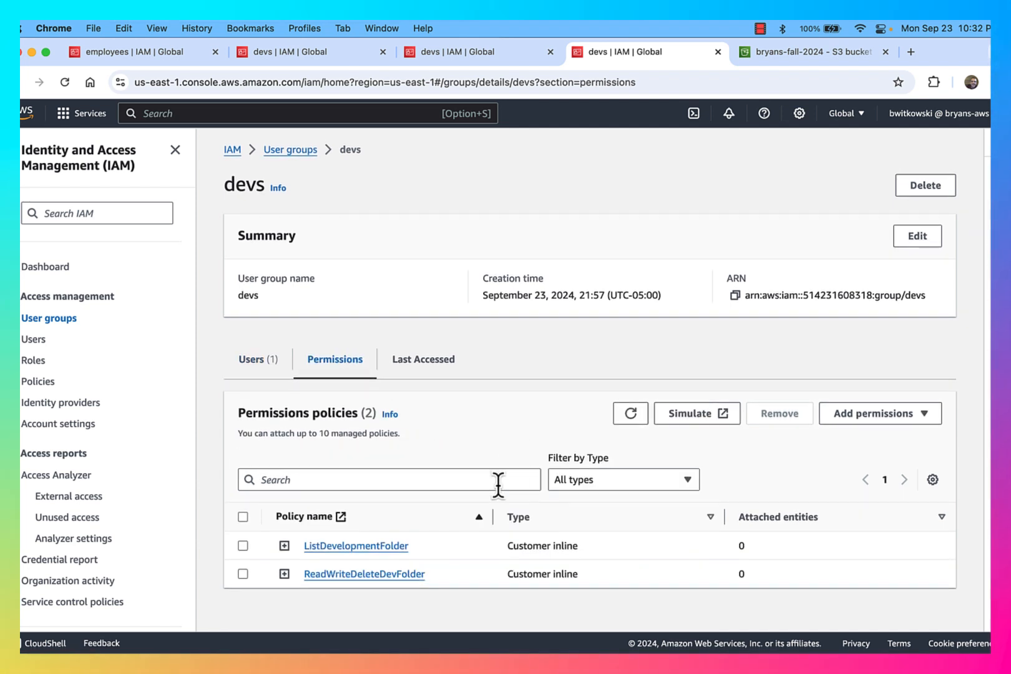
left_click(399, 545)
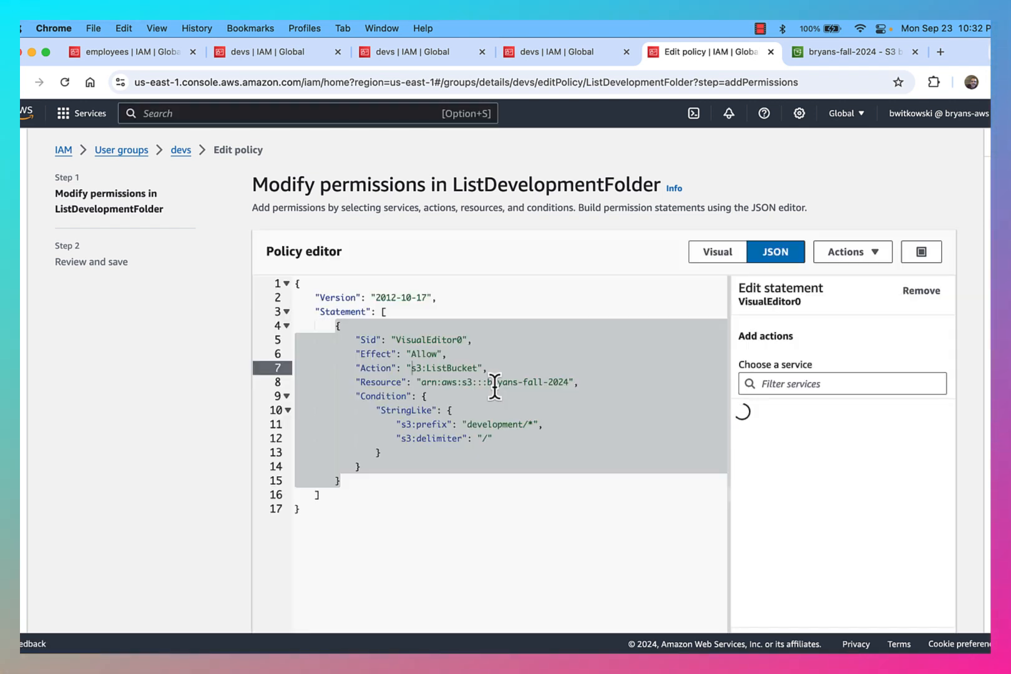
left_click(412, 424)
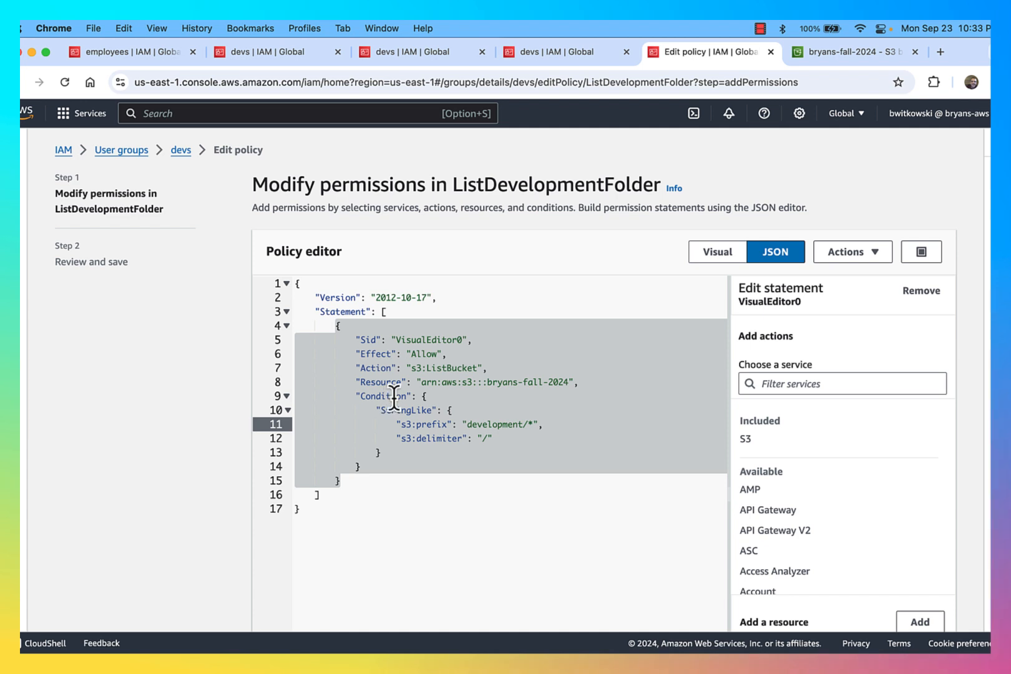
left_click(560, 52)
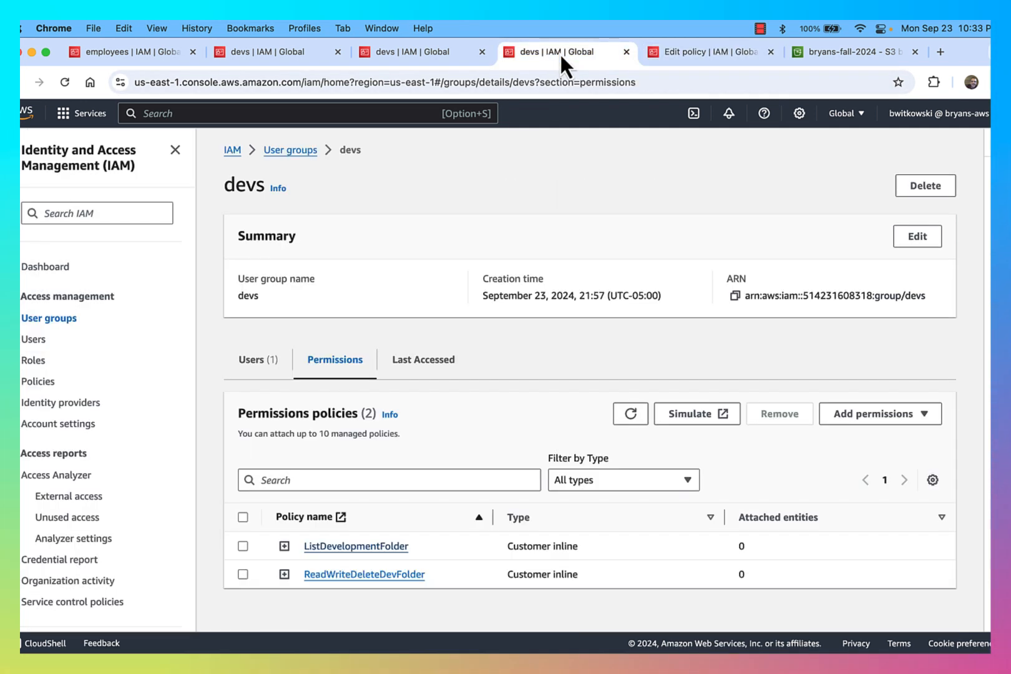
Review ReadWriteDeleteDevFolder's five S3 actions and Resource line, then bring up ListDevelopmentFolder
left_click(382, 575)
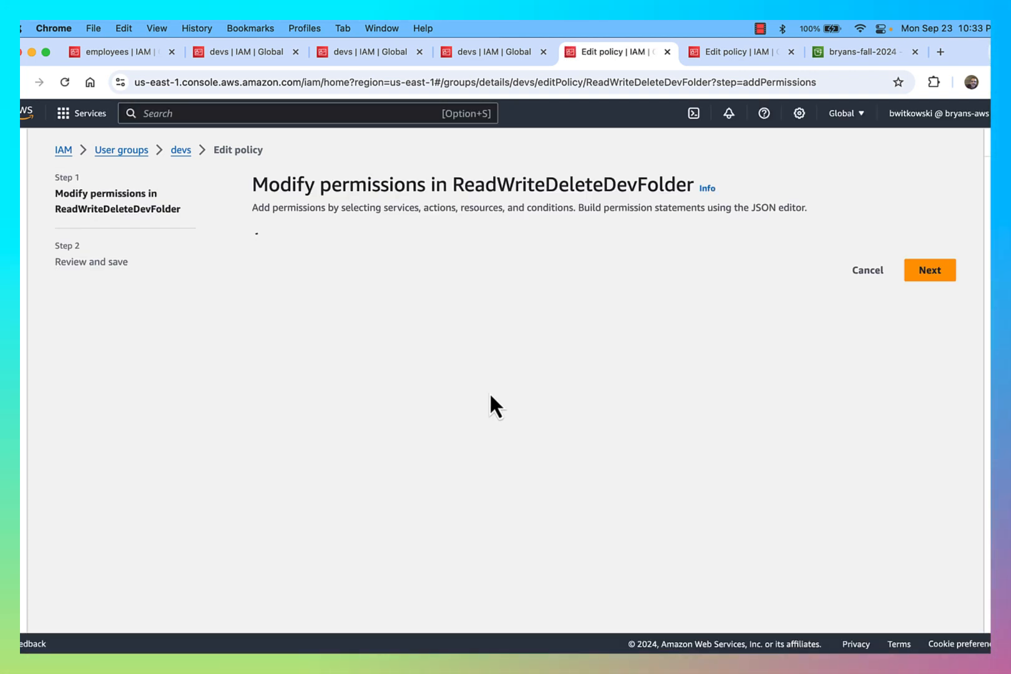
left_click(473, 408)
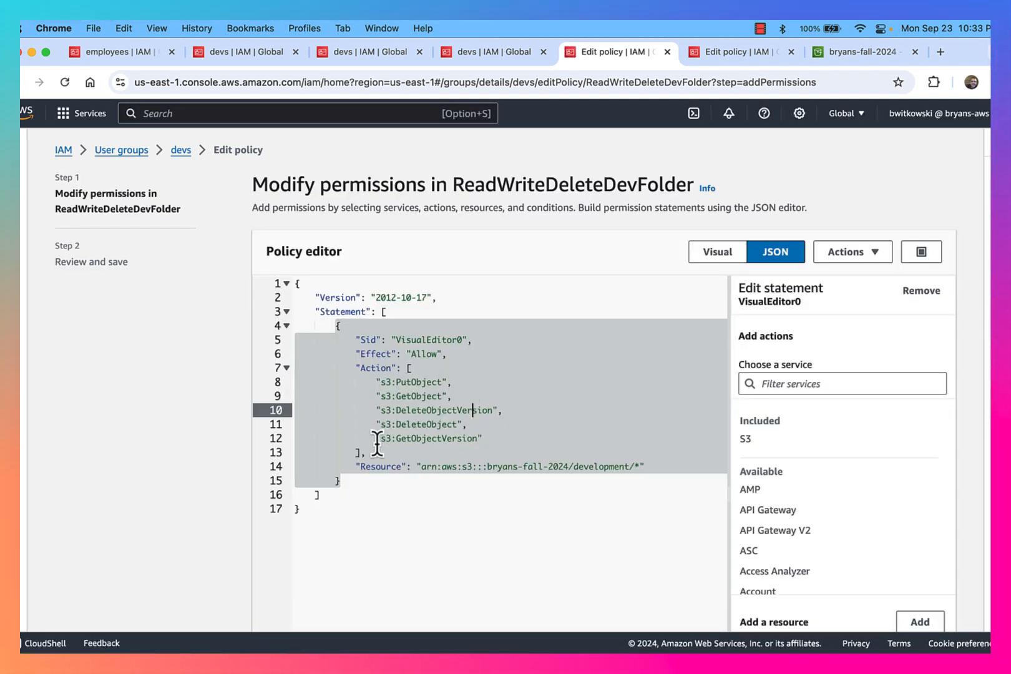
left_click(367, 465)
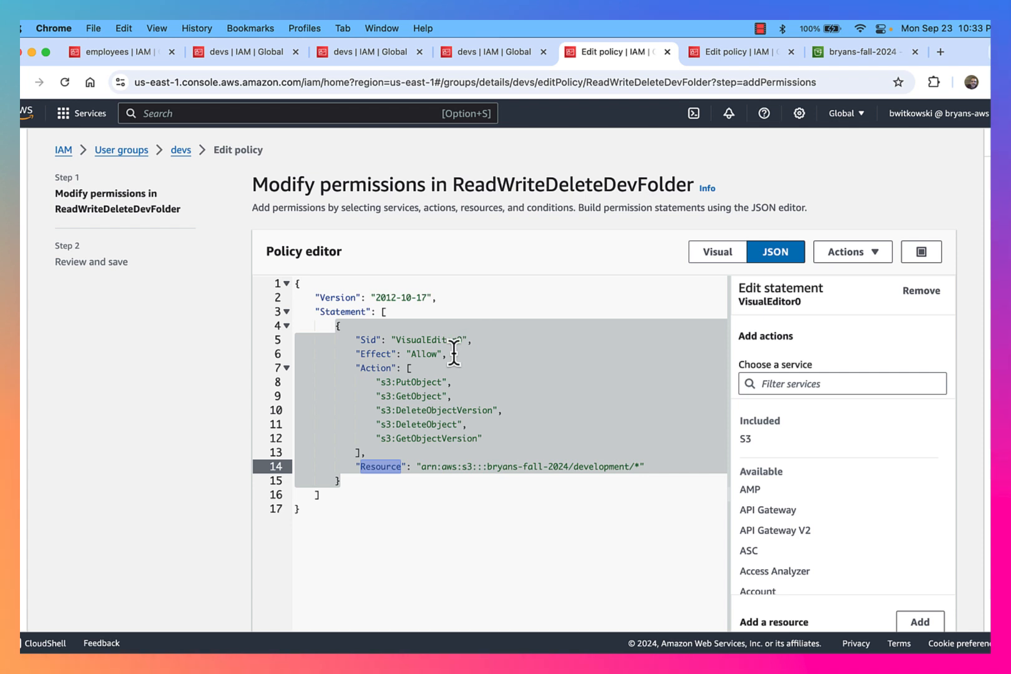
left_click_drag(376, 381, 477, 440)
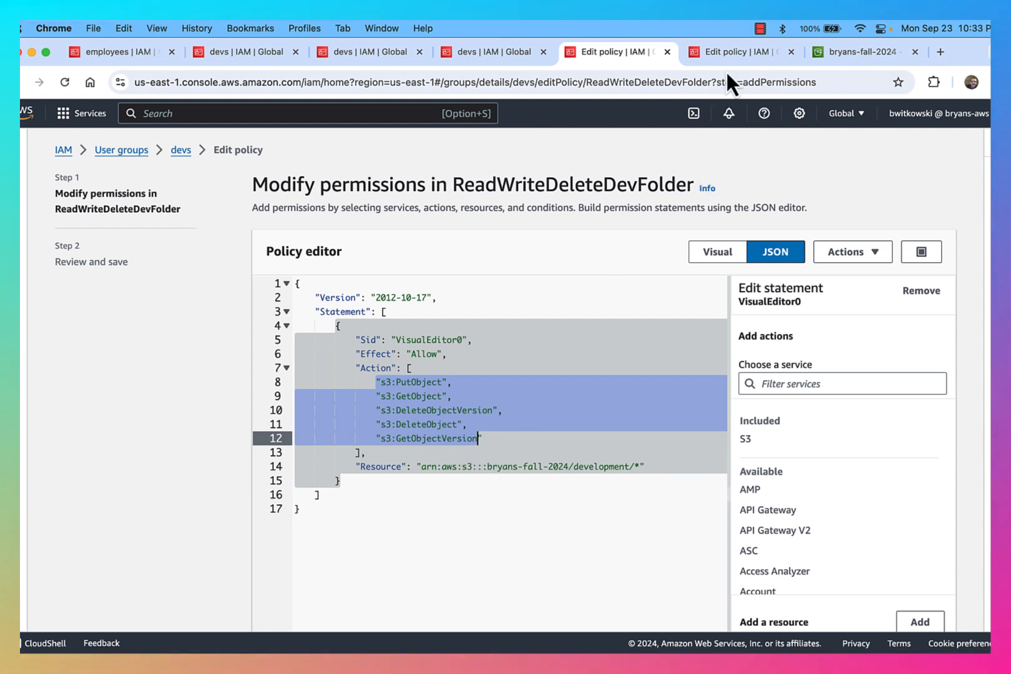
left_click(733, 52)
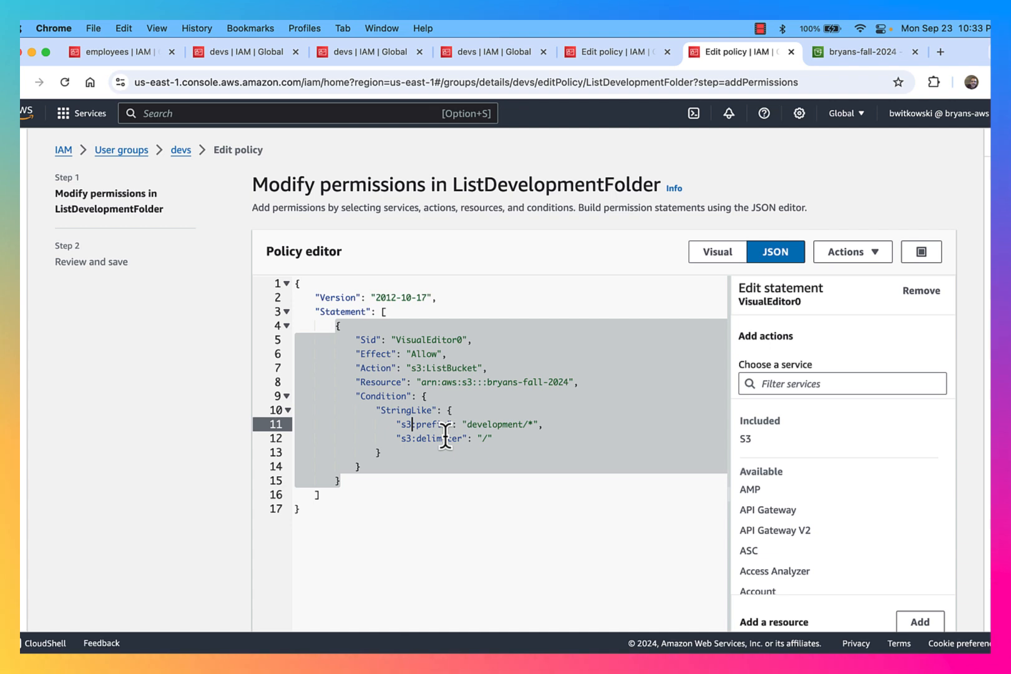
key("ctrl+Up")
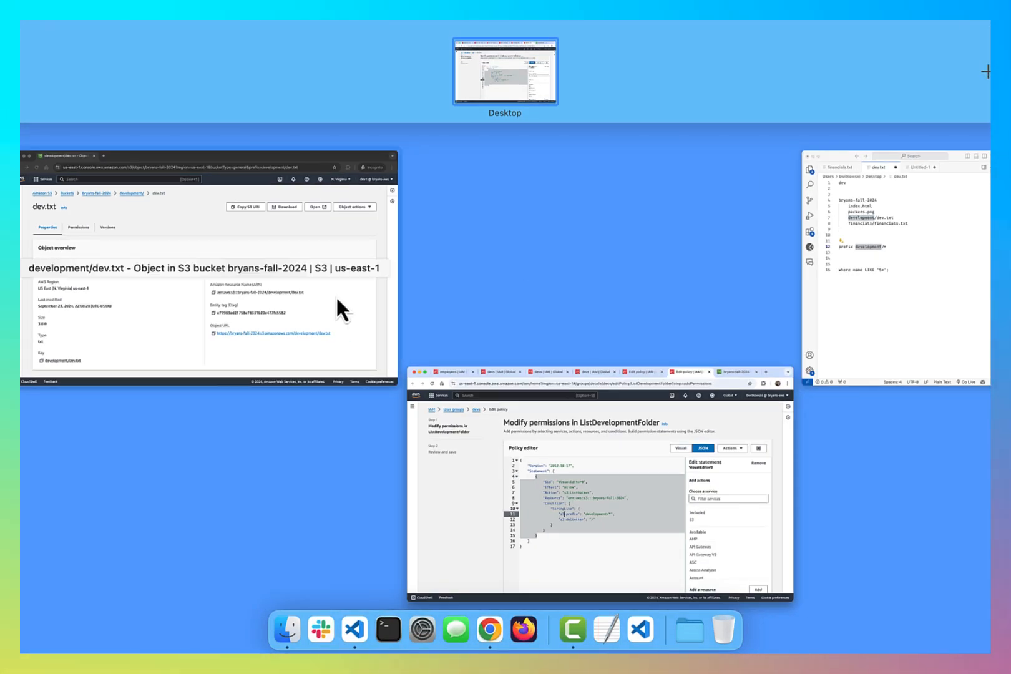
As the dev user, revisit development/ and its Upload page, noting the URL prefix, then return to IAM
left_click(336, 295)
left_click(314, 151)
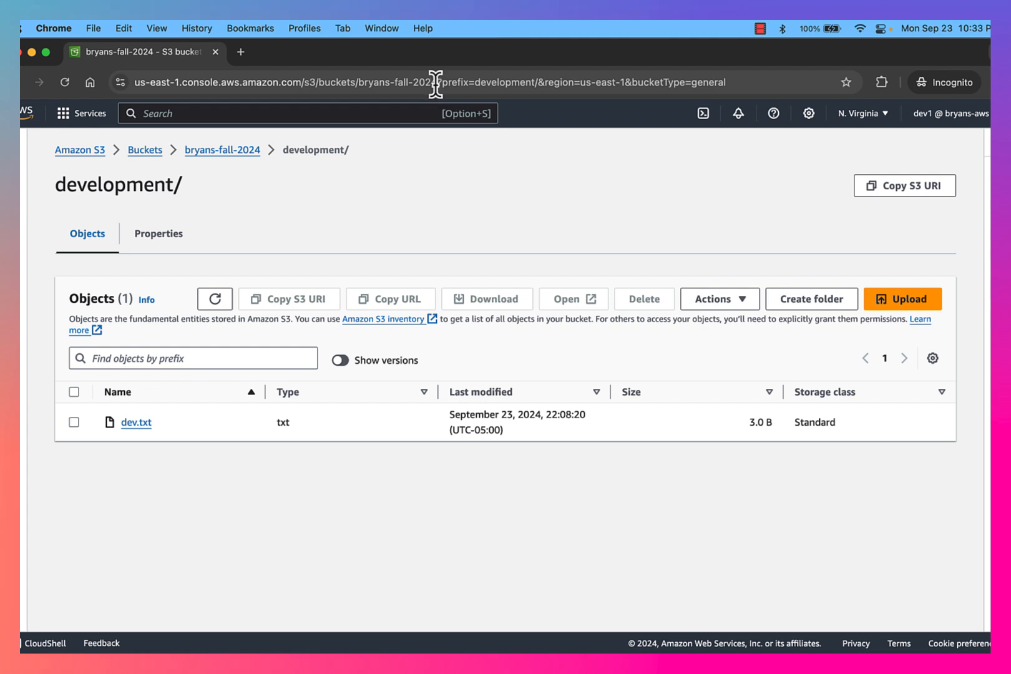
left_click_drag(441, 81, 539, 82)
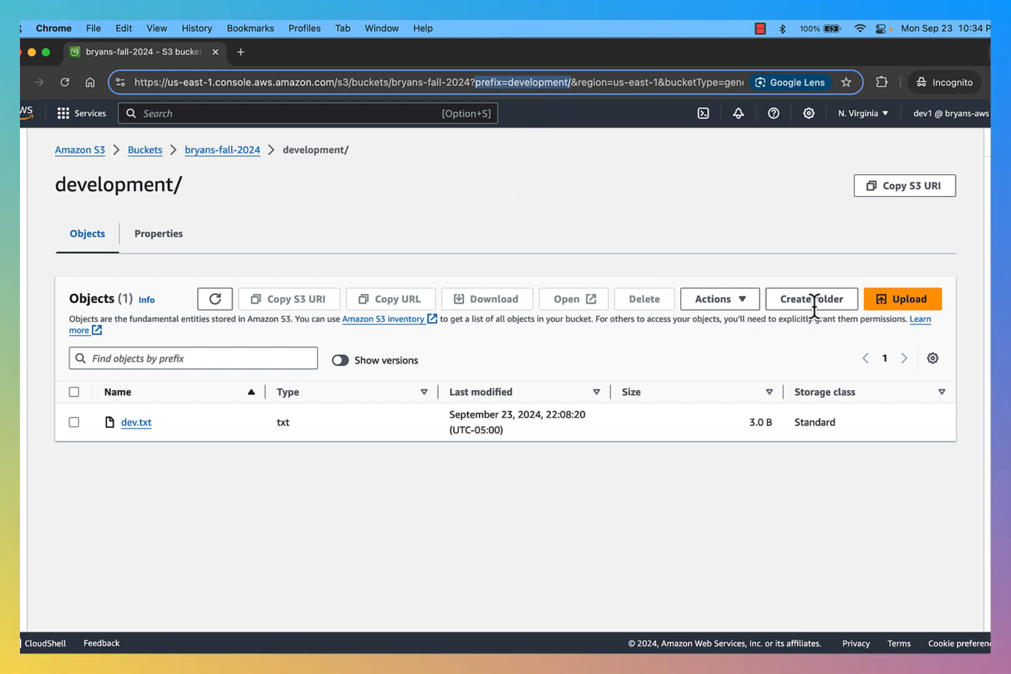
left_click(907, 305)
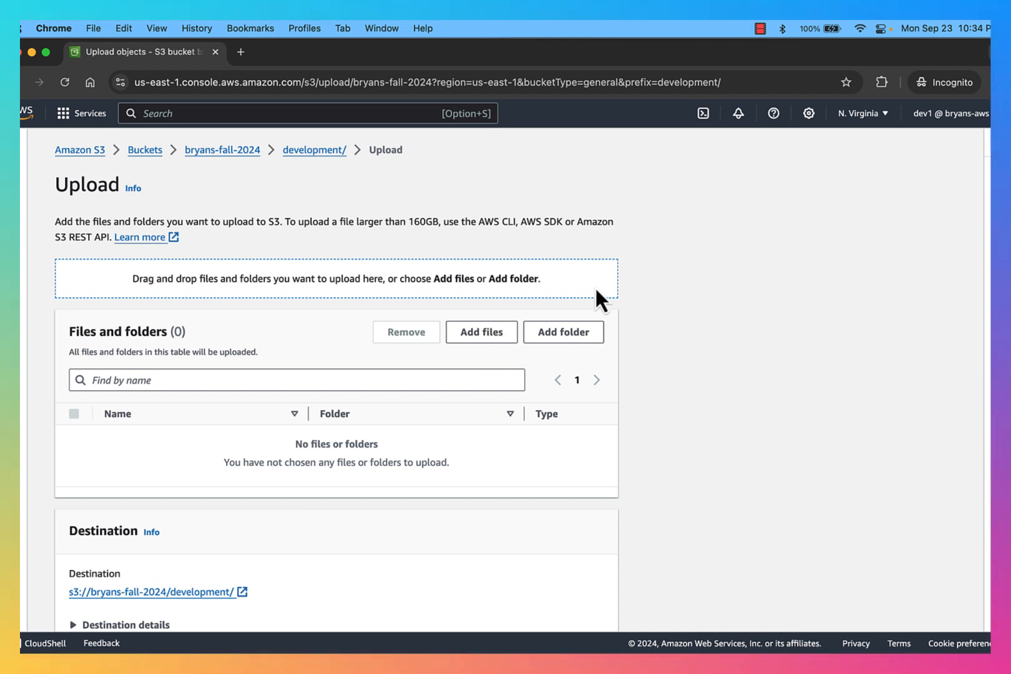
left_click_drag(624, 82, 721, 81)
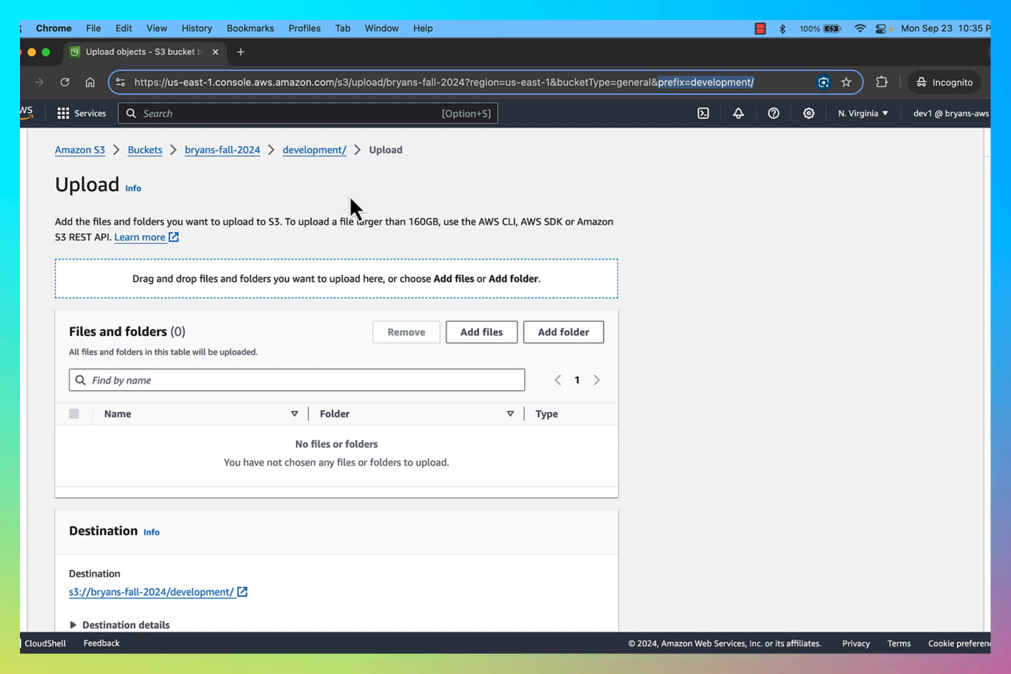
key("ctrl+Up")
left_click(326, 325)
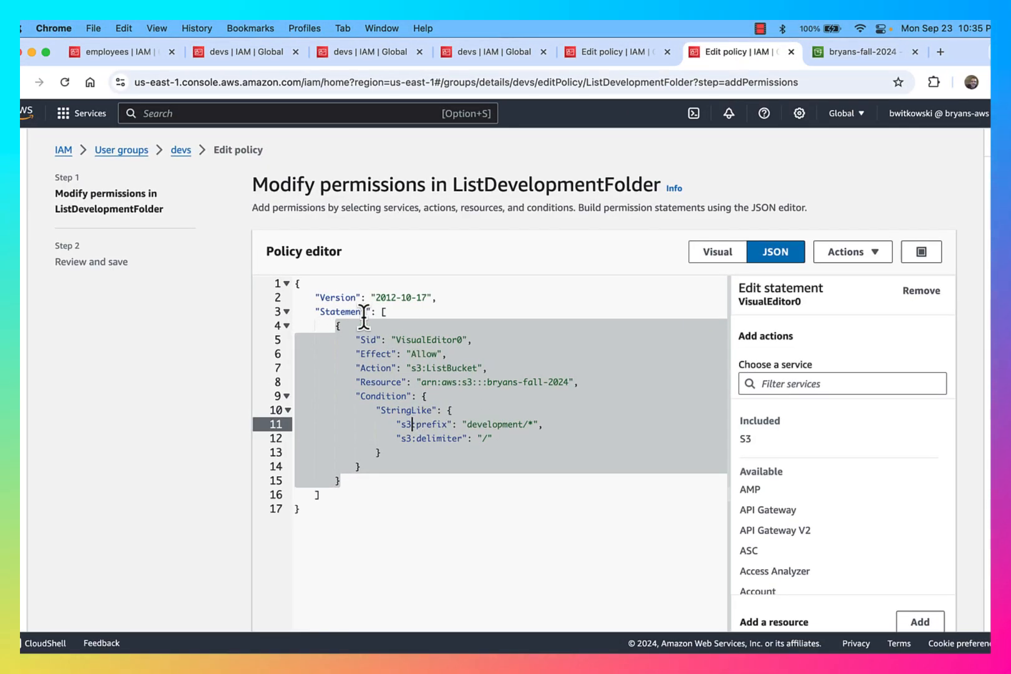
Recheck ReadWriteDeleteDevFolder's five S3 actions, then go to the admin's bryans-fall-2024 development/ listing
left_click(617, 54)
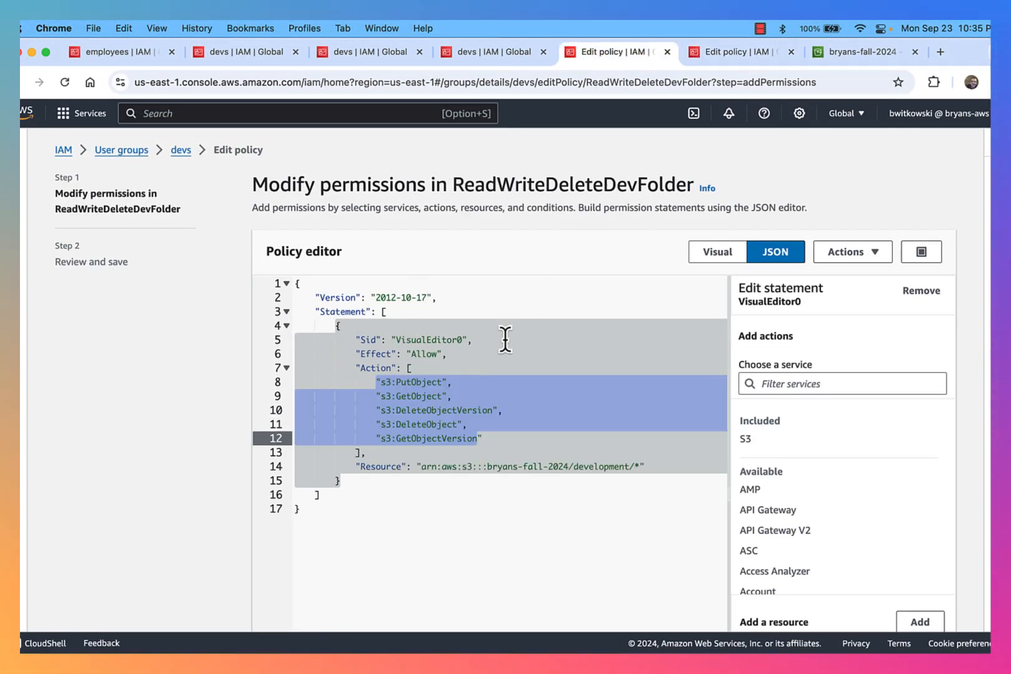
left_click_drag(392, 382, 481, 440)
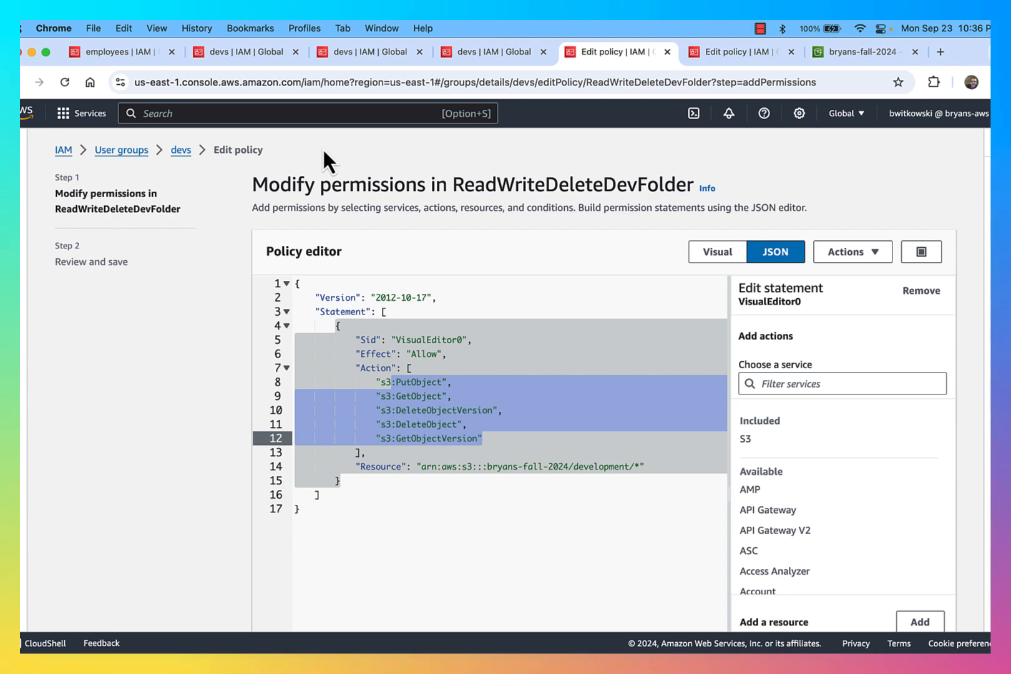
left_click(853, 54)
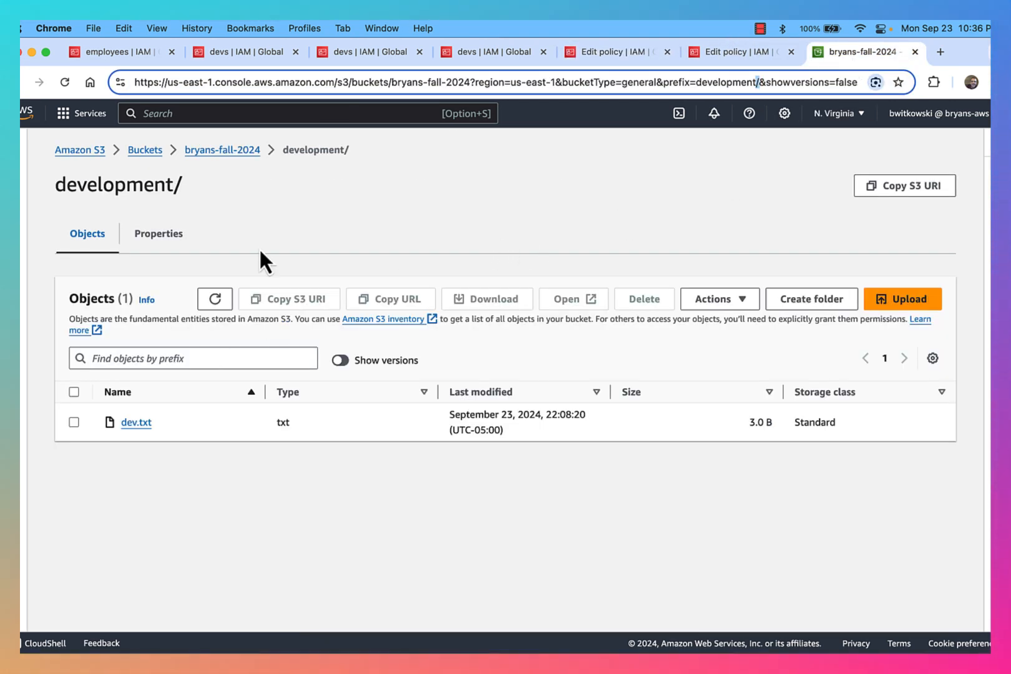
Go up from development/ to the bryans-fall-2024 bucket root via its breadcrumb
left_click(225, 151)
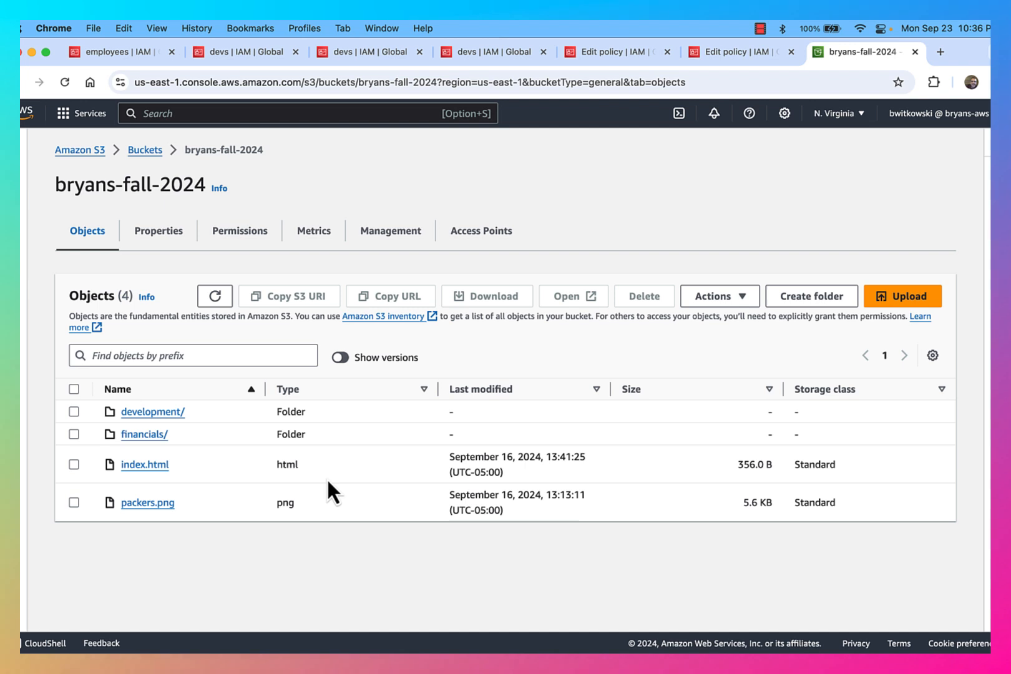
Refresh the devs group's permissions to verify both inline policies, then go back to User groups
left_click(230, 53)
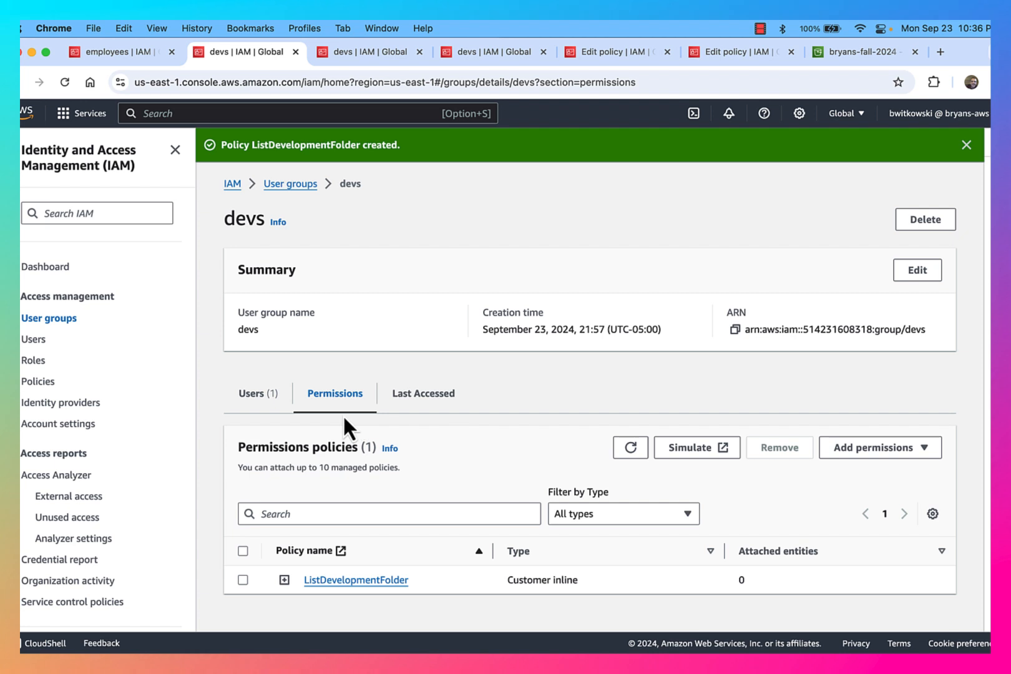
left_click(631, 446)
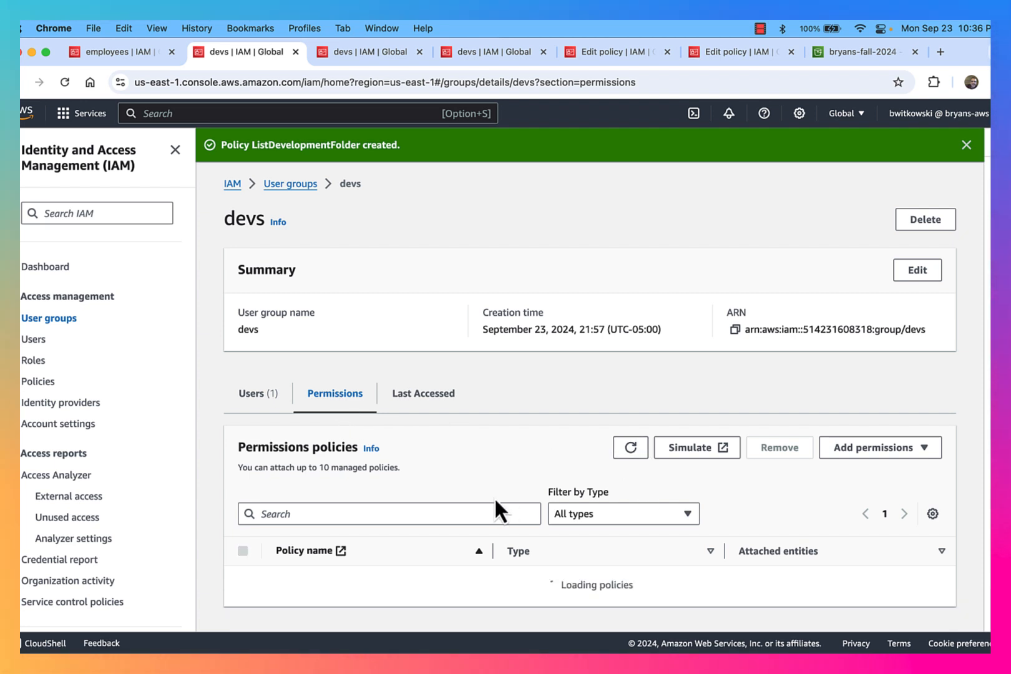
scroll(428, 575, "down", 1)
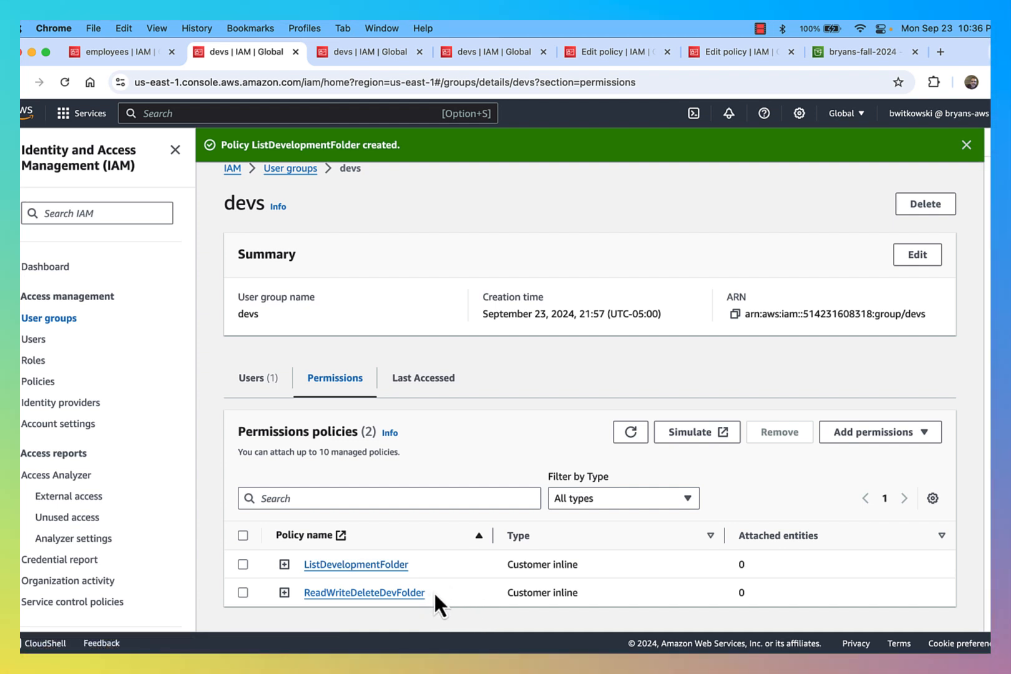
left_click(71, 318)
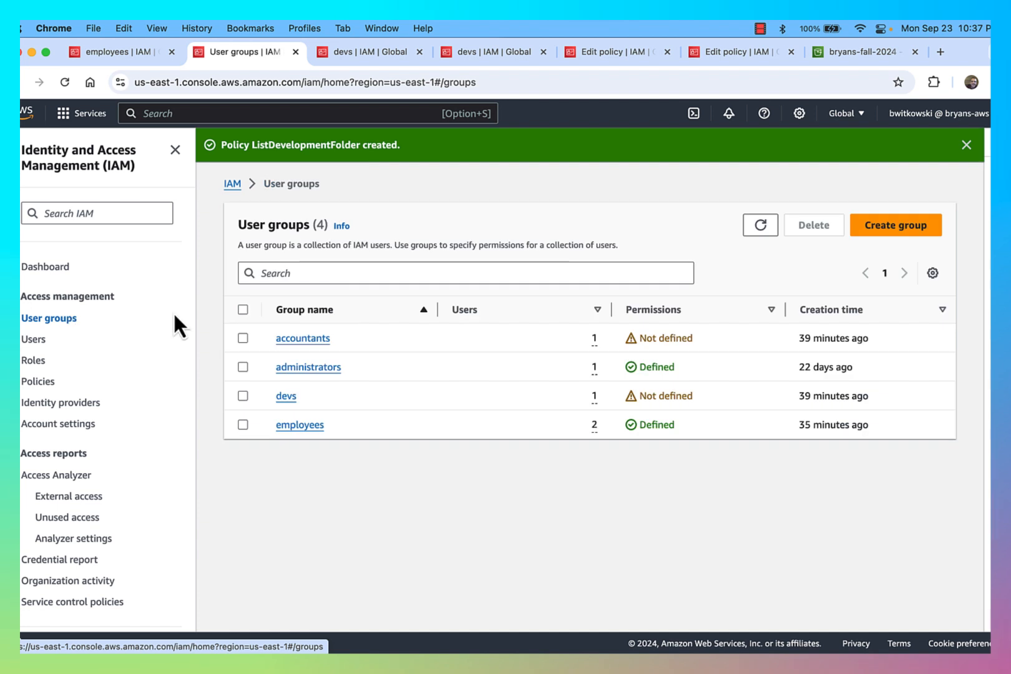
Open the accountants group's Permissions tab and expand the Add permissions dropdown
left_click(307, 341)
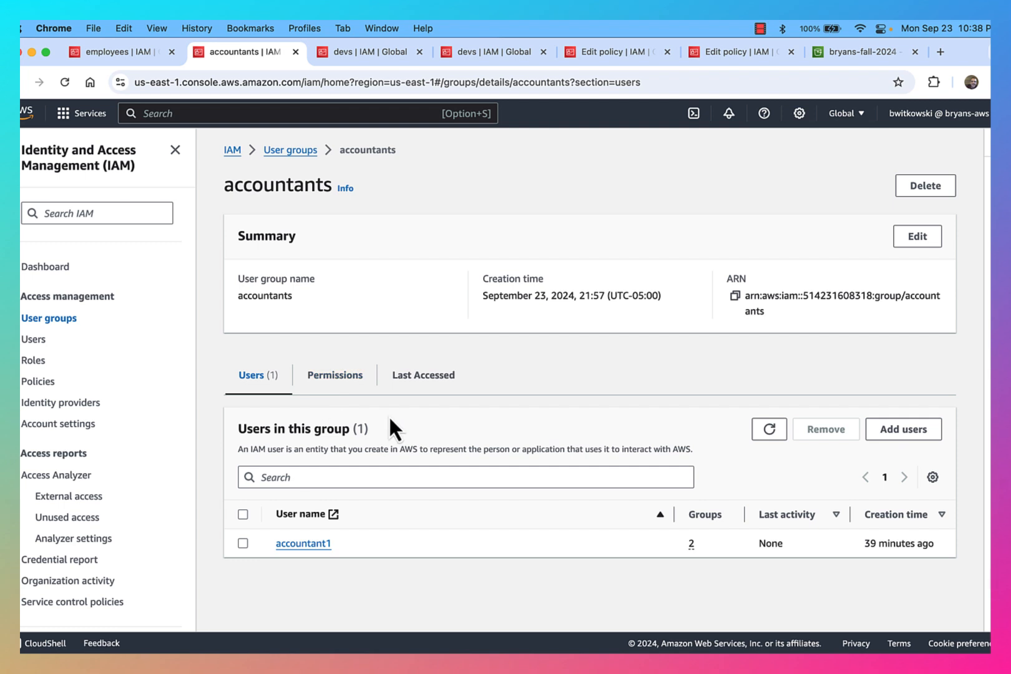
left_click(347, 388)
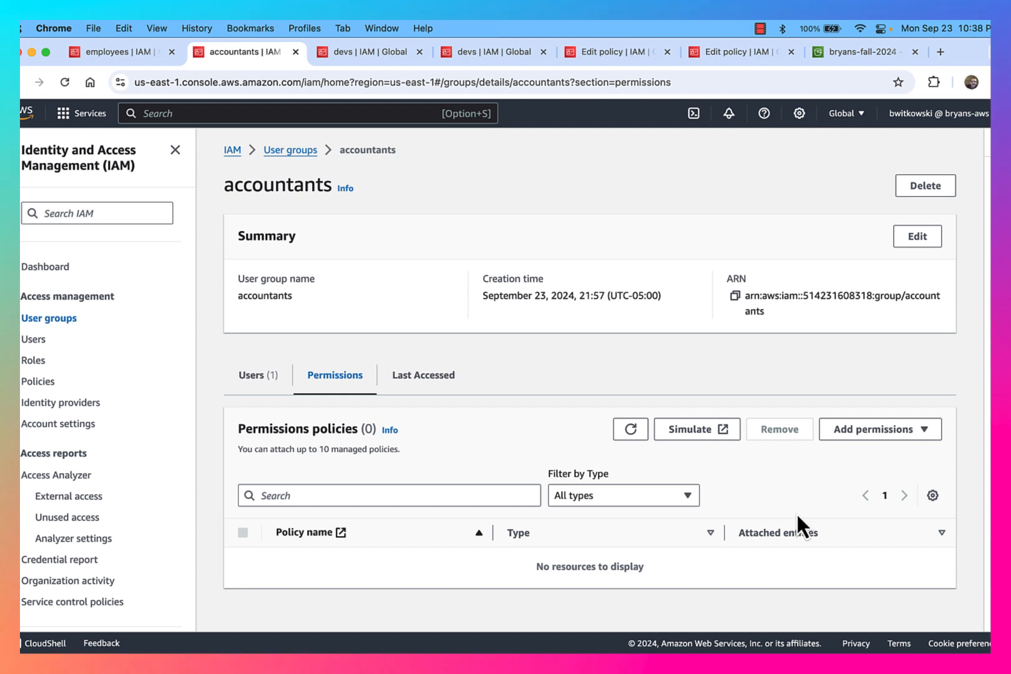
left_click(878, 438)
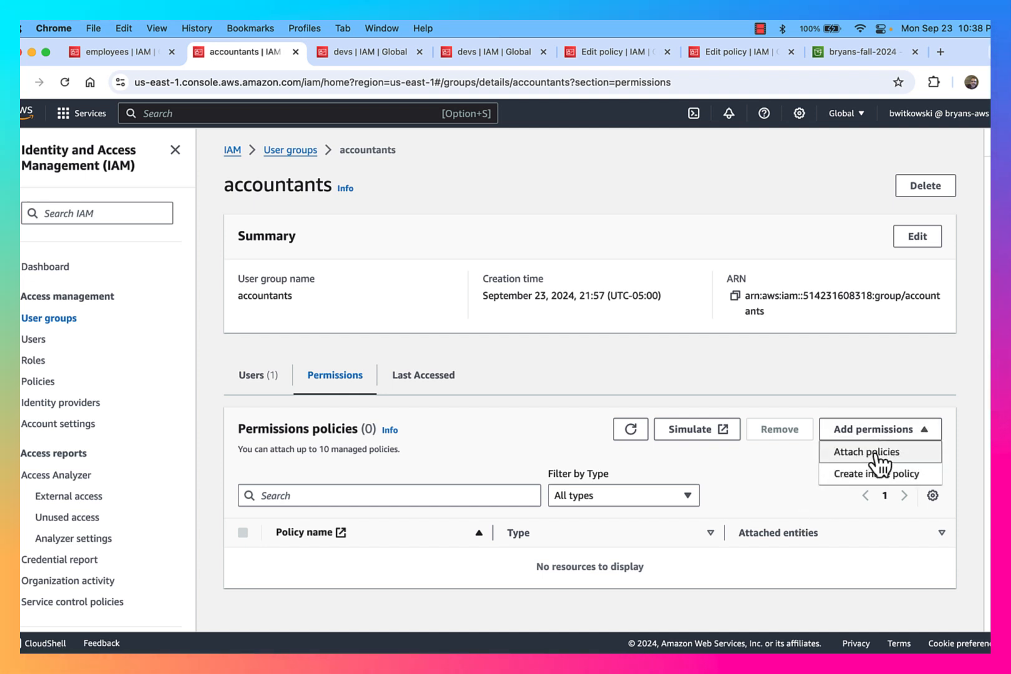
Search attachable policies for 'dynamo', widen the Policy name column, then cancel without attaching
left_click(875, 453)
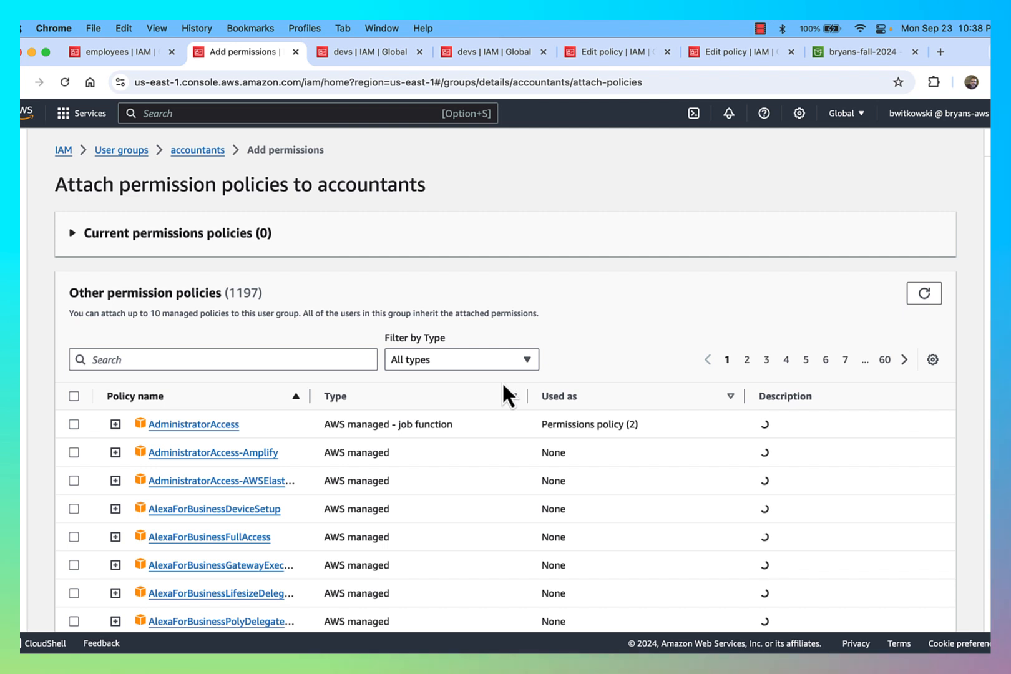
left_click(298, 363)
type("dyn")
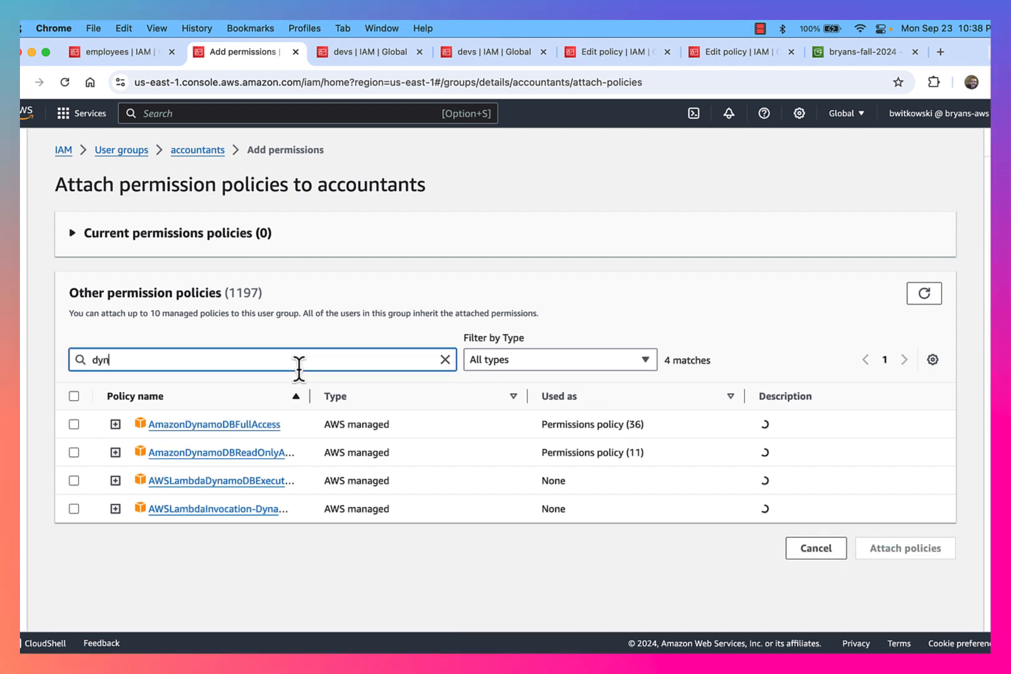
type("amo")
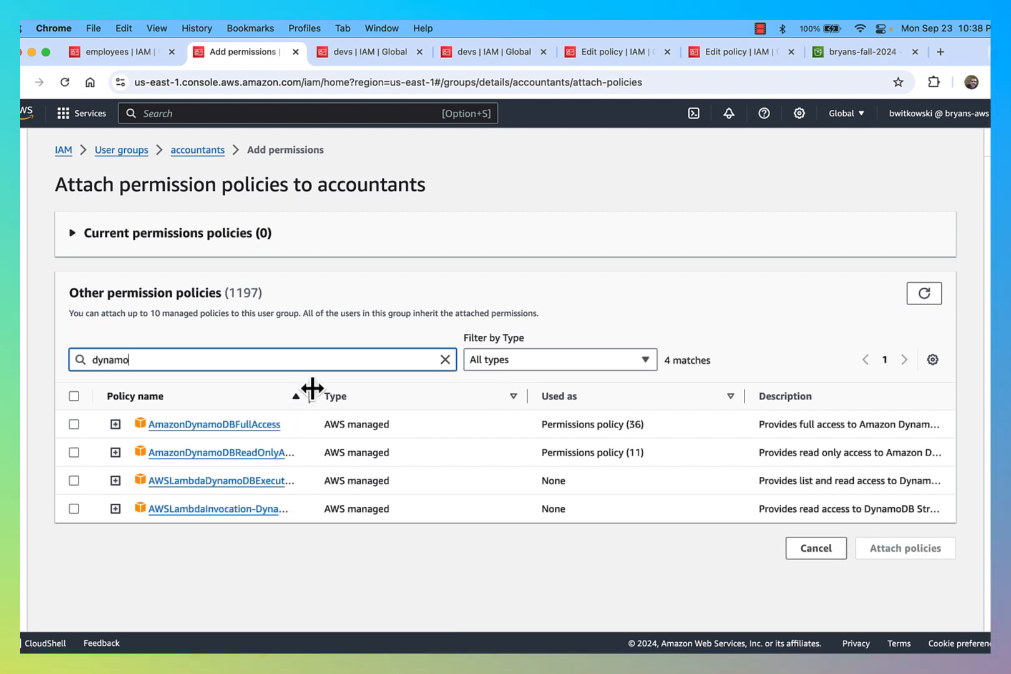
left_click_drag(305, 390, 351, 389)
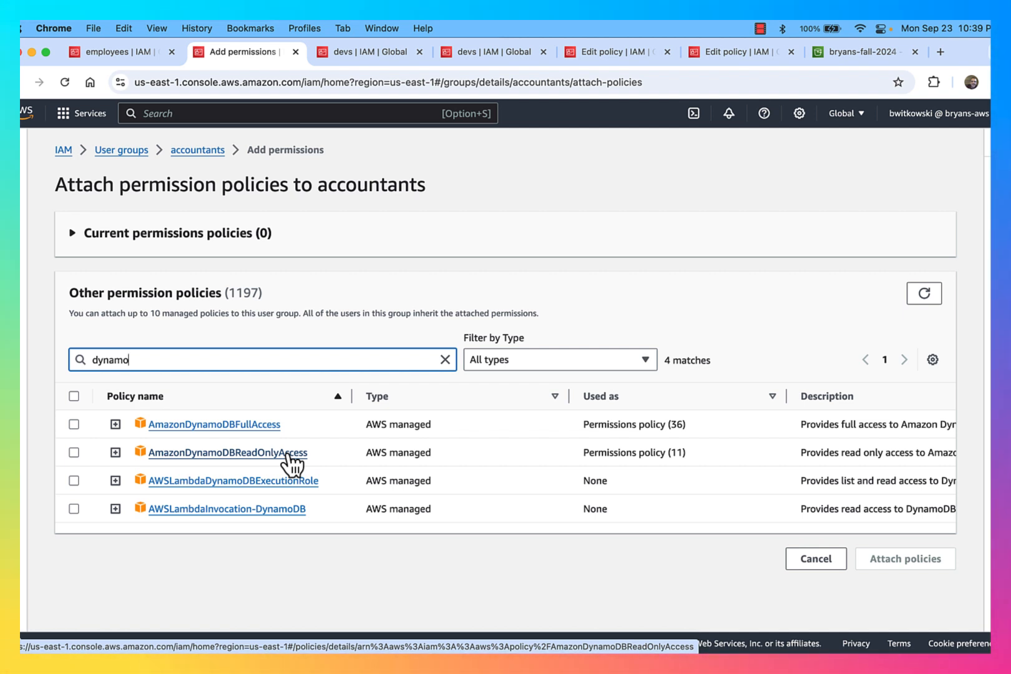
left_click(804, 563)
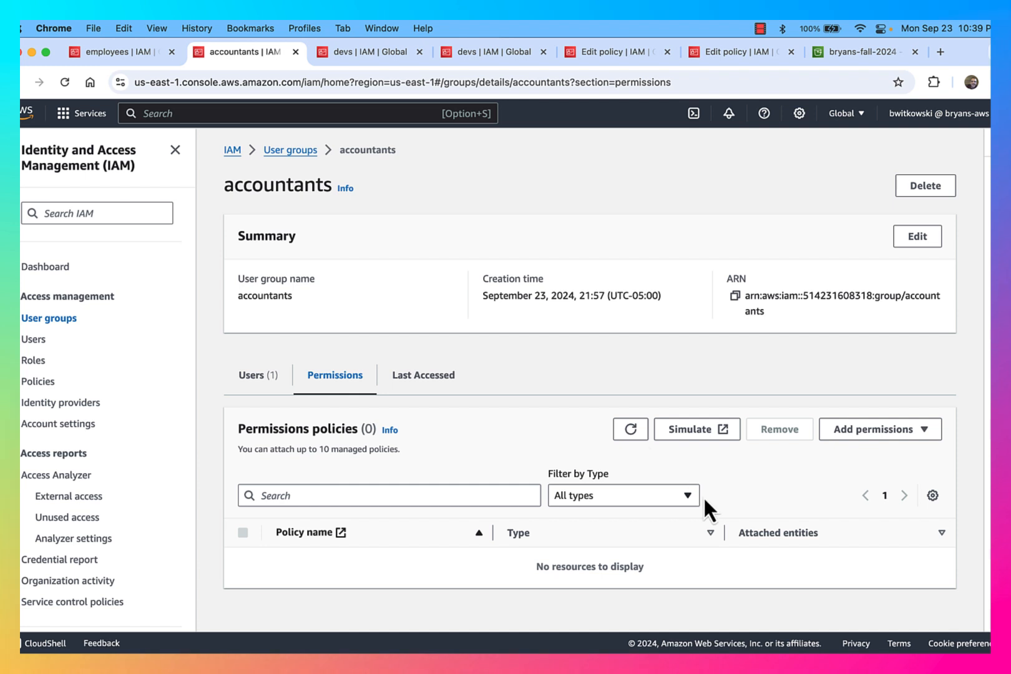